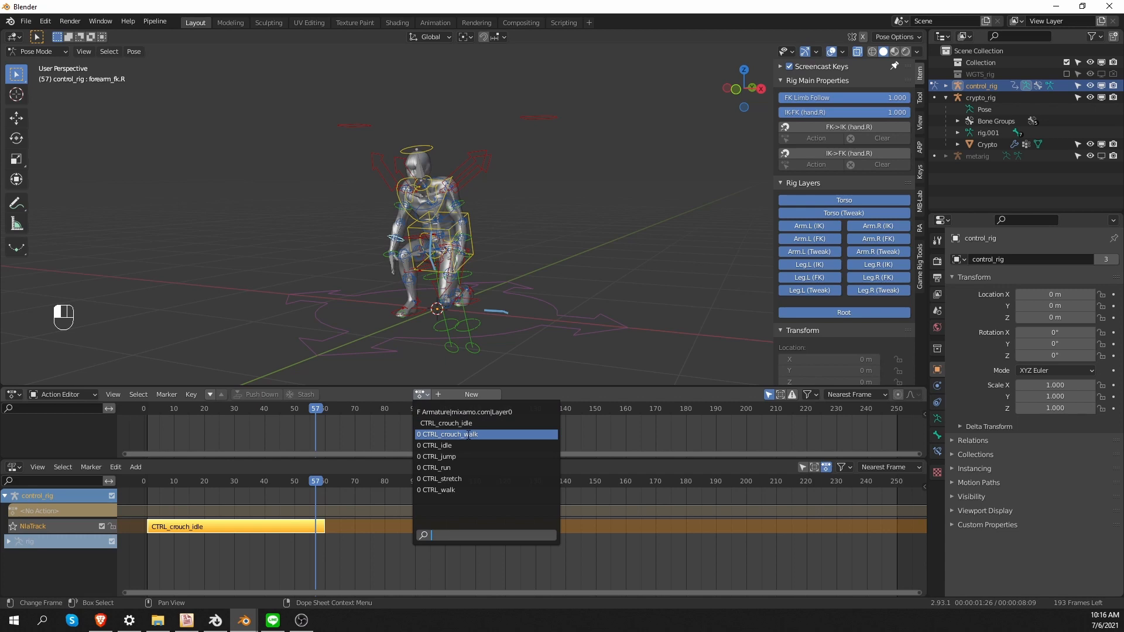
# Assign the CTRL_crouch_walk action to the control rig
pyautogui.click(469, 434)
pyautogui.click(288, 395)
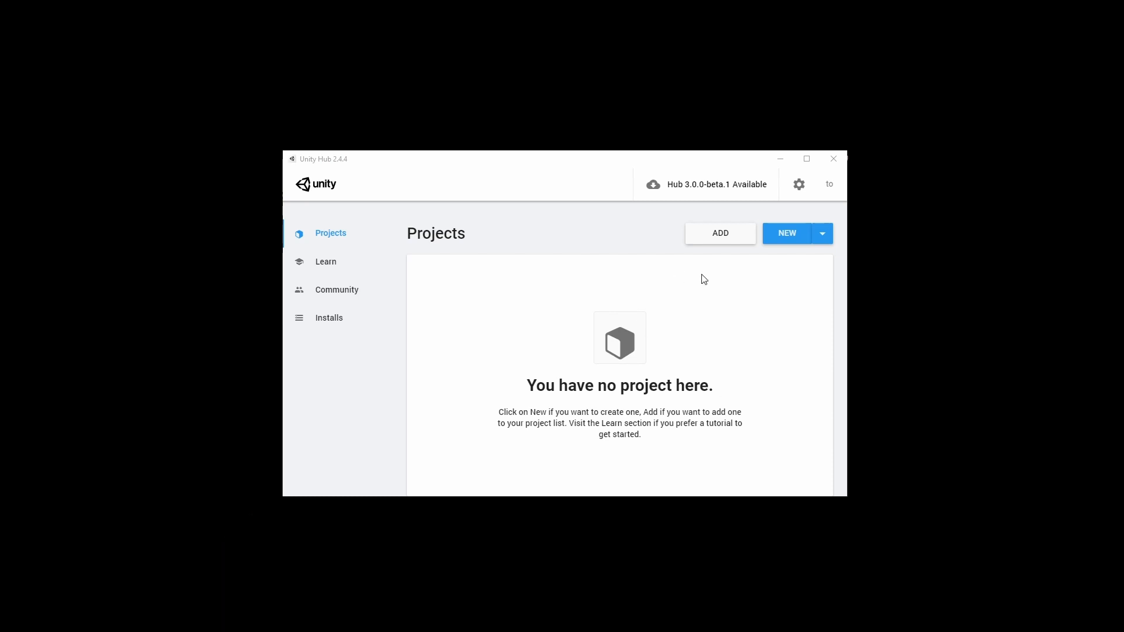
# Create a new Unity project named generic_workflow from the 3D template in C:\Todor\CG\UnityProjects
pyautogui.click(783, 241)
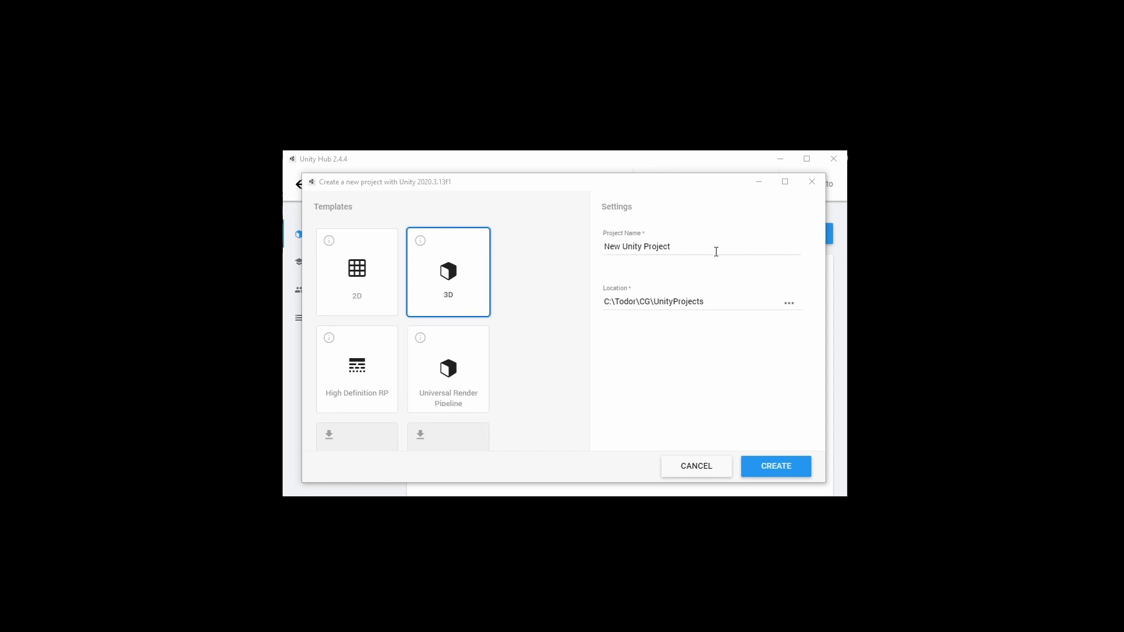
pyautogui.click(674, 246)
pyautogui.write('generic_wor')
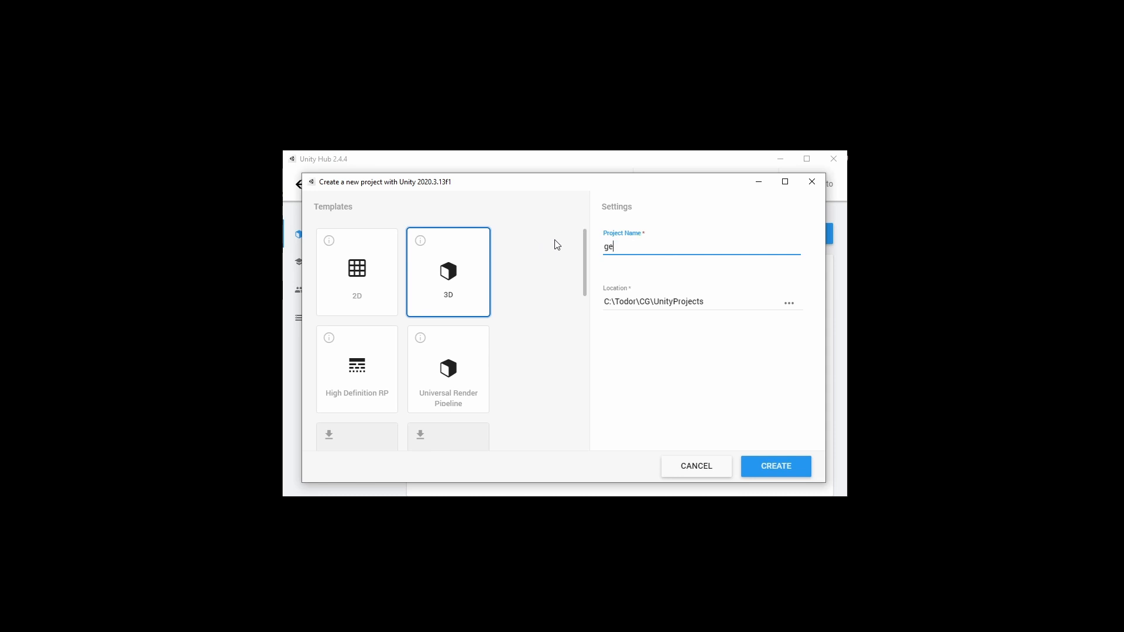
pyautogui.write('kflow')
pyautogui.click(776, 464)
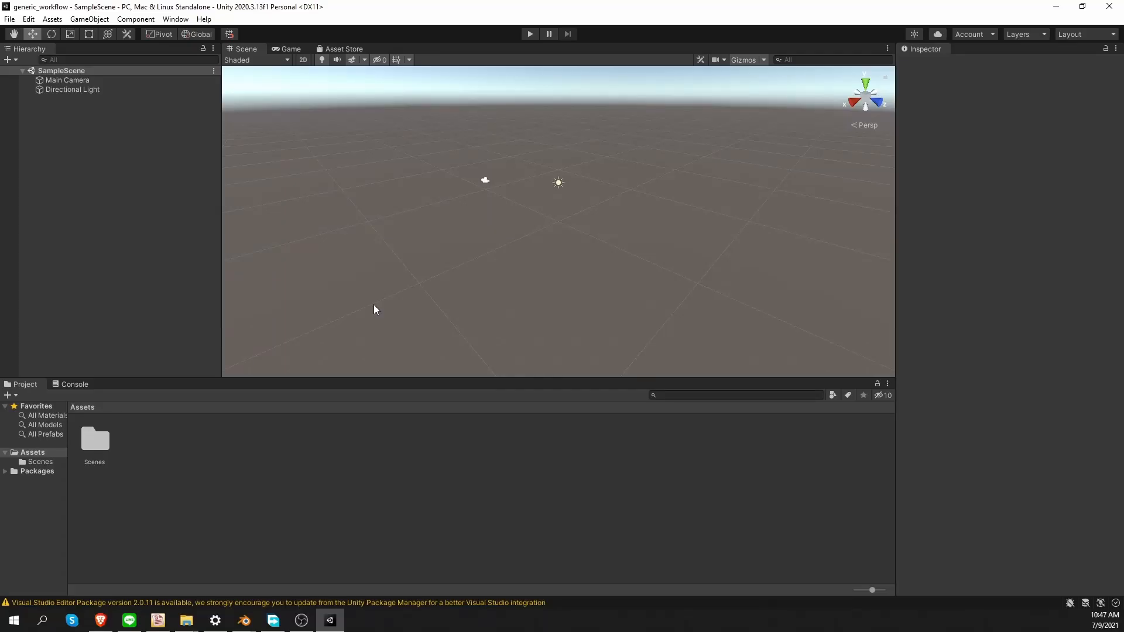
# Add a 3D plane to the sample scene and reset its transform
pyautogui.click(97, 89)
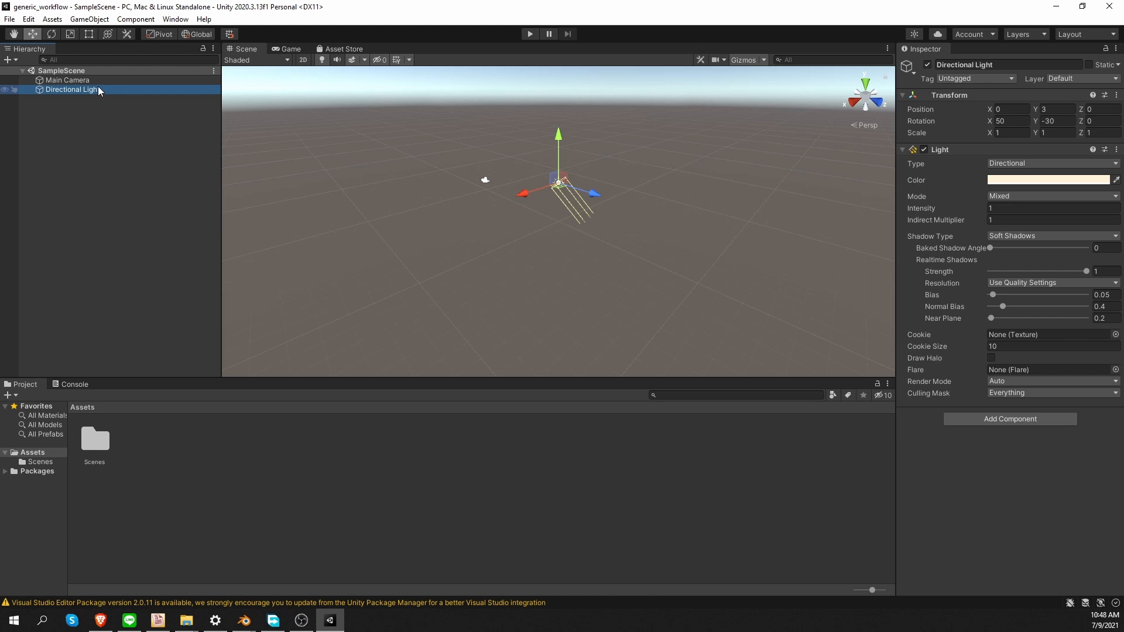
pyautogui.click(61, 81)
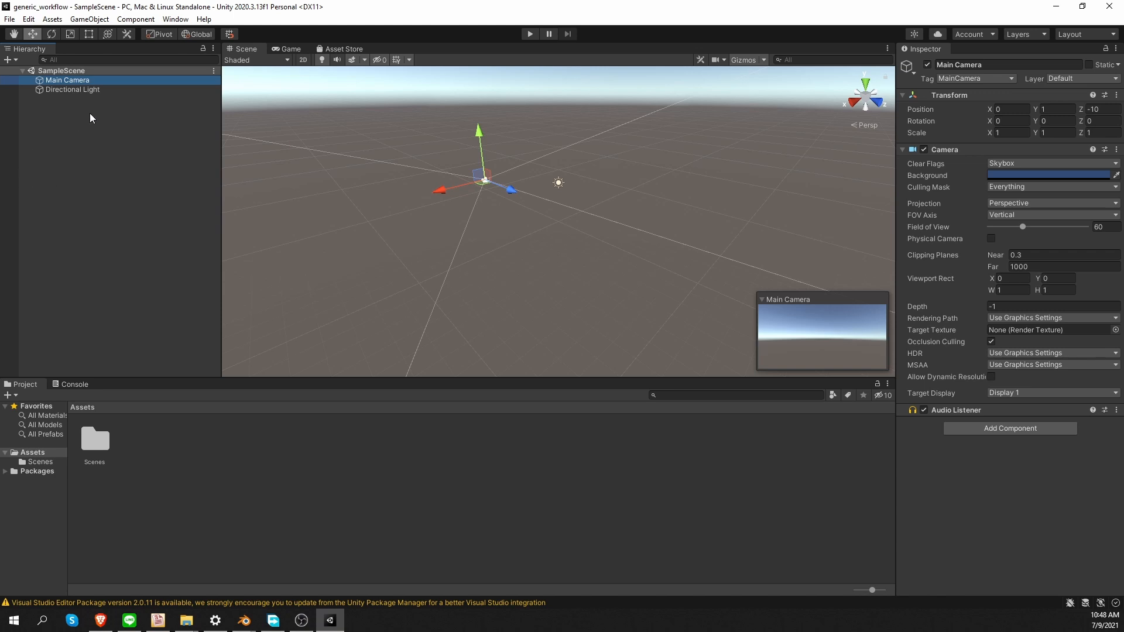
pyautogui.rightClick(75, 121)
pyautogui.moveTo(128, 272)
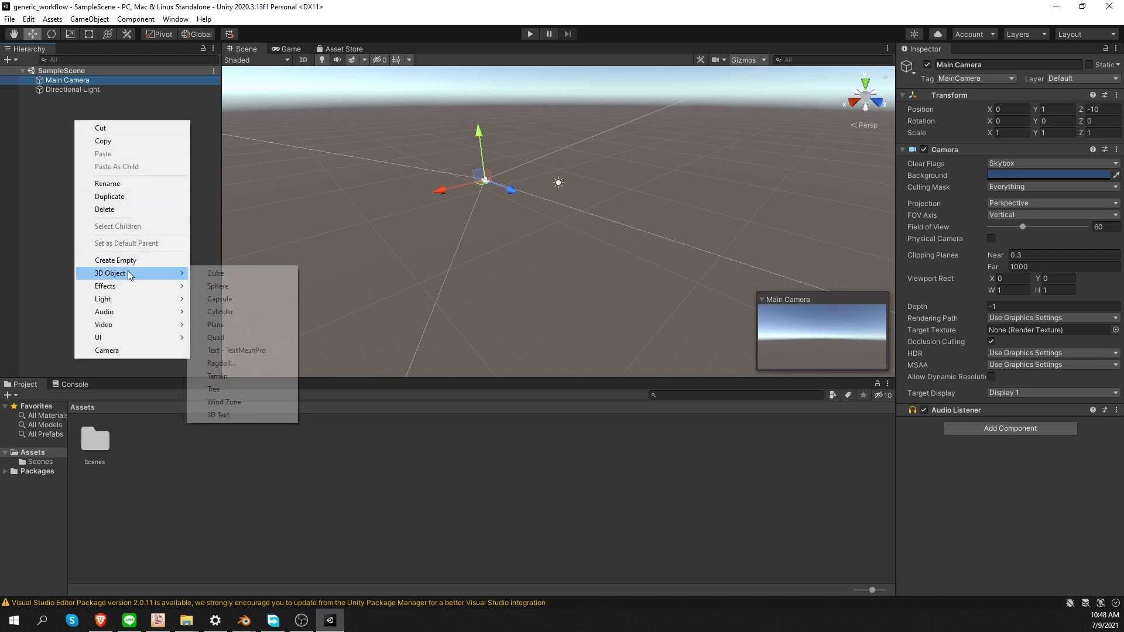
pyautogui.click(237, 326)
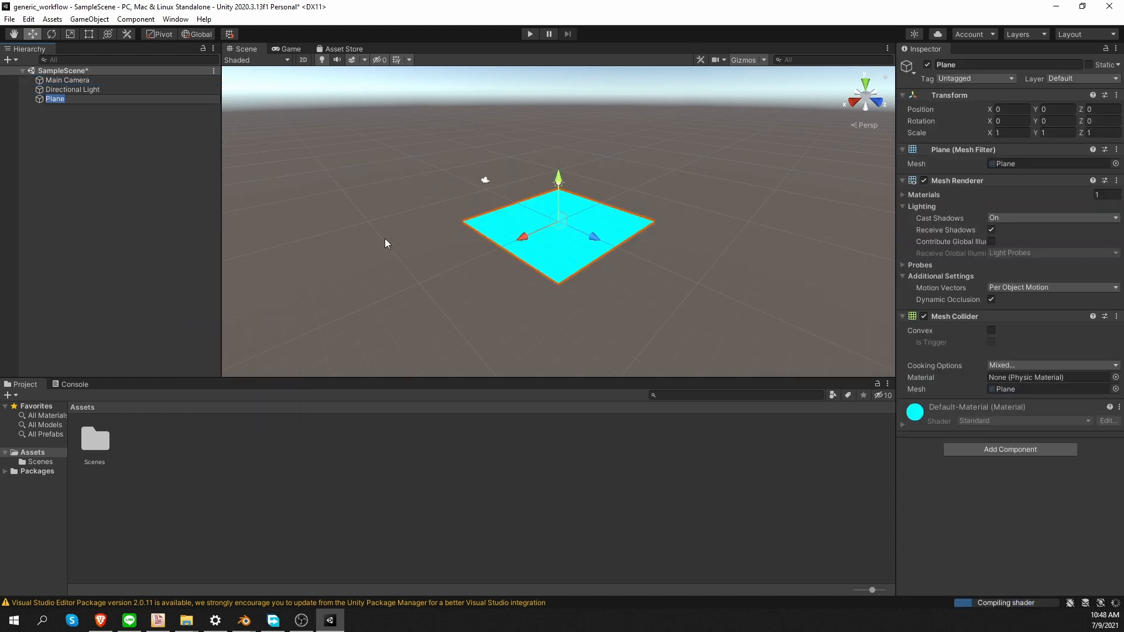
pyautogui.click(1116, 96)
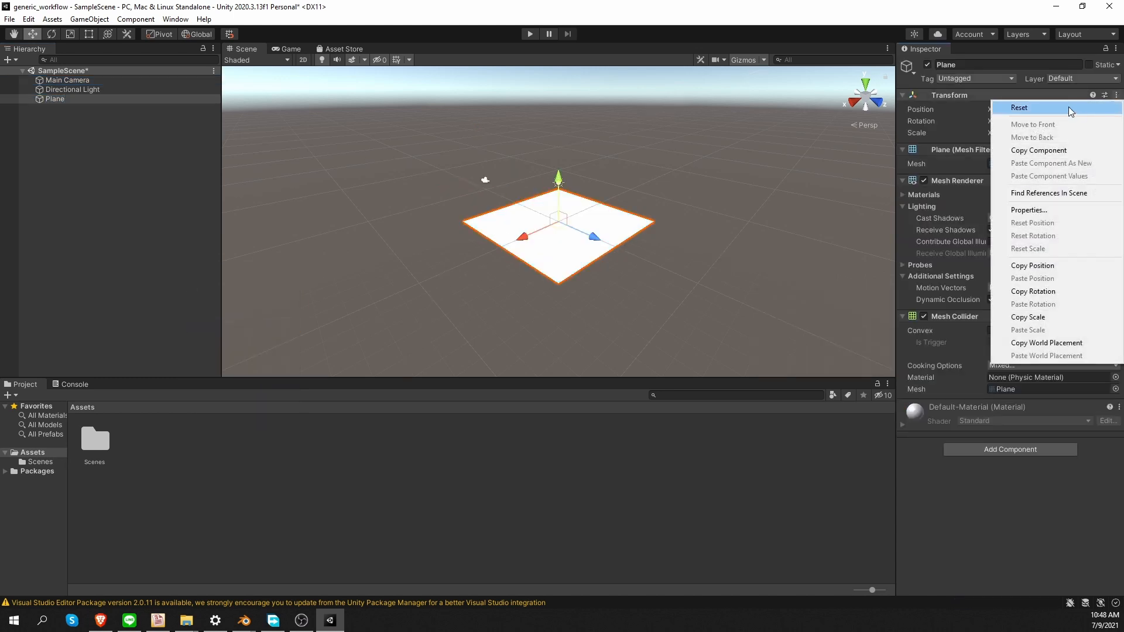
pyautogui.click(1071, 109)
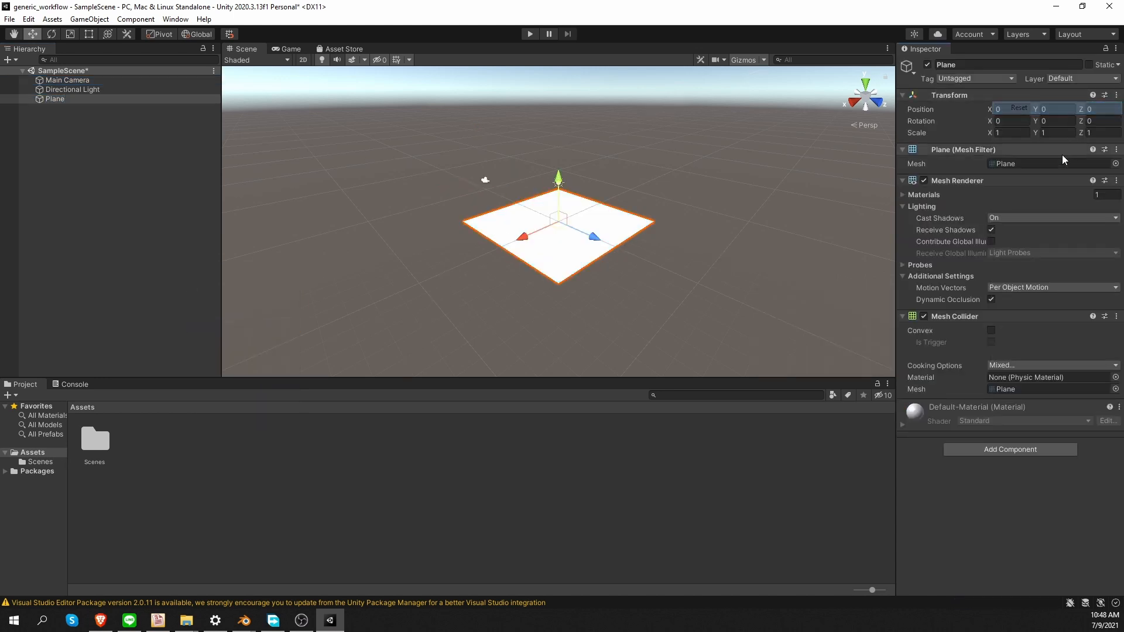
# Set the plane's scale to 10 in both X and Z
pyautogui.click(1008, 133)
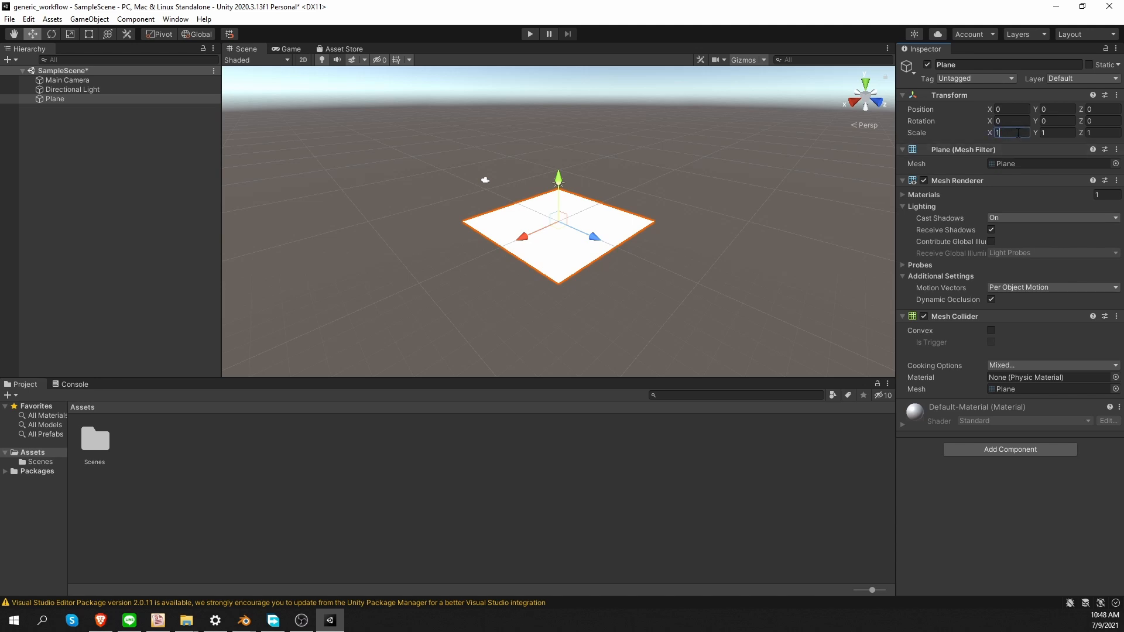
pyautogui.write('10')
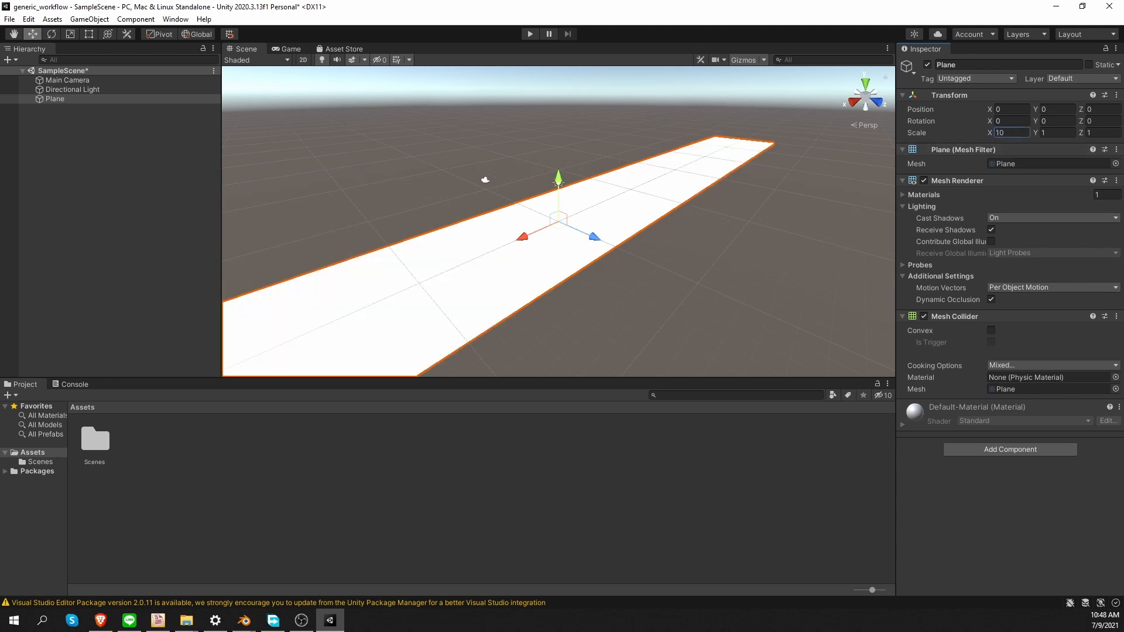
pyautogui.click(1112, 133)
pyautogui.write('0')
pyautogui.scroll(-7, 629, 240)
pyautogui.moveTo(630, 240); pyautogui.dragTo(626, 259, button='right')
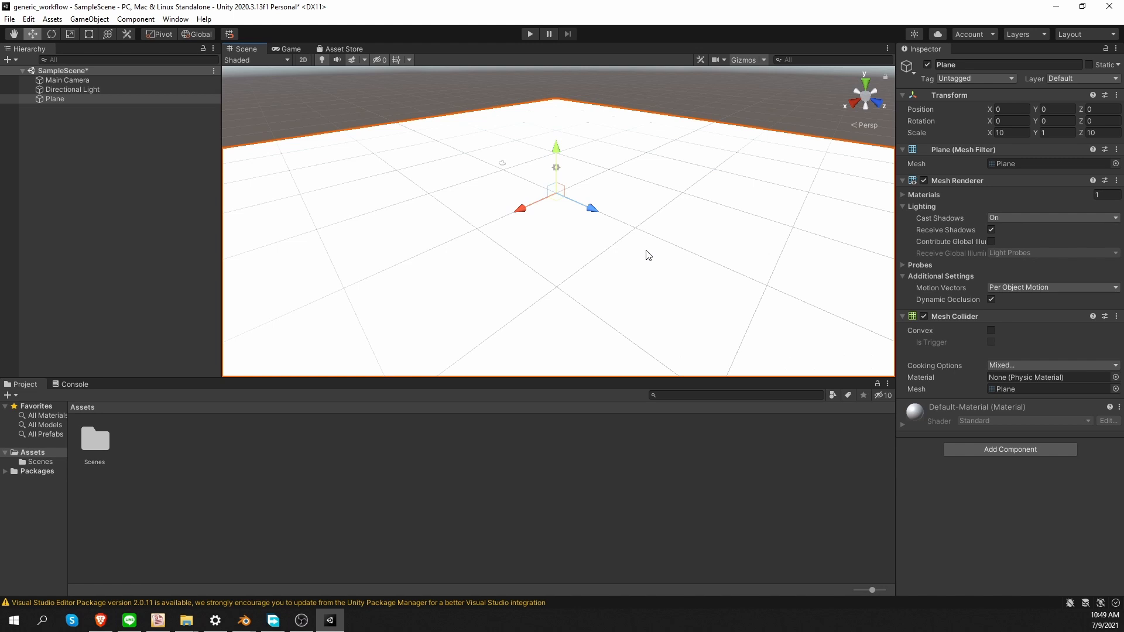
# Create a new folder named Crypto in the project's Assets
pyautogui.click(174, 453)
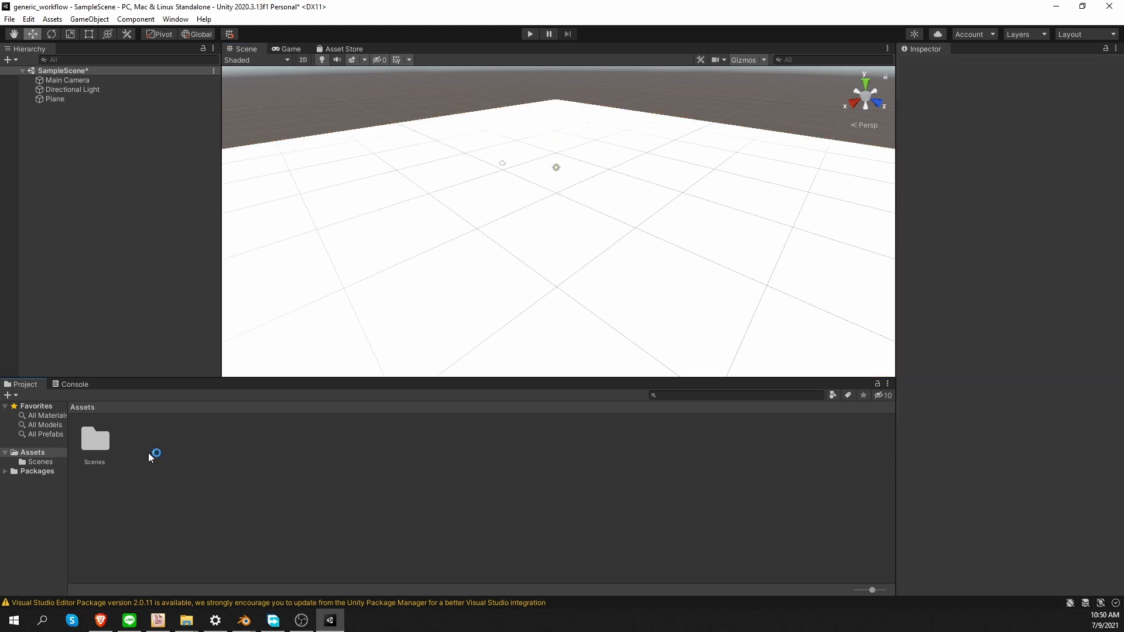
pyautogui.rightClick(146, 449)
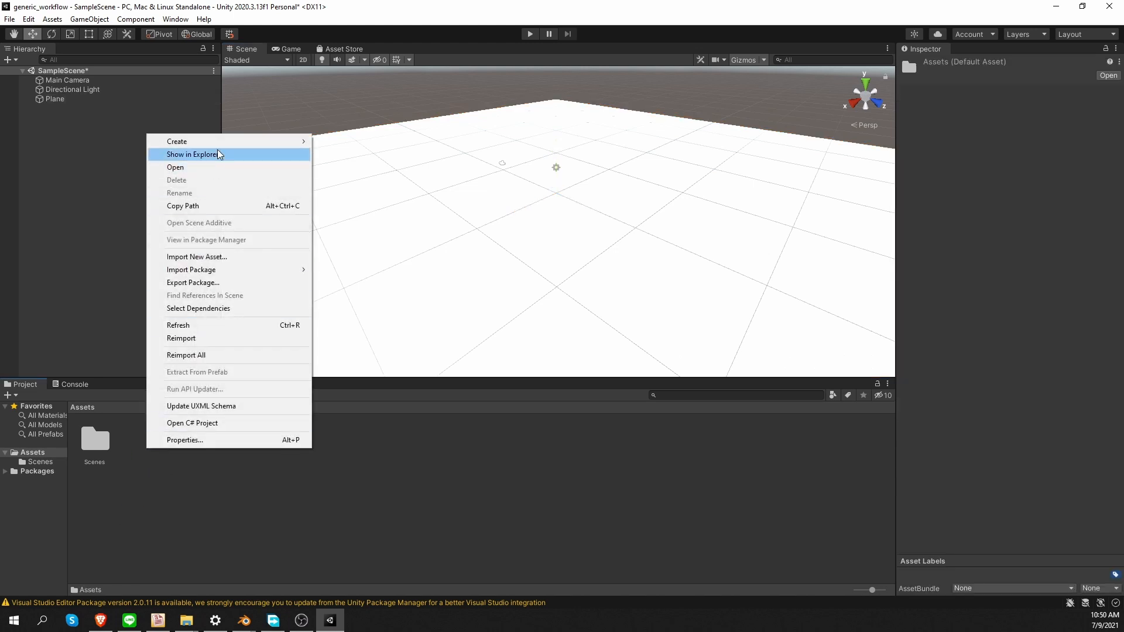
pyautogui.moveTo(194, 141)
pyautogui.click(339, 142)
pyautogui.write('Crypto')
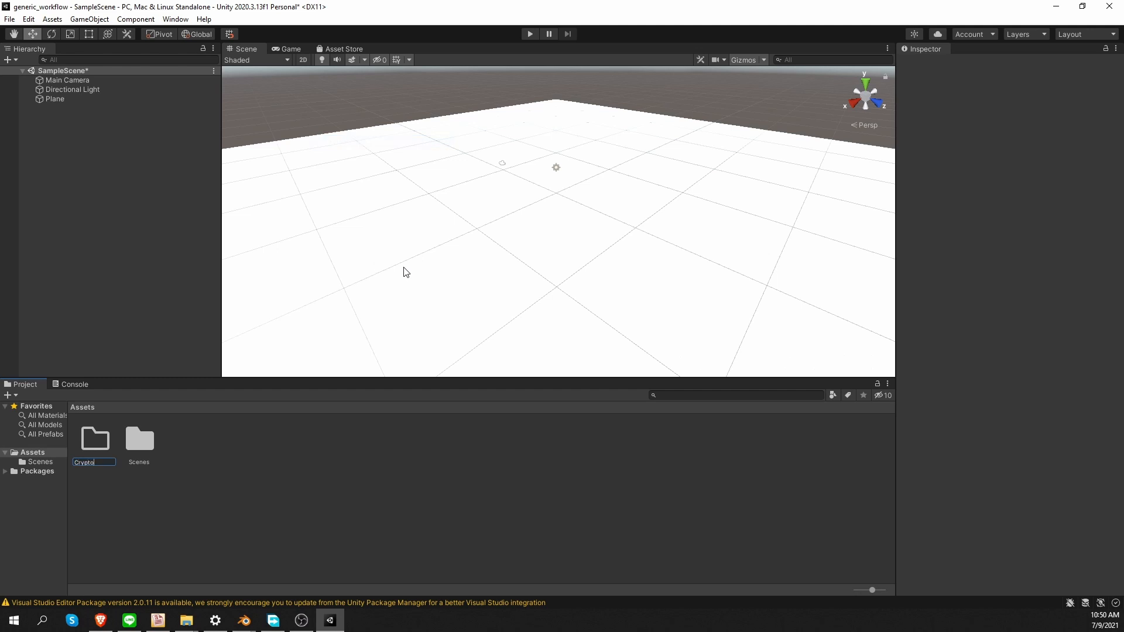
pyautogui.press('Return')
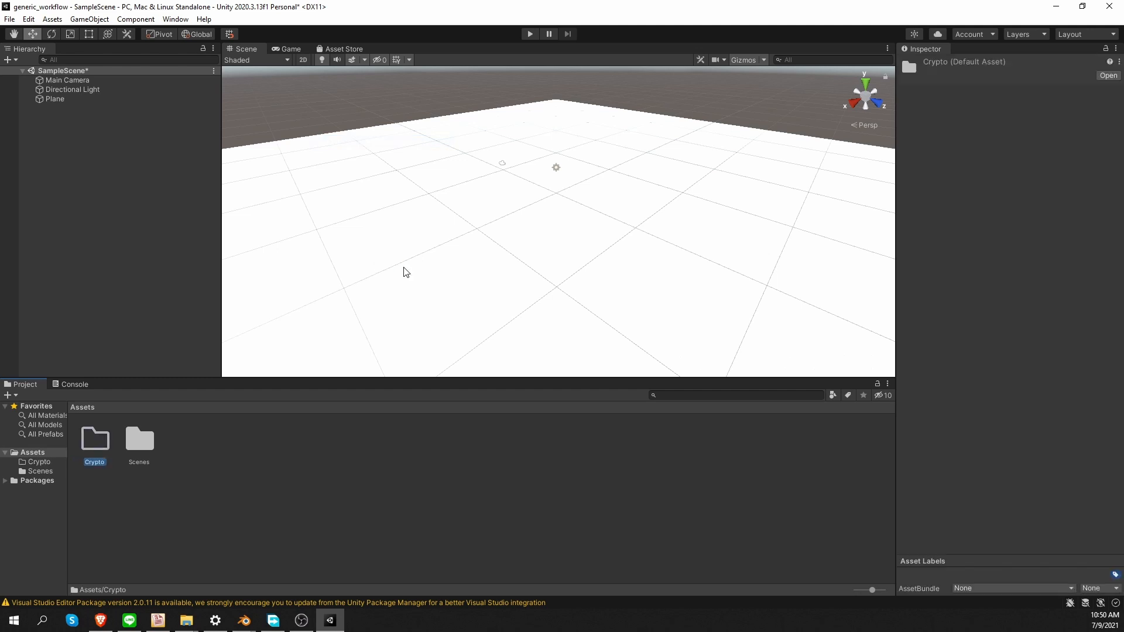
# Import crypto.fbx from the FBX folder in File Explorer into the Crypto assets folder and open that folder
pyautogui.hotkey('alt', 'Tab')
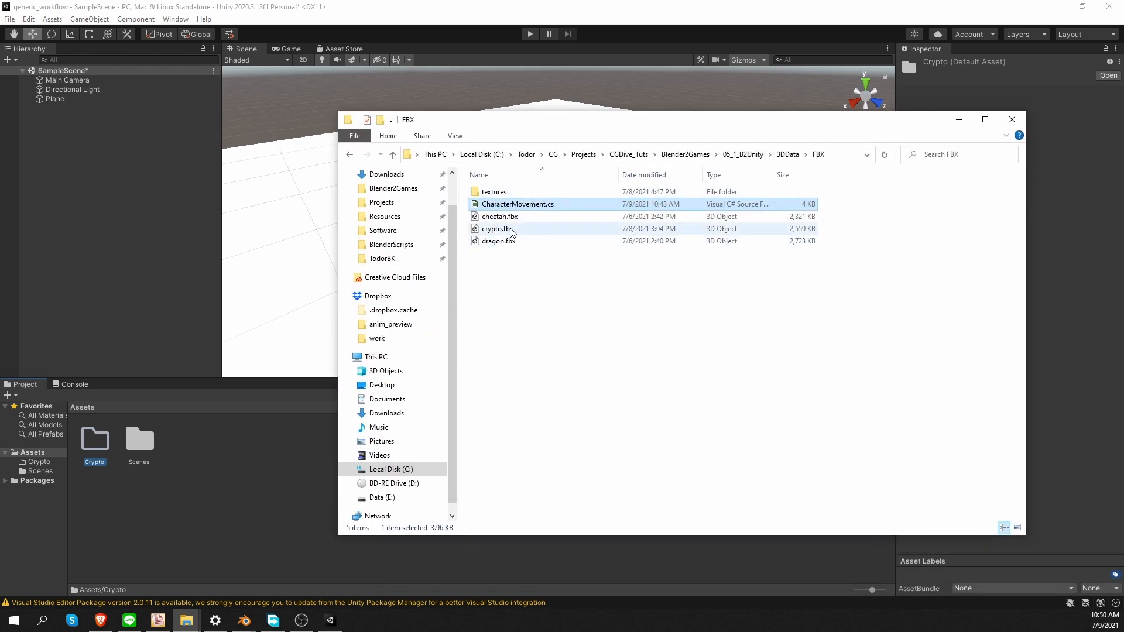
pyautogui.moveTo(511, 231); pyautogui.dragTo(102, 463)
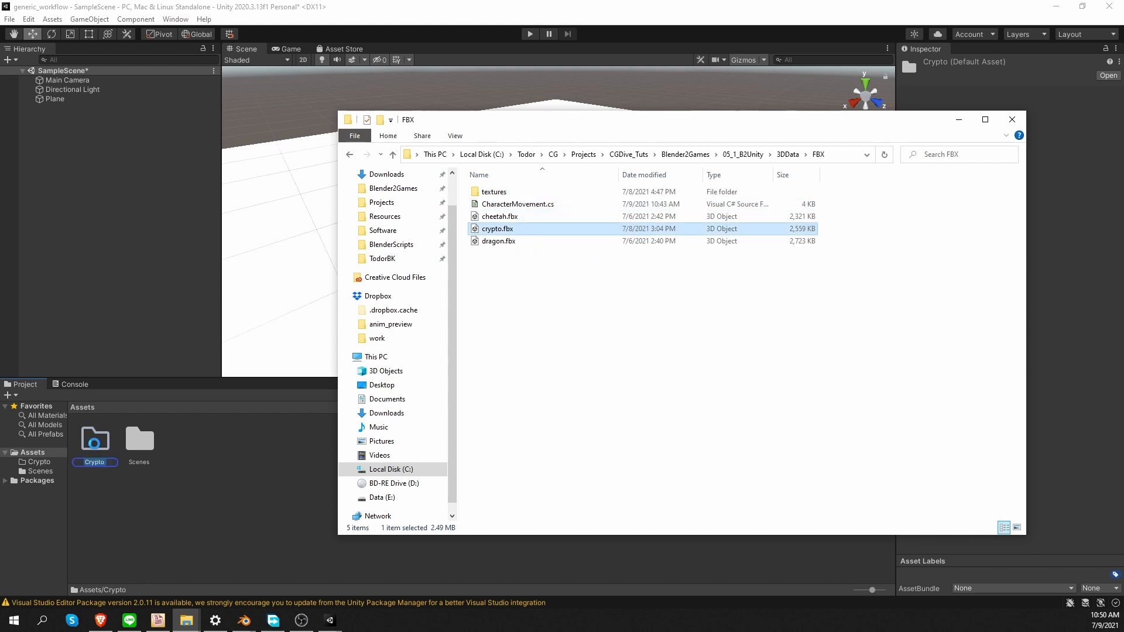
pyautogui.doubleClick(95, 448)
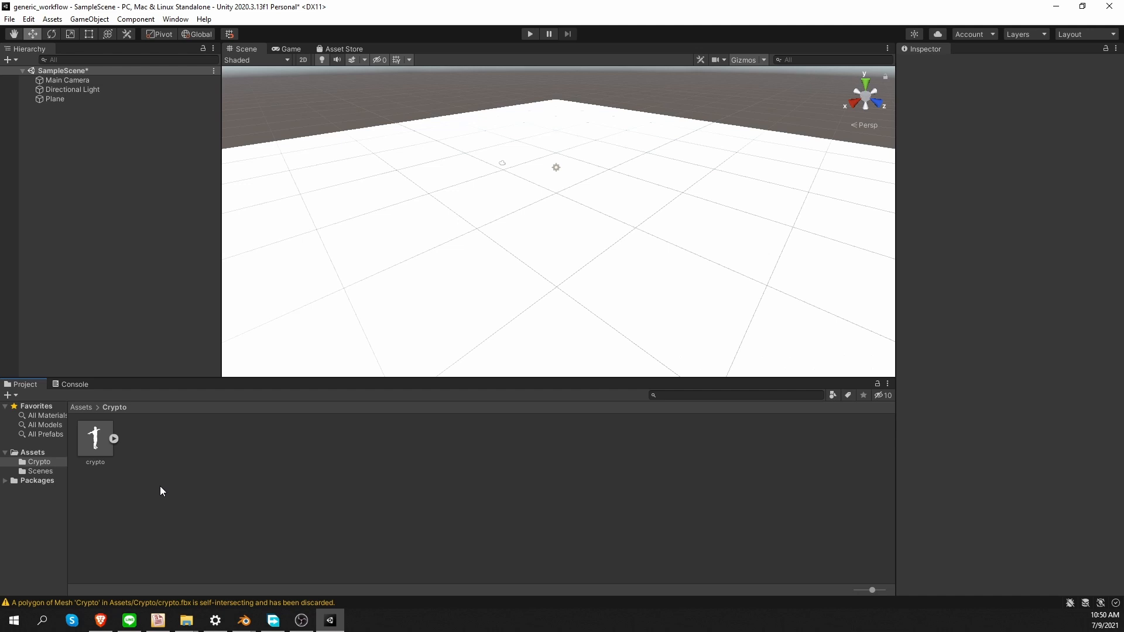
# Expand the crypto asset and examine its material, its mesh and its model import settings
pyautogui.click(96, 438)
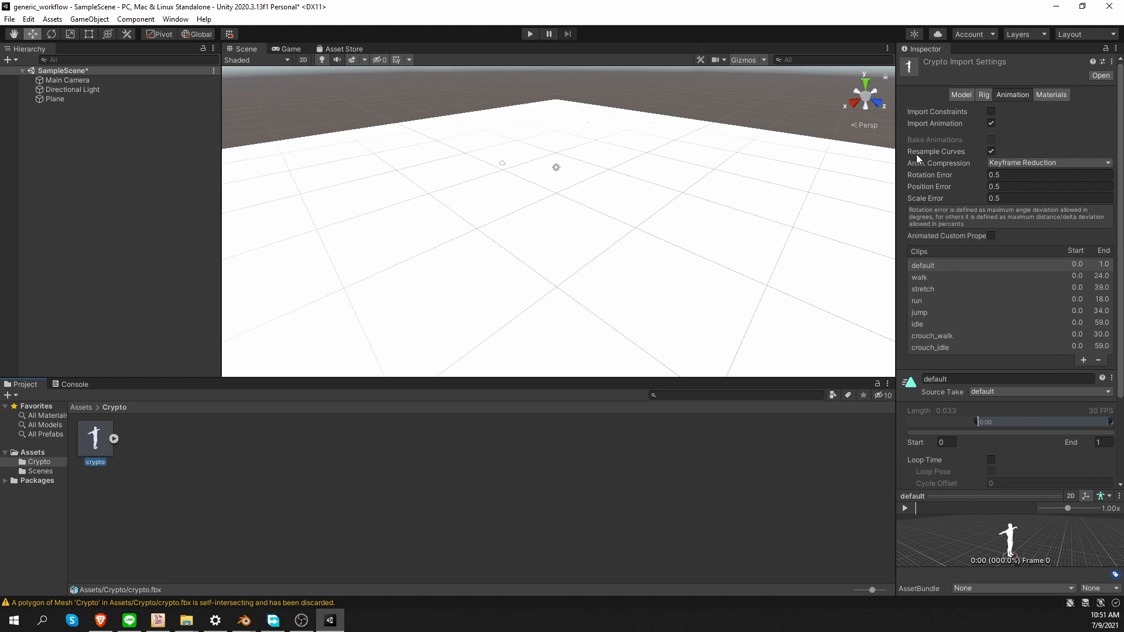
pyautogui.click(113, 440)
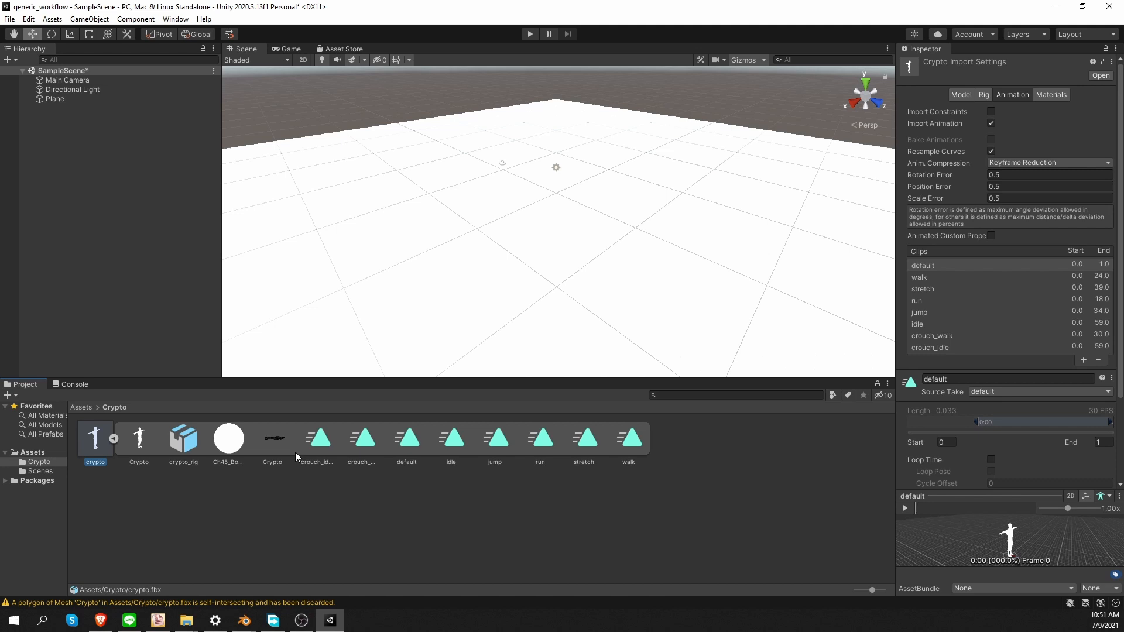
pyautogui.click(227, 440)
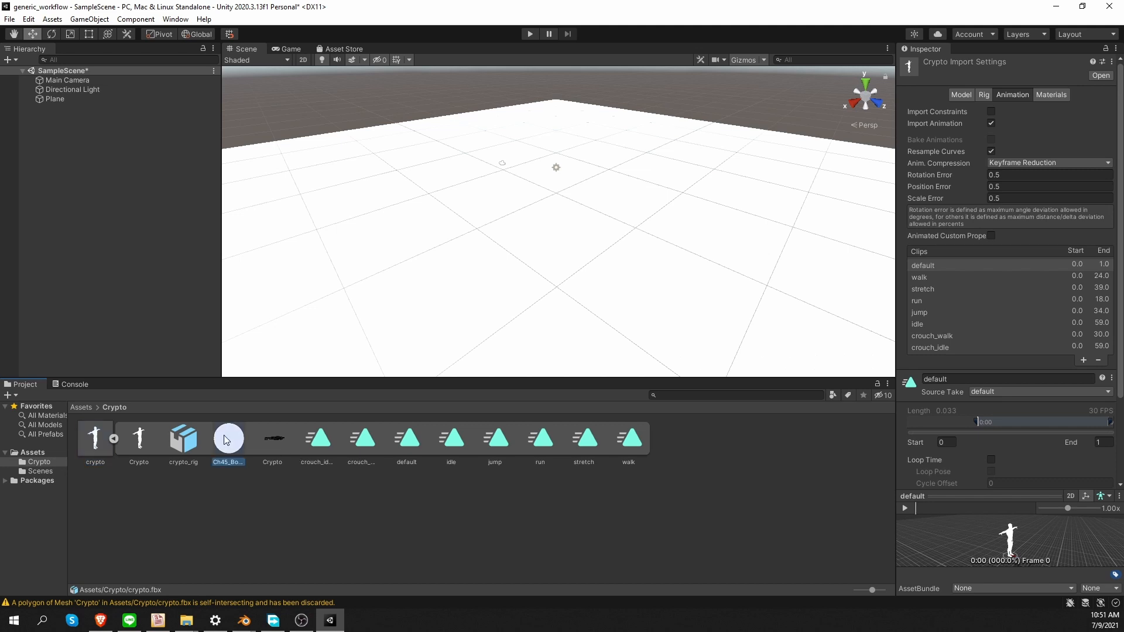
pyautogui.click(273, 444)
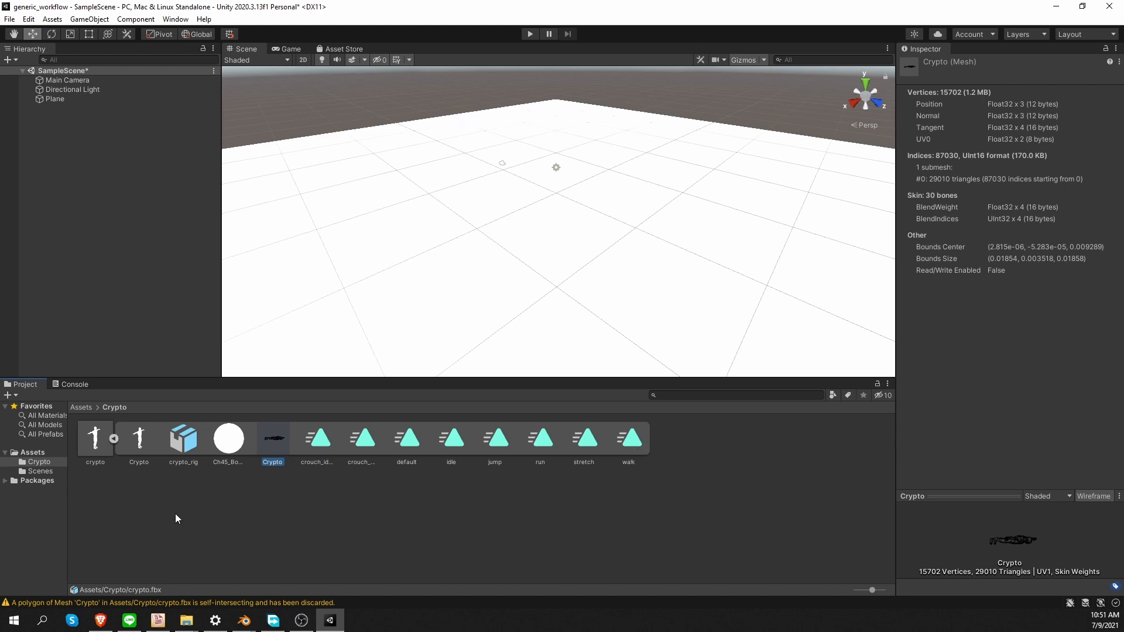
pyautogui.click(92, 445)
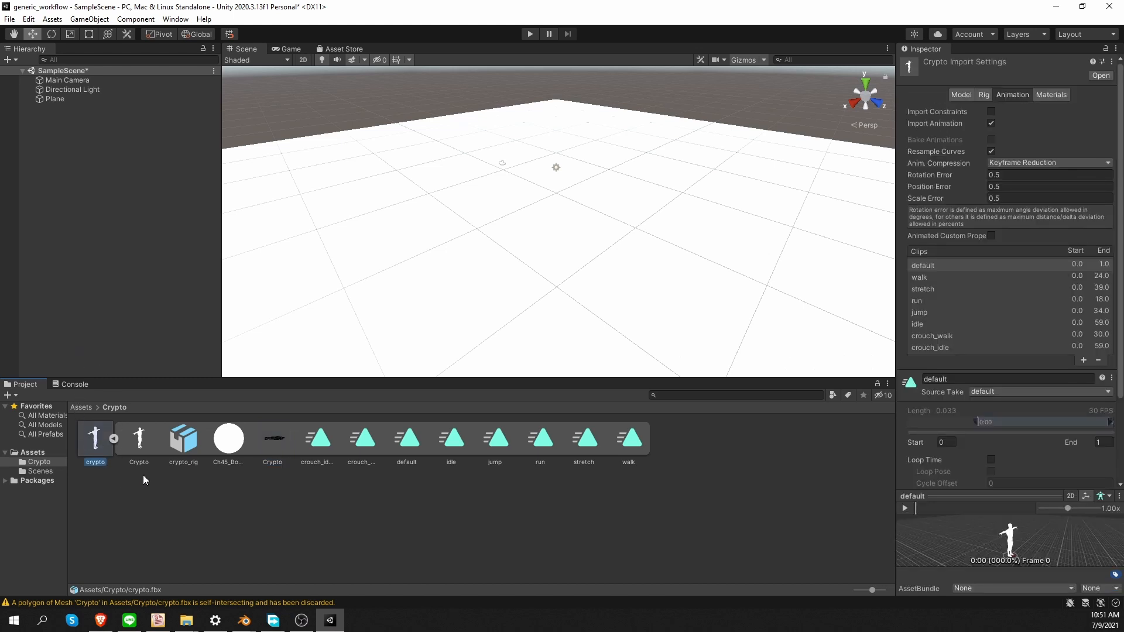
pyautogui.click(954, 95)
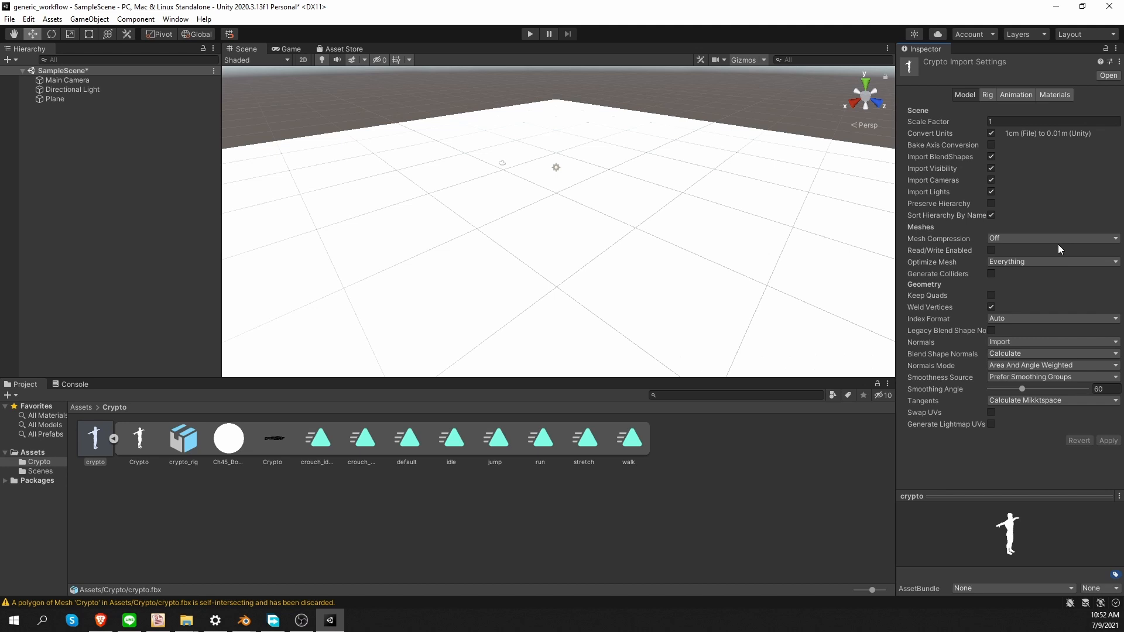
# Set the crypto rig's avatar definition to Create From This Model, apply it, and select the generated avatar
pyautogui.click(988, 96)
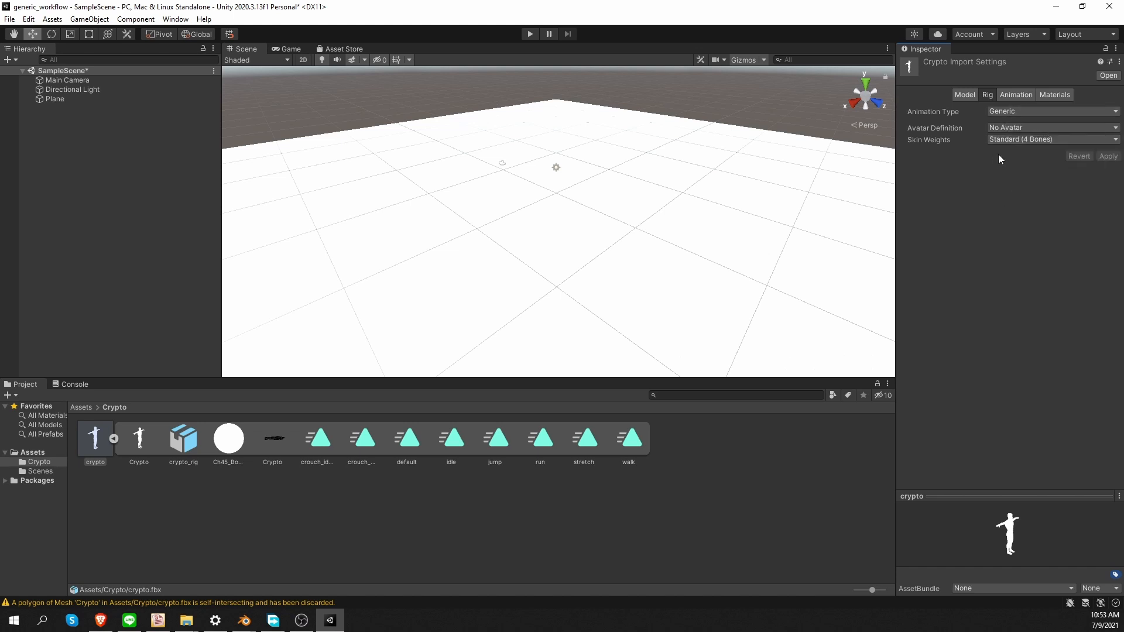
pyautogui.click(1013, 128)
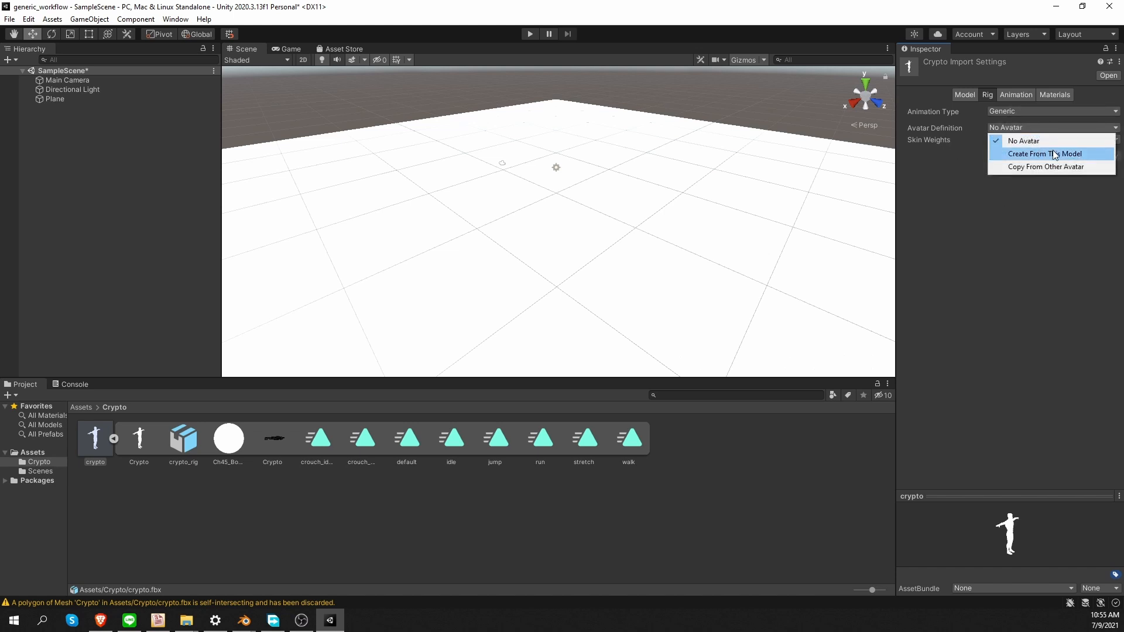
pyautogui.click(1075, 154)
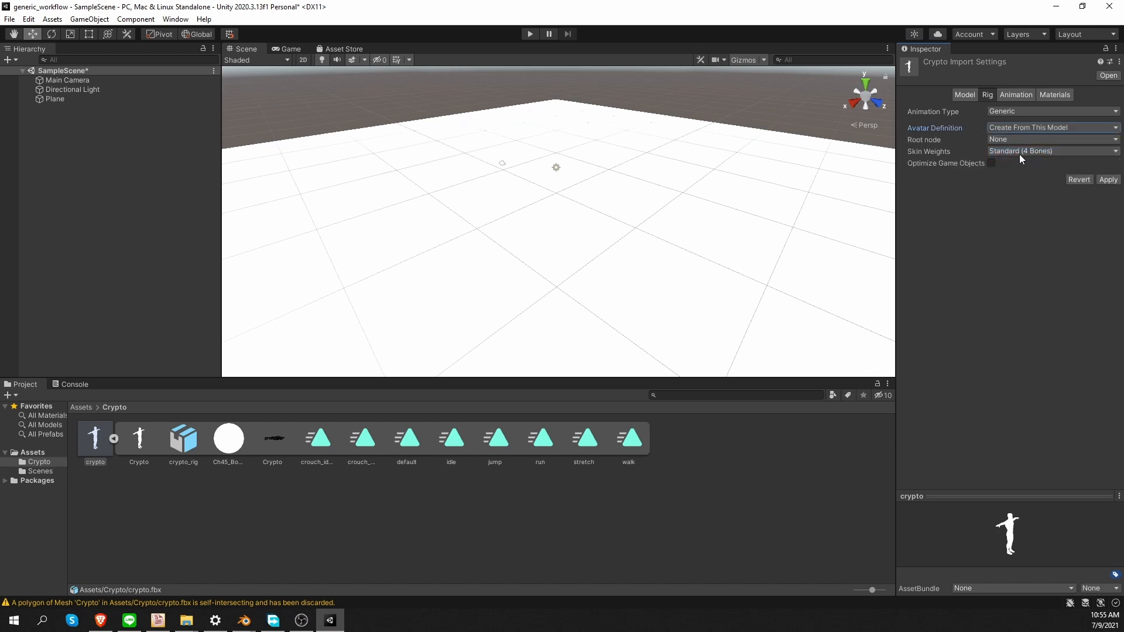
pyautogui.click(658, 464)
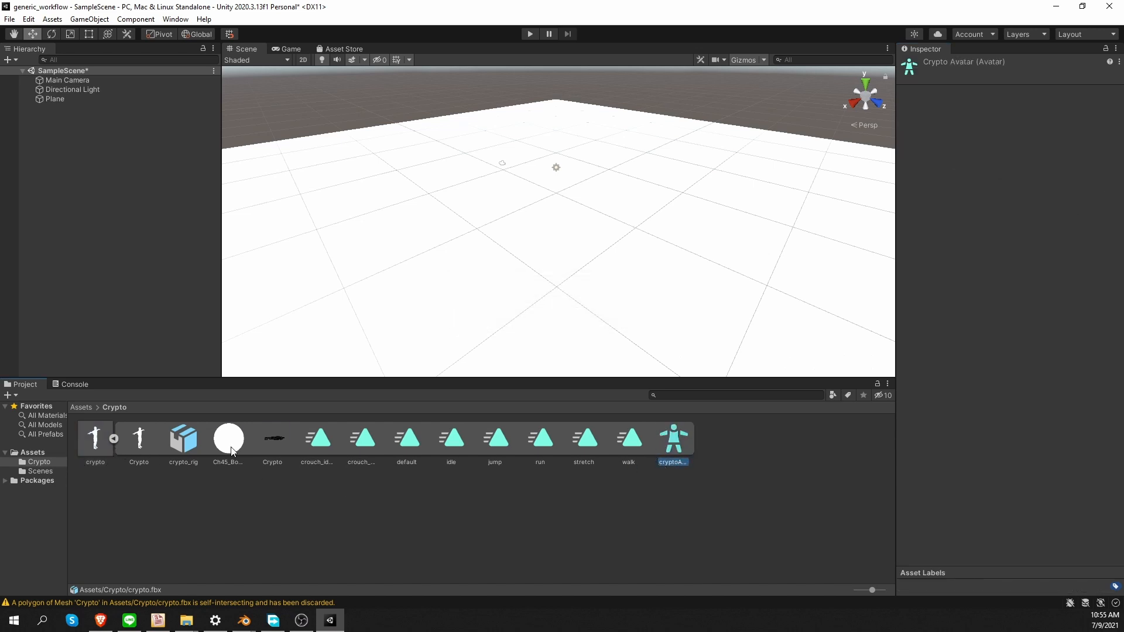
# Review the crypto asset's animation import settings, keeping Resample Curves enabled and Keyframe Reduction as the compression
pyautogui.hotkey('alt', 'Tab')
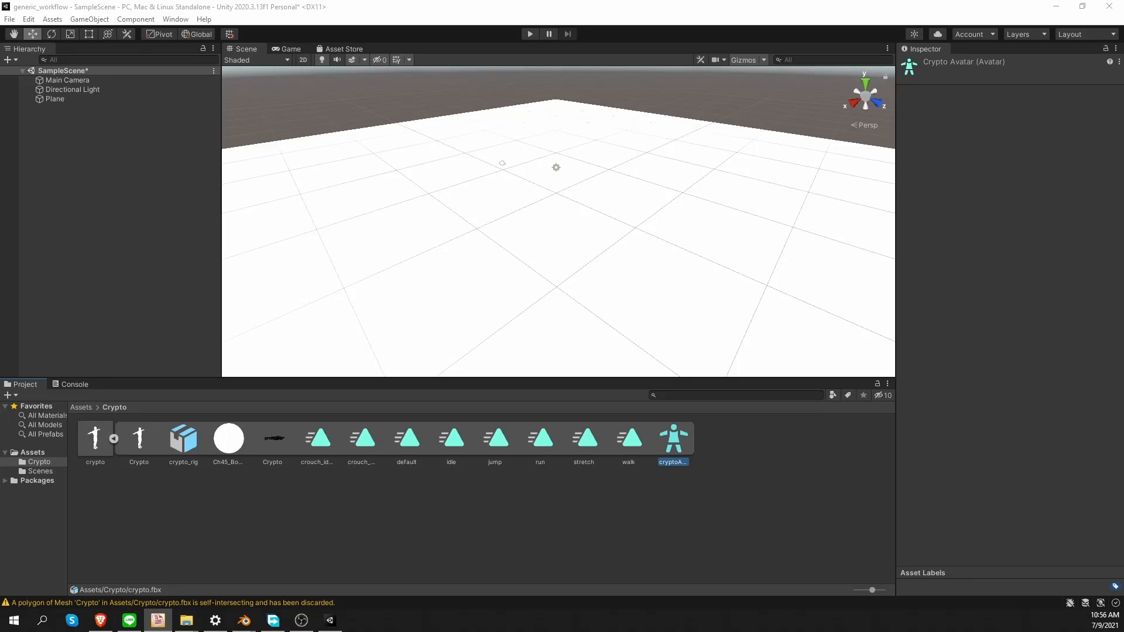
pyautogui.click(109, 443)
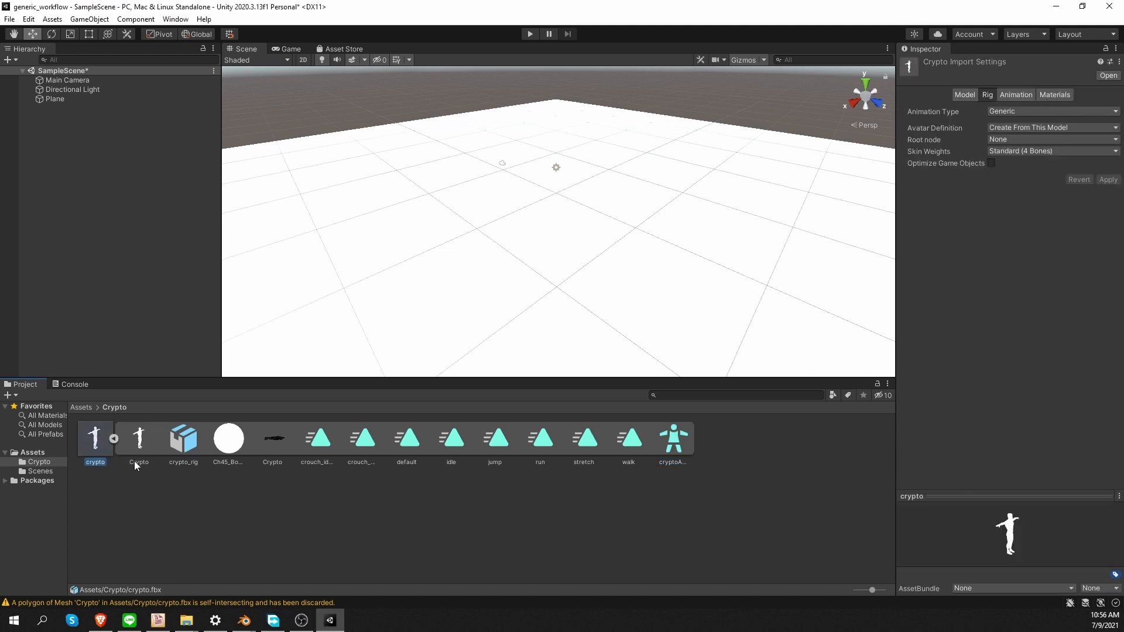
pyautogui.click(1017, 95)
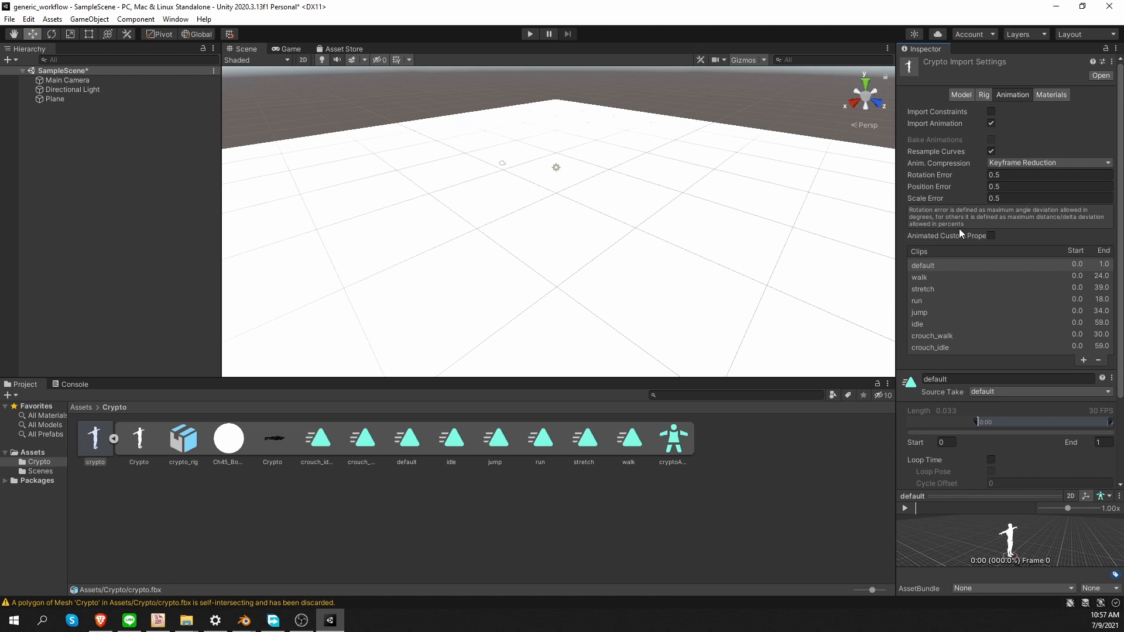
pyautogui.click(991, 152)
pyautogui.click(991, 153)
pyautogui.click(997, 164)
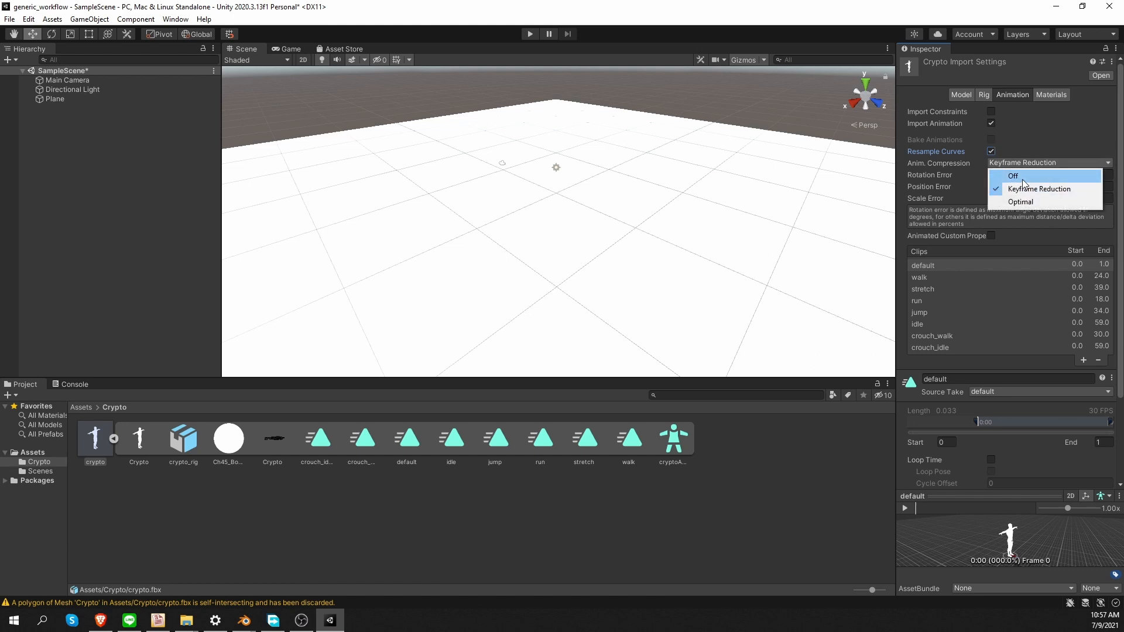
pyautogui.click(1061, 190)
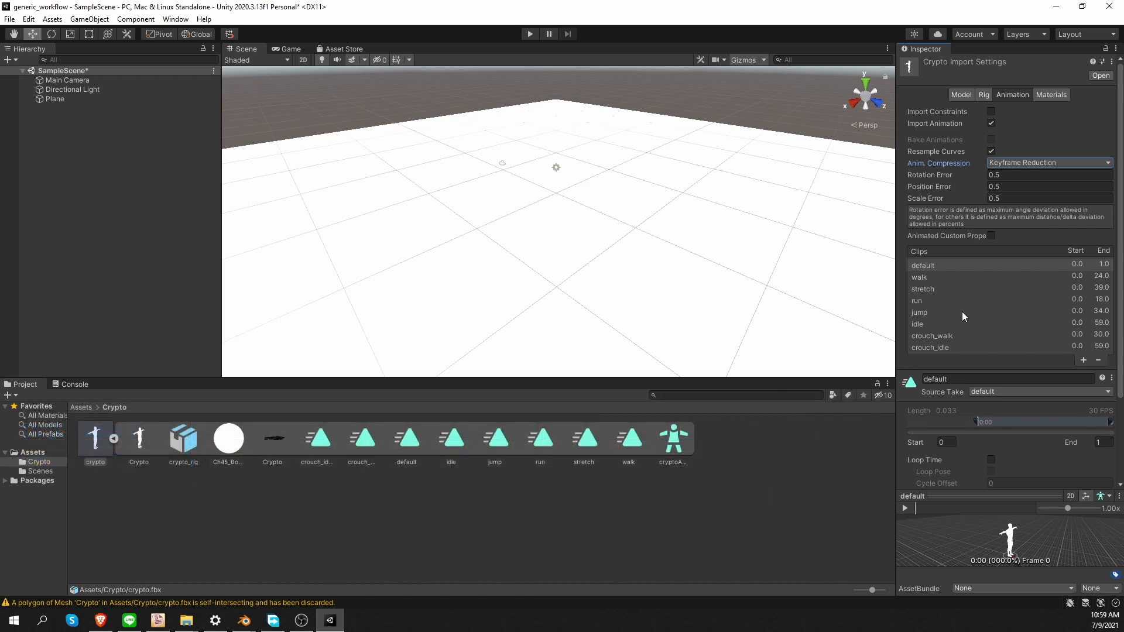
# Examine the clip settings of the walk animation in the crypto asset's import settings
pyautogui.click(943, 277)
pyautogui.scroll(-3, 954, 298)
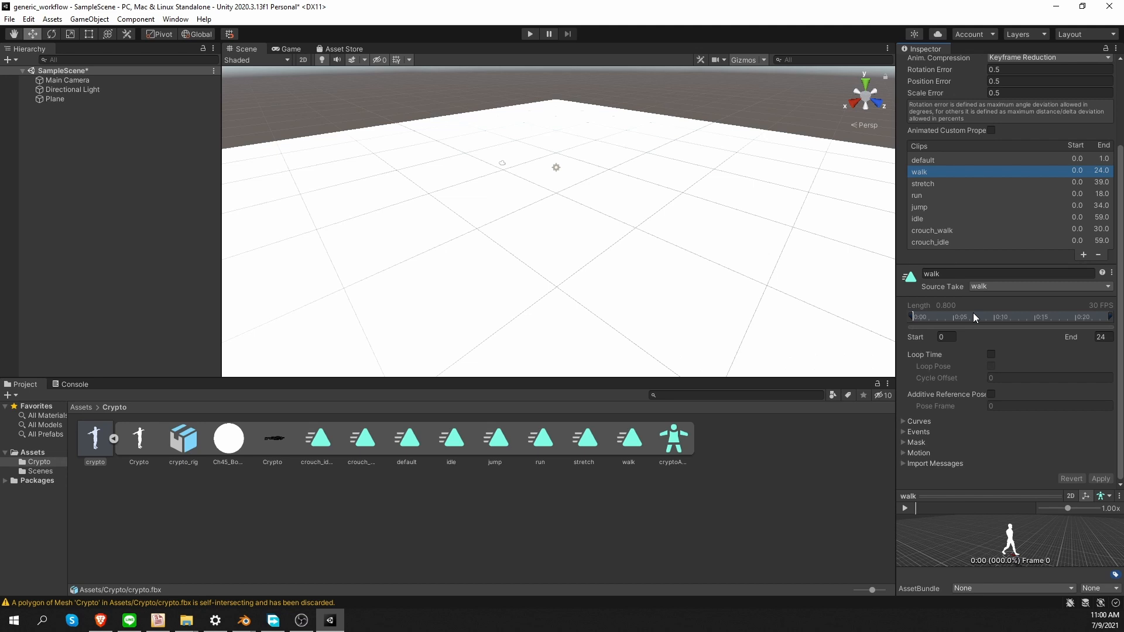
pyautogui.scroll(10, 973, 312)
# Extract the crypto model's embedded materials into the Assets/Crypto folder
pyautogui.click(1049, 93)
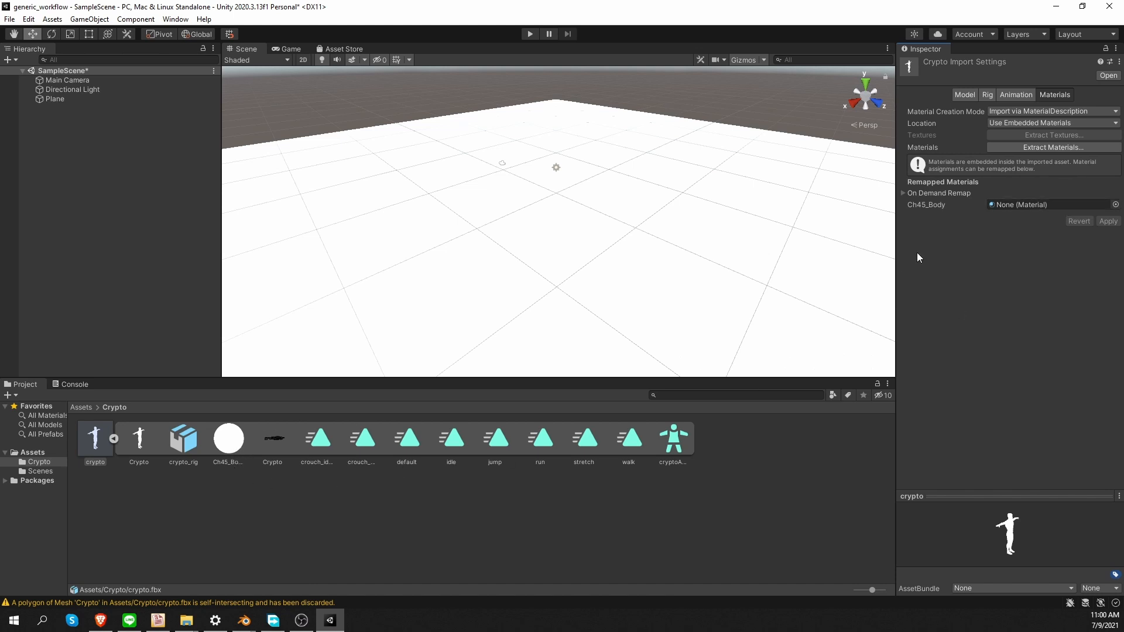
pyautogui.click(1073, 147)
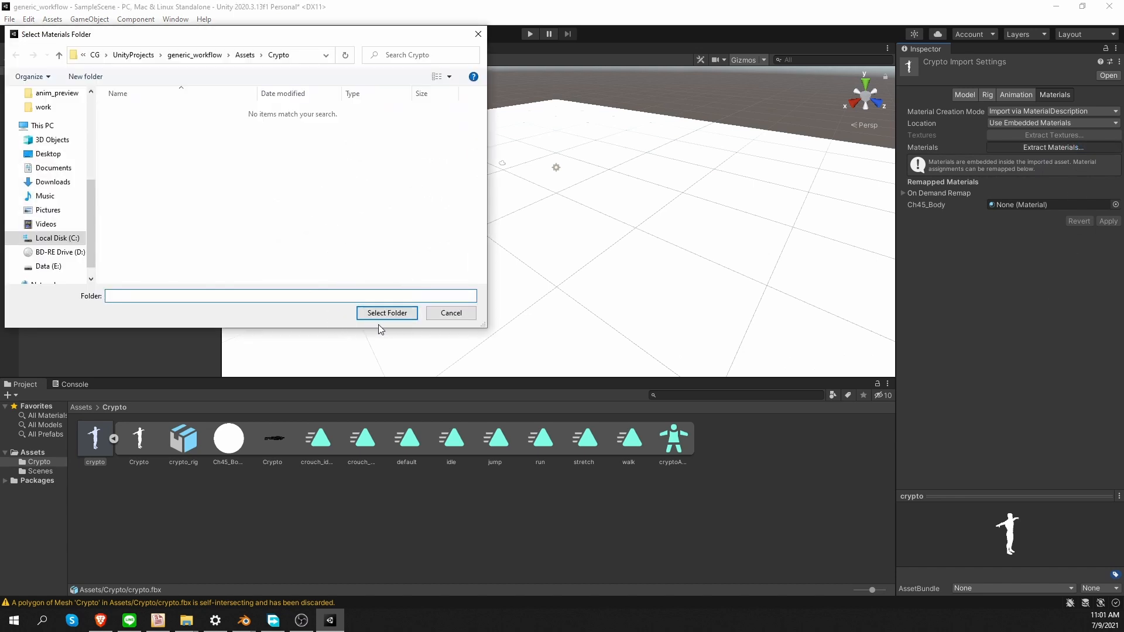
pyautogui.click(383, 315)
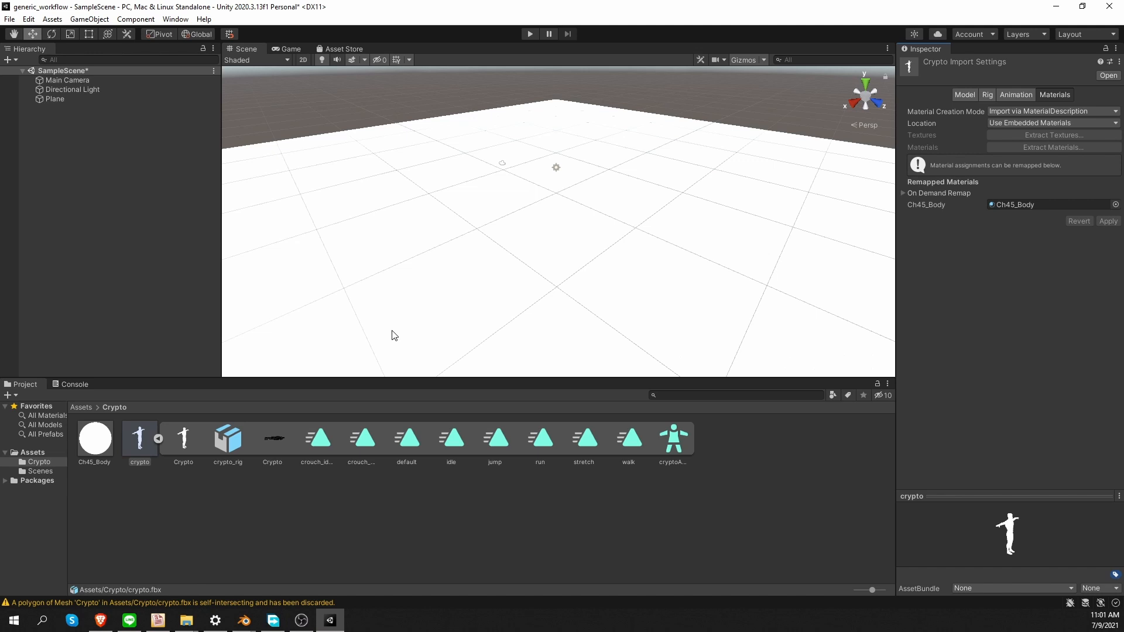
# Rename the extracted Ch45_Body material as MAT_crypto and check the crypto model's material remapping
pyautogui.click(111, 433)
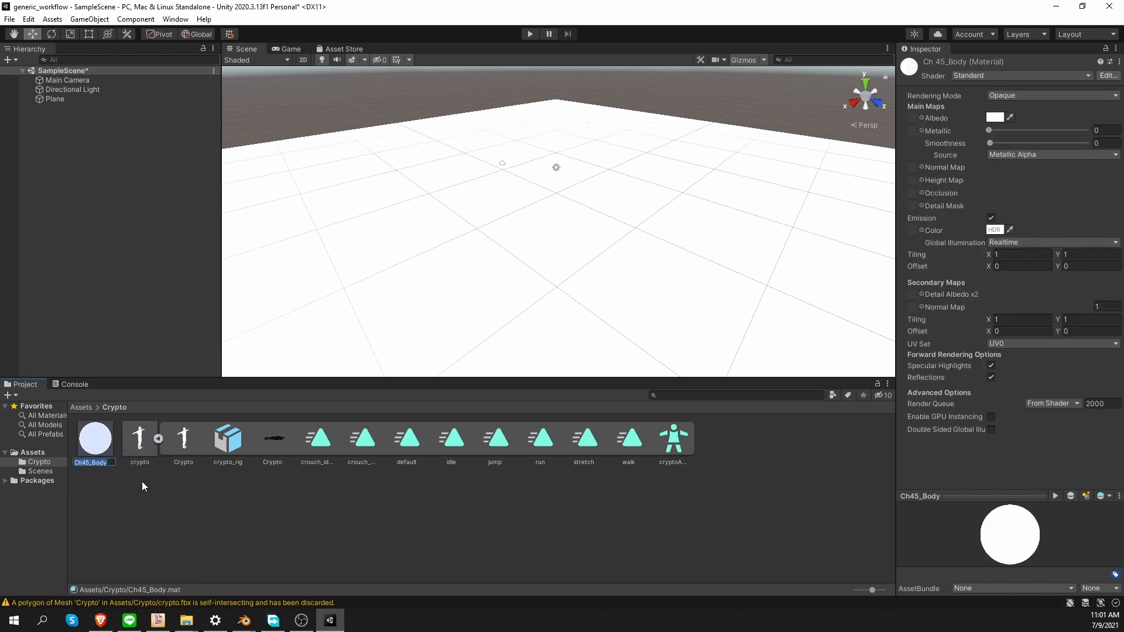
pyautogui.write('MAT_crypto')
pyautogui.press('Return')
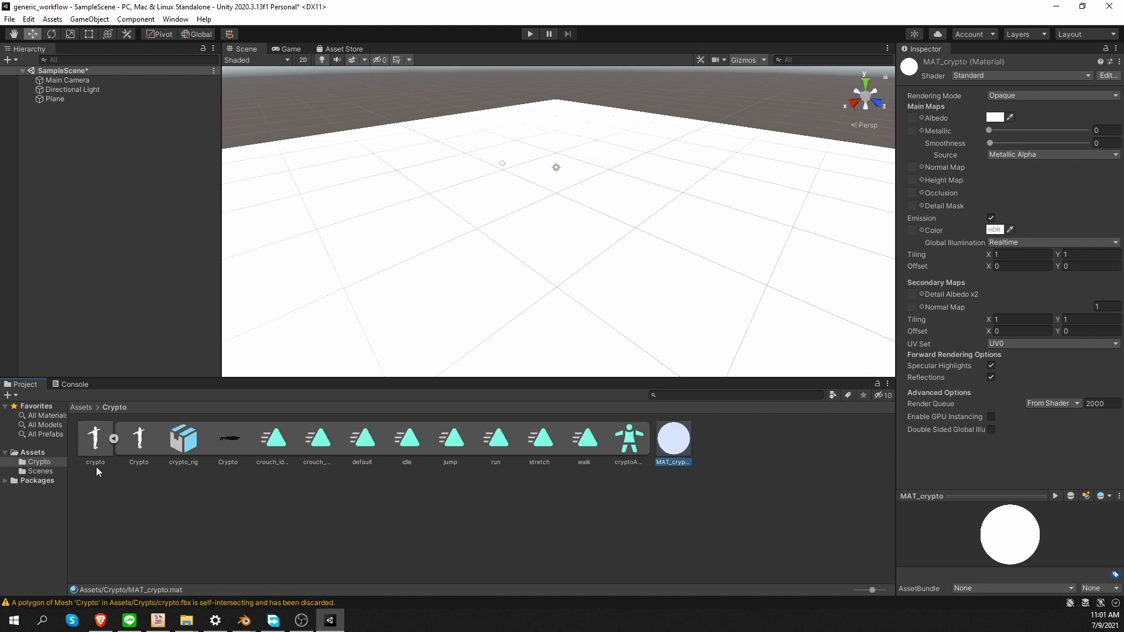
pyautogui.click(103, 462)
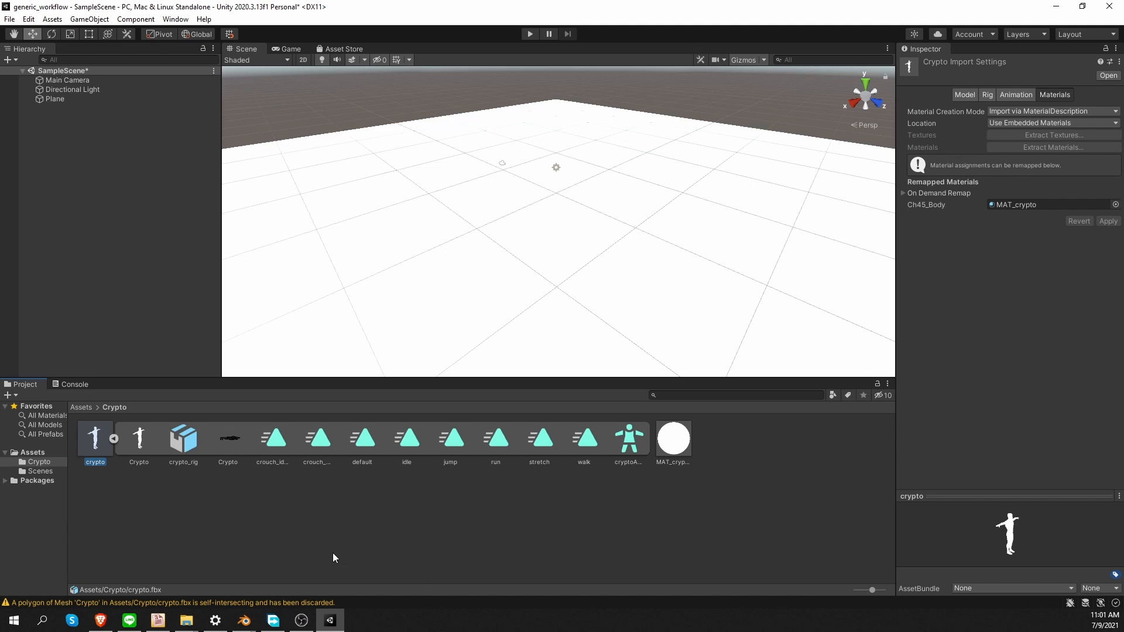
# Create a folder named Material inside the Crypto folder and move MAT_crypto into it
pyautogui.rightClick(248, 526)
pyautogui.moveTo(295, 223)
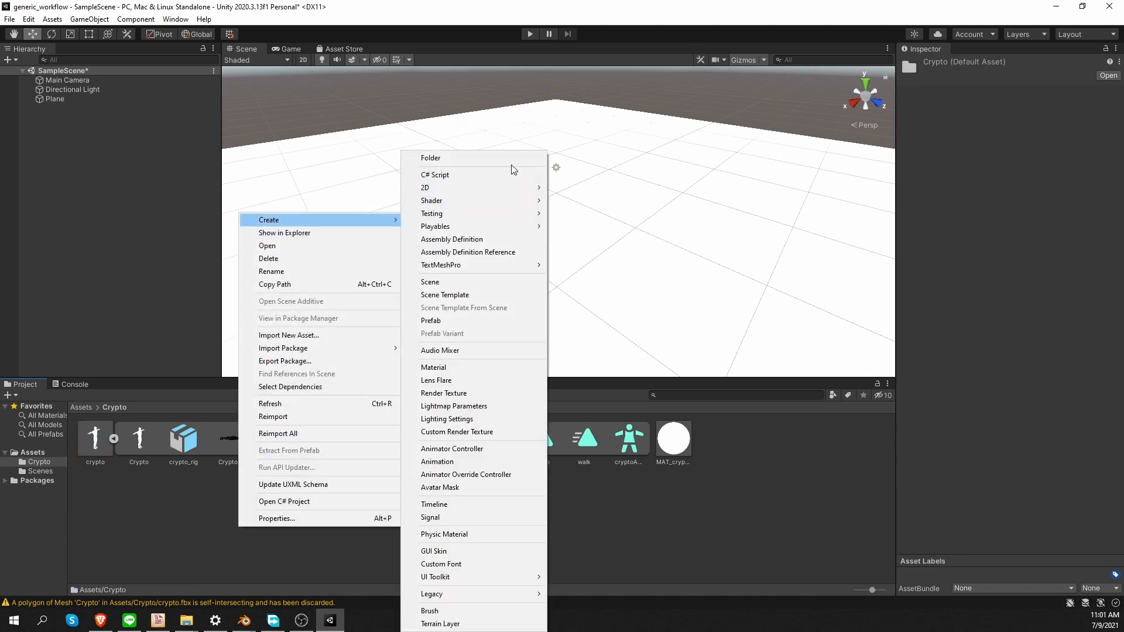
pyautogui.click(509, 159)
pyautogui.write('Material')
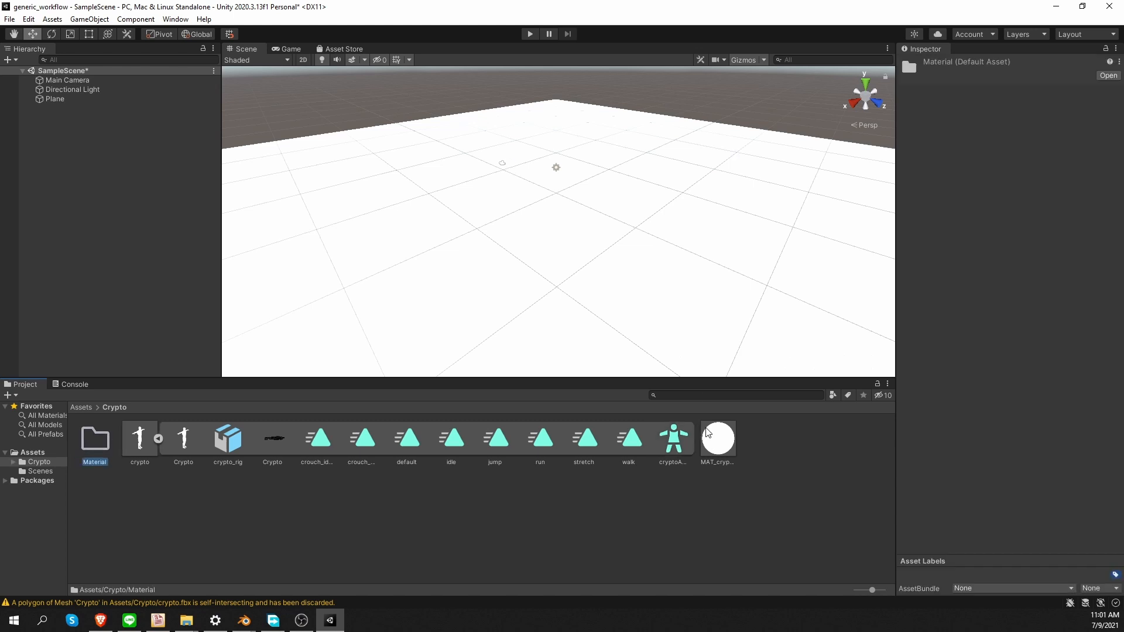
pyautogui.moveTo(711, 437); pyautogui.dragTo(96, 445)
# Import the crypto albedo and normal textures from the FBX textures folder in File Explorer into the Material folder
pyautogui.moveTo(186, 619)
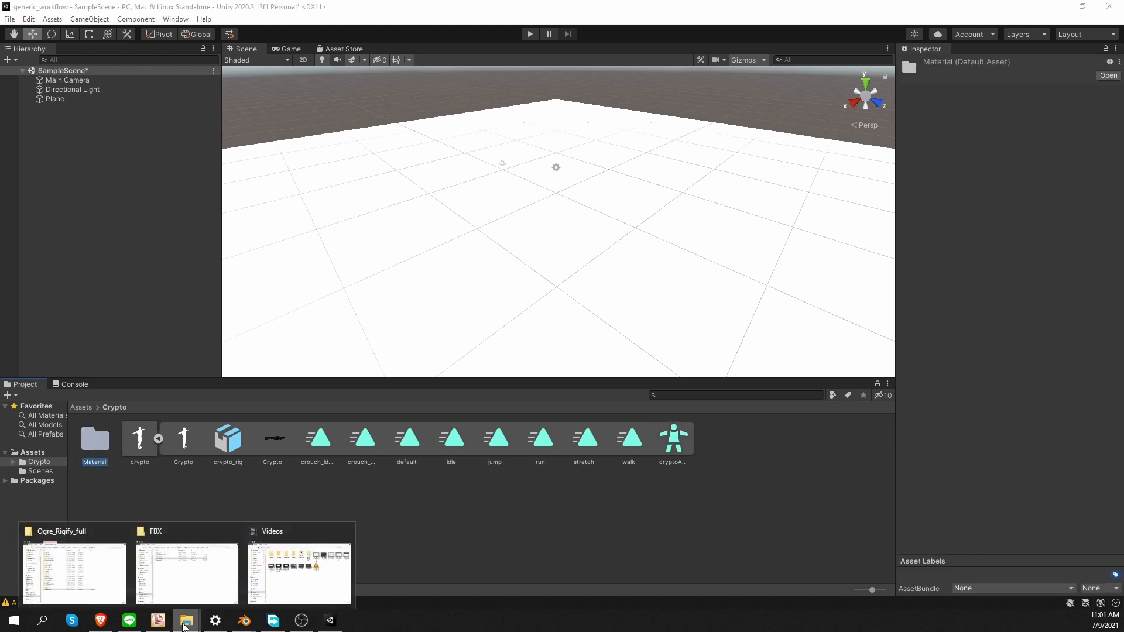
pyautogui.click(207, 574)
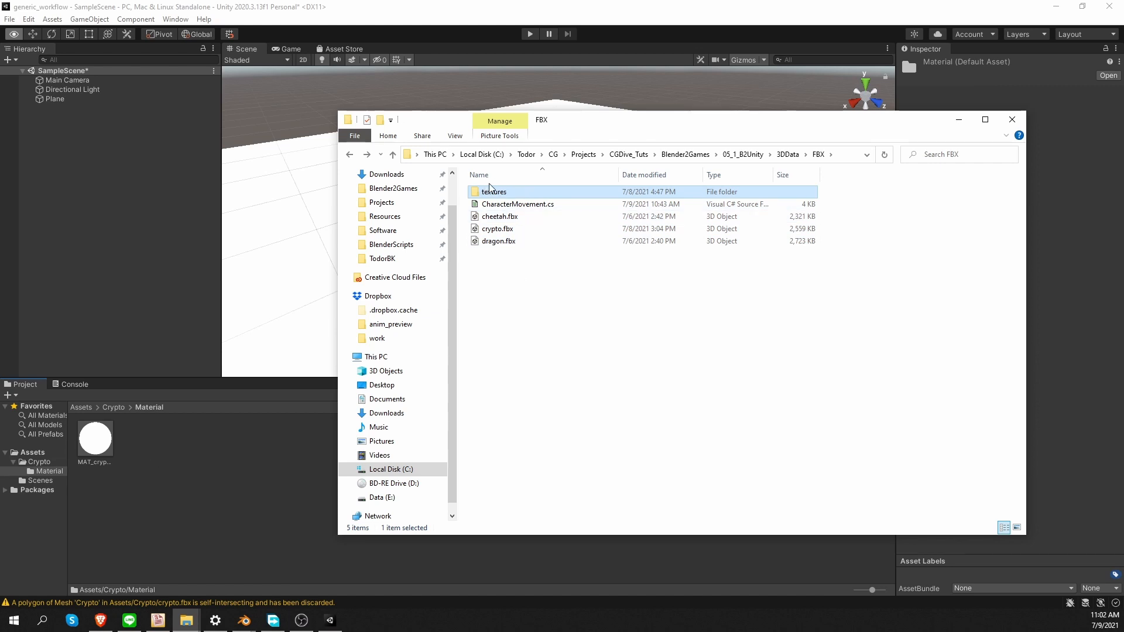
pyautogui.doubleClick(507, 196)
pyautogui.moveTo(605, 306); pyautogui.dragTo(470, 176)
pyautogui.moveTo(513, 211); pyautogui.dragTo(183, 474)
pyautogui.click(213, 504)
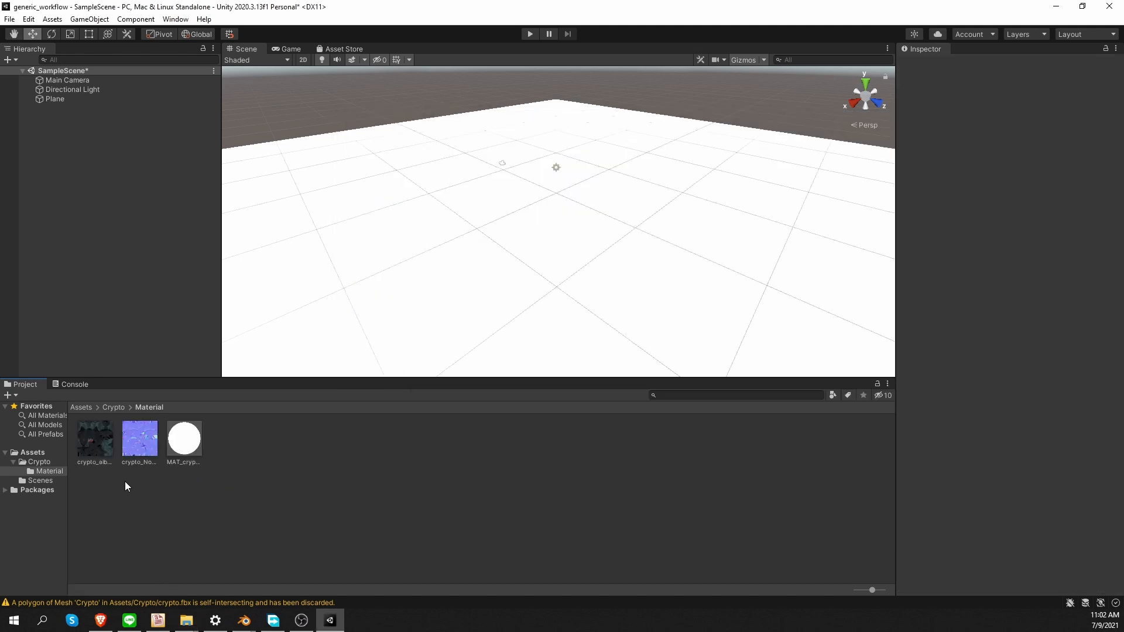
# Set the crypto_Normal texture's type to Normal map and apply the import settings
pyautogui.click(96, 453)
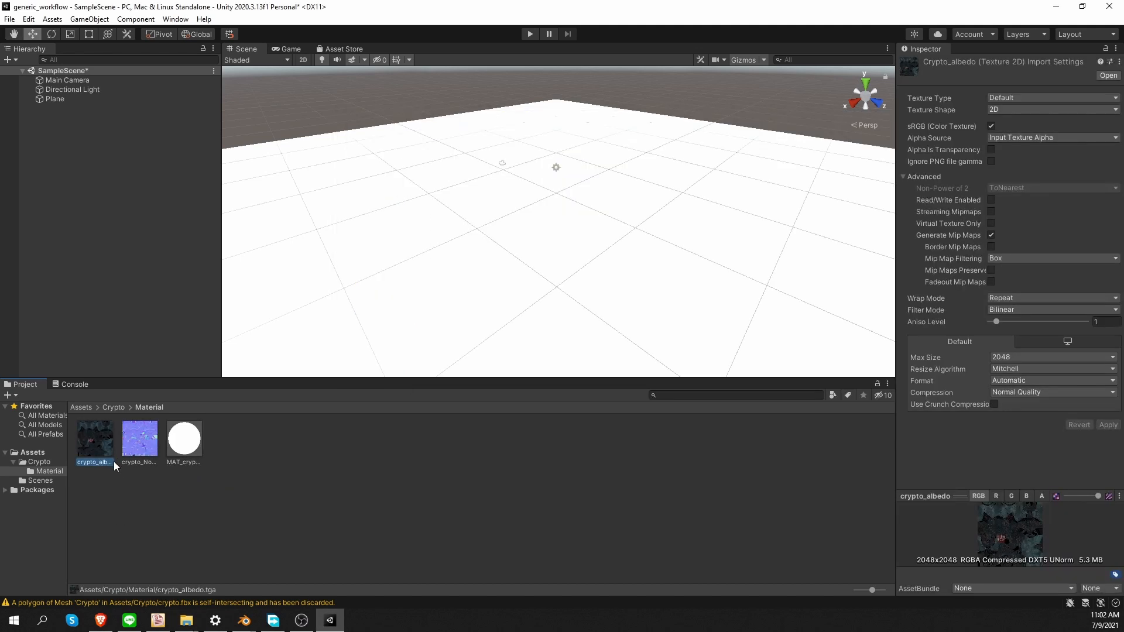
pyautogui.click(139, 459)
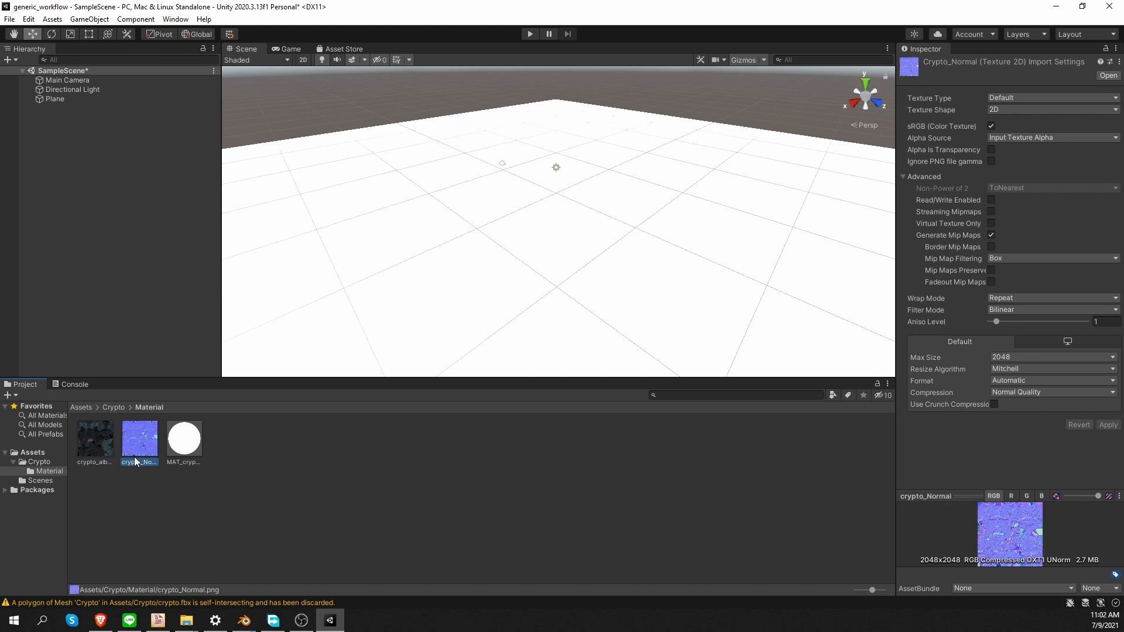
pyautogui.click(1028, 98)
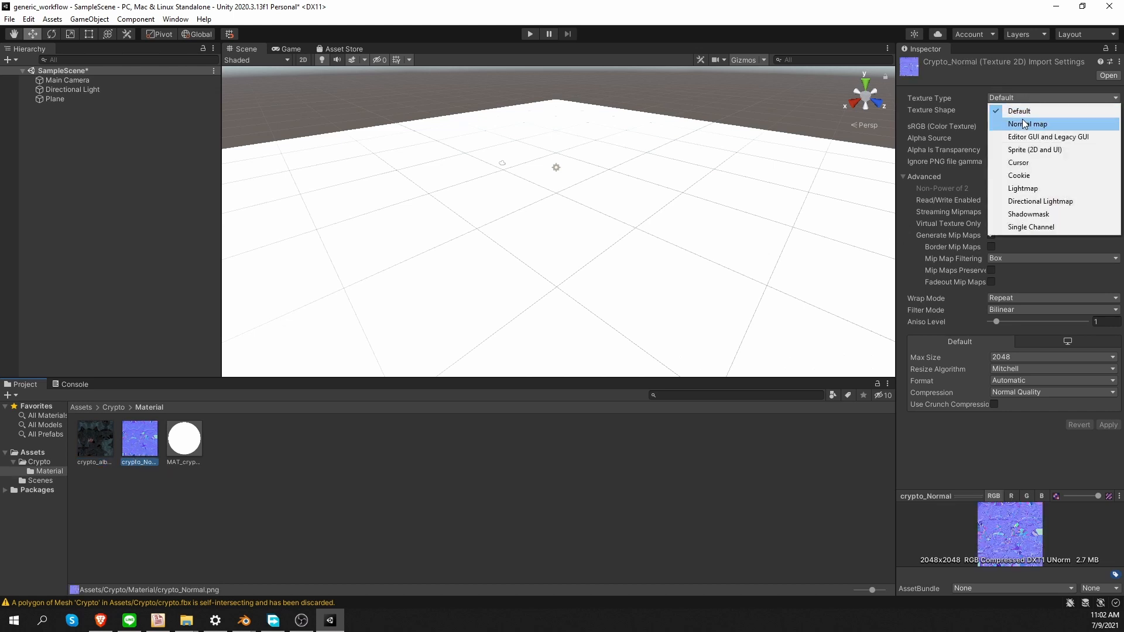
pyautogui.click(1059, 124)
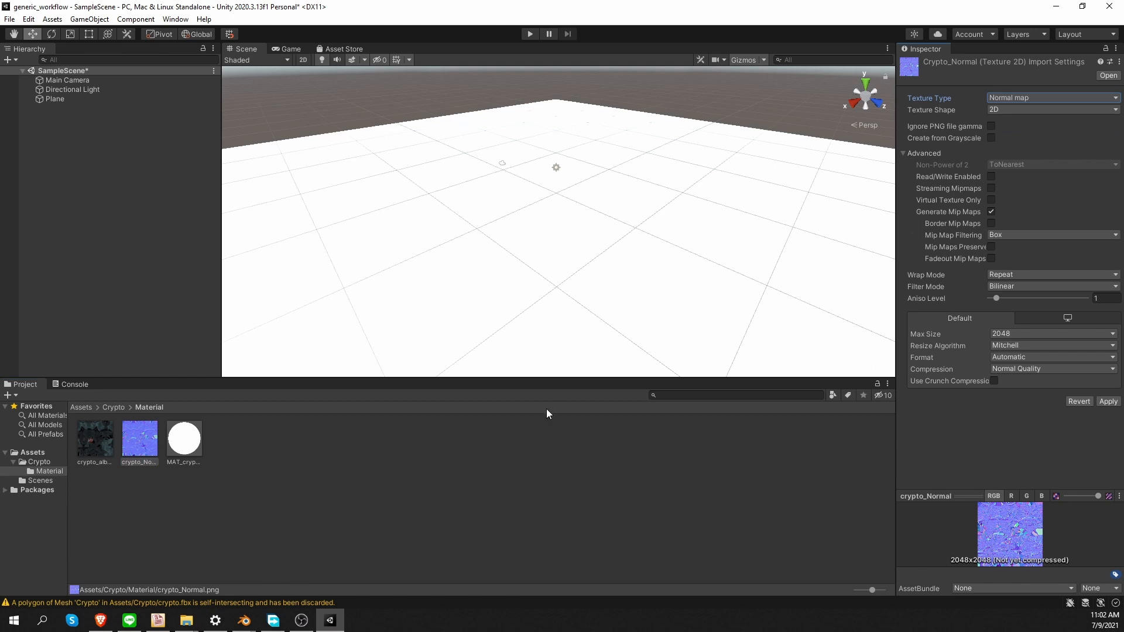
pyautogui.click(1107, 402)
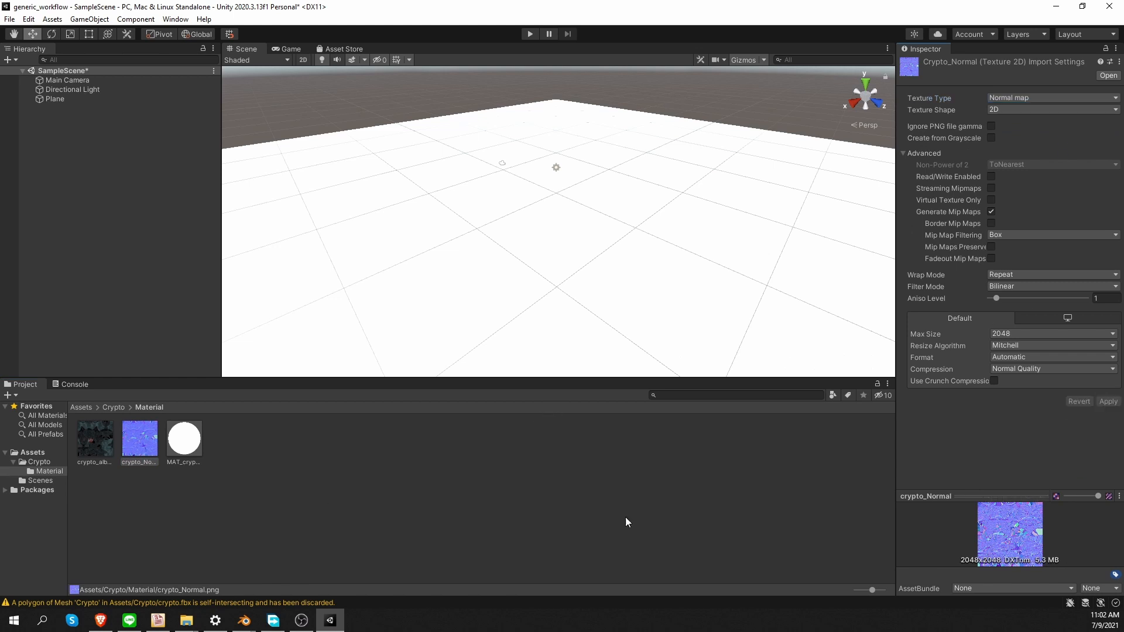
# Assign crypto_albedo as MAT_crypto's albedo map and set the smoothness source to Albedo Alpha
pyautogui.click(93, 442)
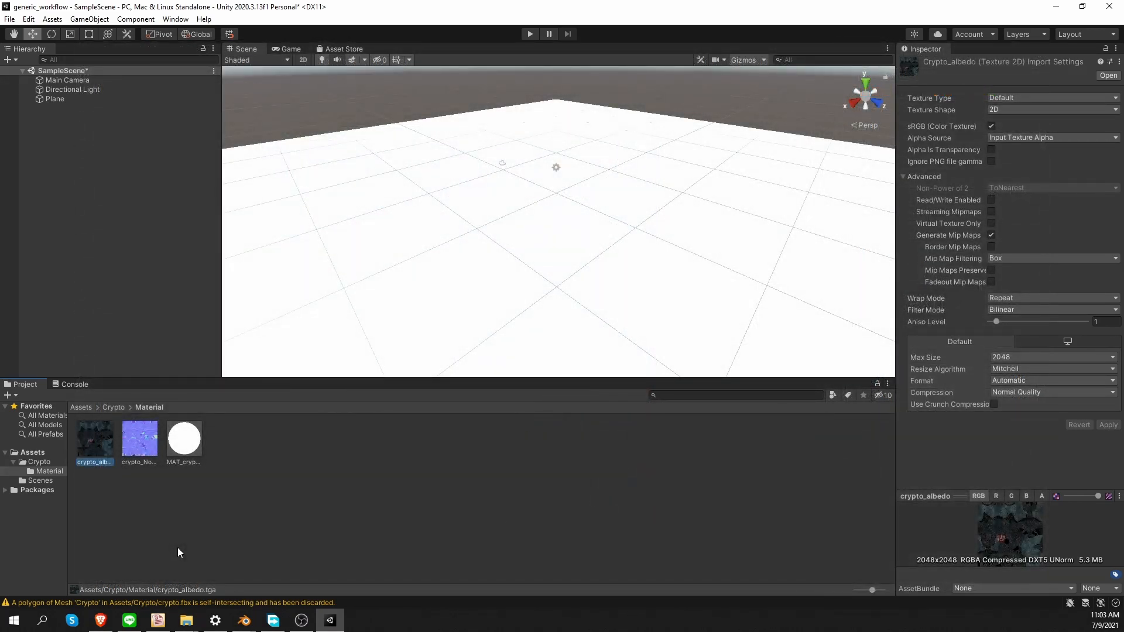
pyautogui.click(189, 448)
pyautogui.moveTo(97, 458); pyautogui.dragTo(912, 111)
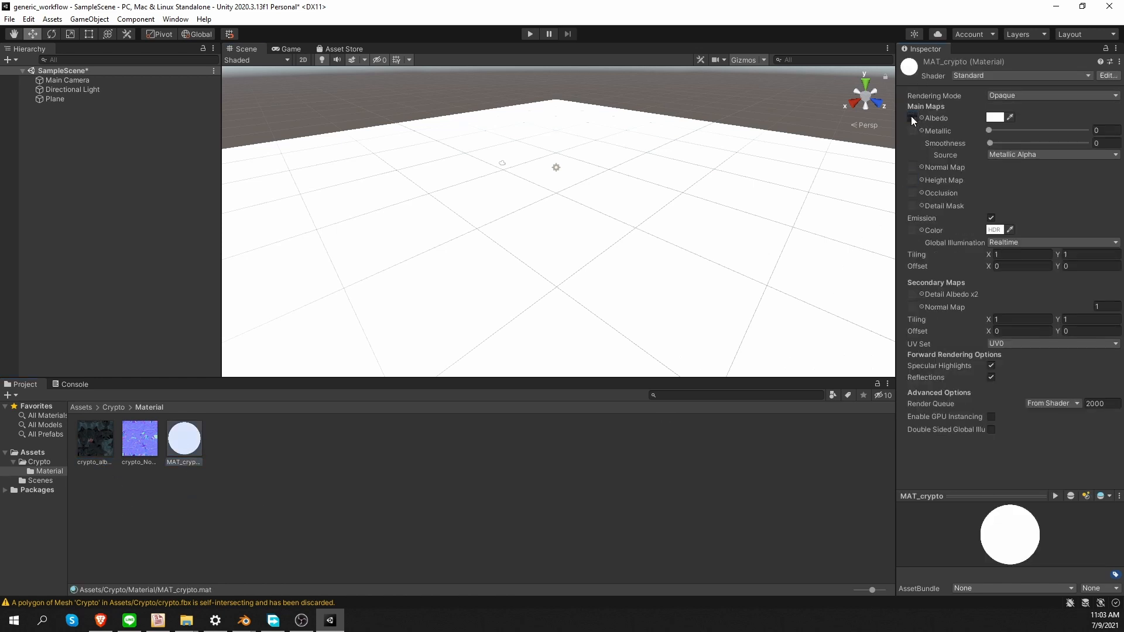
pyautogui.click(1021, 153)
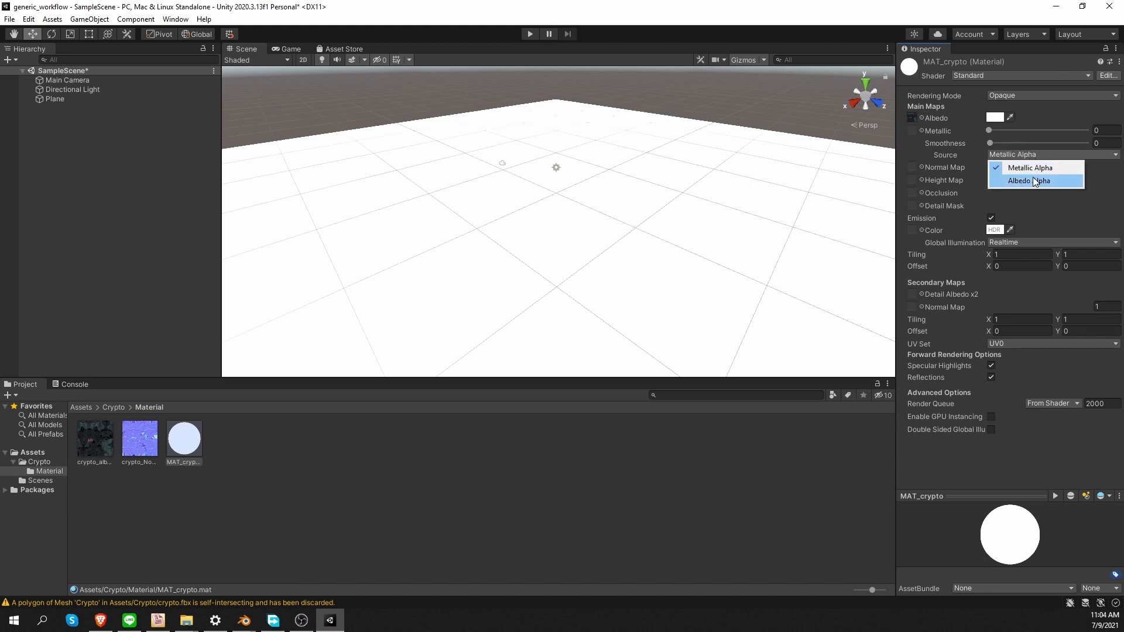
pyautogui.click(1034, 180)
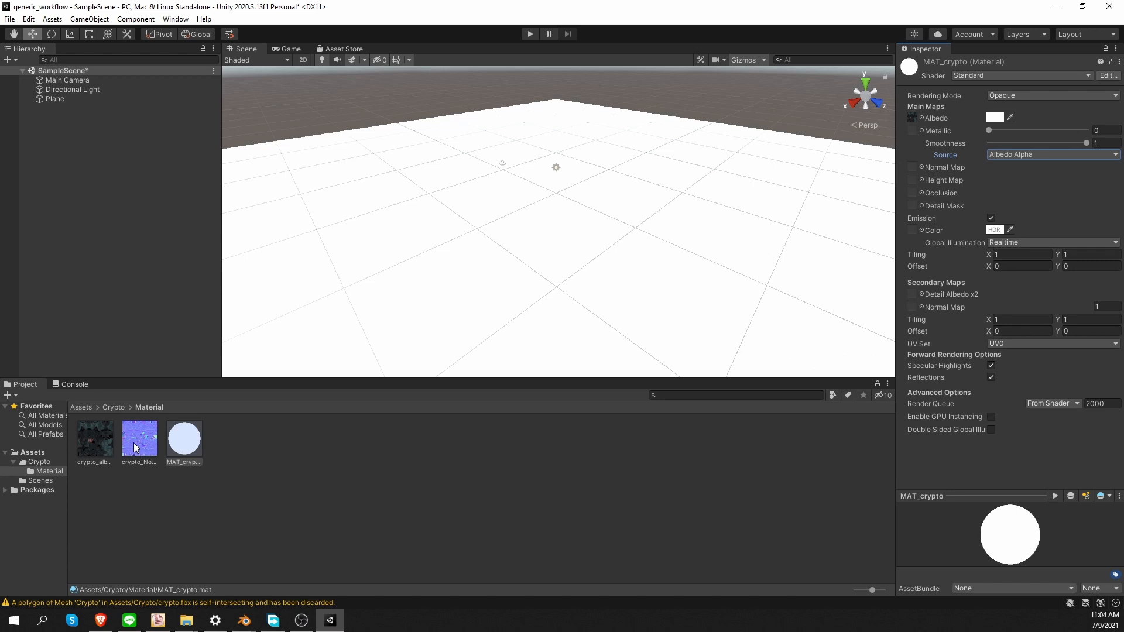
# Assign crypto_Normal as MAT_crypto's normal map and set the emission color to black
pyautogui.moveTo(143, 452); pyautogui.dragTo(914, 170)
pyautogui.click(993, 231)
pyautogui.moveTo(1031, 299); pyautogui.dragTo(981, 404)
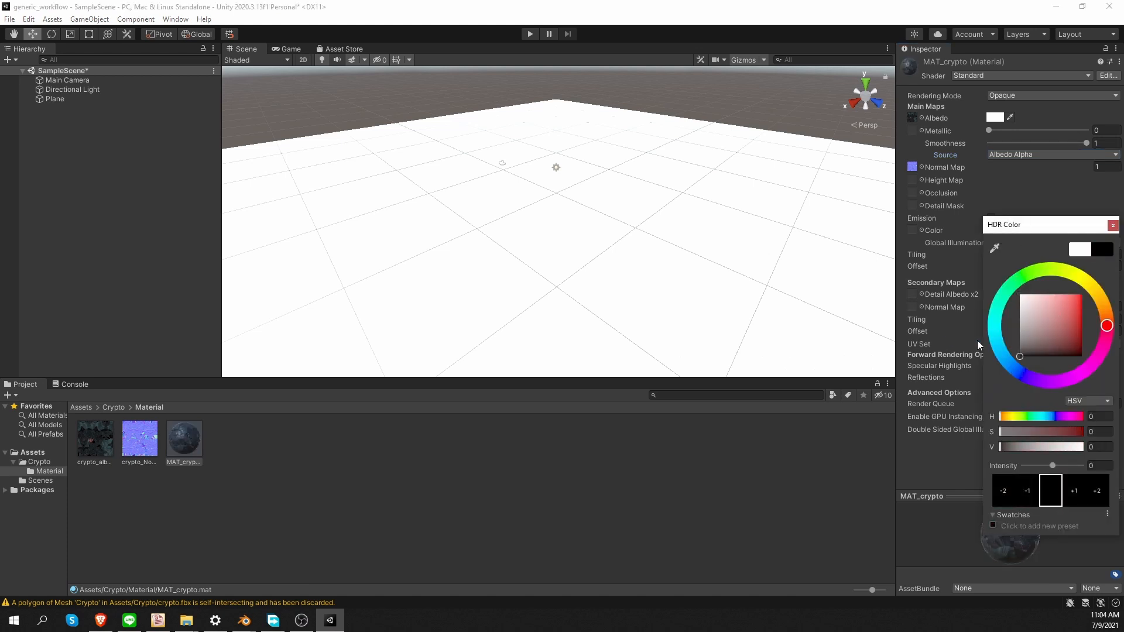
pyautogui.click(505, 489)
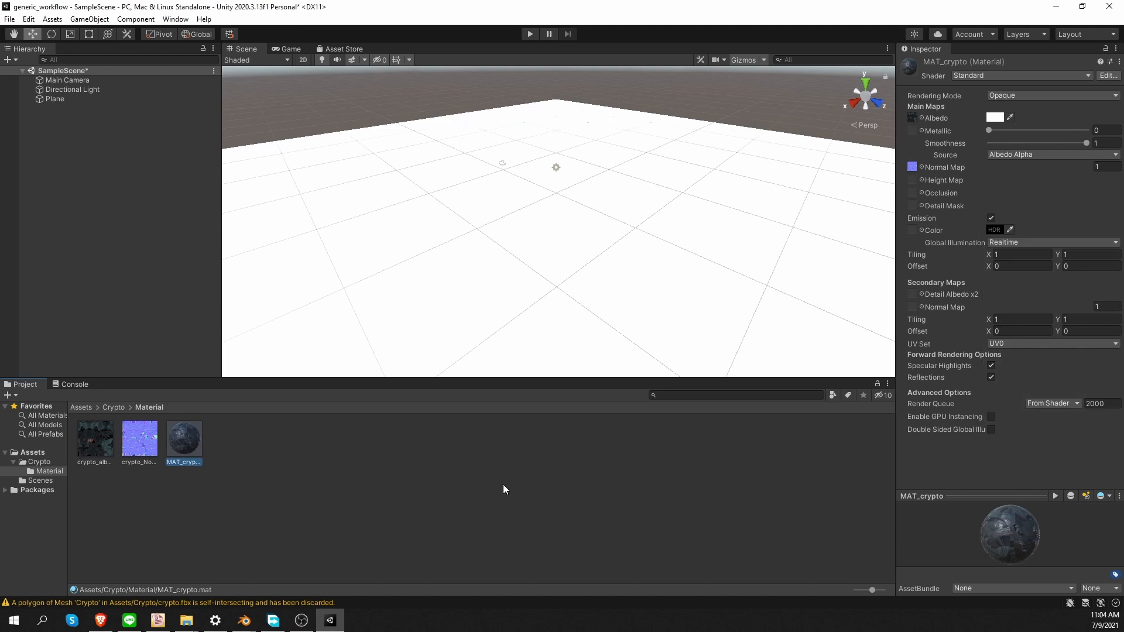
# Place the crypto model from the Crypto folder in the scene, reset its transform, and frame it in the view
pyautogui.click(41, 462)
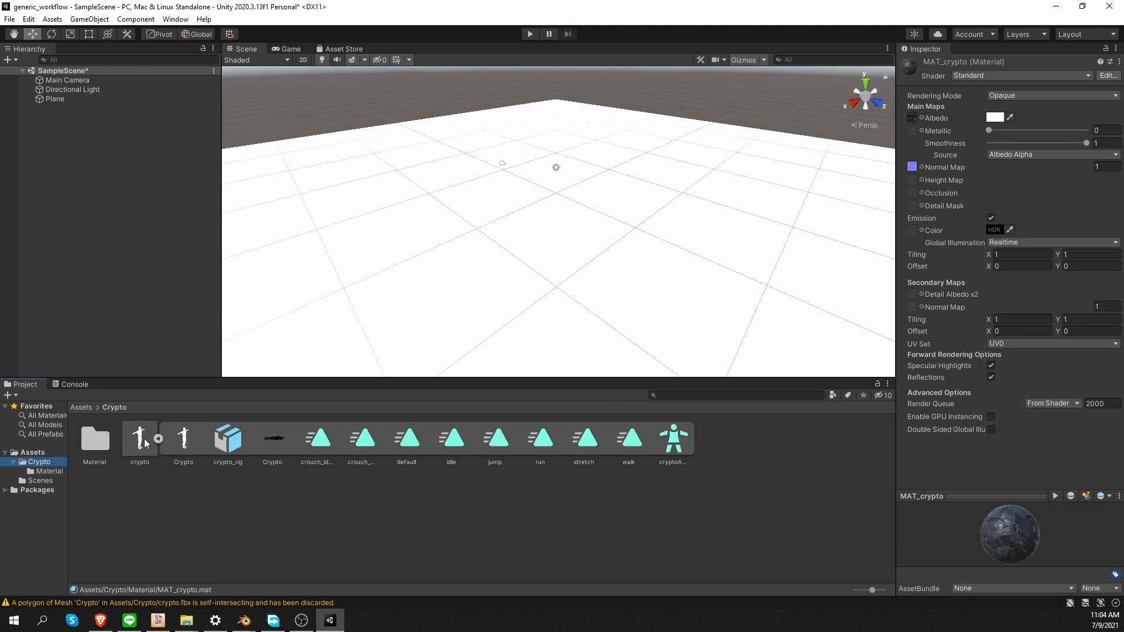
pyautogui.click(139, 439)
pyautogui.moveTo(995, 490); pyautogui.dragTo(1004, 473)
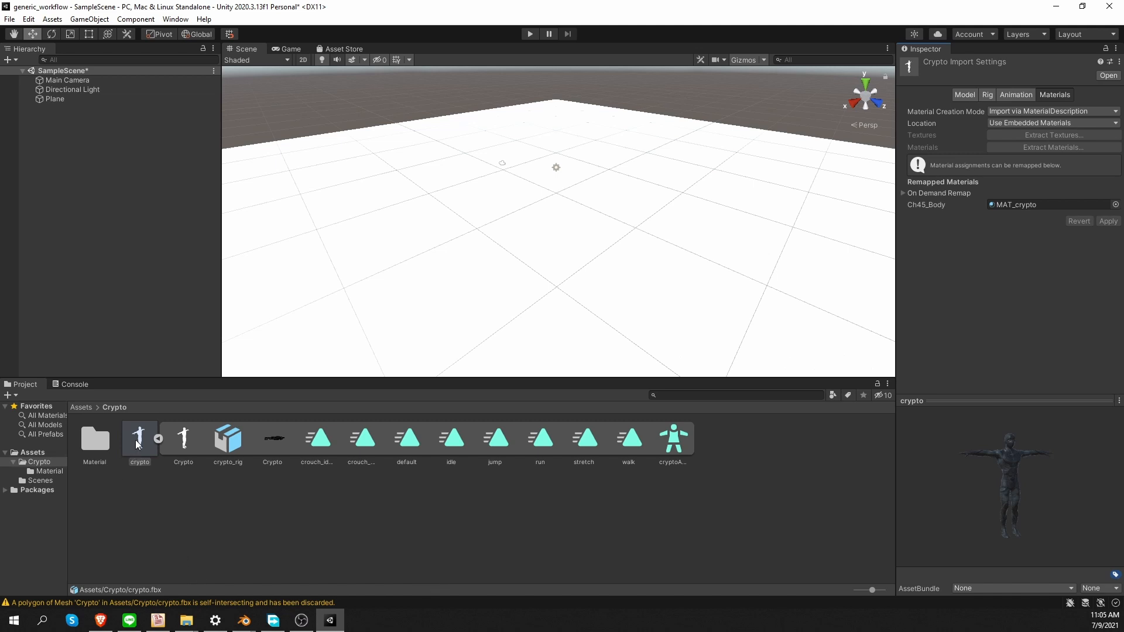
pyautogui.moveTo(135, 440); pyautogui.dragTo(627, 235)
pyautogui.click(1116, 105)
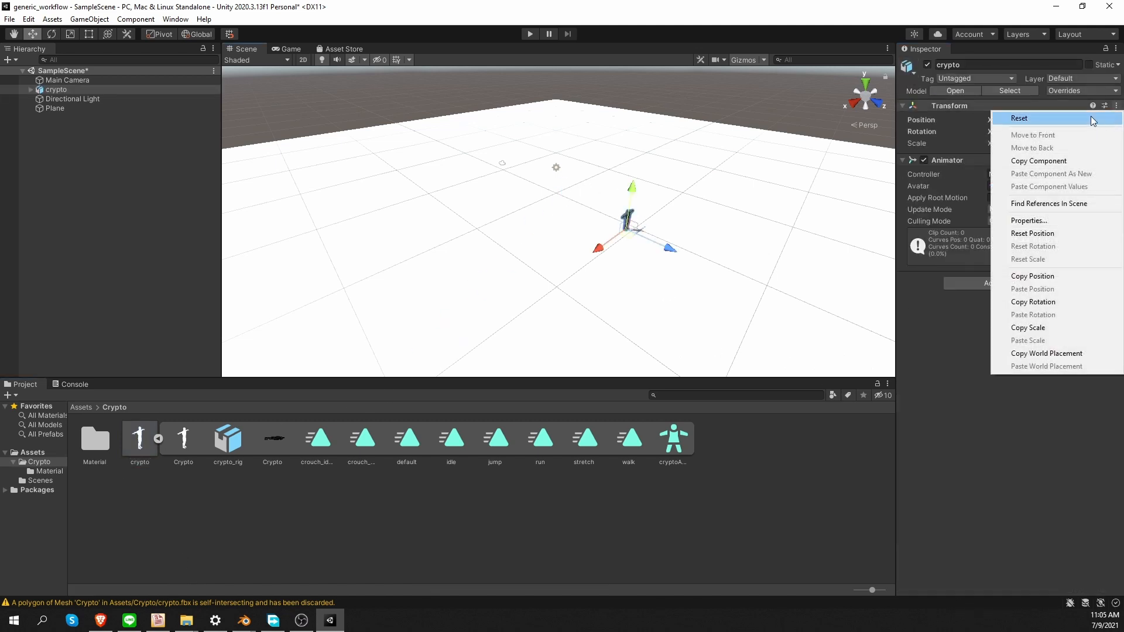
pyautogui.click(1091, 119)
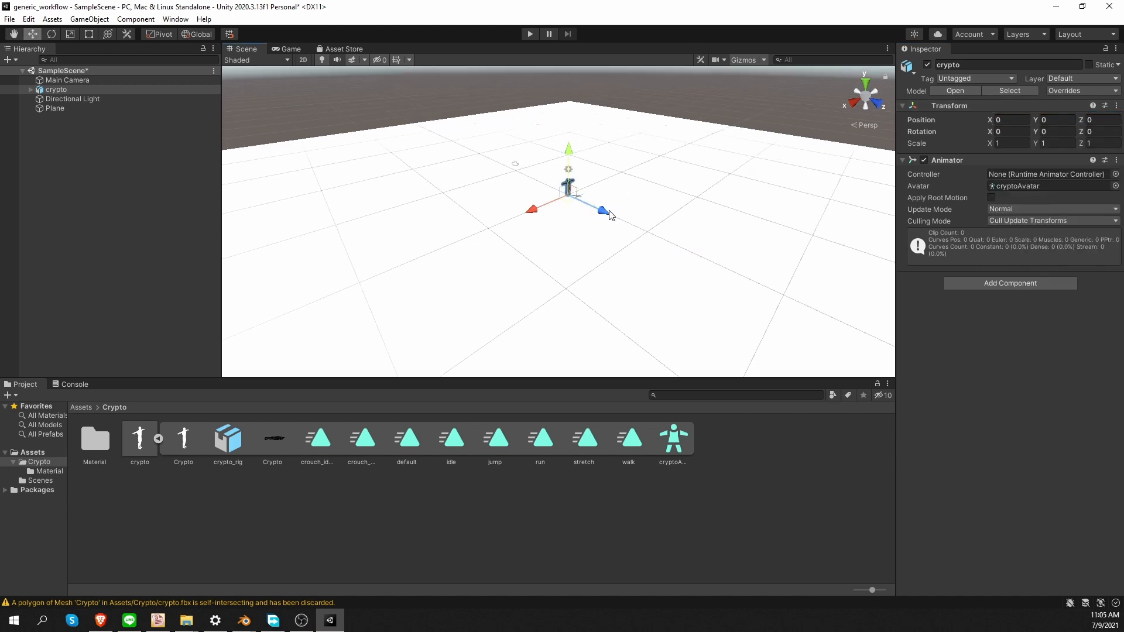
pyautogui.press('f')
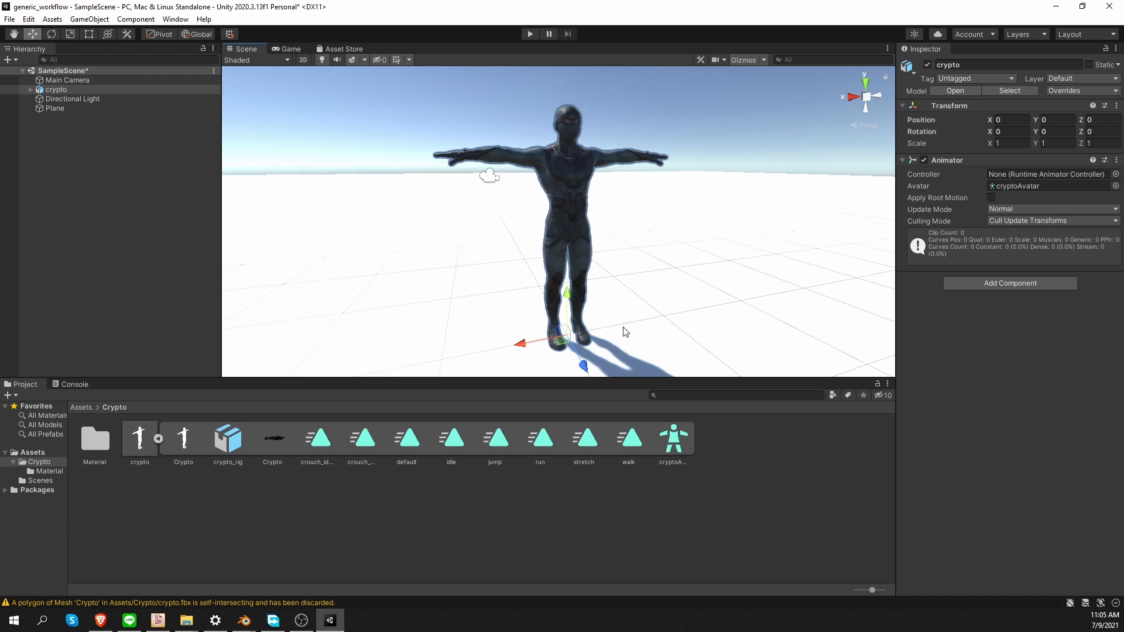
# Create a material named Ground in the top-level Assets folder
pyautogui.click(33, 453)
pyautogui.rightClick(233, 497)
pyautogui.moveTo(310, 185)
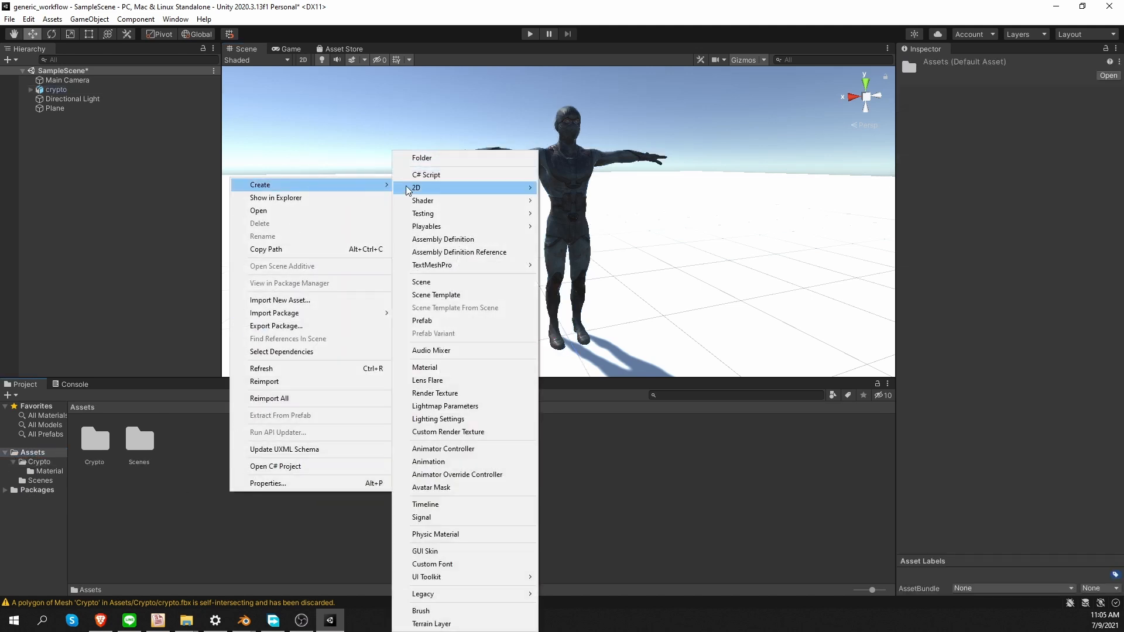
pyautogui.click(433, 367)
pyautogui.write('G')
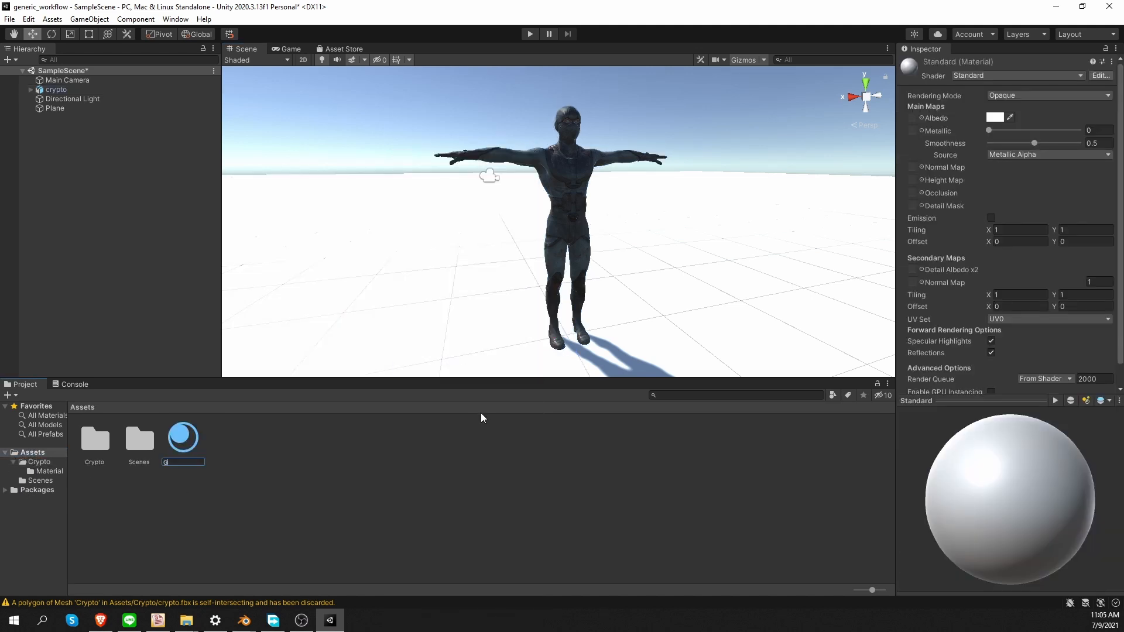
pyautogui.write('round')
pyautogui.press('Return')
# Set the Ground material's albedo to a grey of about 616161 and its smoothness to about 0.269
pyautogui.click(995, 118)
pyautogui.moveTo(1021, 186); pyautogui.dragTo(1026, 209)
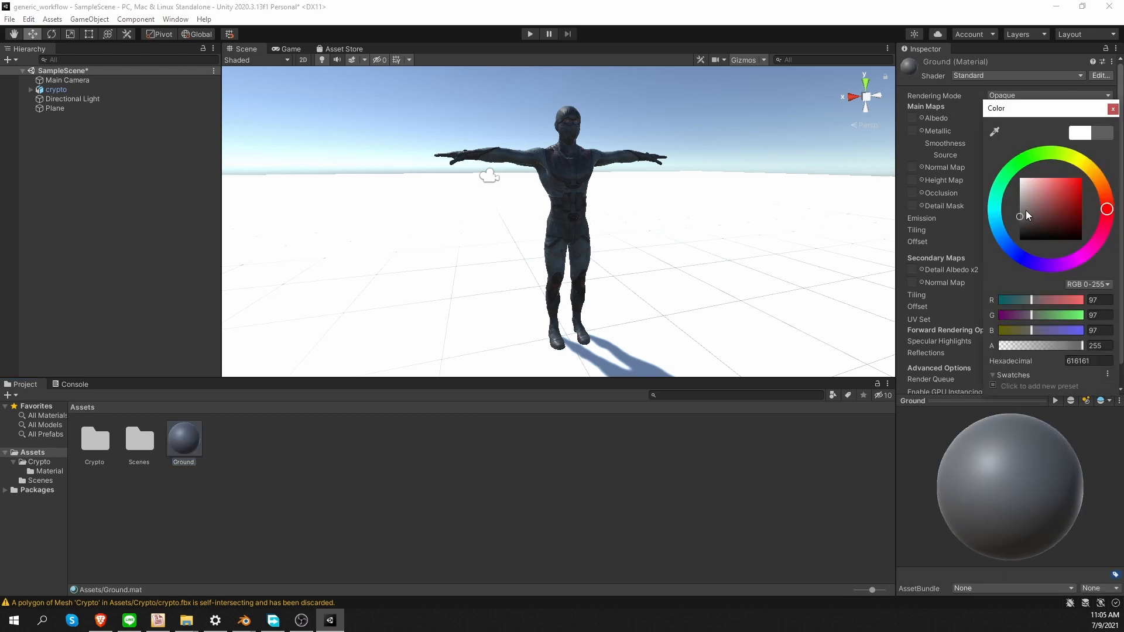
pyautogui.click(919, 180)
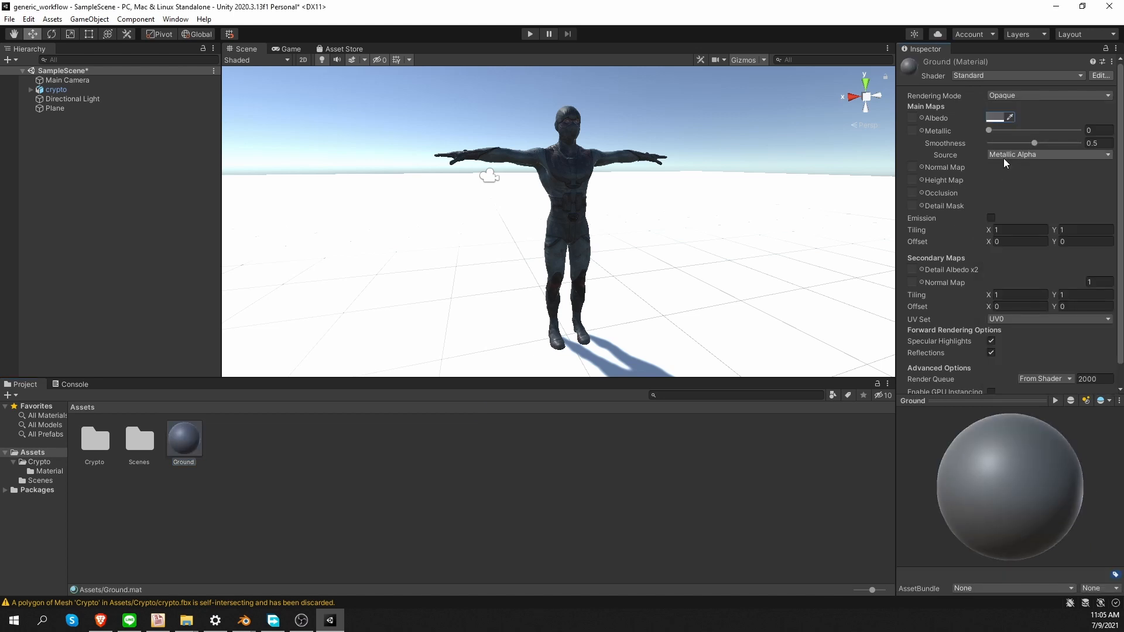
pyautogui.moveTo(1035, 144); pyautogui.dragTo(1015, 145)
# Apply the Ground material to the floor plane in the scene
pyautogui.moveTo(183, 440); pyautogui.dragTo(429, 262)
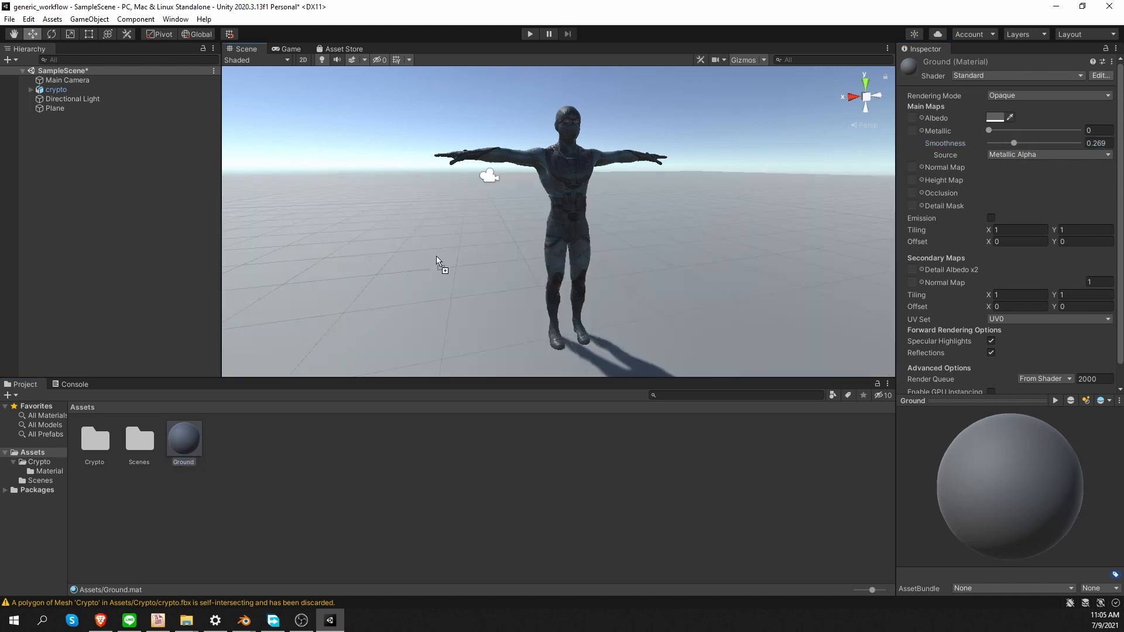
pyautogui.moveTo(485, 267); pyautogui.dragTo(510, 260, button='right')
pyautogui.scroll(-5, 511, 260)
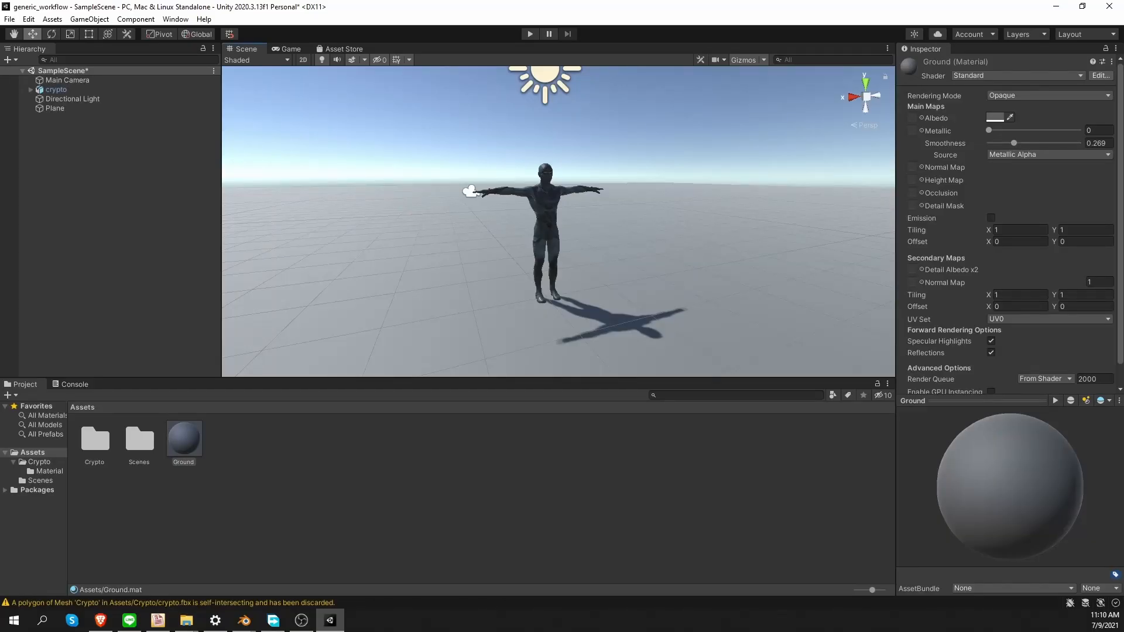
# Open the Input Manager in the project settings and examine the key bindings of the Horizontal, Vertical and Jump axes
pyautogui.click(29, 19)
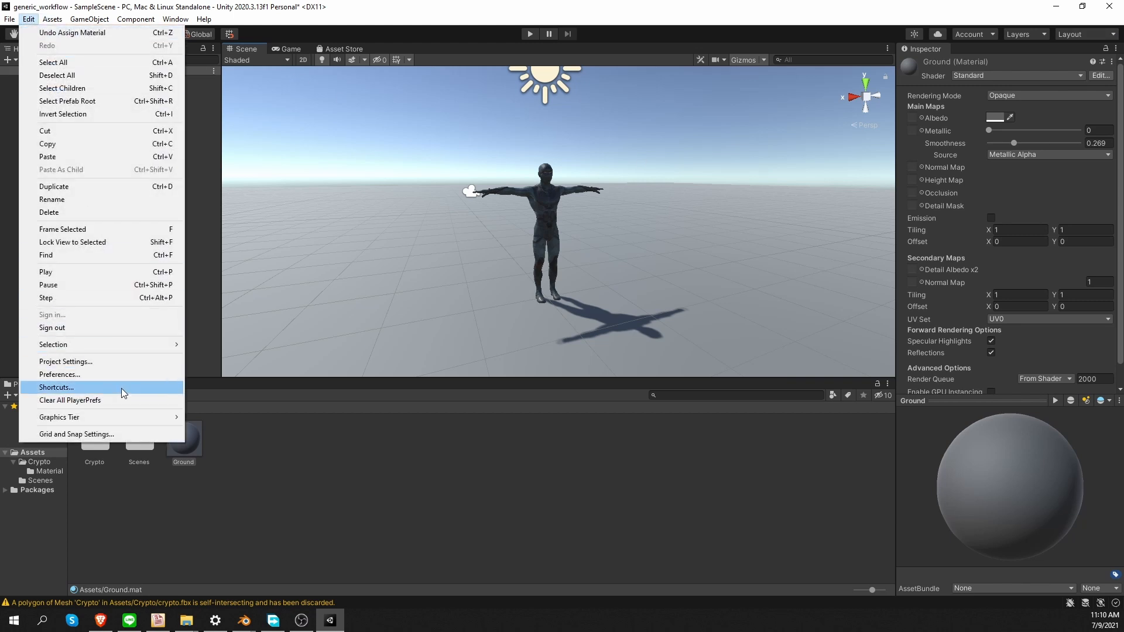
pyautogui.click(122, 364)
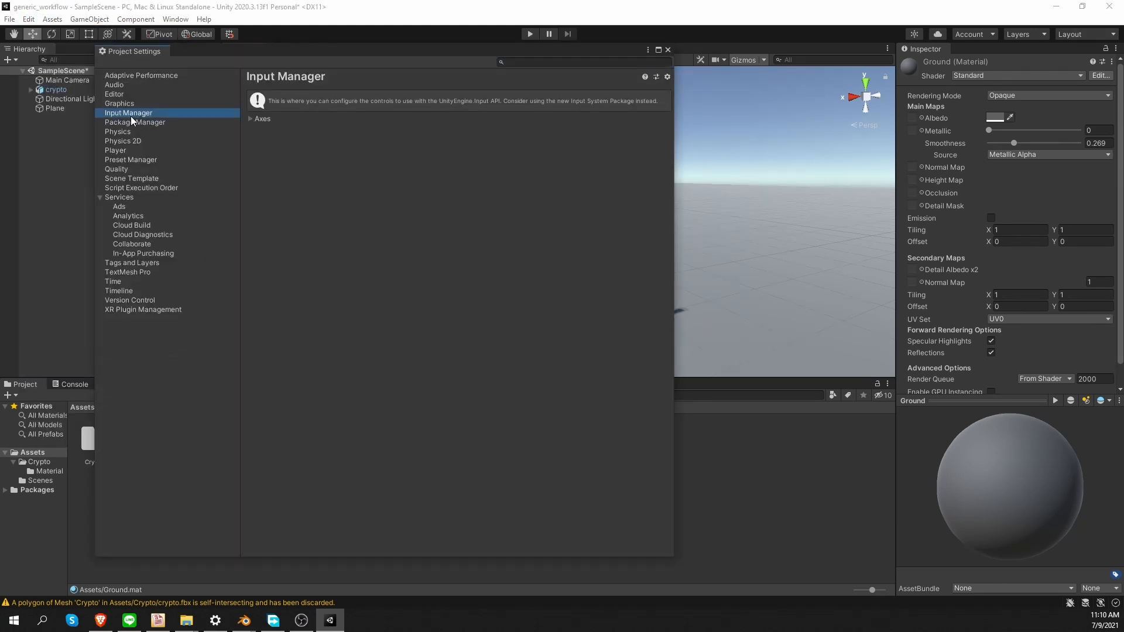
pyautogui.click(252, 119)
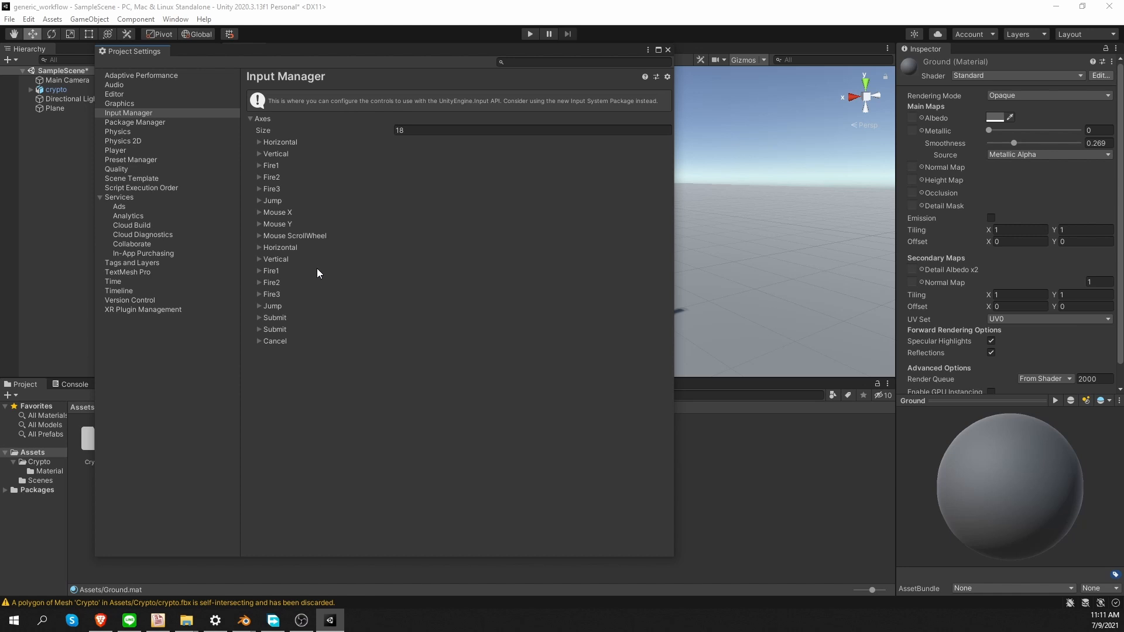
pyautogui.click(260, 142)
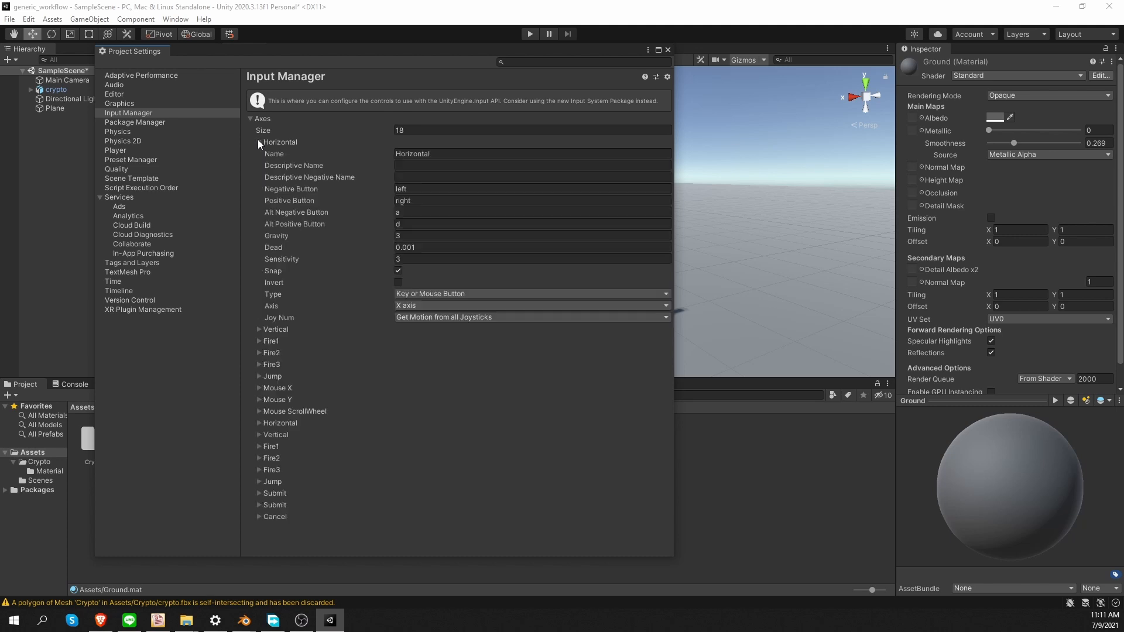
pyautogui.click(262, 330)
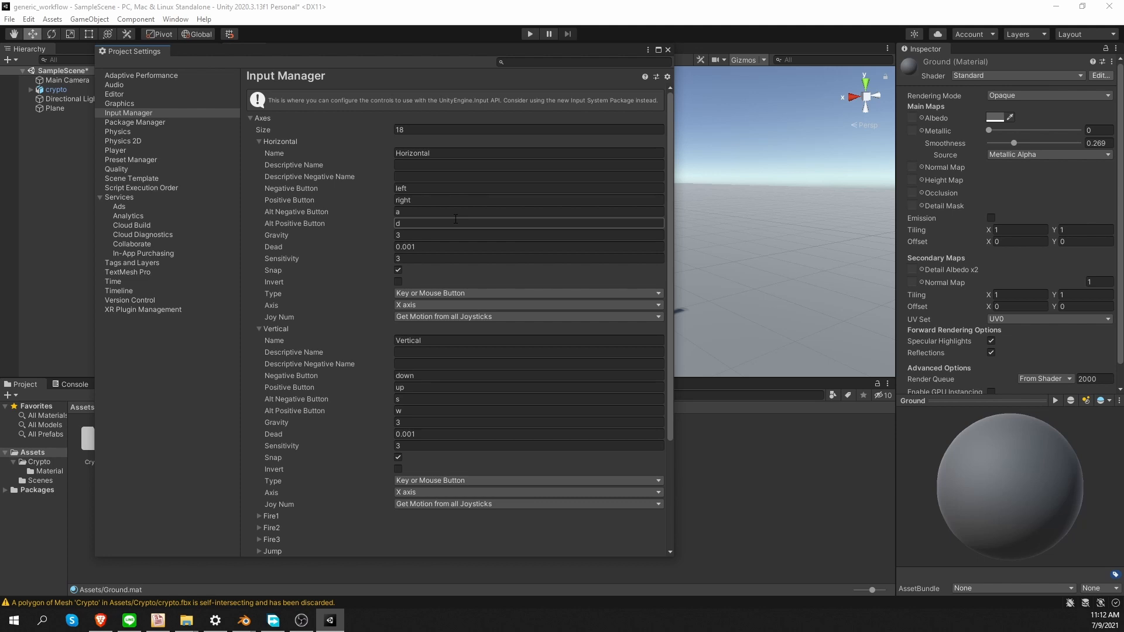
pyautogui.click(261, 143)
pyautogui.click(259, 154)
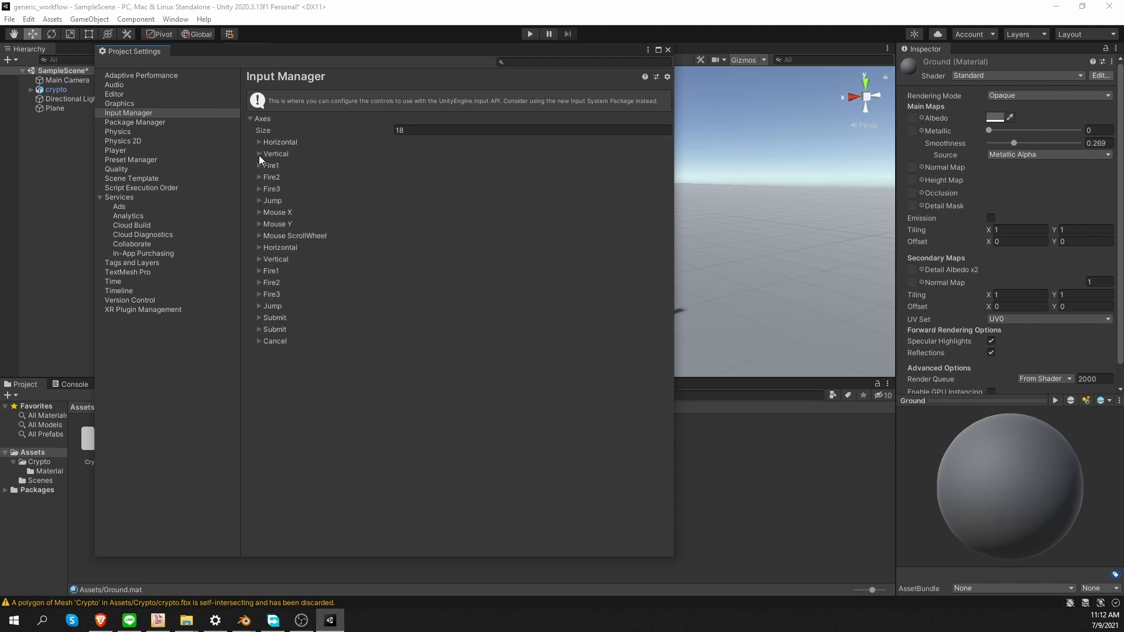
pyautogui.click(258, 199)
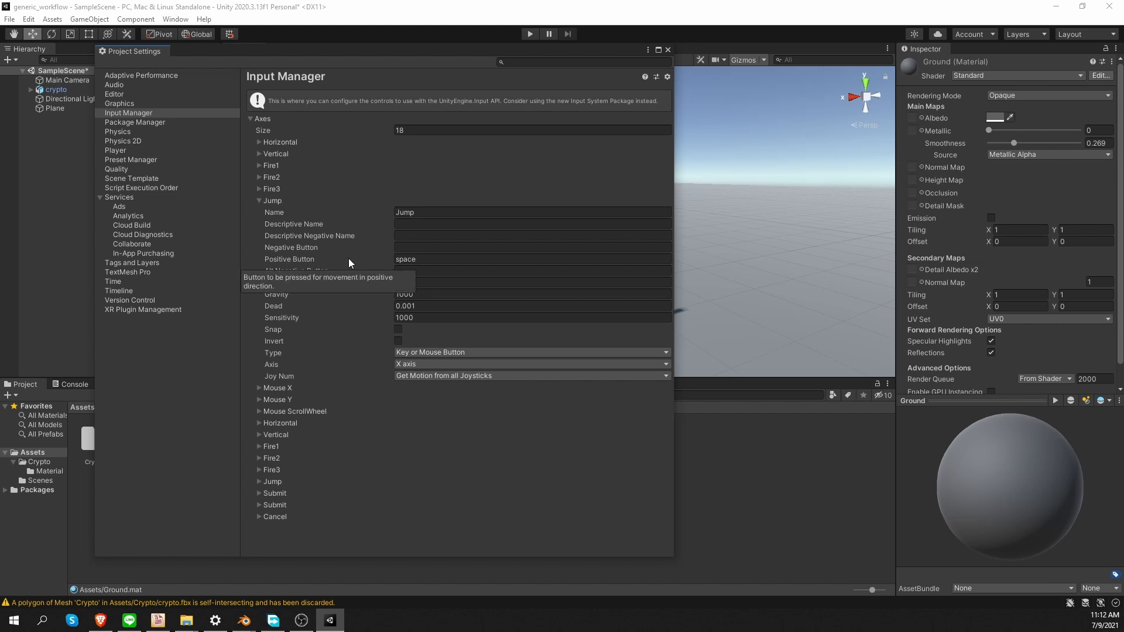
pyautogui.click(259, 201)
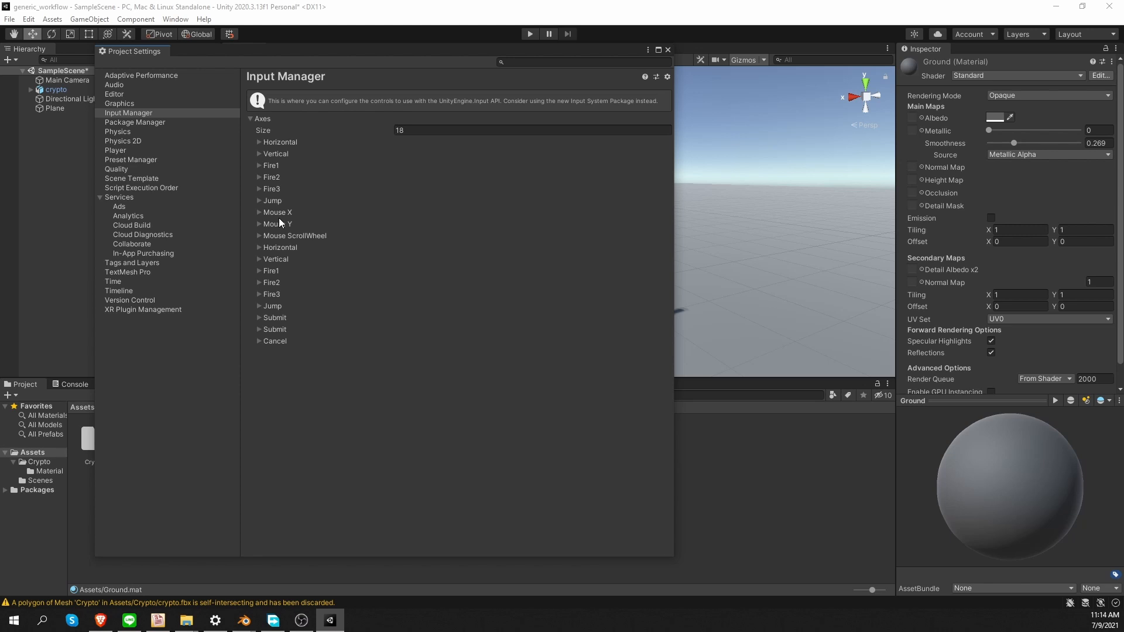
# Rename the first Fire1 axis to Run and set its positive button to left shift
pyautogui.click(259, 165)
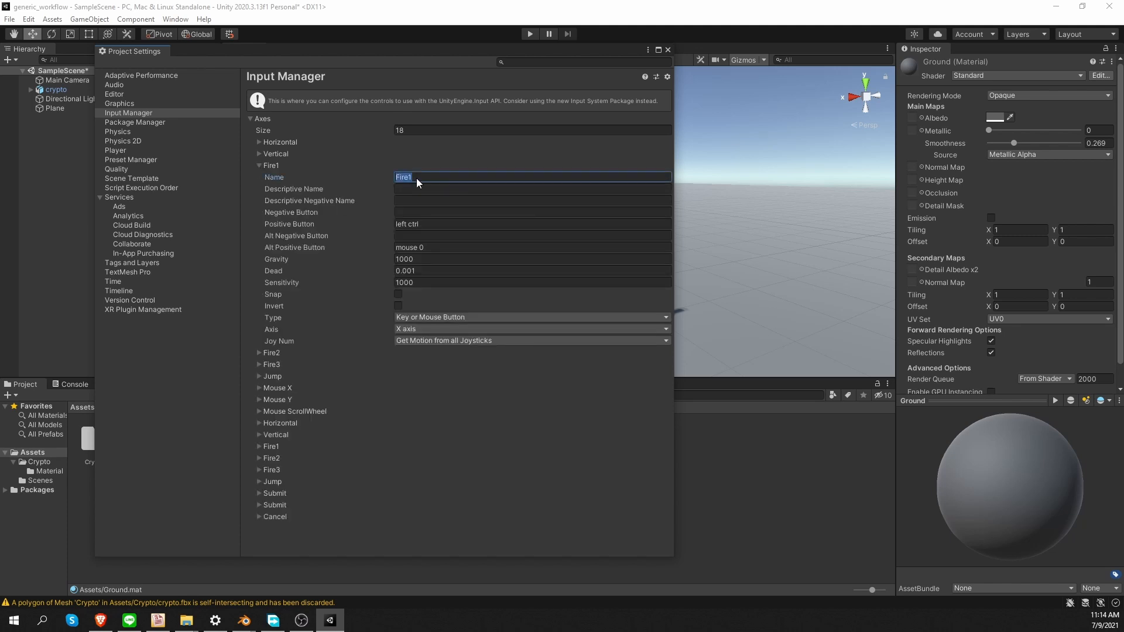
pyautogui.write('Run')
pyautogui.click(426, 224)
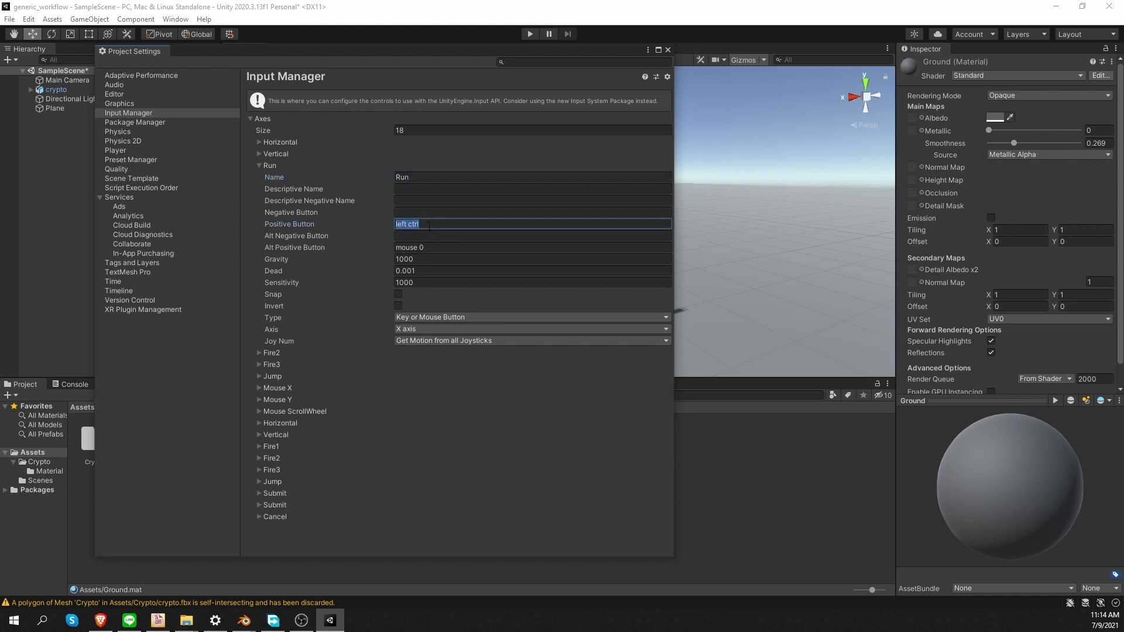
pyautogui.write('left shift')
pyautogui.press('Tab')
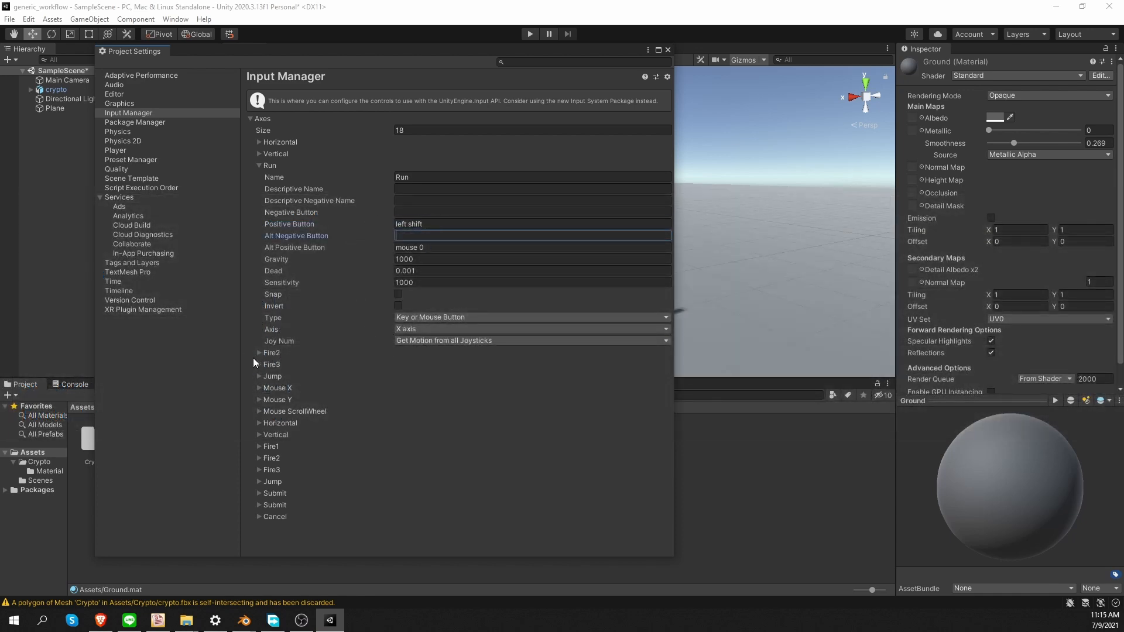
# Rename the first Fire2 axis to Crouch and set its positive button to left ctrl
pyautogui.click(255, 351)
pyautogui.click(410, 364)
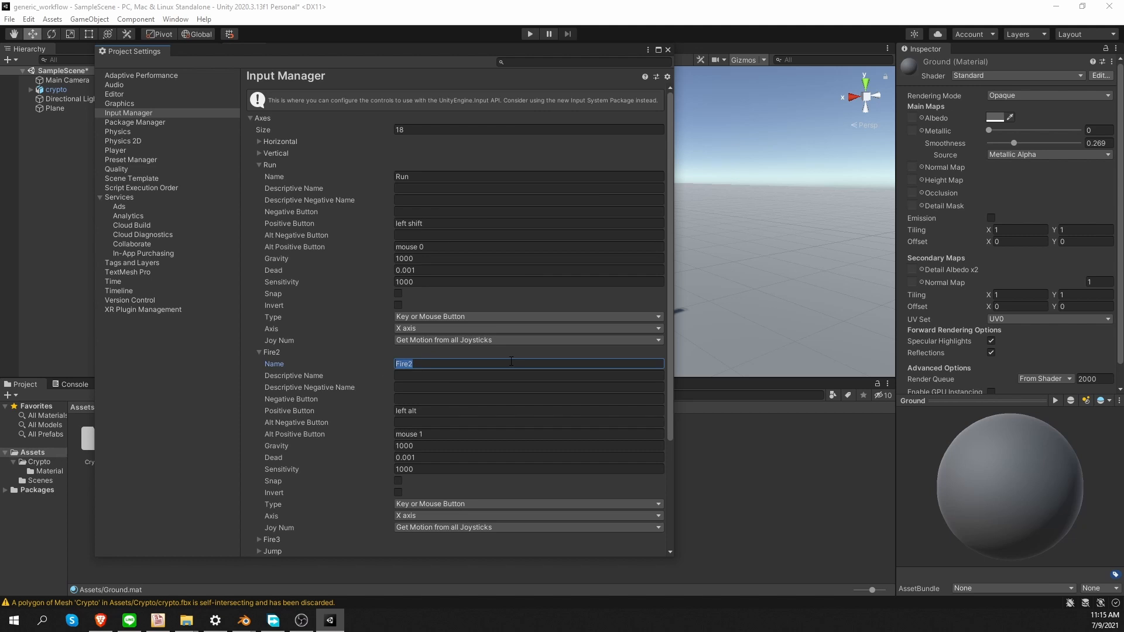
pyautogui.write('Crouch')
pyautogui.click(495, 412)
pyautogui.write('left ctr')
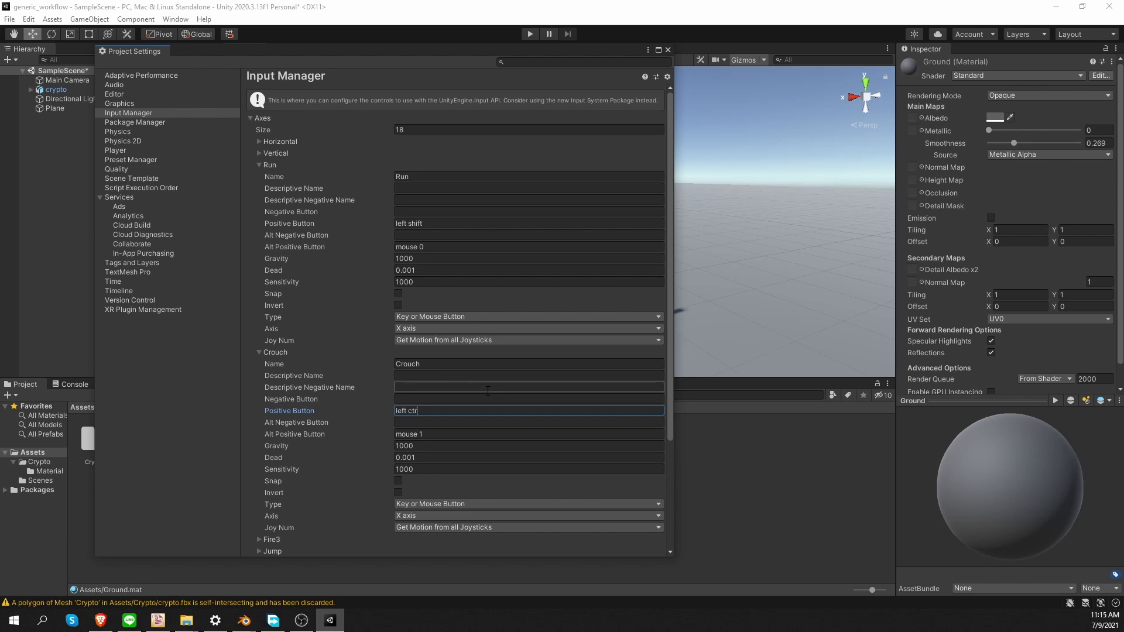
pyautogui.write('l')
# Rename the first Fire3 axis to Special and set its positive button to q
pyautogui.scroll(-3, 262, 505)
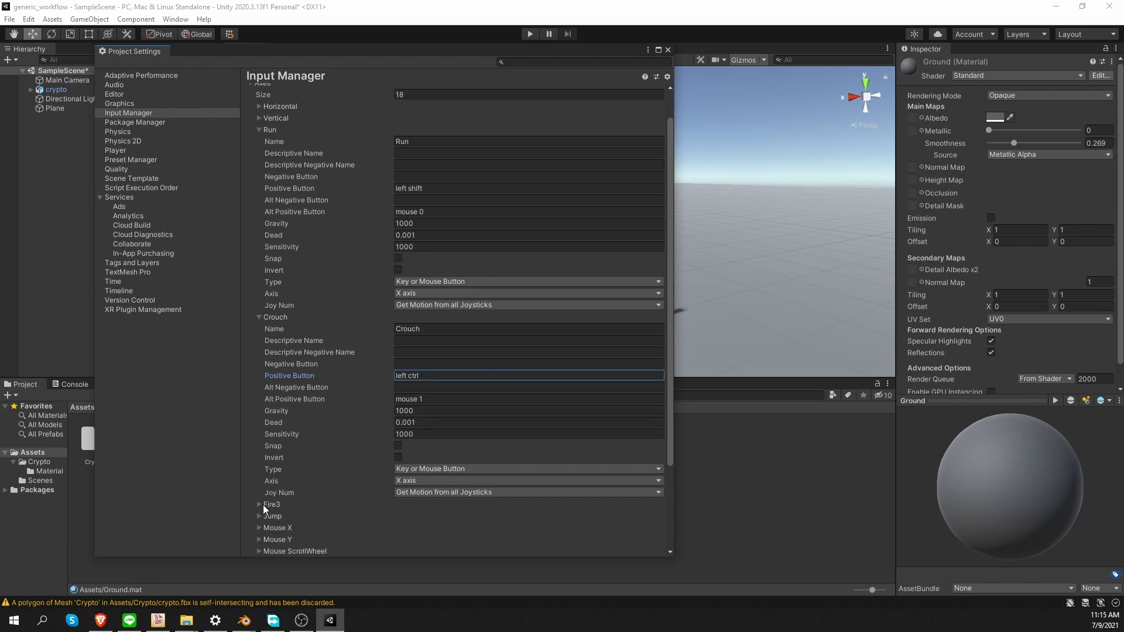
pyautogui.click(259, 504)
pyautogui.scroll(-4, 336, 480)
pyautogui.click(438, 374)
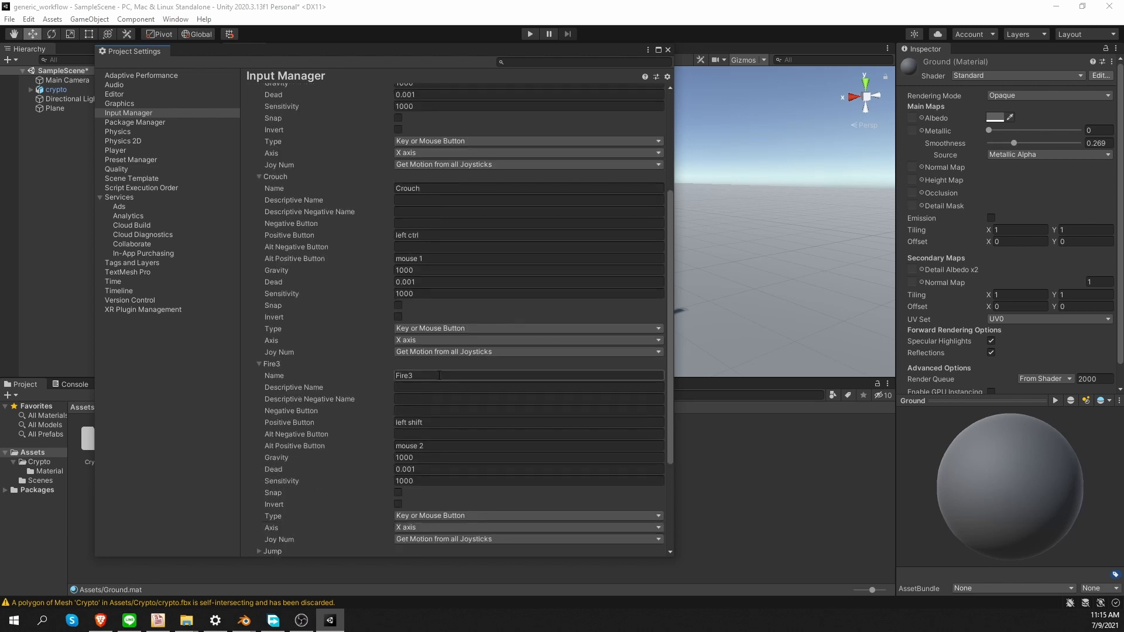
pyautogui.write('Special')
pyautogui.click(410, 422)
pyautogui.write('q')
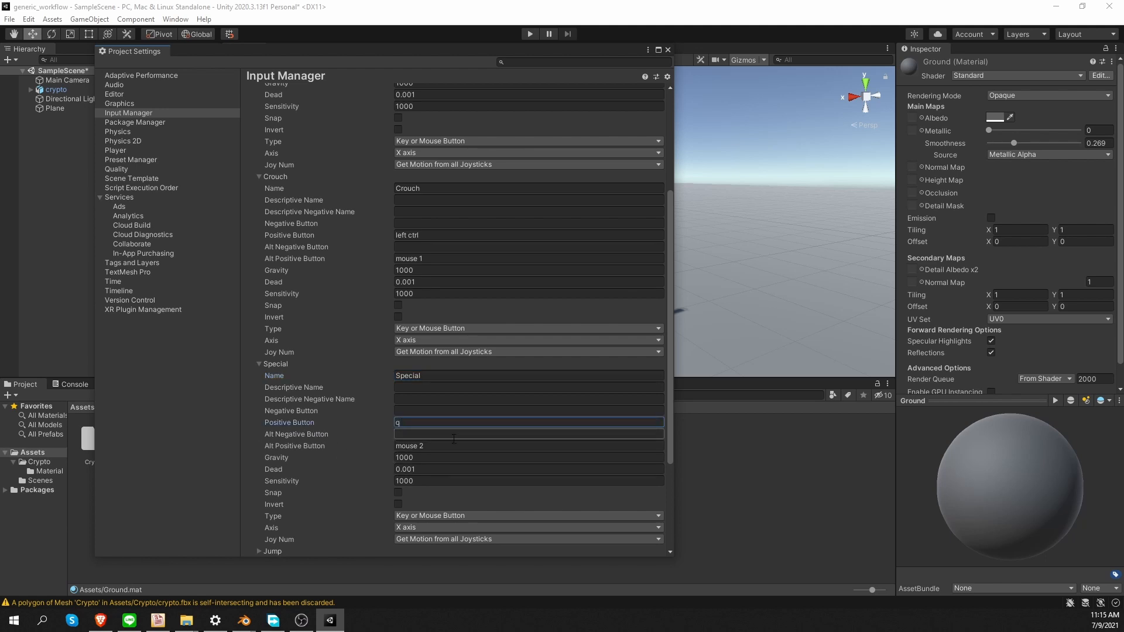
# Collapse the Run, Crouch and Special axes and close the project settings
pyautogui.scroll(5, 434, 375)
pyautogui.click(259, 166)
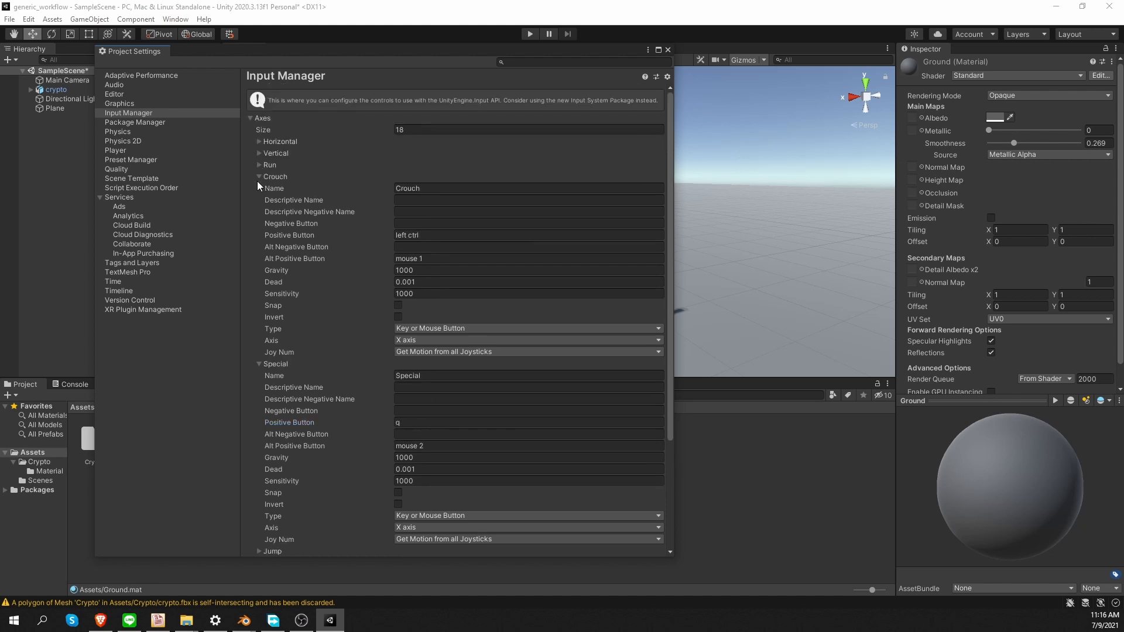
pyautogui.click(258, 178)
pyautogui.click(258, 189)
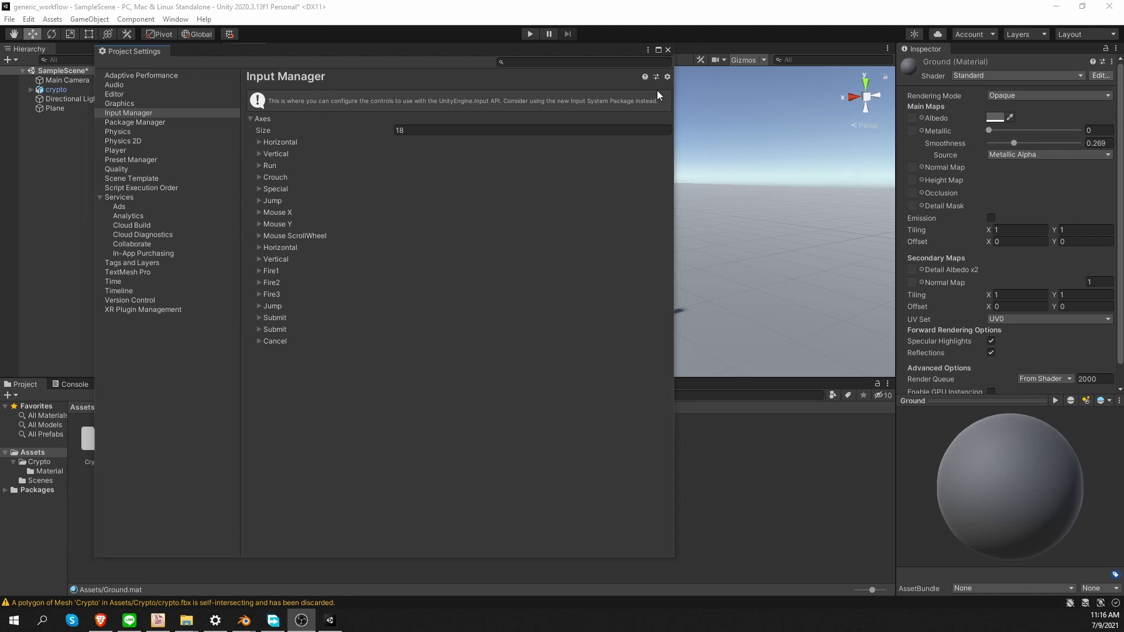
pyautogui.click(668, 50)
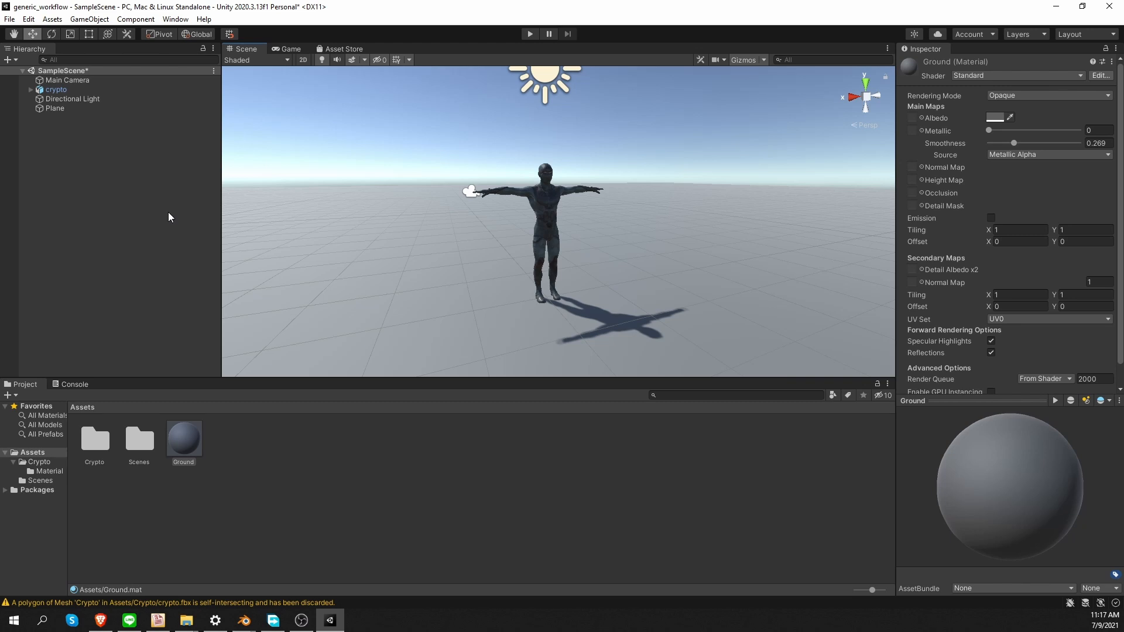
# Try to add an Animator component to the crypto object and set the Animator's avatar to cryptoAvatar
pyautogui.click(67, 89)
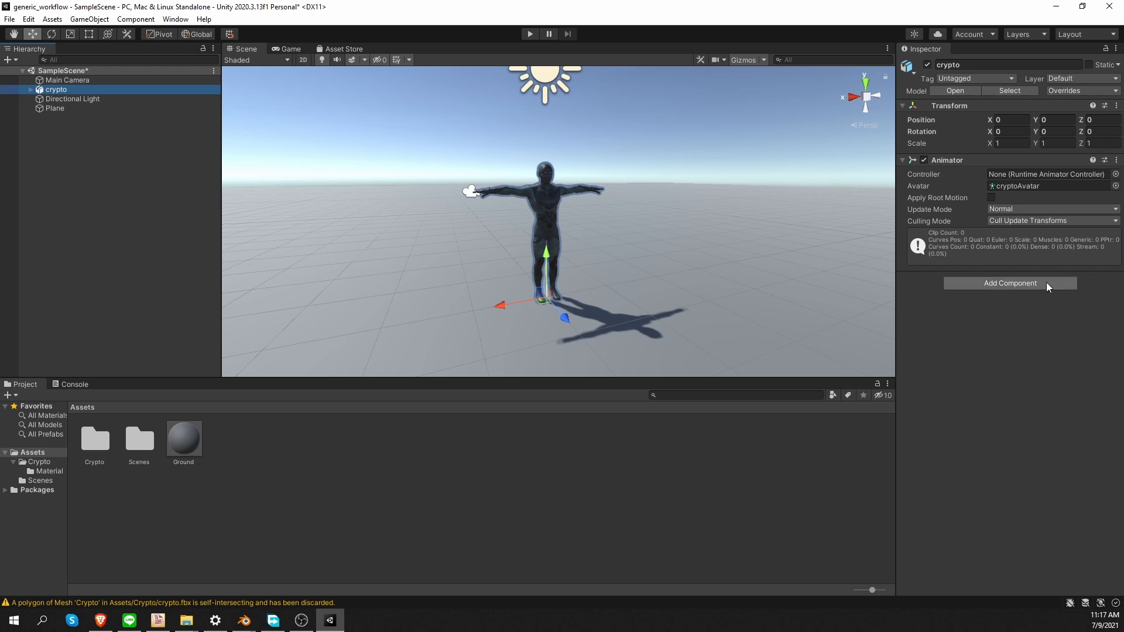
pyautogui.click(994, 286)
pyautogui.write('ac')
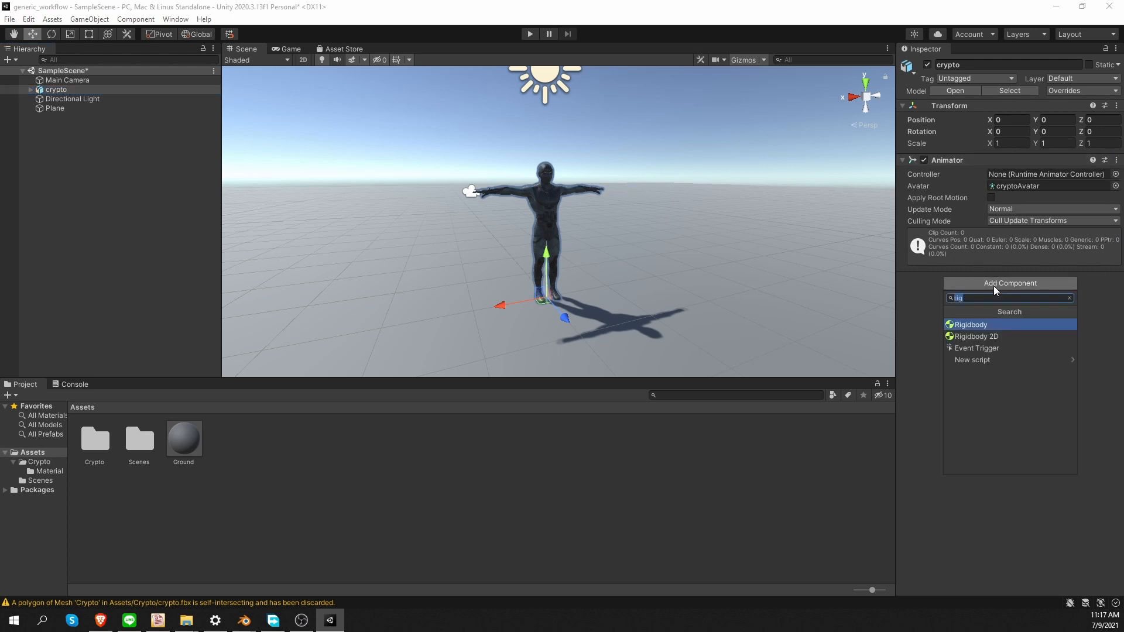
pyautogui.press('BackSpace')
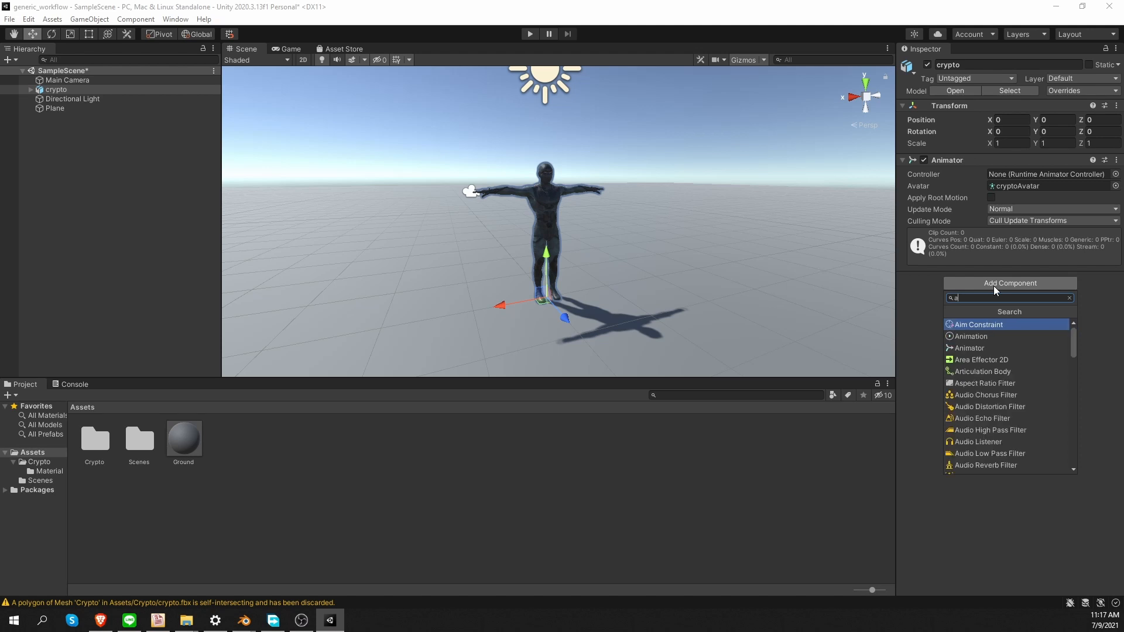
pyautogui.write('nima')
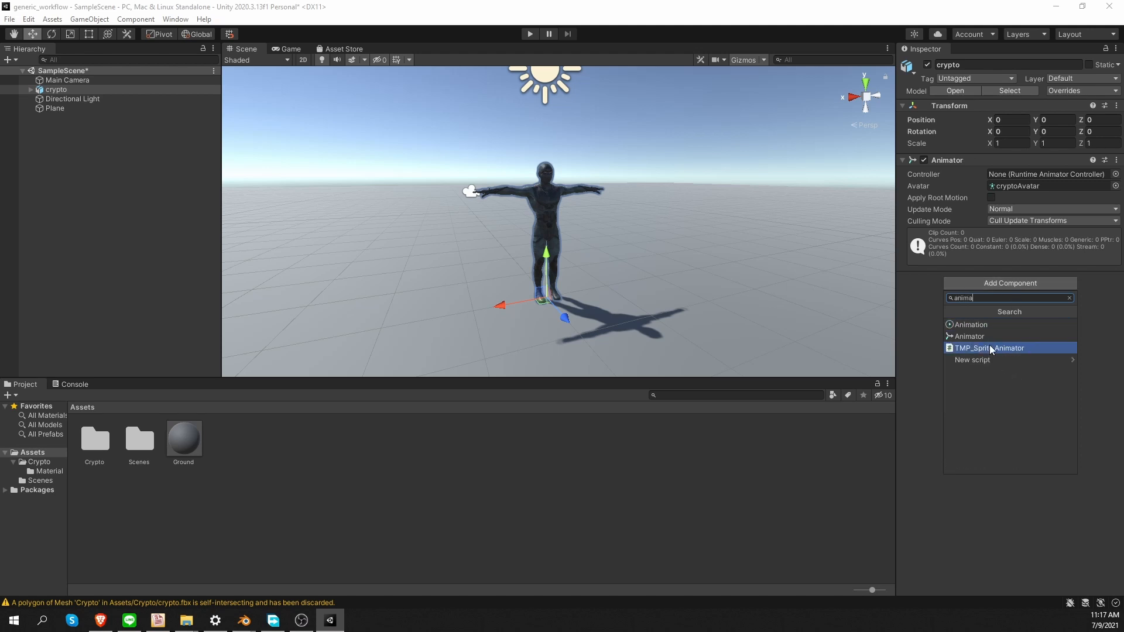
pyautogui.click(992, 336)
pyautogui.press('Return')
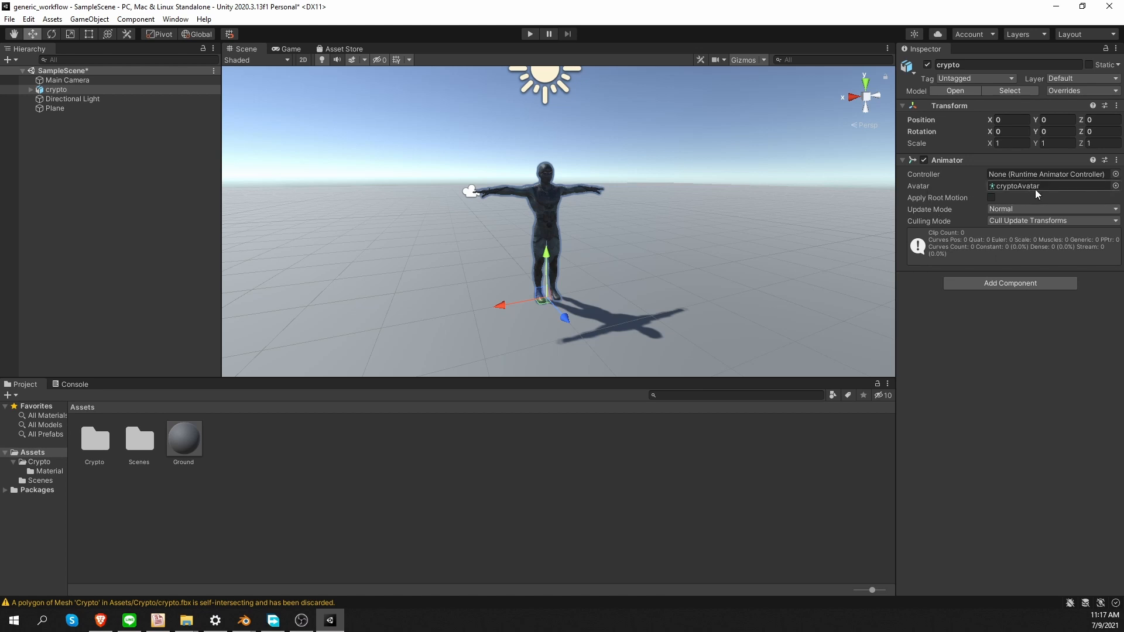
pyautogui.click(1115, 186)
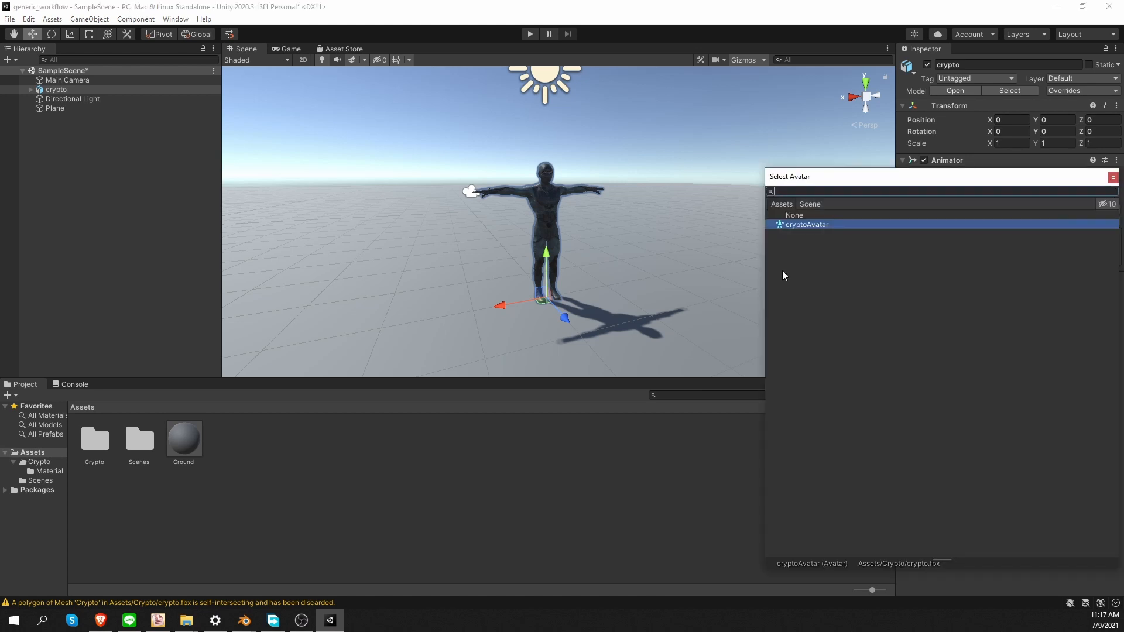
pyautogui.doubleClick(826, 225)
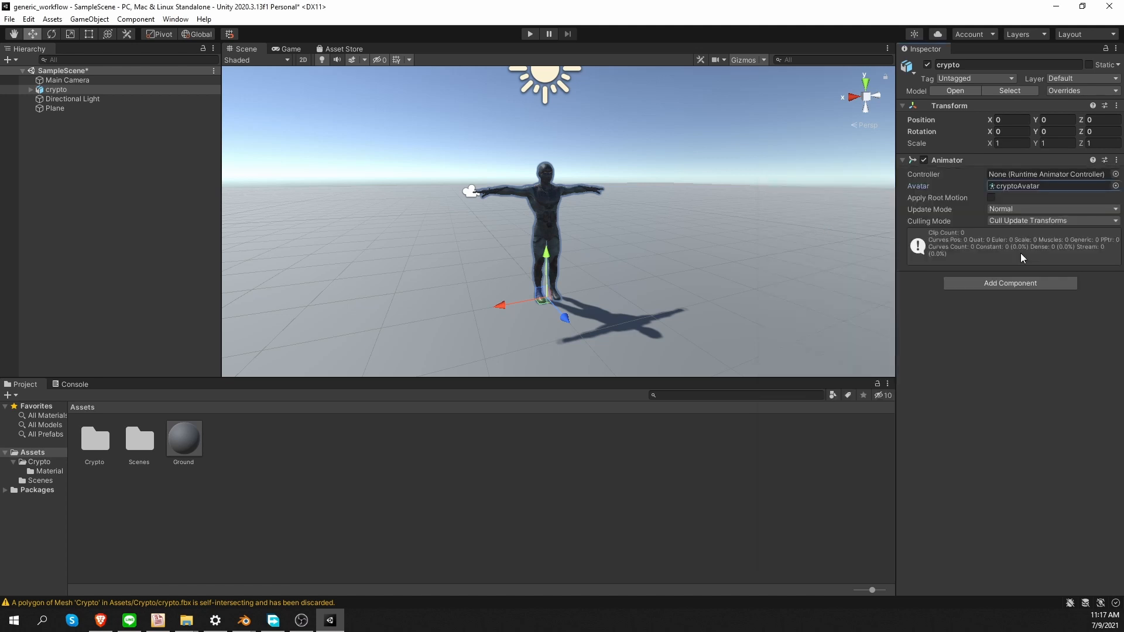
# Add a Capsule Collider component to the crypto object
pyautogui.click(1024, 283)
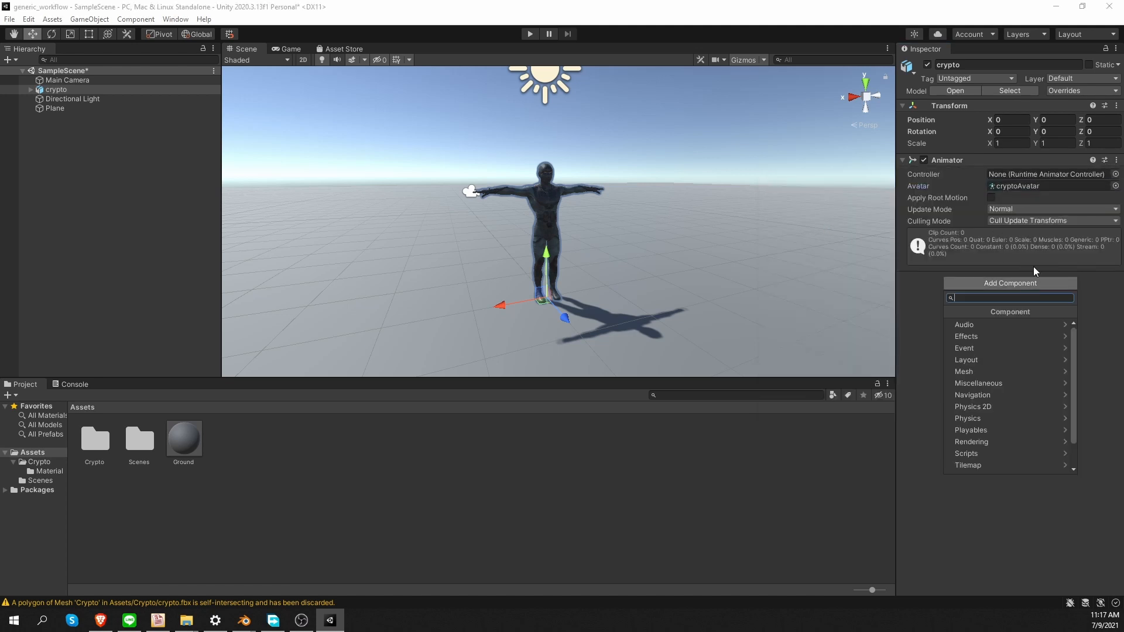
pyautogui.write('caps')
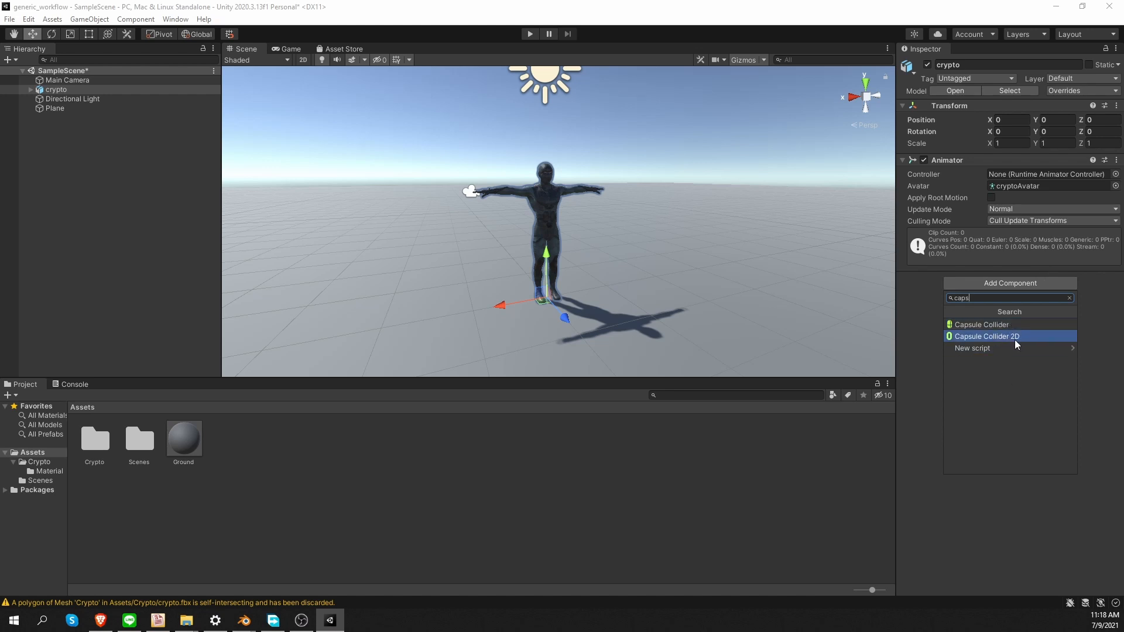
pyautogui.click(992, 325)
# In an orthographic front view, stretch the capsule collider's upper end to the top of the character's head, giving a height of about 2.36
pyautogui.moveTo(576, 269); pyautogui.dragTo(600, 280, button='middle')
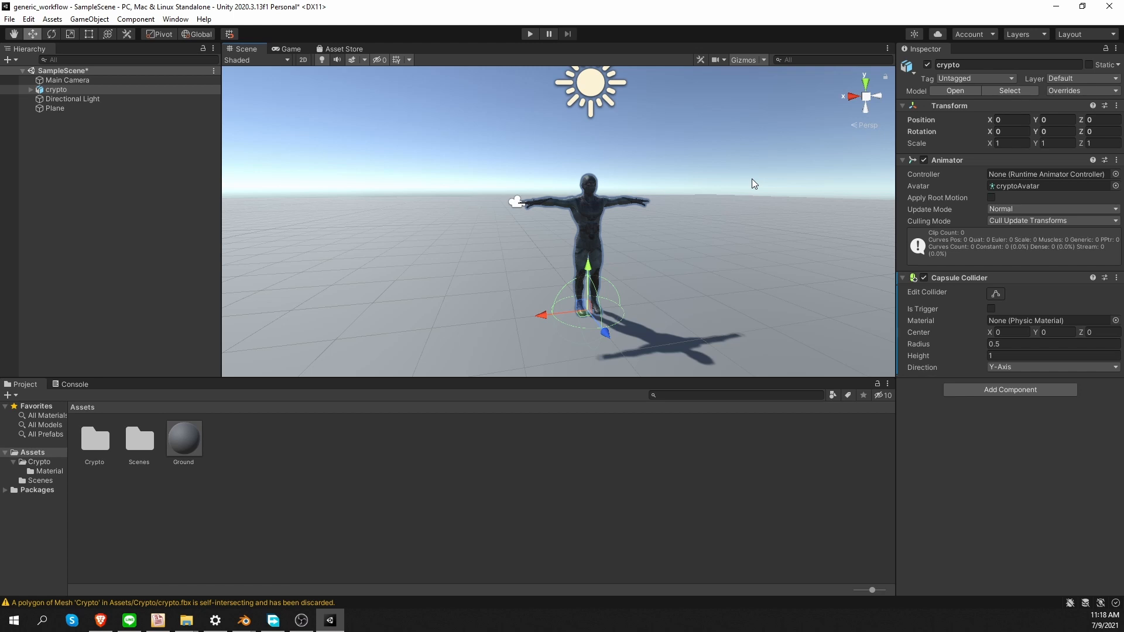
pyautogui.moveTo(746, 216); pyautogui.dragTo(828, 215, button='right')
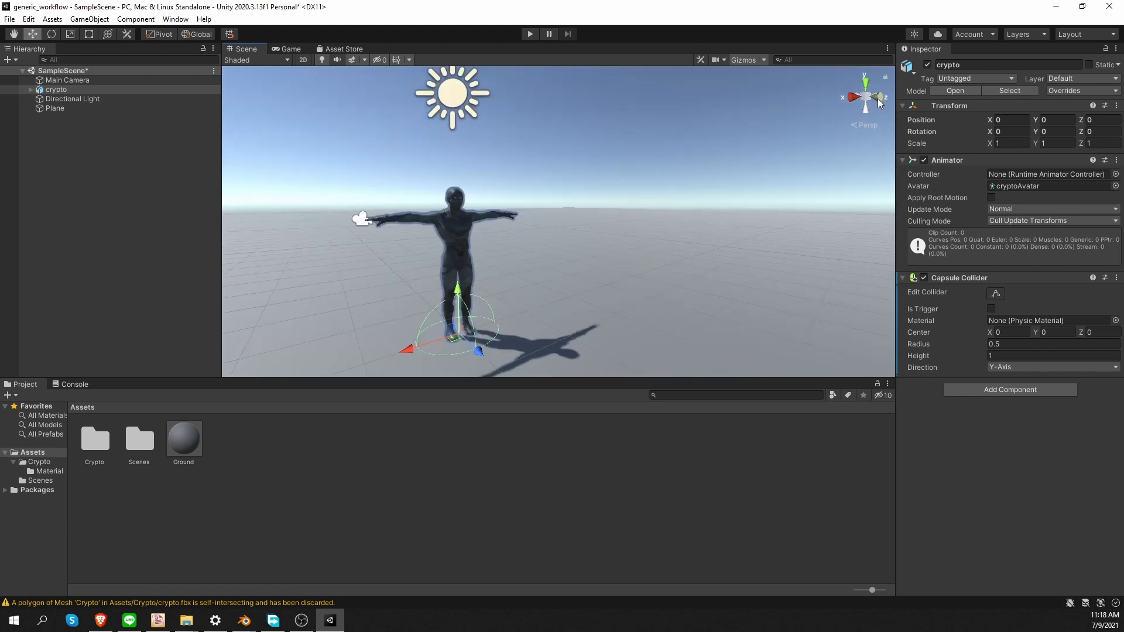
pyautogui.click(879, 99)
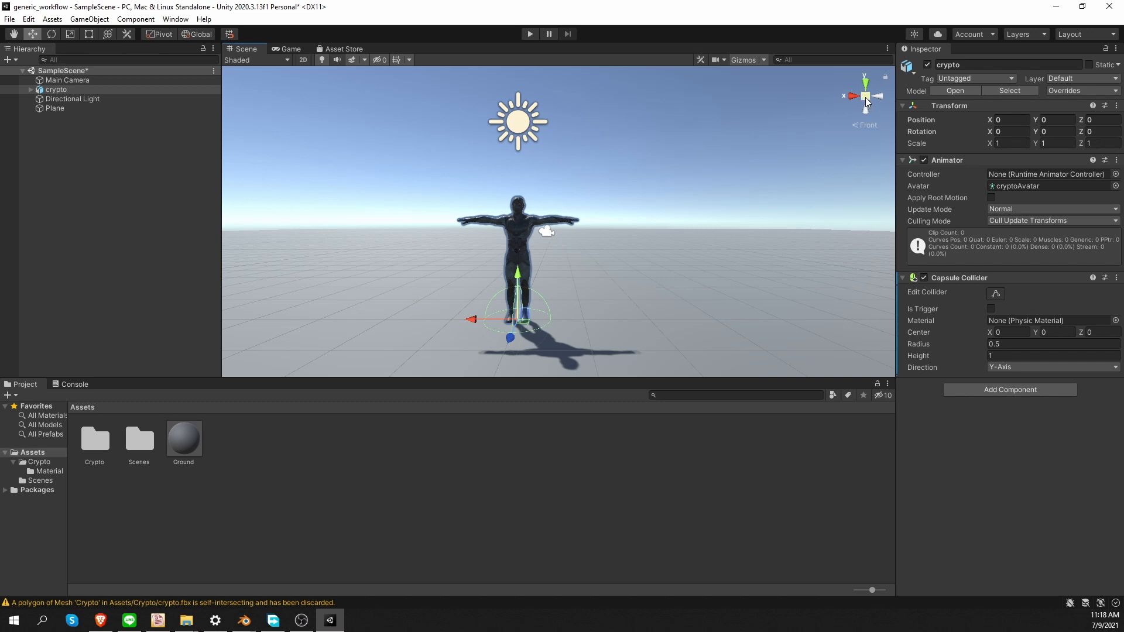
pyautogui.click(866, 97)
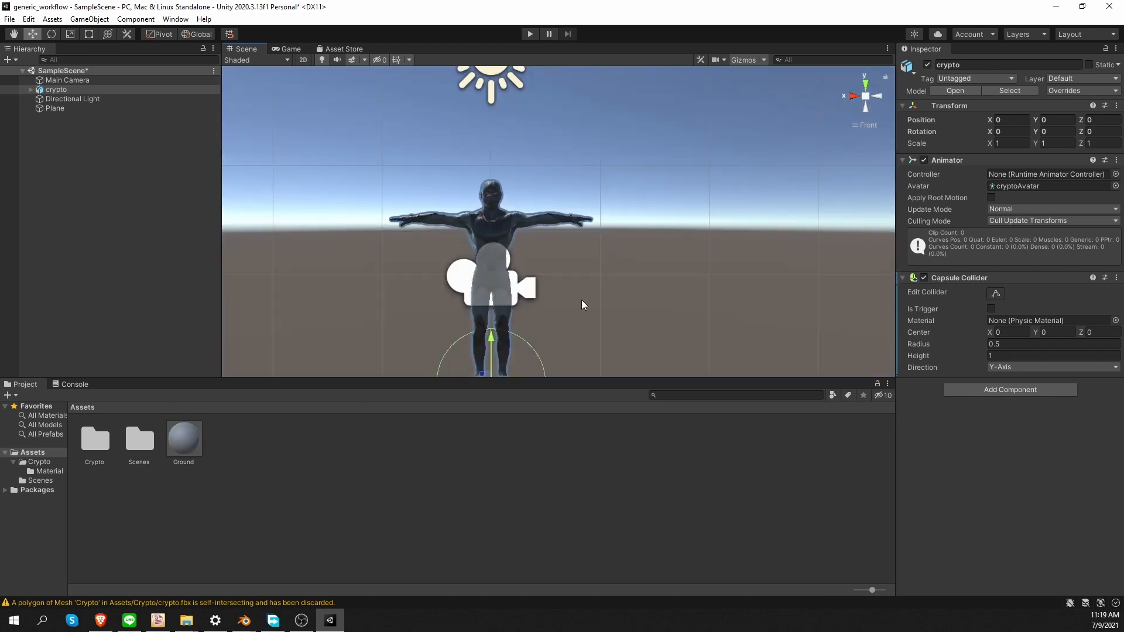
pyautogui.moveTo(622, 277); pyautogui.dragTo(676, 283, button='middle')
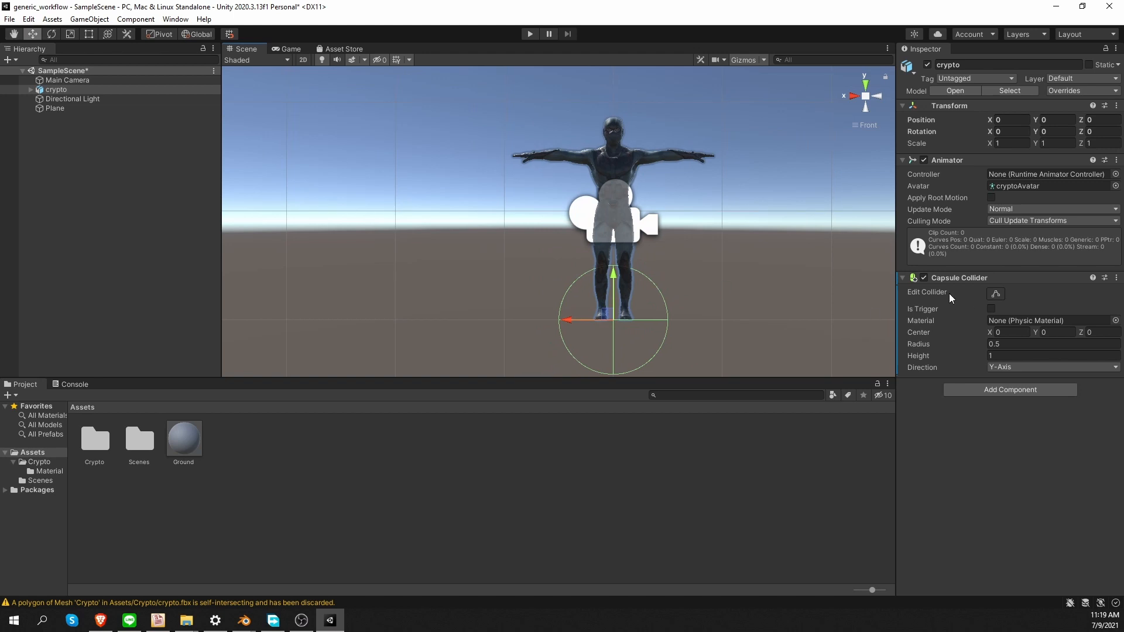
pyautogui.click(996, 294)
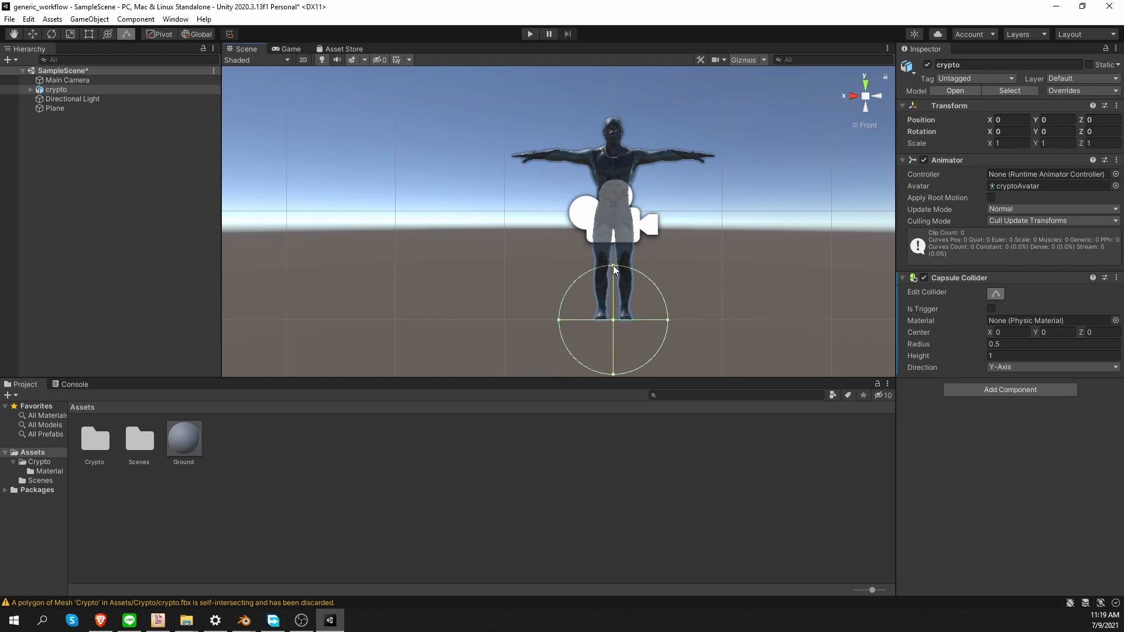
pyautogui.moveTo(614, 270); pyautogui.dragTo(613, 118)
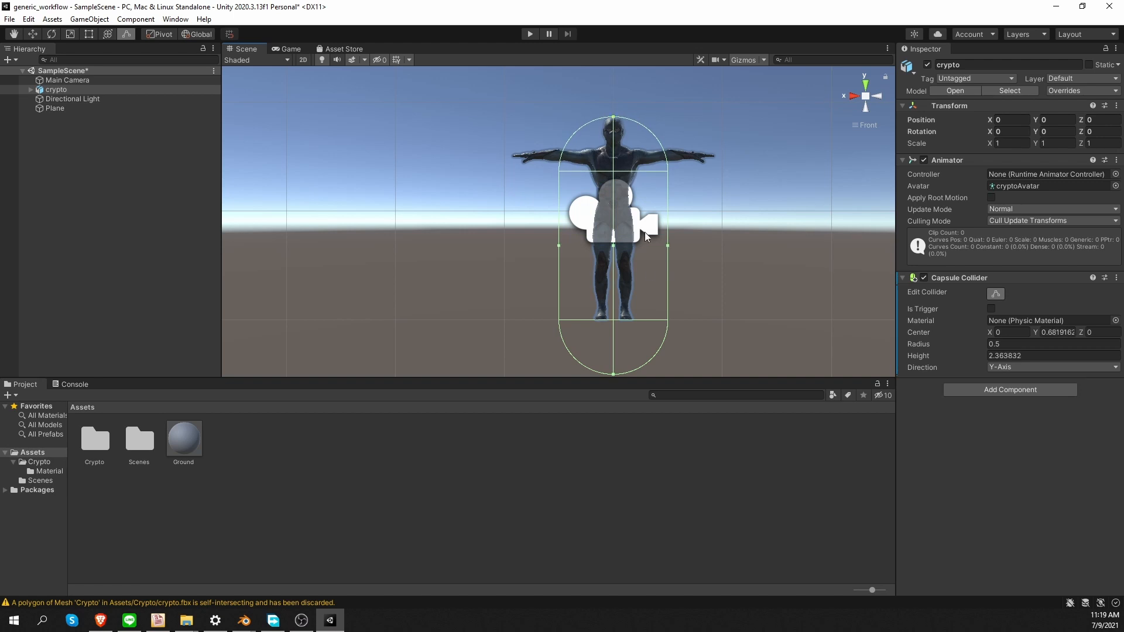
# Raise the capsule collider's lower end to the soles of the character's feet, giving a height of about 1.86
pyautogui.moveTo(613, 374); pyautogui.dragTo(614, 320)
pyautogui.scroll(8, 611, 331)
pyautogui.moveTo(673, 369); pyautogui.dragTo(650, 175, button='middle')
pyautogui.moveTo(544, 105); pyautogui.dragTo(606, 266, button='middle')
pyautogui.scroll(6, 644, 252)
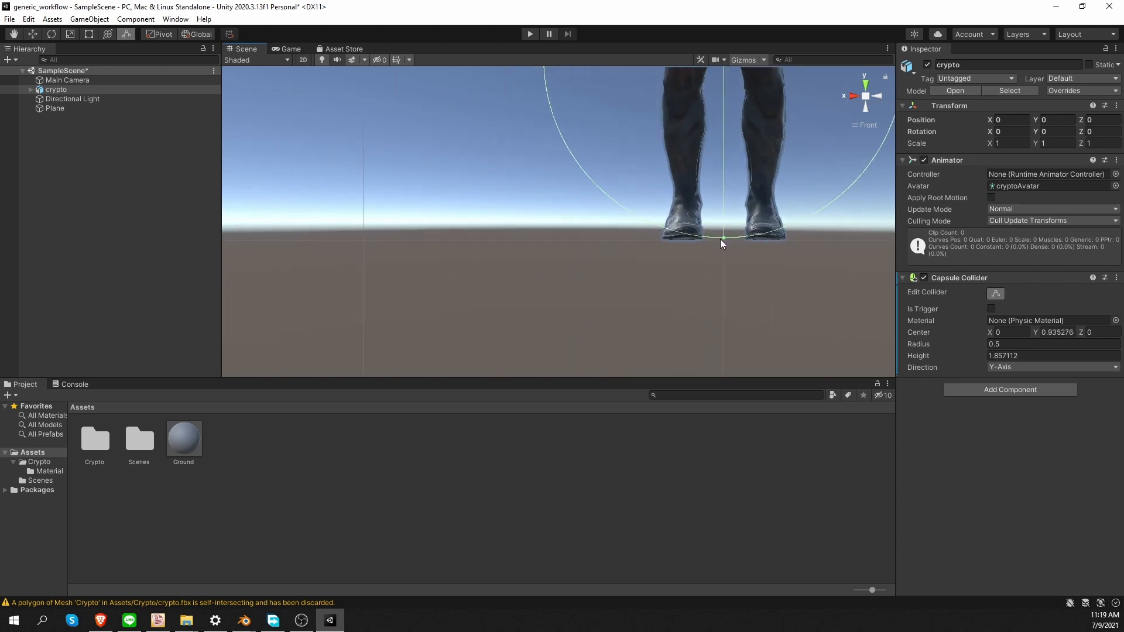
pyautogui.moveTo(723, 239); pyautogui.dragTo(723, 239)
pyautogui.scroll(-8, 717, 253)
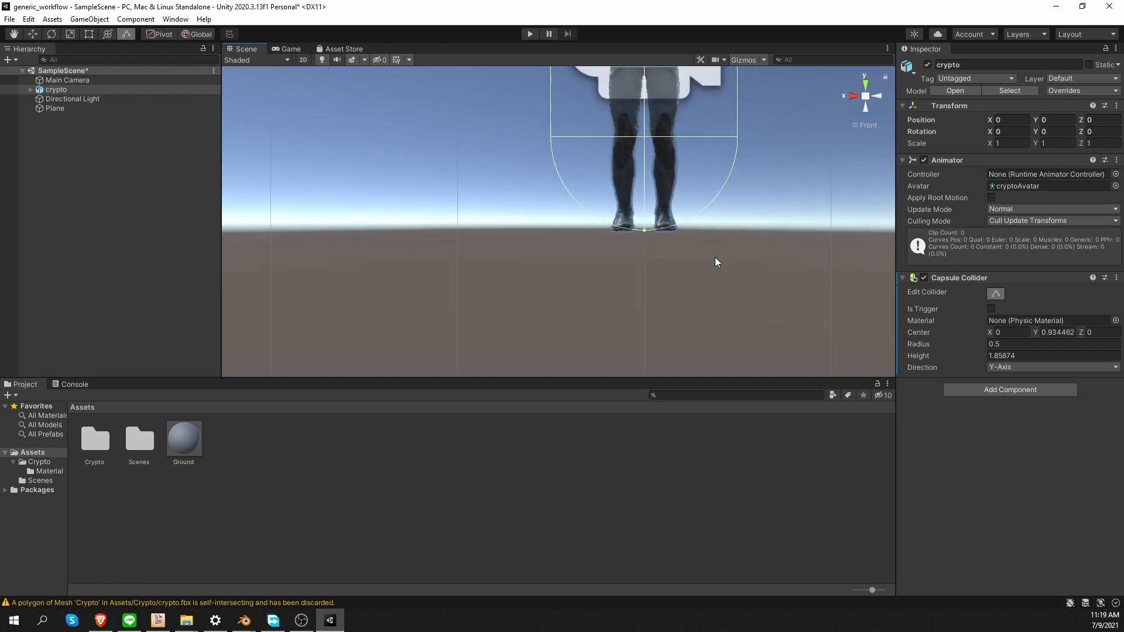
# Narrow the capsule collider around the character's body to a radius of 0.33 and return to an angled perspective view
pyautogui.moveTo(774, 169); pyautogui.dragTo(710, 244, button='middle')
pyautogui.scroll(-4, 703, 223)
pyautogui.moveTo(679, 181); pyautogui.dragTo(706, 267, button='middle')
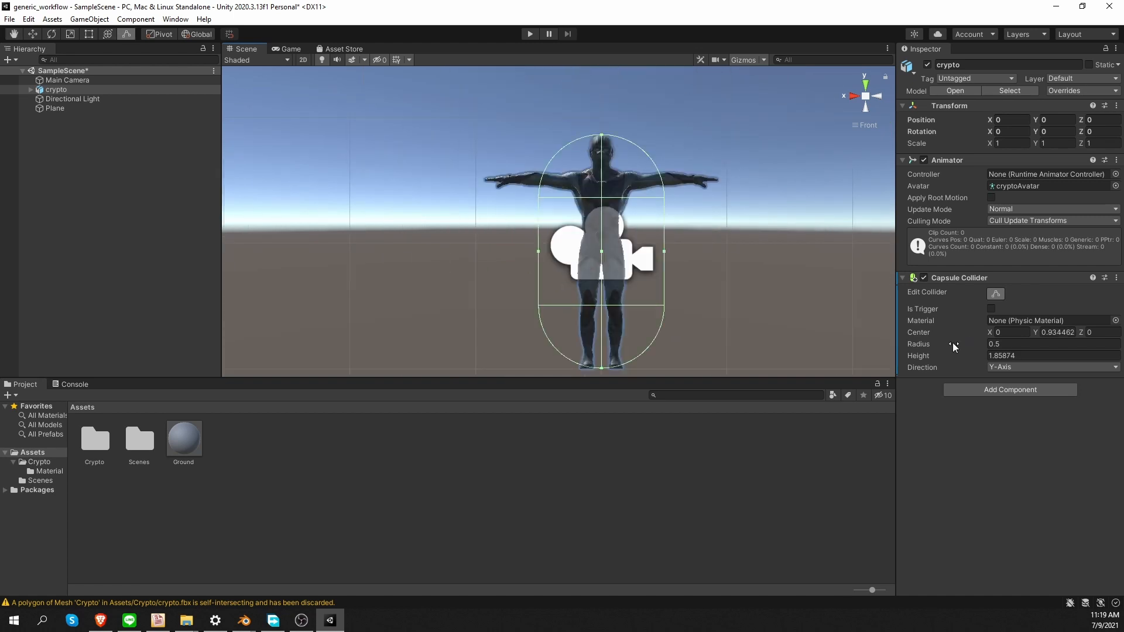
pyautogui.moveTo(953, 343); pyautogui.dragTo(950, 345)
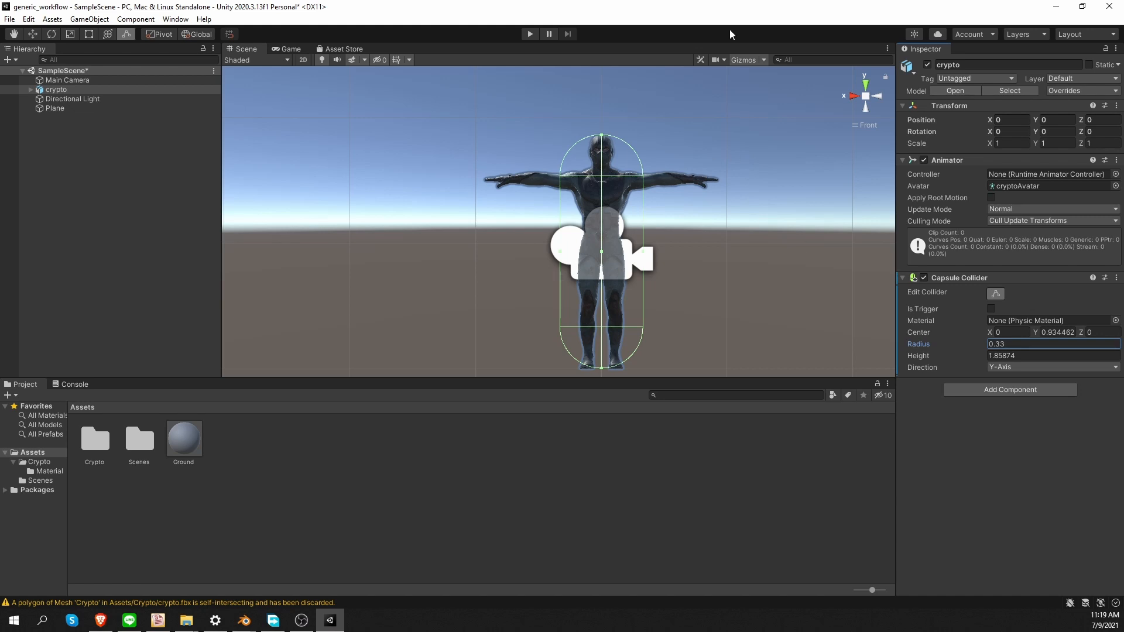
pyautogui.click(867, 96)
pyautogui.moveTo(754, 185); pyautogui.dragTo(771, 245, button='right')
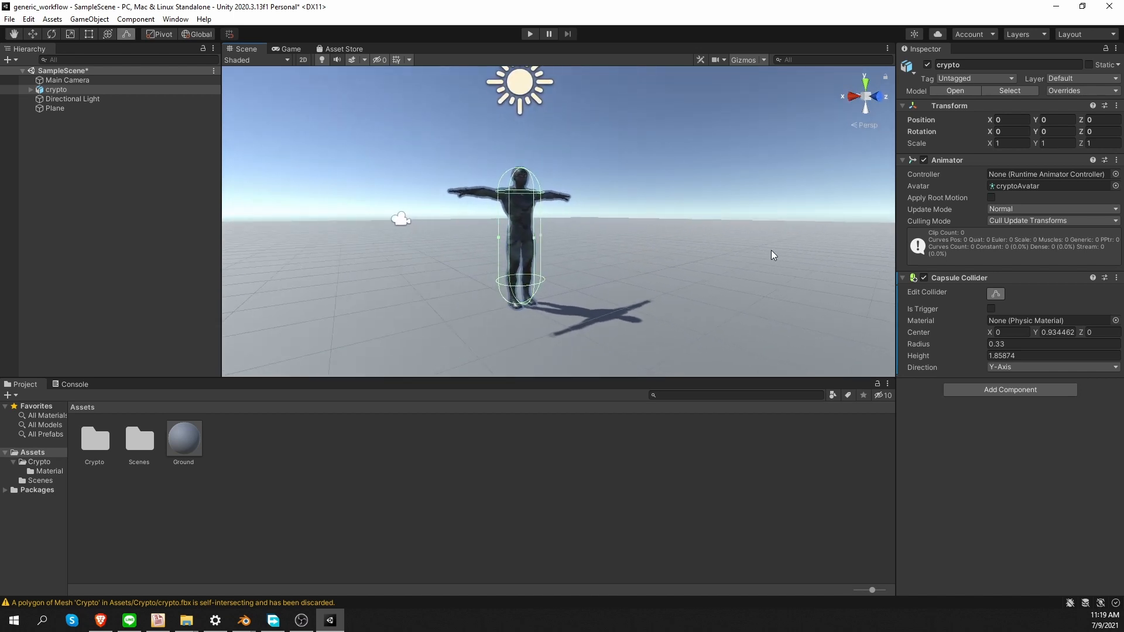
# Add a Rigidbody component to the crypto object
pyautogui.click(1003, 389)
pyautogui.write('rigi')
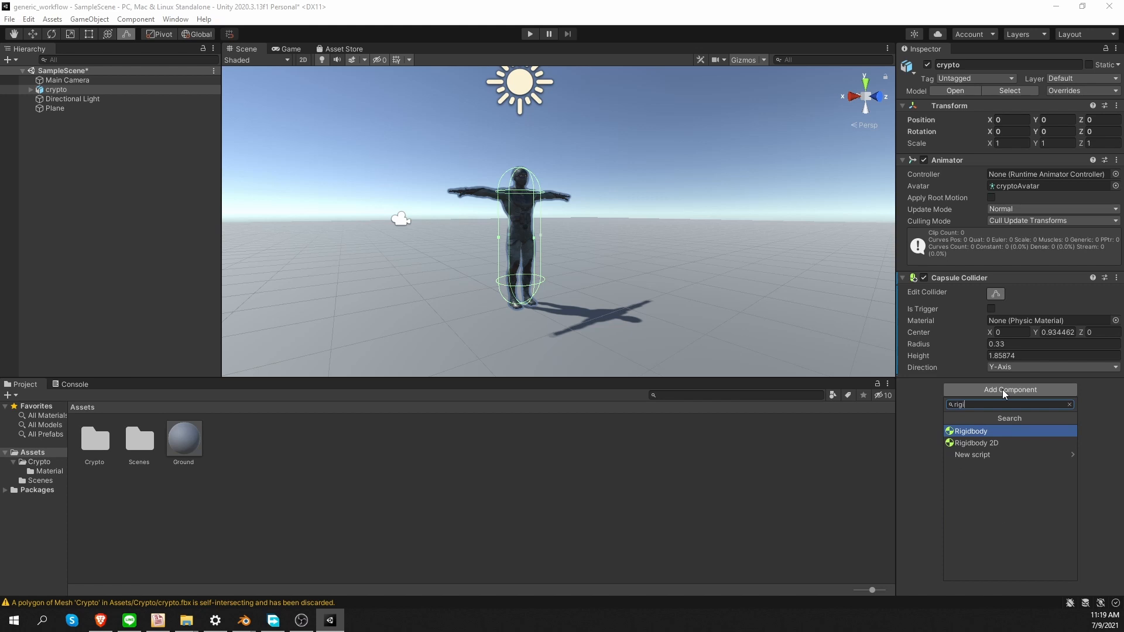
pyautogui.click(988, 432)
pyautogui.scroll(-1, 1010, 448)
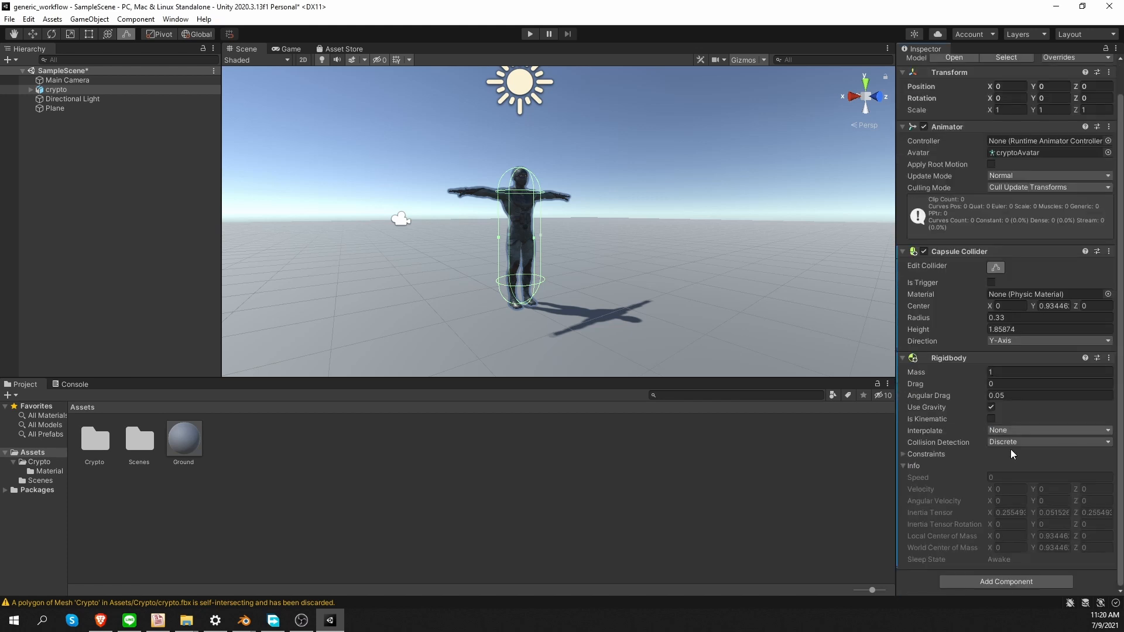
# Freeze the Rigidbody's rotation on X, Y and Z, and collapse the Capsule Collider and Rigidbody components
pyautogui.click(905, 455)
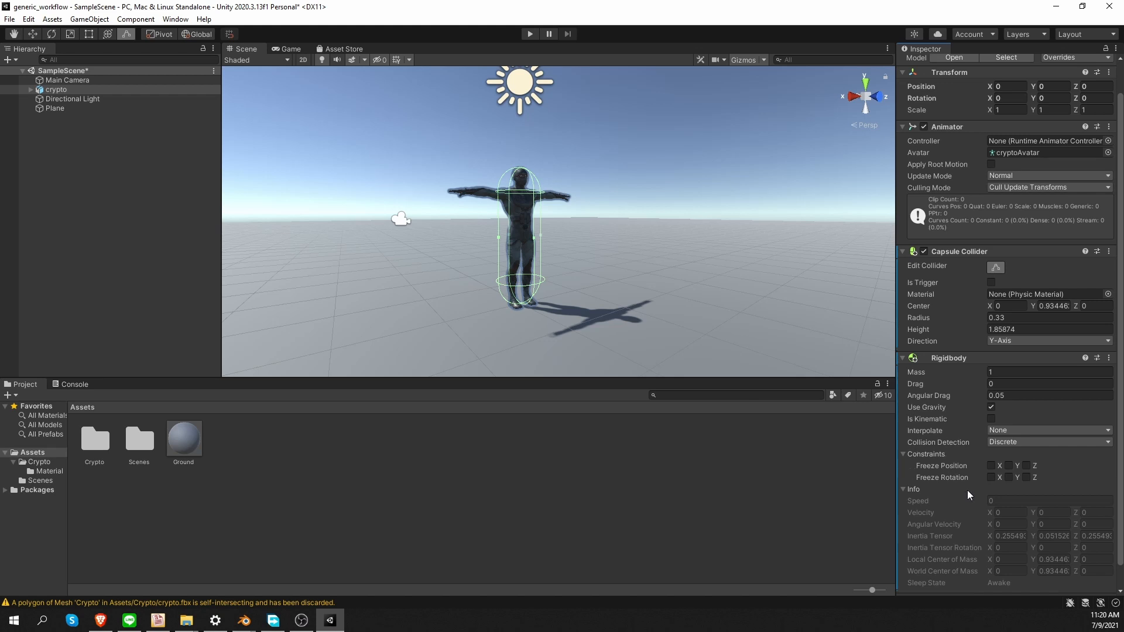
pyautogui.click(990, 477)
pyautogui.click(1008, 477)
pyautogui.click(1028, 477)
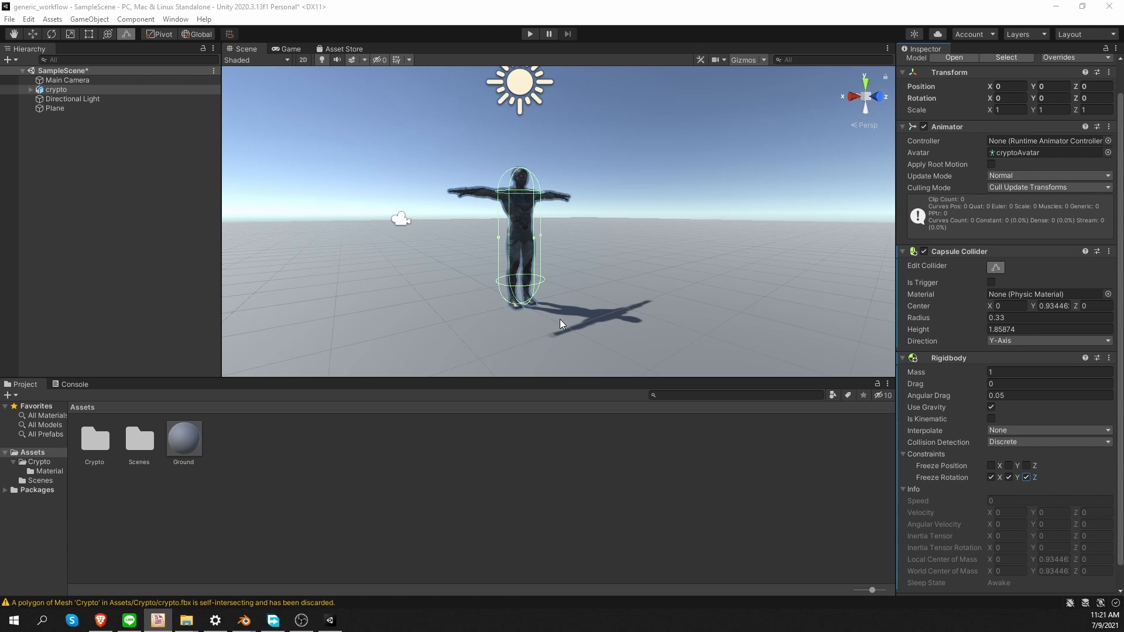
pyautogui.click(905, 251)
pyautogui.click(922, 290)
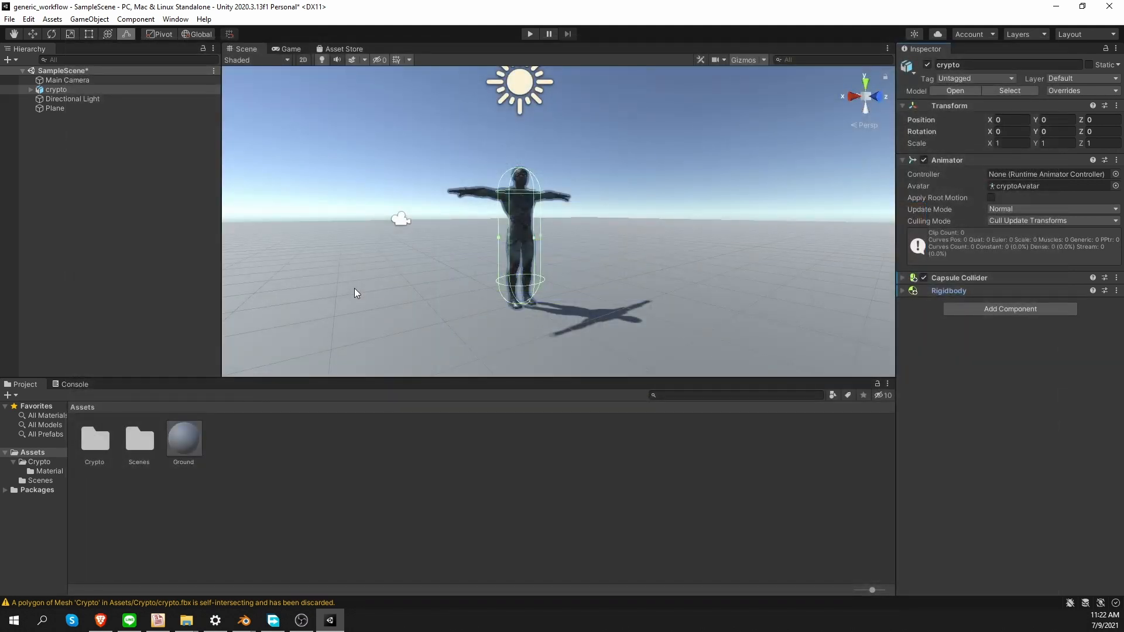
# Create an empty child object under crypto and name it camera_pivot
pyautogui.click(30, 89)
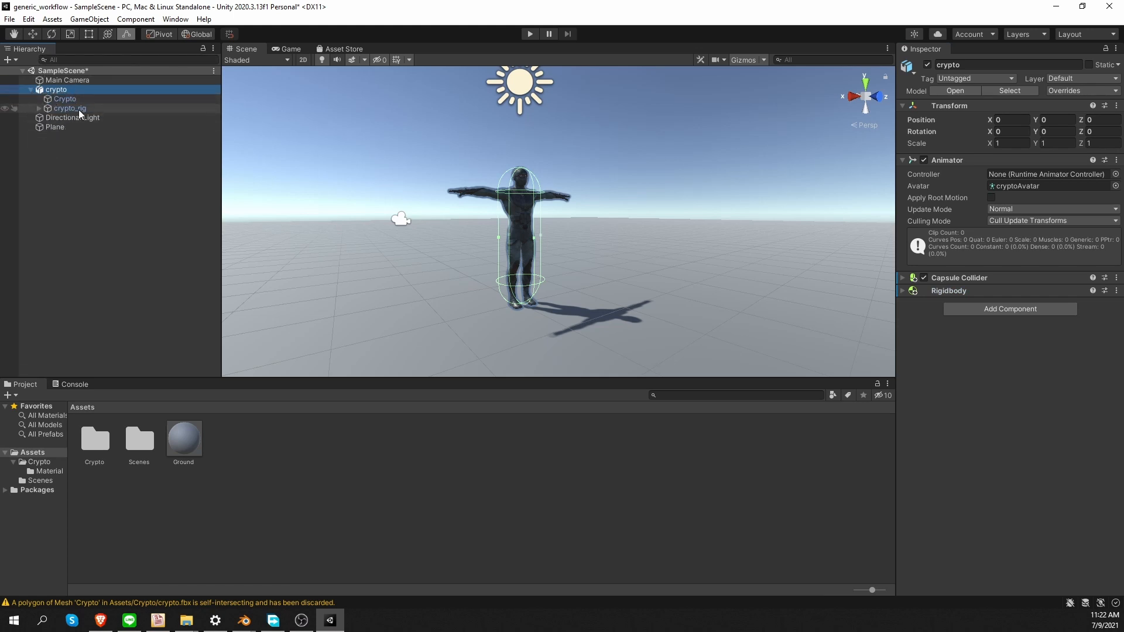
pyautogui.rightClick(59, 89)
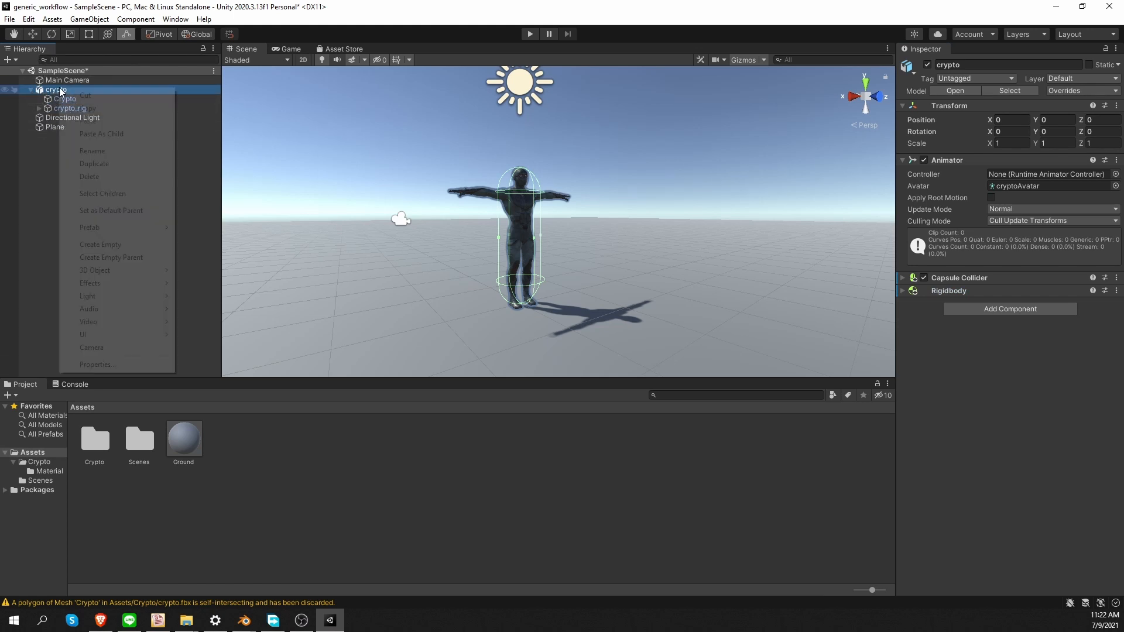
pyautogui.click(133, 244)
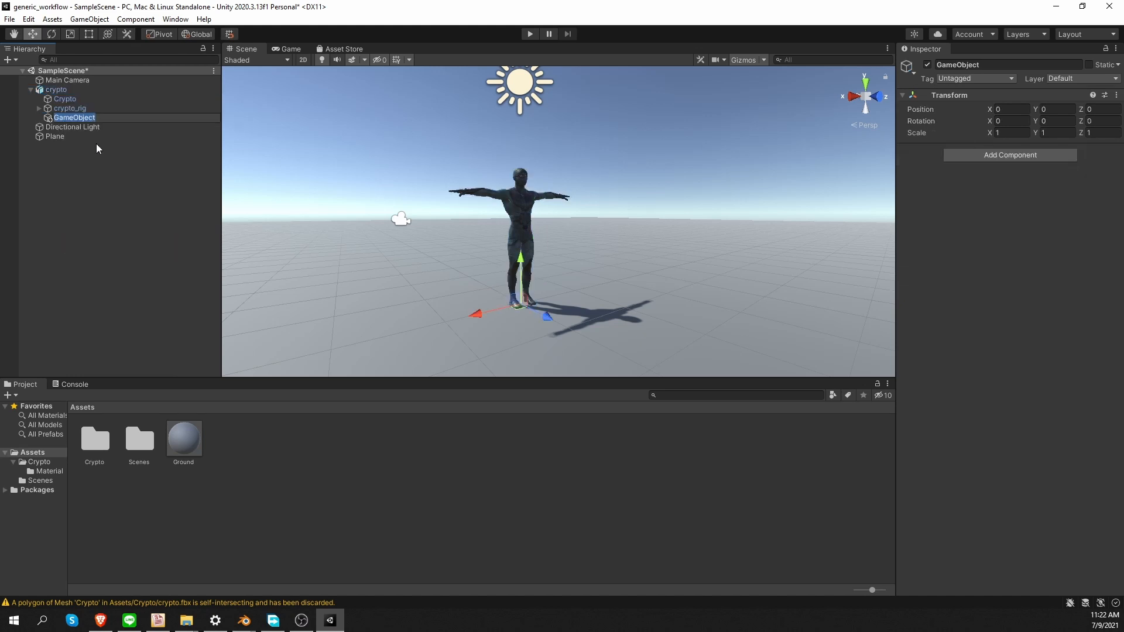
pyautogui.write('camera_pivot')
pyautogui.press('Return')
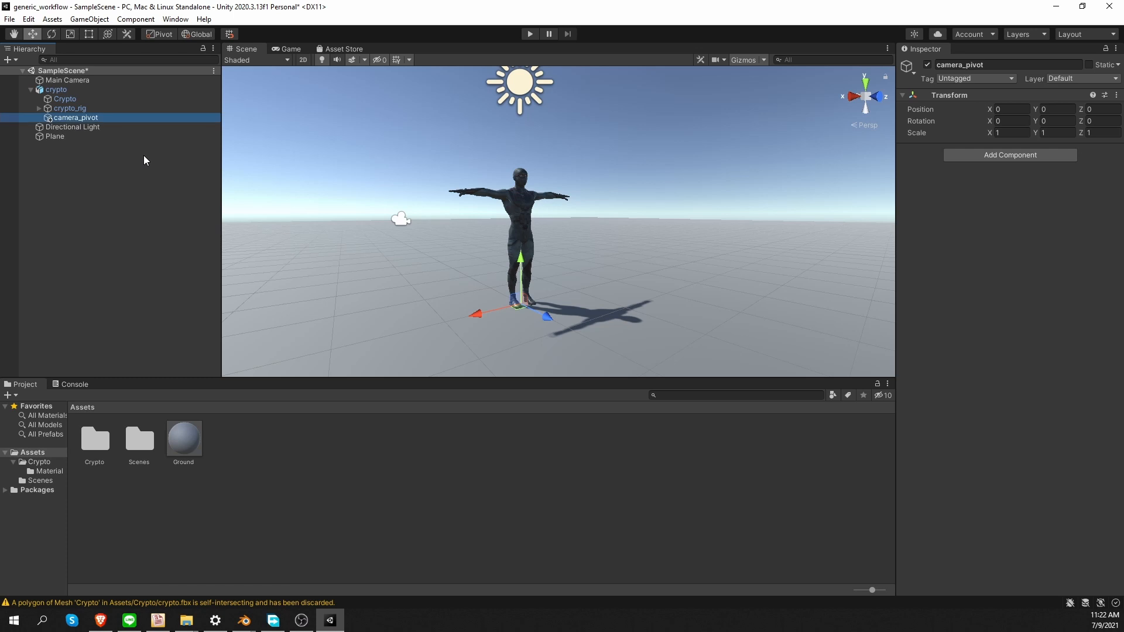
# Make Main Camera a child of camera_pivot and delete that camera from the scene
pyautogui.click(59, 81)
pyautogui.click(82, 81)
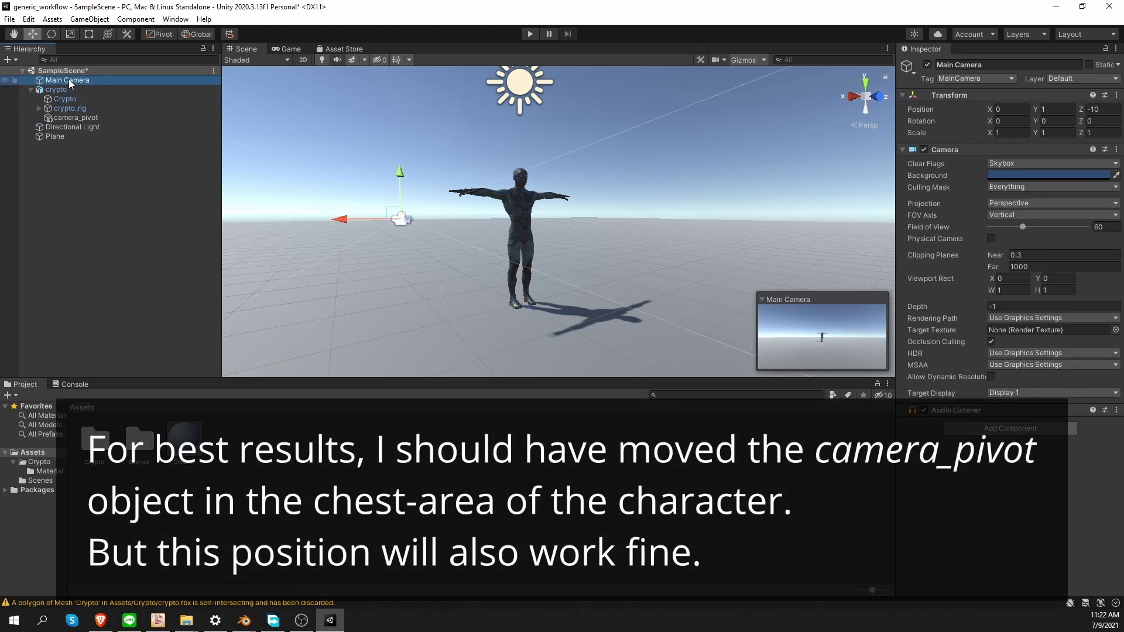
pyautogui.moveTo(69, 80); pyautogui.dragTo(81, 121)
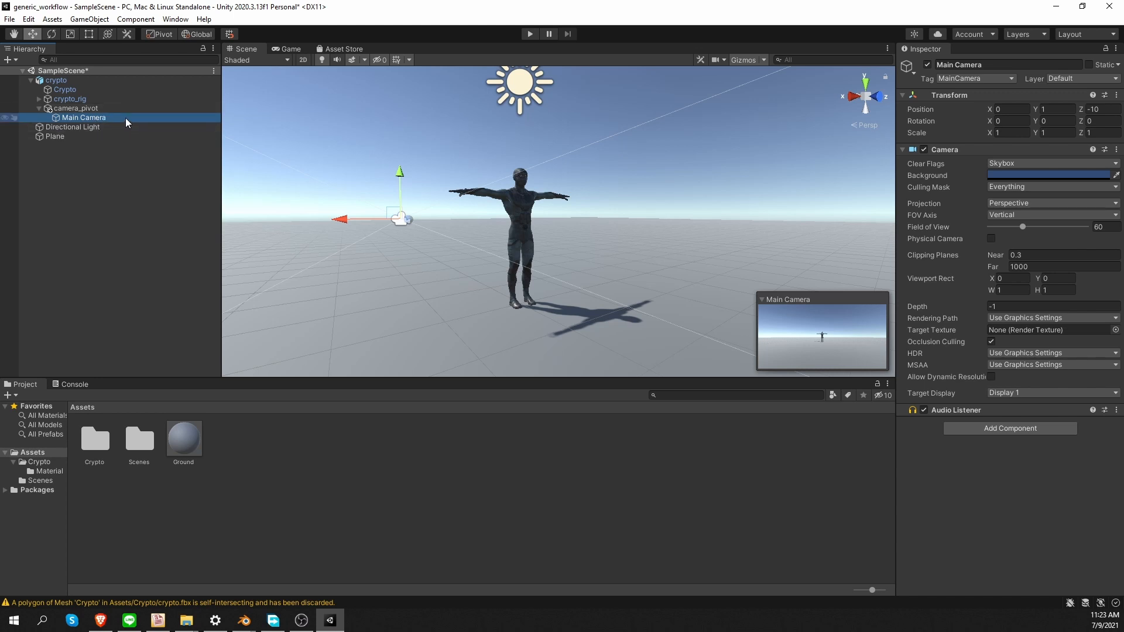
pyautogui.press('Delete')
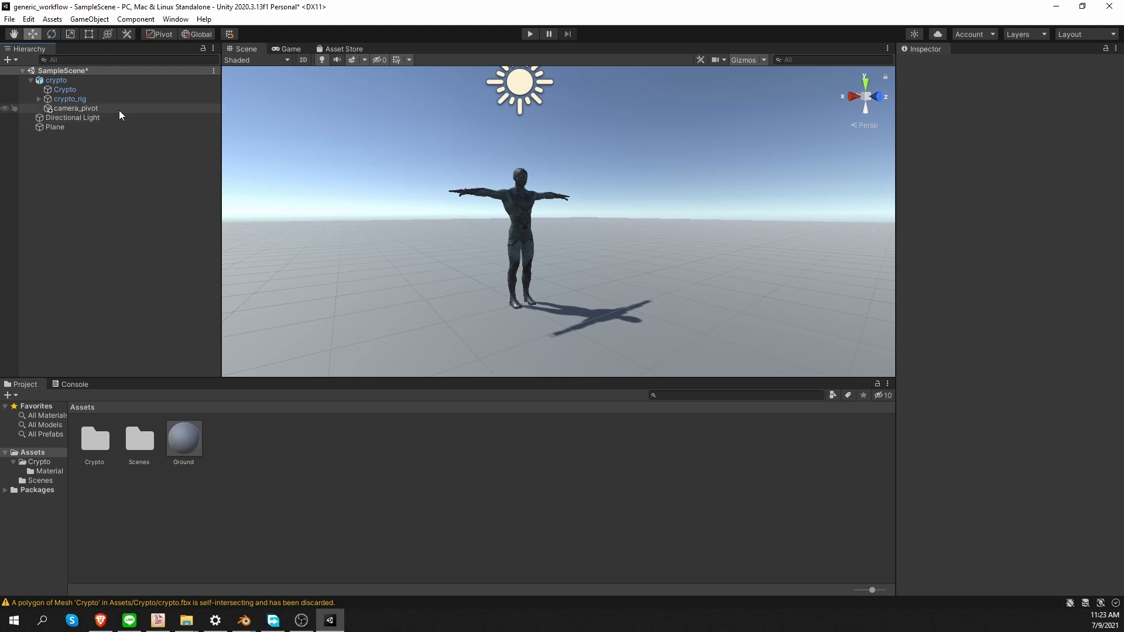
# Add a new camera as a child of camera_pivot and tag it MainCamera
pyautogui.click(89, 108)
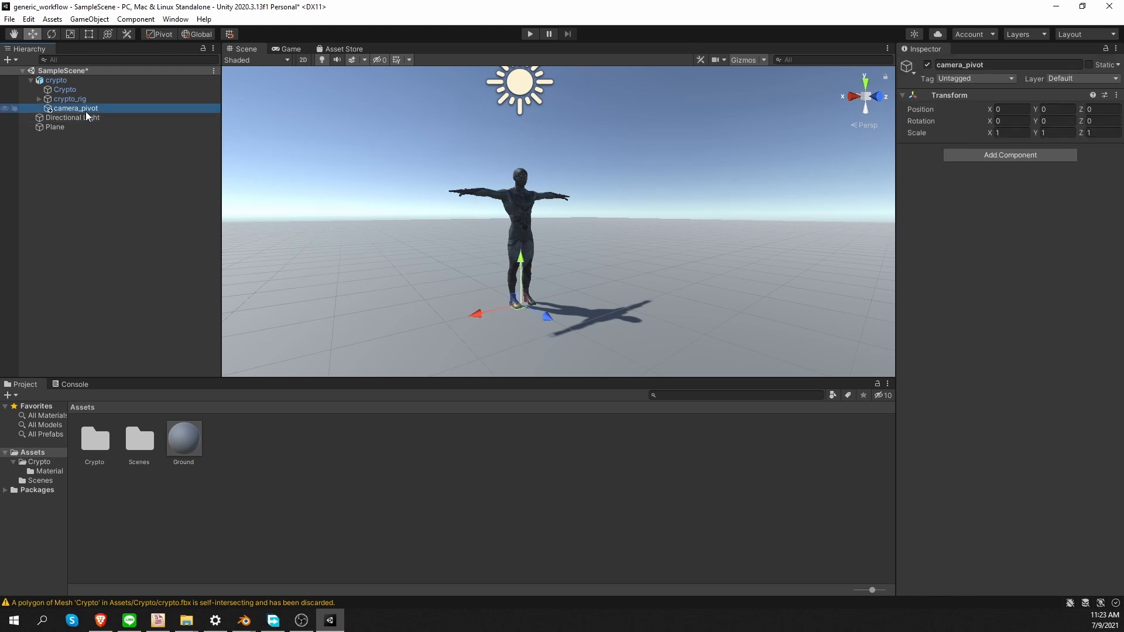
pyautogui.rightClick(83, 109)
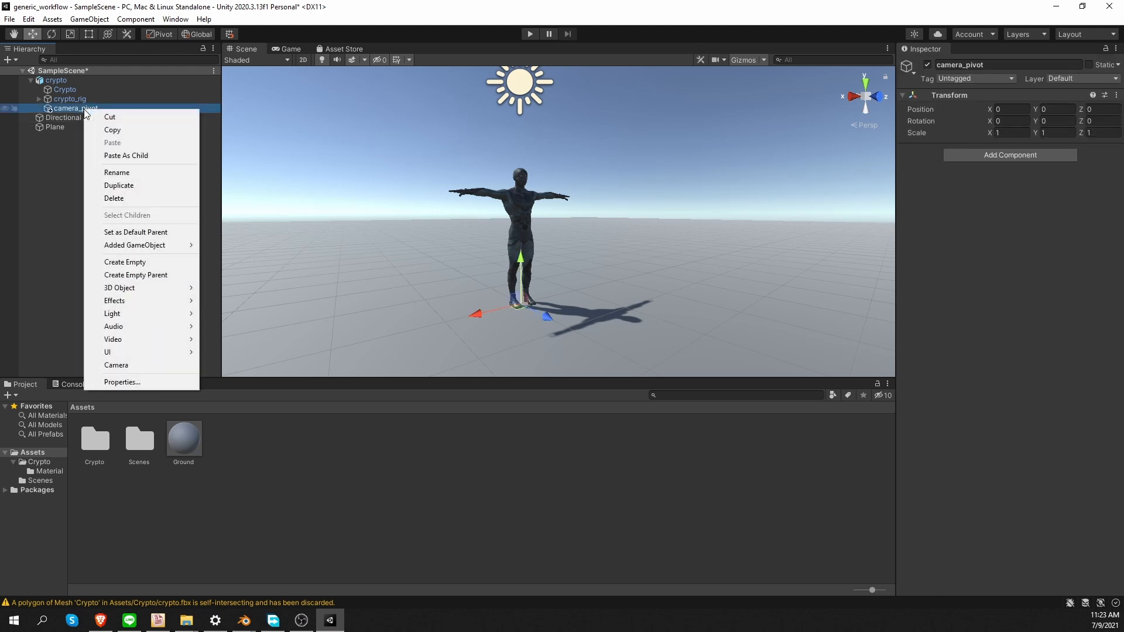
pyautogui.moveTo(142, 336)
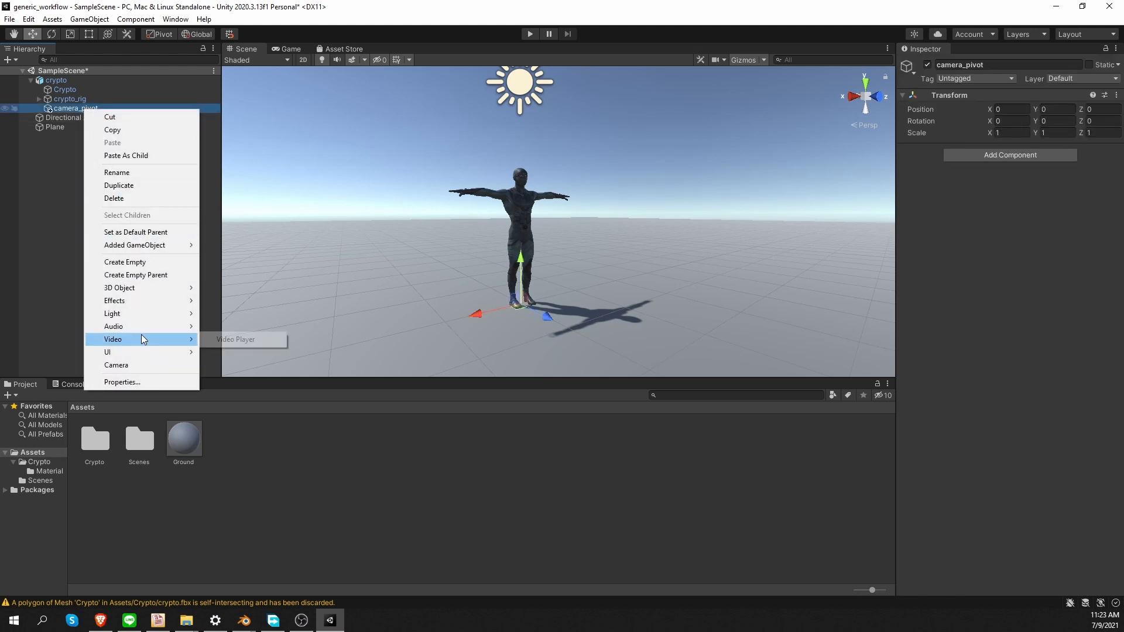
pyautogui.click(139, 365)
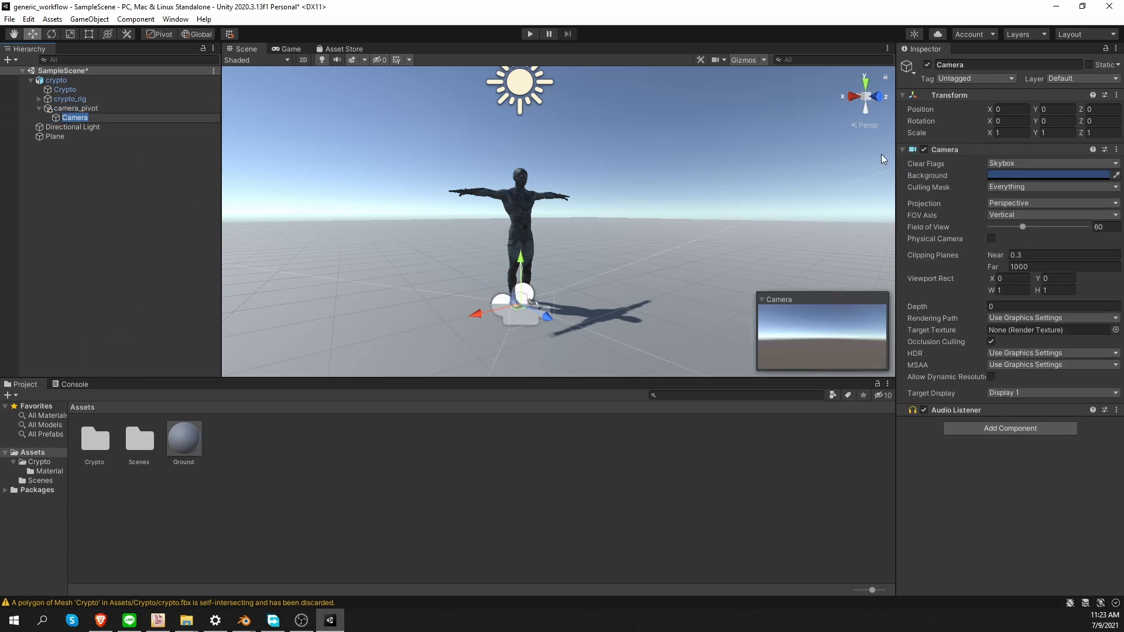
pyautogui.click(954, 79)
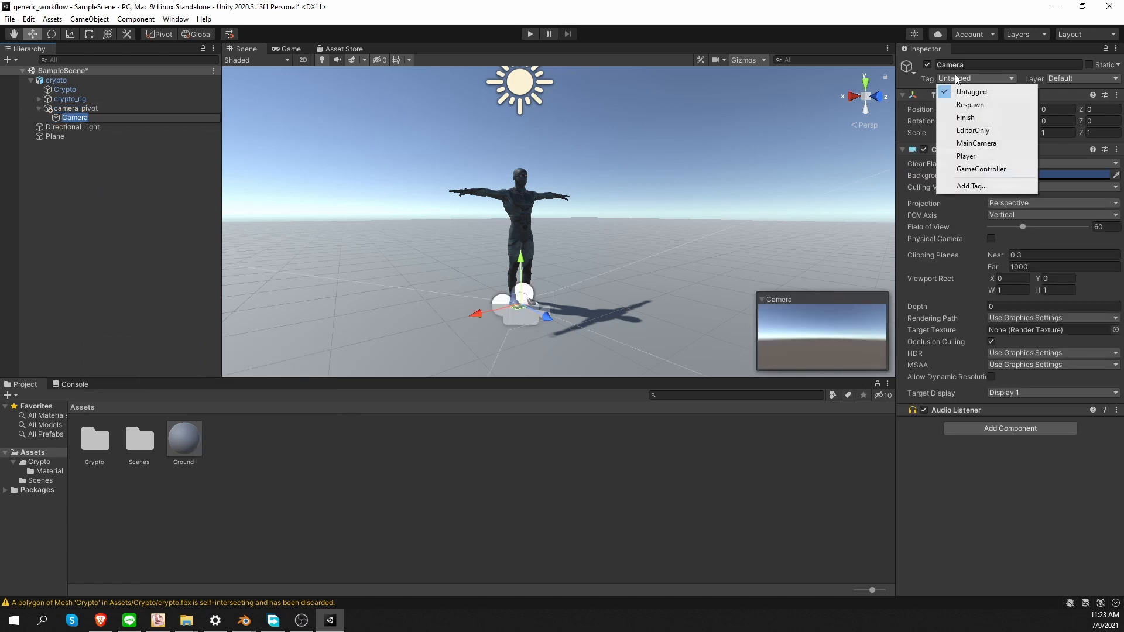
pyautogui.click(1014, 142)
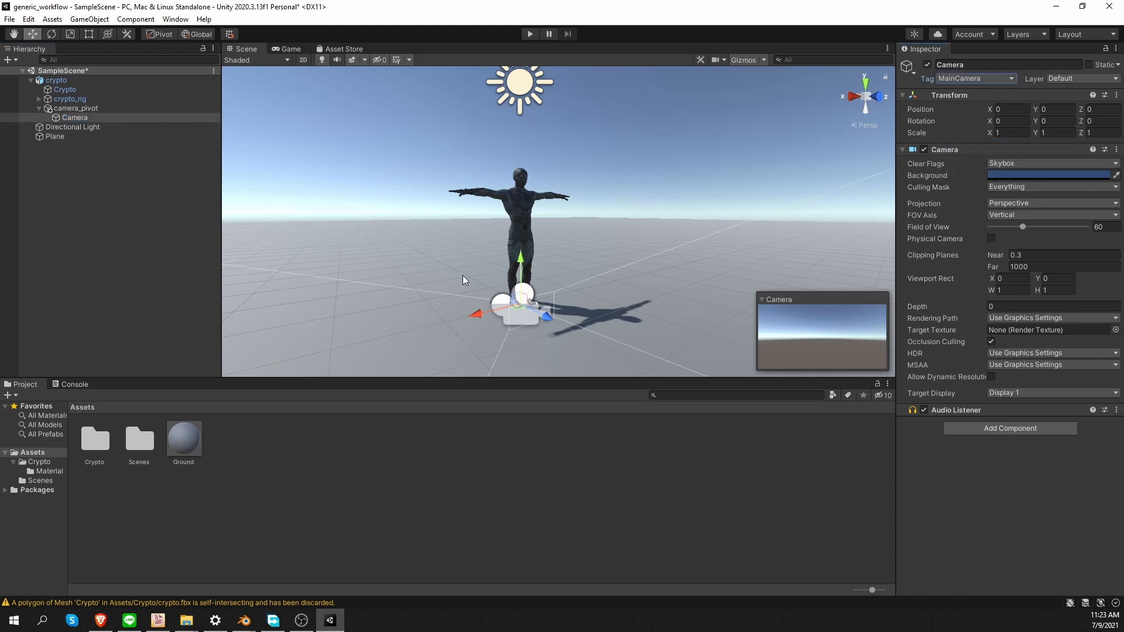
# Place the new camera behind the character at Y 1.52, Z -2.7 with an X rotation of 8.282, and preview it in play mode
pyautogui.moveTo(463, 276); pyautogui.dragTo(530, 296, button='right')
pyautogui.scroll(-3, 544, 281)
pyautogui.moveTo(552, 266); pyautogui.dragTo(560, 268, button='middle')
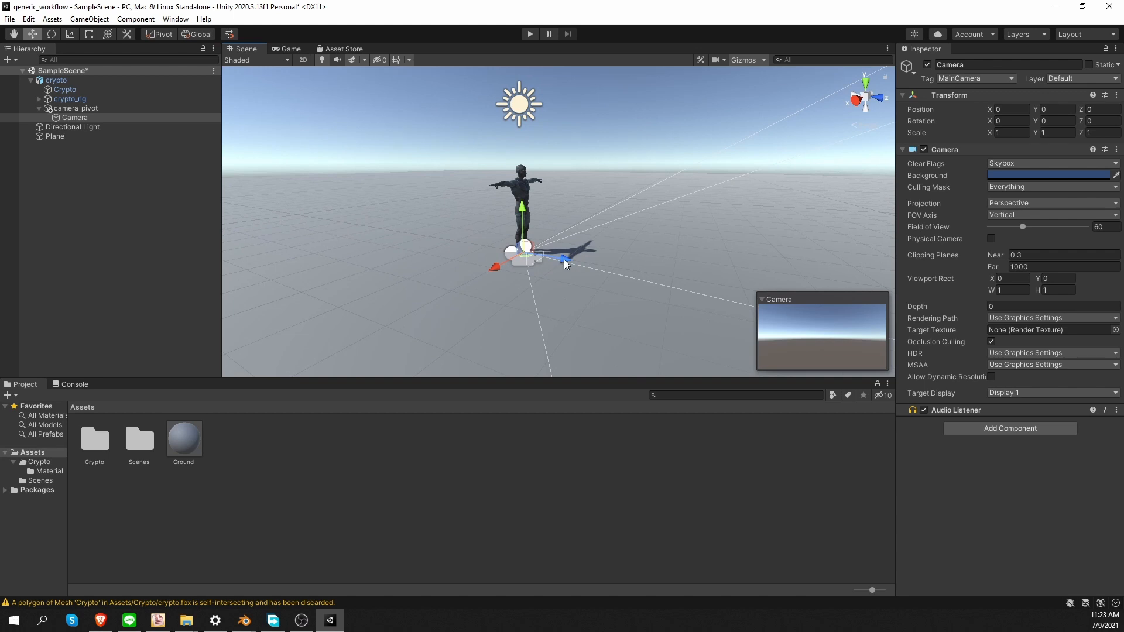
pyautogui.moveTo(564, 258); pyautogui.dragTo(459, 160)
pyautogui.press('e')
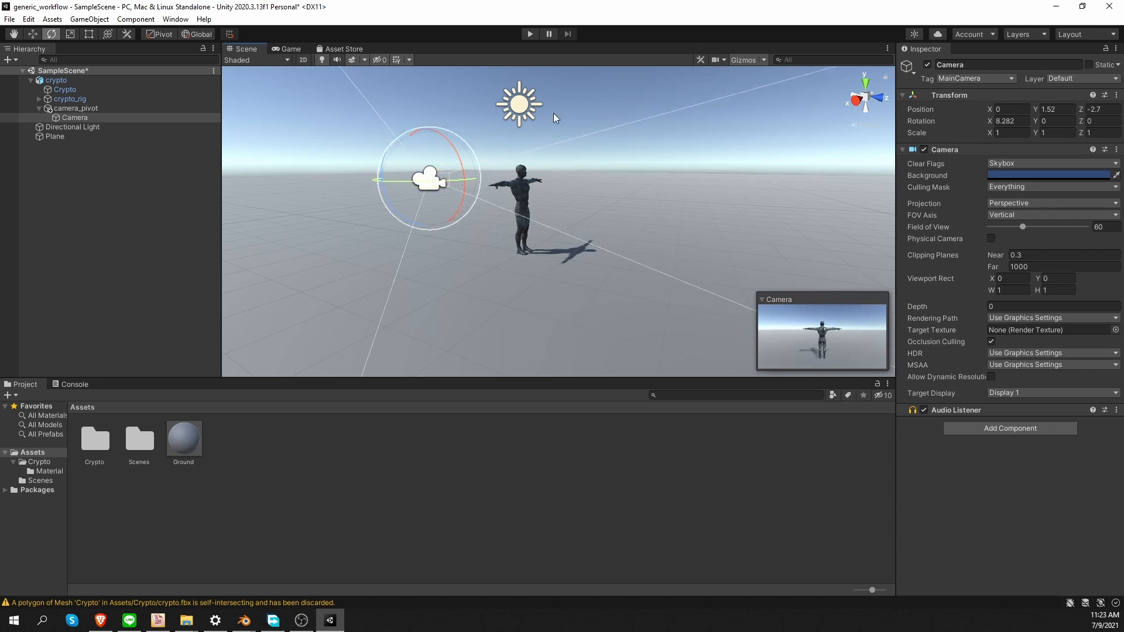
pyautogui.click(529, 35)
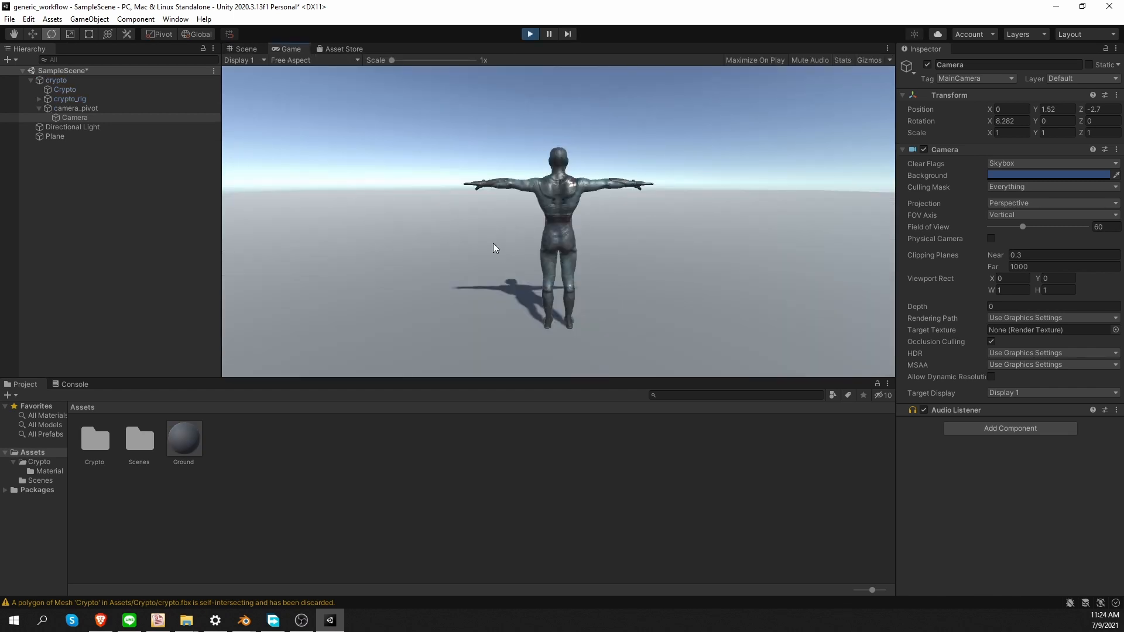
pyautogui.click(530, 34)
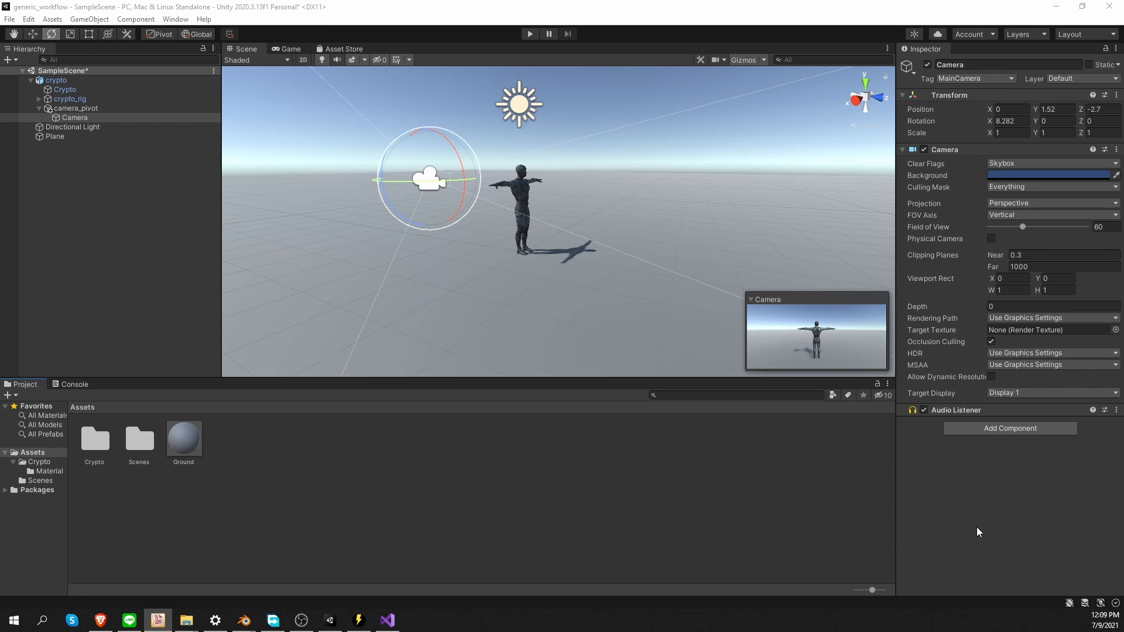
# Create a folder named Script in Assets and open it
pyautogui.rightClick(270, 485)
pyautogui.moveTo(332, 165)
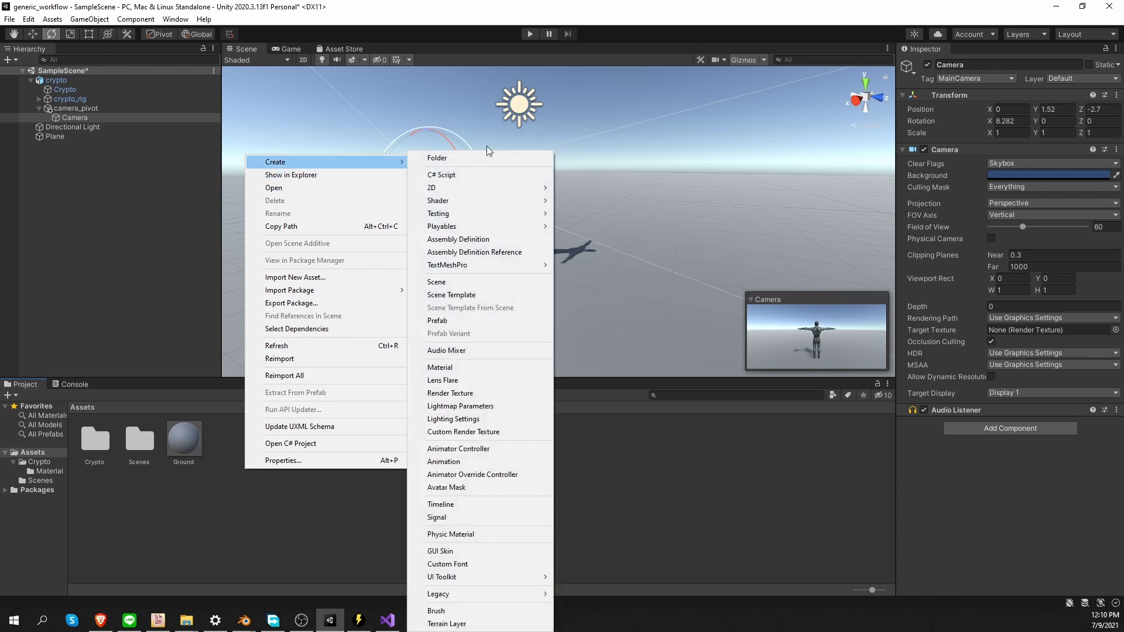
pyautogui.click(483, 157)
pyautogui.write('Script')
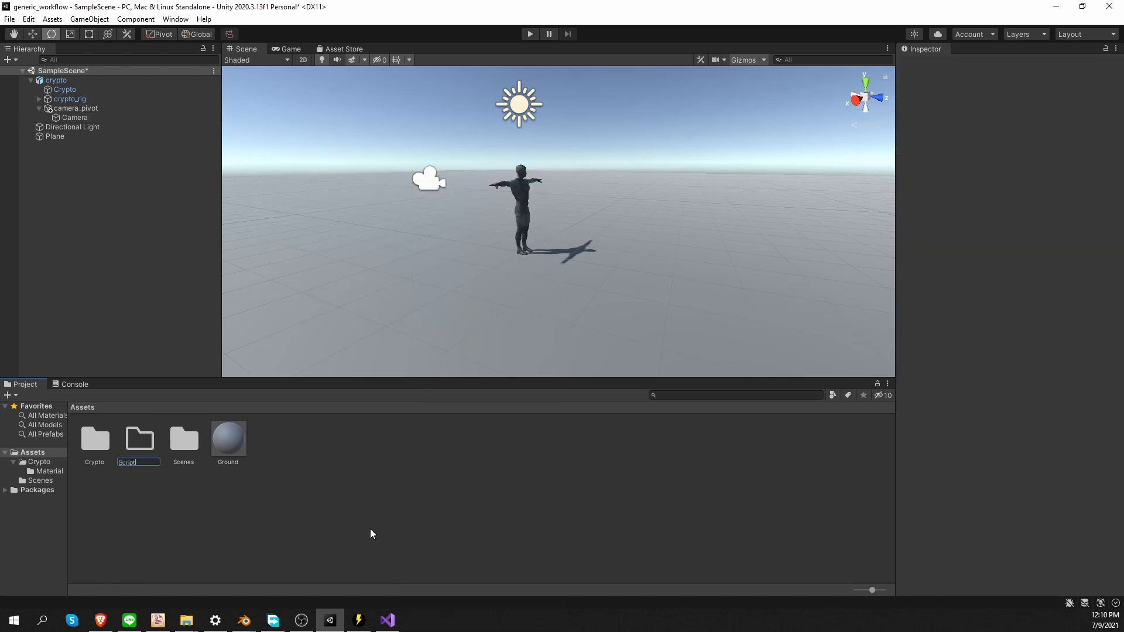
pyautogui.press('Return')
pyautogui.doubleClick(139, 441)
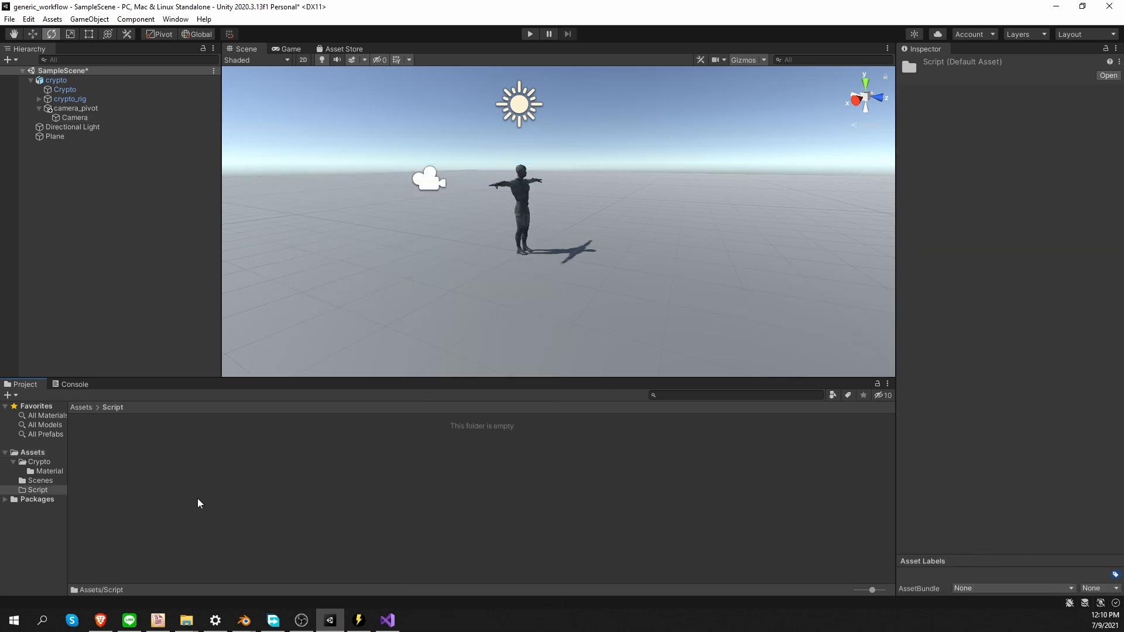
# Import CharacterMovement.cs from the FBX folder in File Explorer into the project's Script folder
pyautogui.moveTo(183, 625)
pyautogui.click(182, 571)
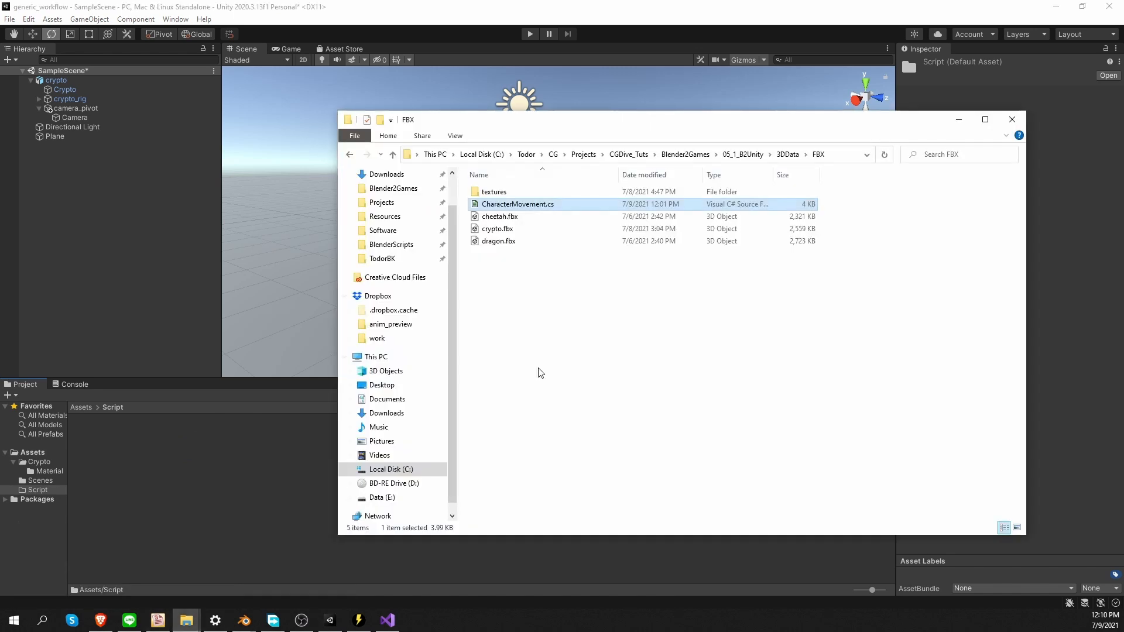
pyautogui.click(533, 209)
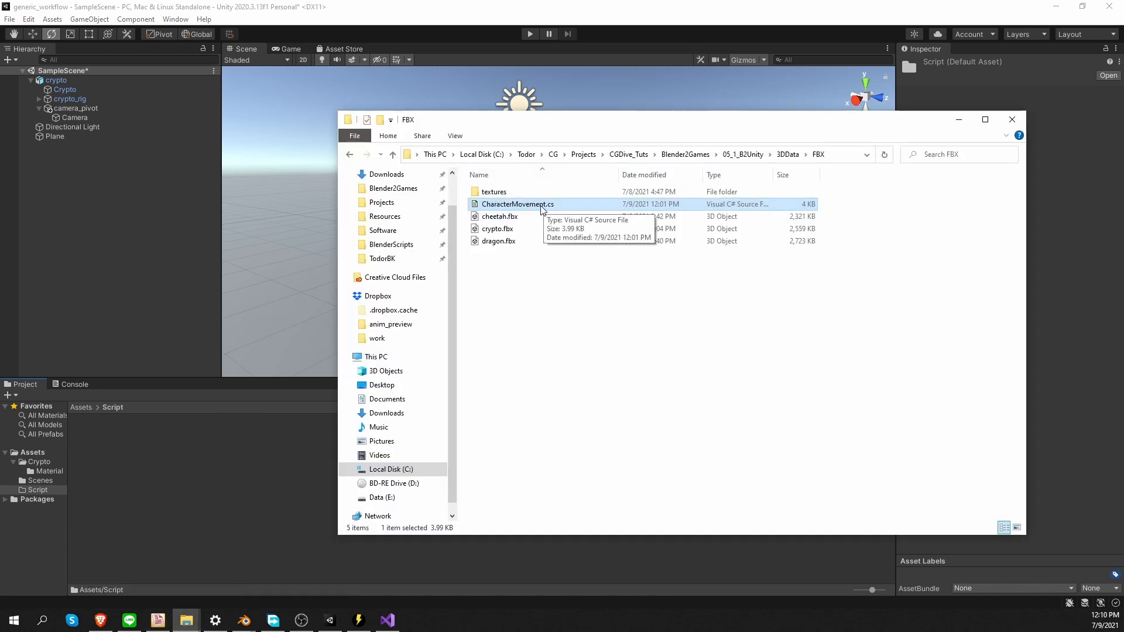
pyautogui.moveTo(541, 208); pyautogui.dragTo(105, 484)
pyautogui.click(223, 485)
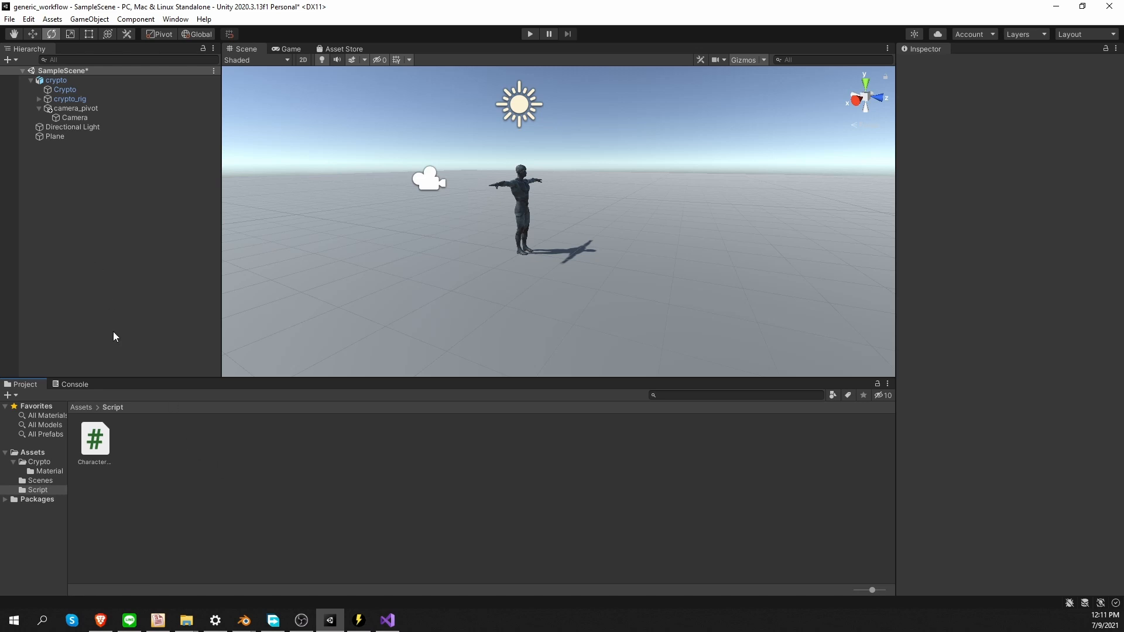
pyautogui.moveTo(96, 445); pyautogui.dragTo(57, 80)
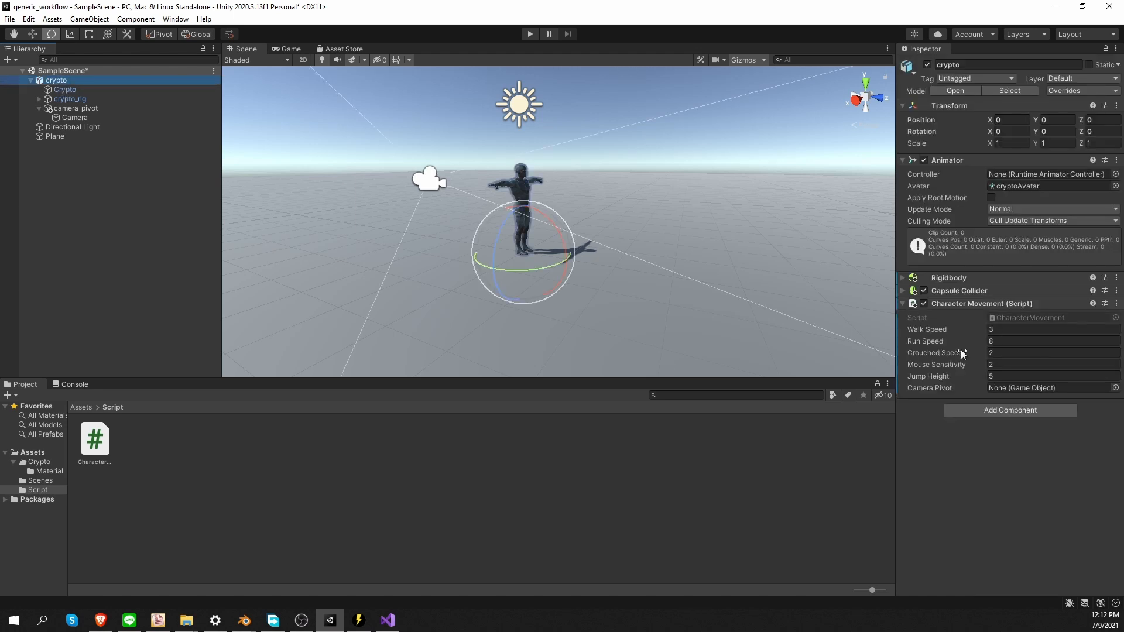
pyautogui.rightClick(992, 301)
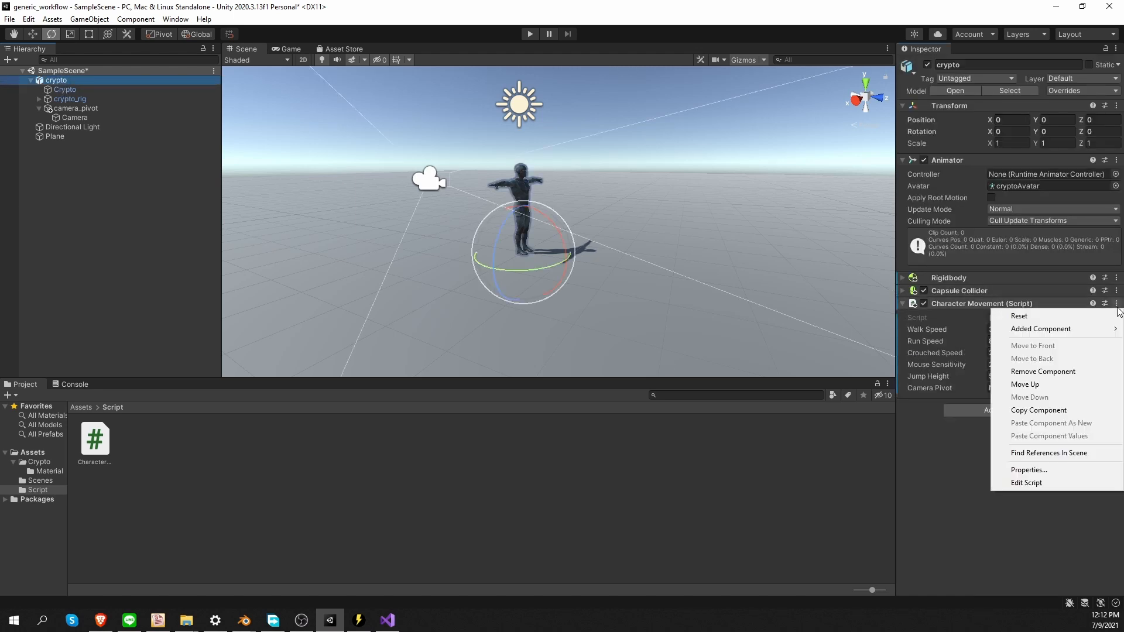
pyautogui.click(1080, 370)
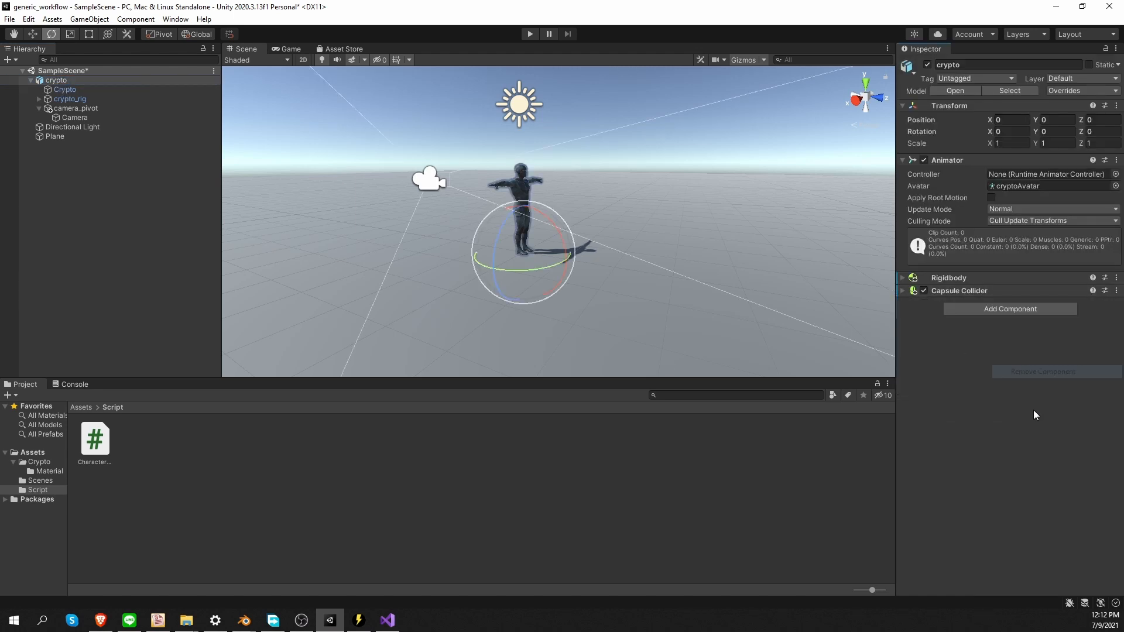
# Add the Character Movement component to crypto and assign camera_pivot as its Camera Pivot
pyautogui.click(1002, 313)
pyautogui.write('mov')
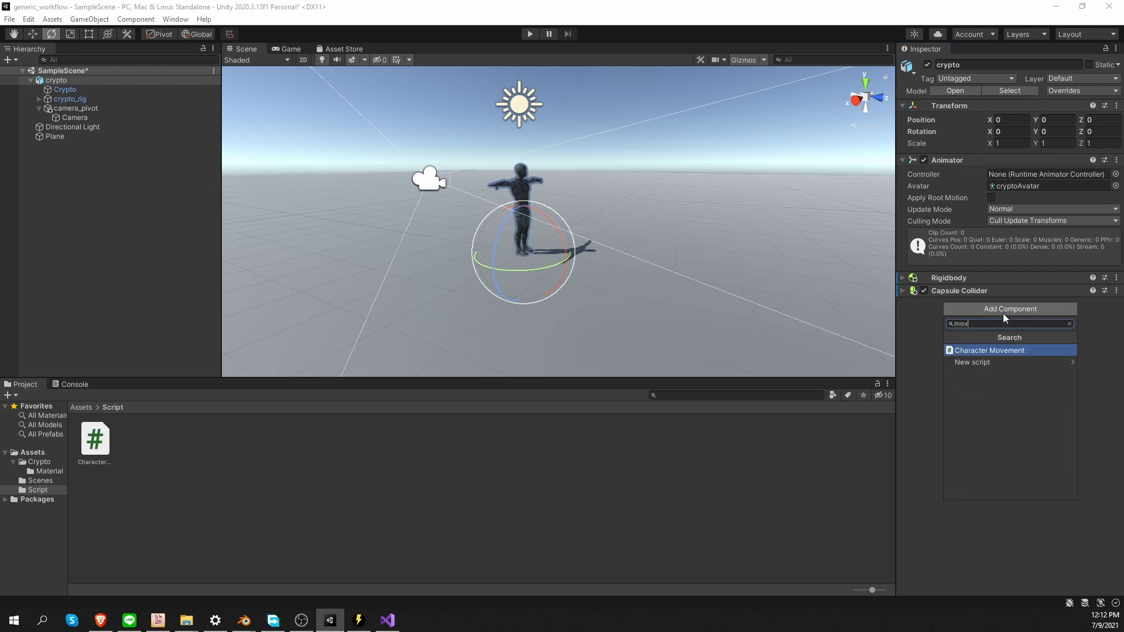
pyautogui.write('em')
pyautogui.click(1031, 351)
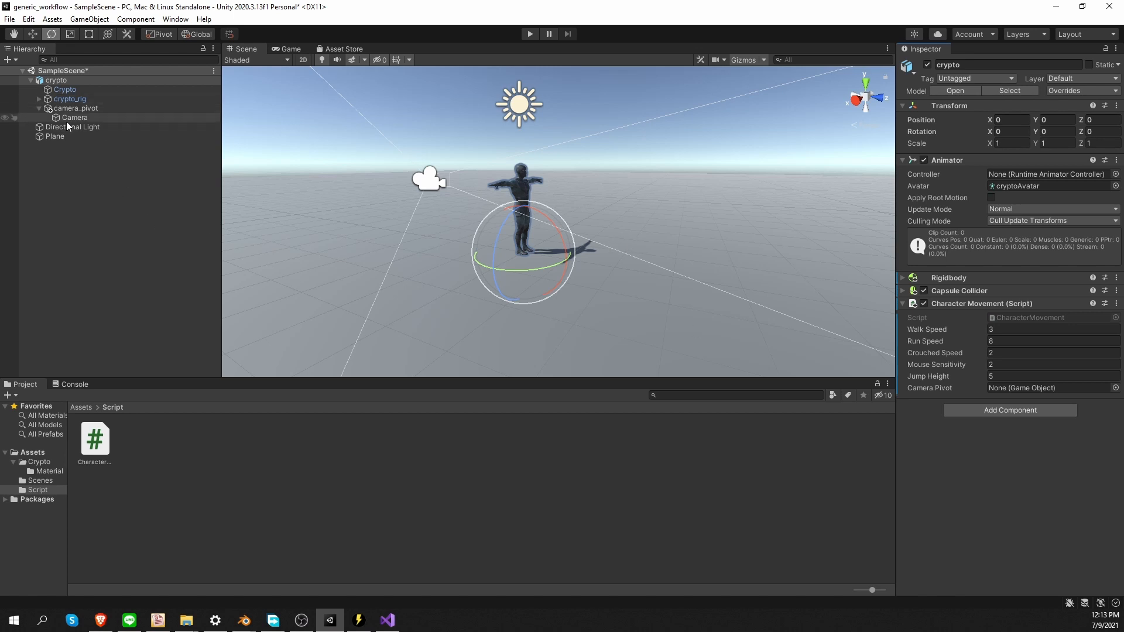
pyautogui.moveTo(82, 109); pyautogui.dragTo(1026, 391)
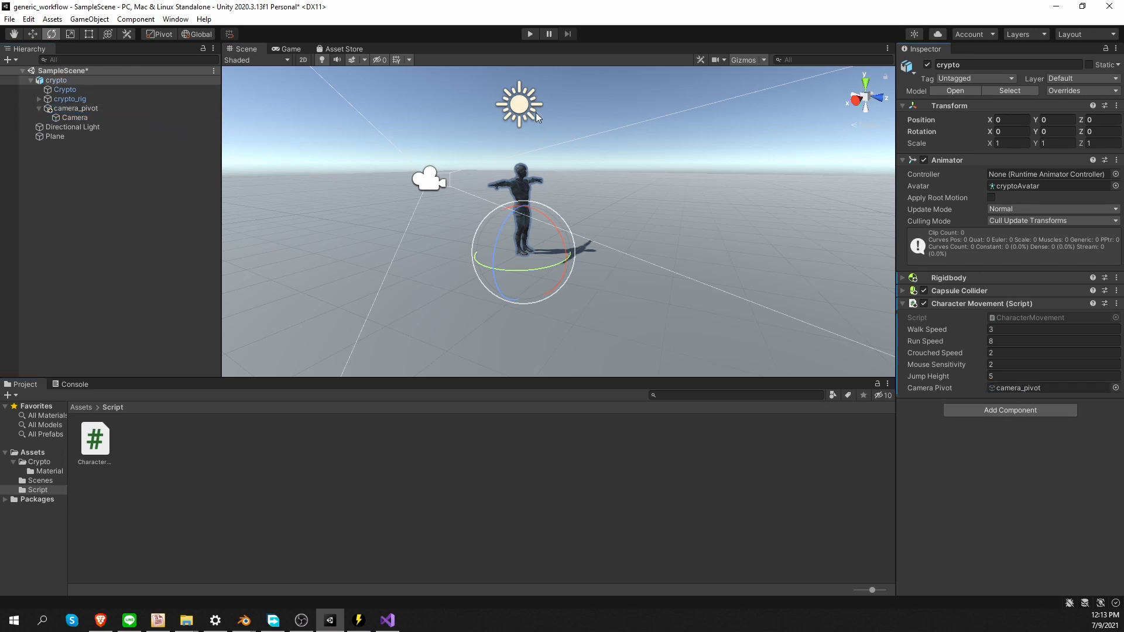
# Test the character's movement in play mode by walking it sideways and backwards, then stop playing
pyautogui.click(529, 34)
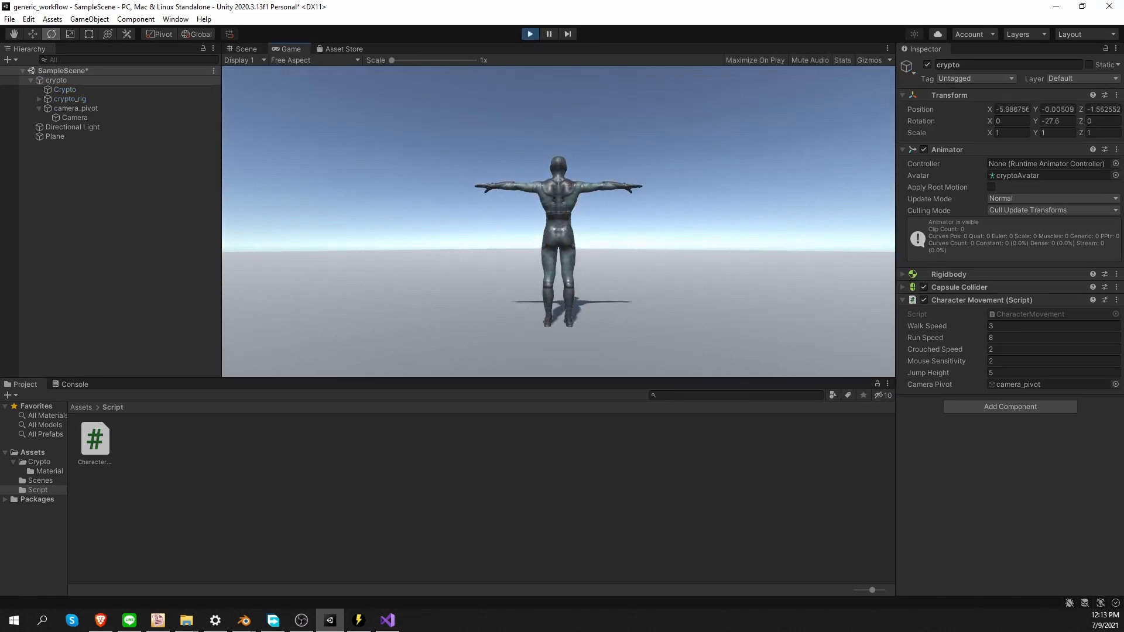
pyautogui.press('d')
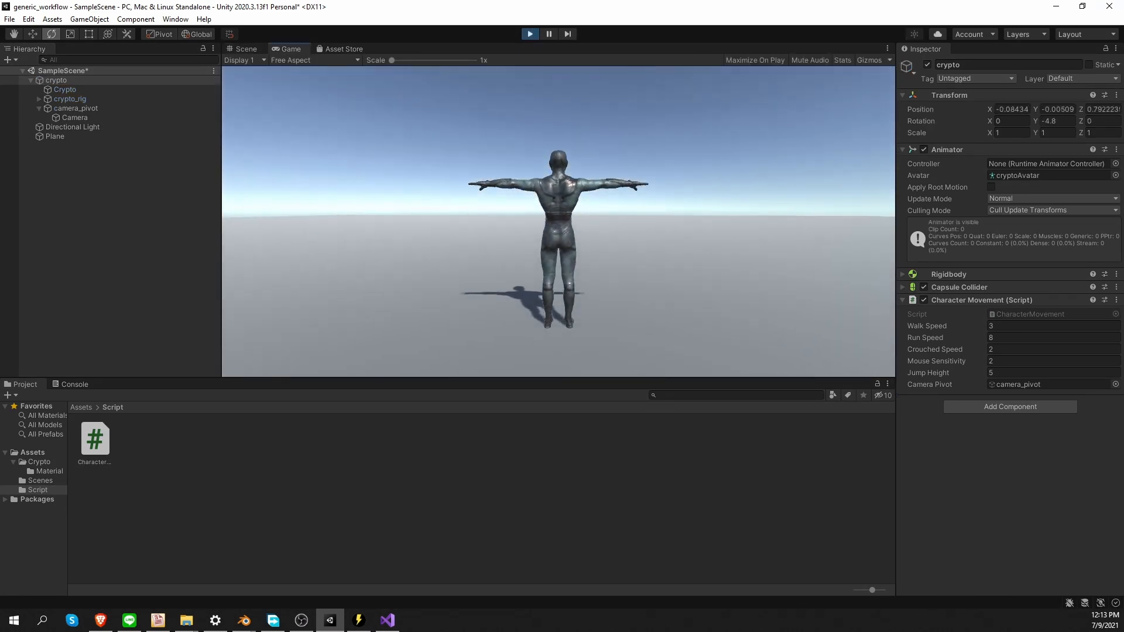
pyautogui.press('a')
pyautogui.press('s')
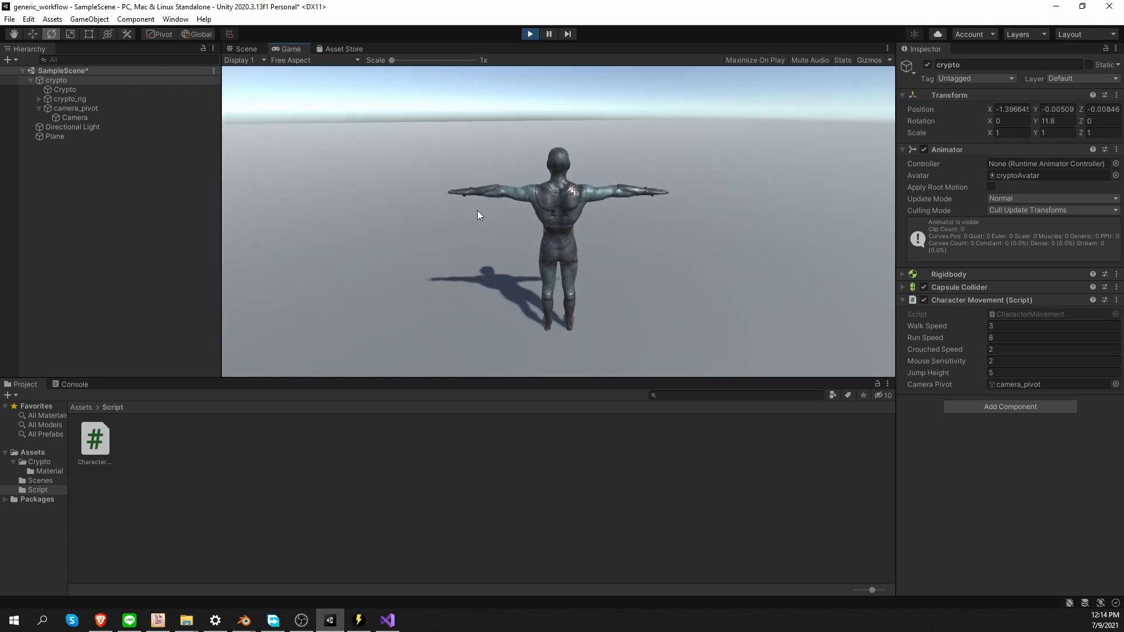
pyautogui.click(529, 35)
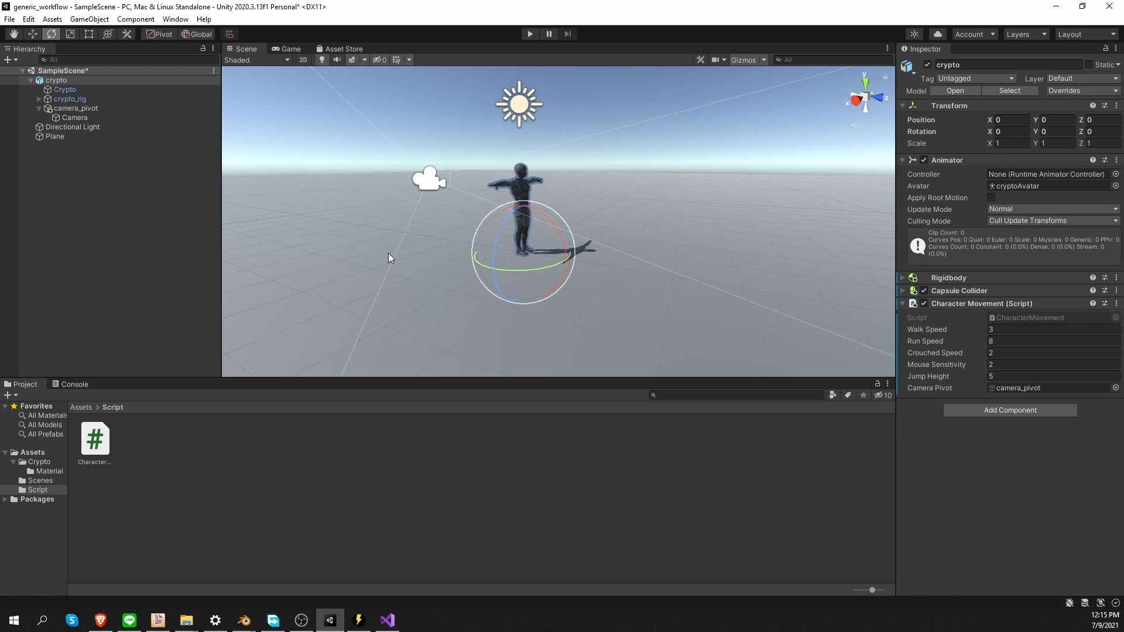
# Add a cube to the scene, reset its transform and set its Y position to 0.5
pyautogui.rightClick(38, 189)
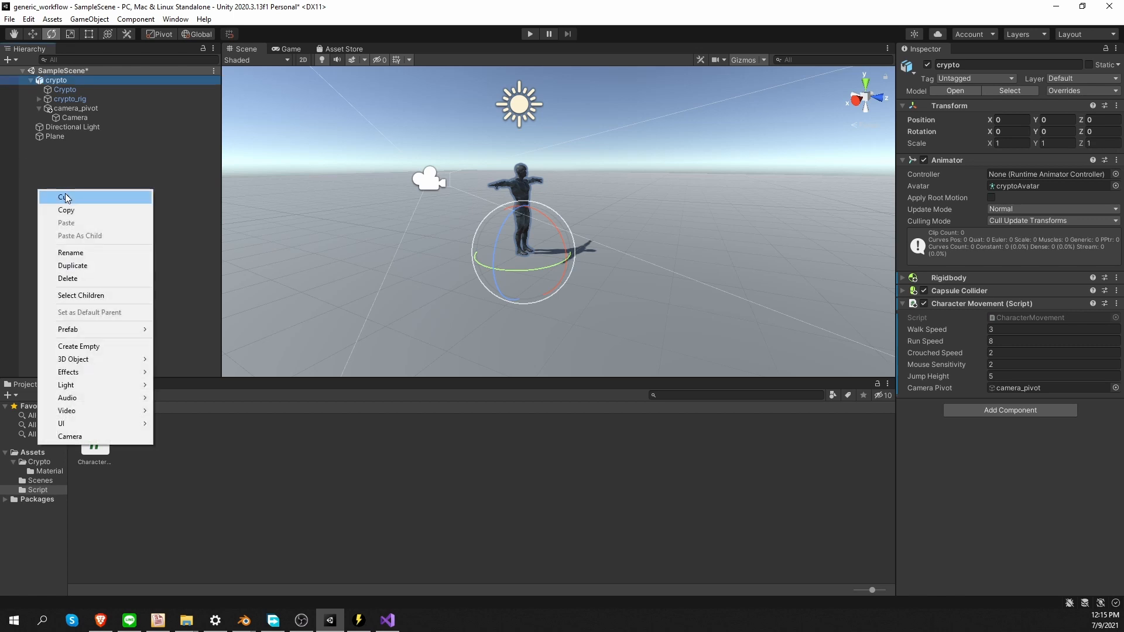
pyautogui.moveTo(111, 358)
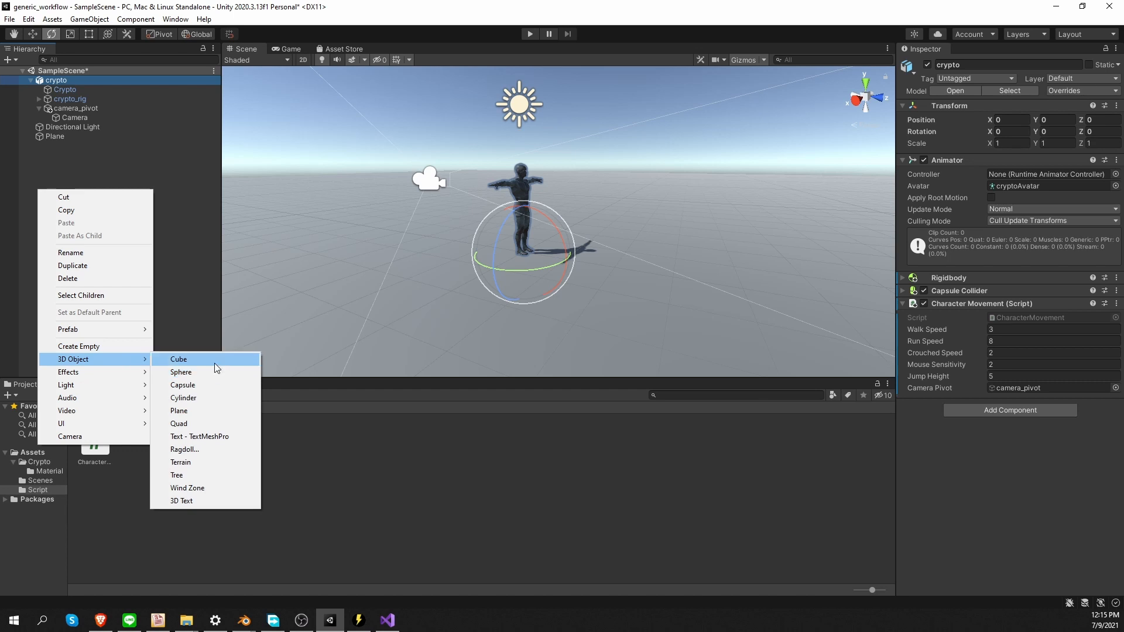
pyautogui.click(214, 362)
pyautogui.click(1117, 95)
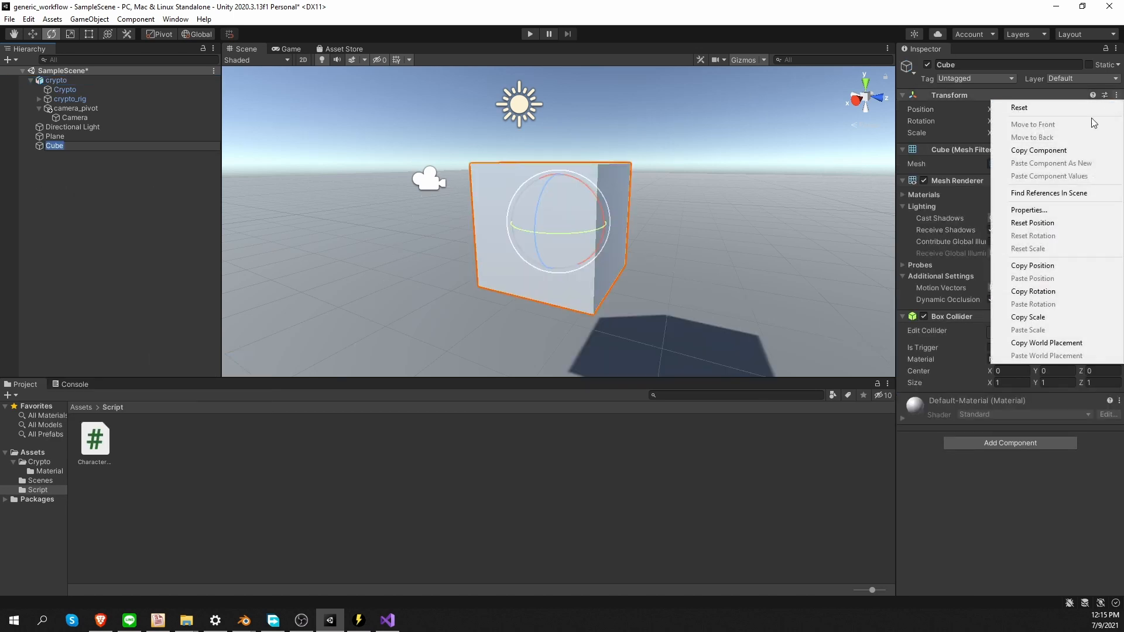
pyautogui.click(1054, 108)
pyautogui.click(1057, 110)
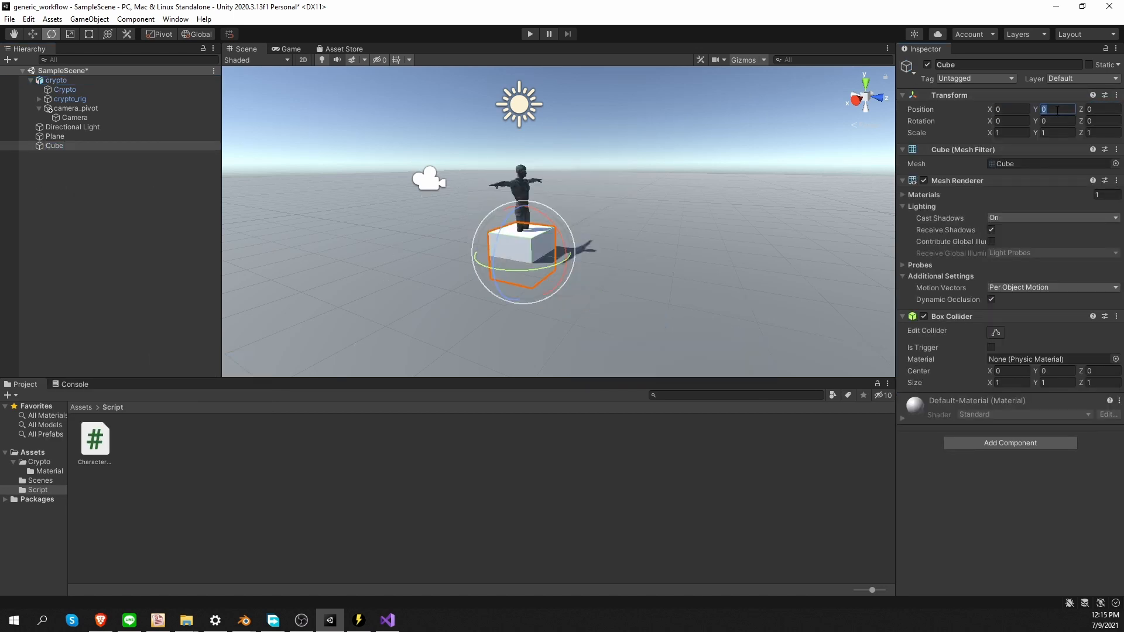
pyautogui.write('.5')
pyautogui.press('Return')
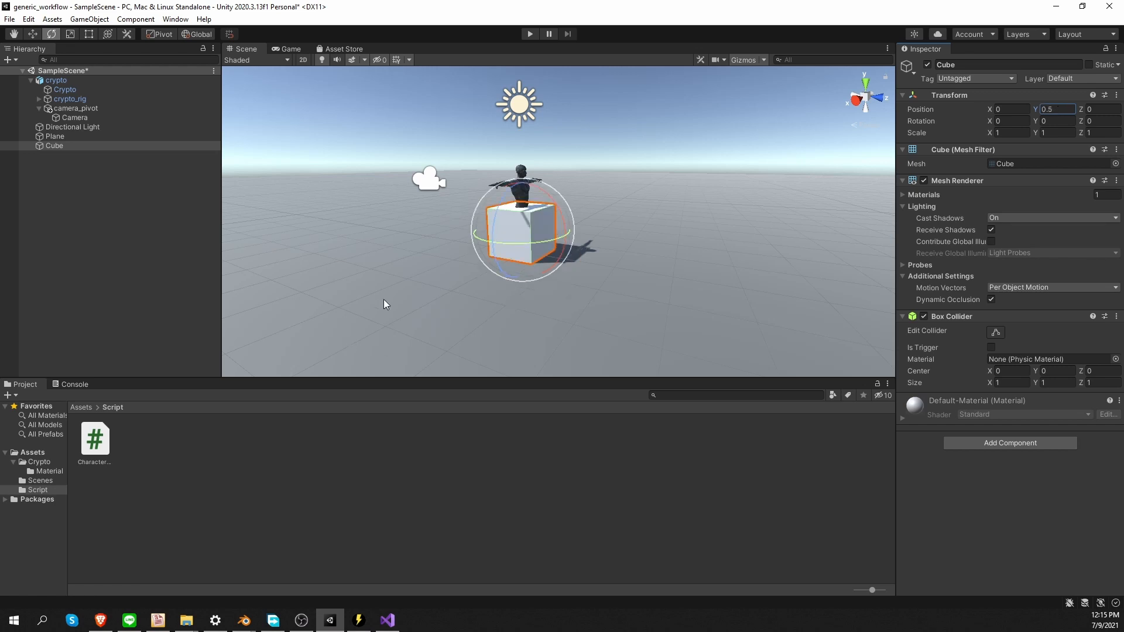
# Move the cube along the ground away from the character to about X -3.24, Z 3.33
pyautogui.press('w')
pyautogui.moveTo(557, 218); pyautogui.dragTo(701, 218)
pyautogui.keyDown('alt'); pyautogui.moveTo(634, 258); pyautogui.dragTo(750, 293); pyautogui.keyUp('alt')
pyautogui.scroll(-3, 606, 258)
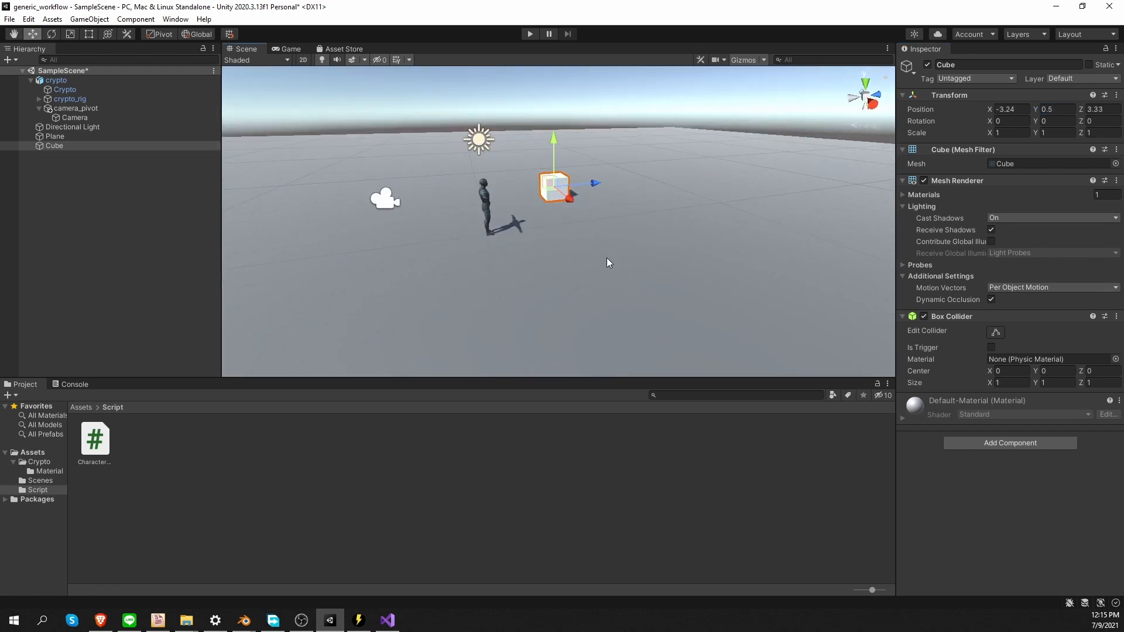
# Duplicate the cube four times and spread the copies on the ground around the character
pyautogui.hotkey('ctrl', 'd')
pyautogui.moveTo(568, 199); pyautogui.dragTo(427, 193)
pyautogui.click(648, 220)
pyautogui.hotkey('ctrl', 'z')
pyautogui.hotkey('ctrl', 'd')
pyautogui.hotkey('ctrl', 'd')
pyautogui.hotkey('ctrl', 'd')
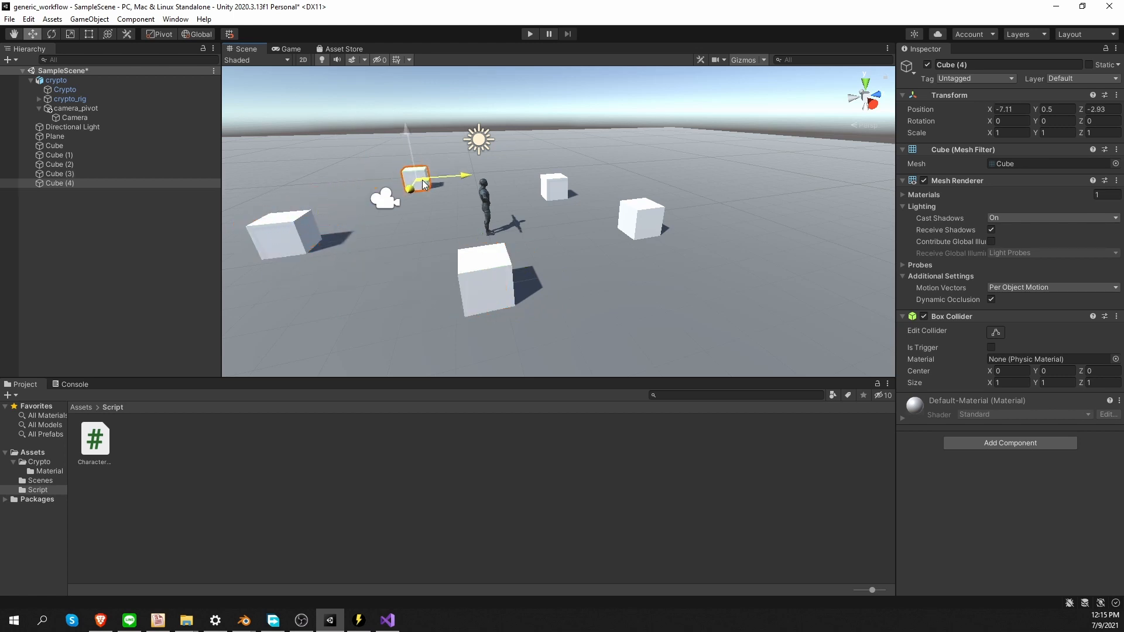
pyautogui.scroll(-5, 479, 298)
# Duplicate the Ground material twice in Assets and rename the copies box1 and box2
pyautogui.click(41, 453)
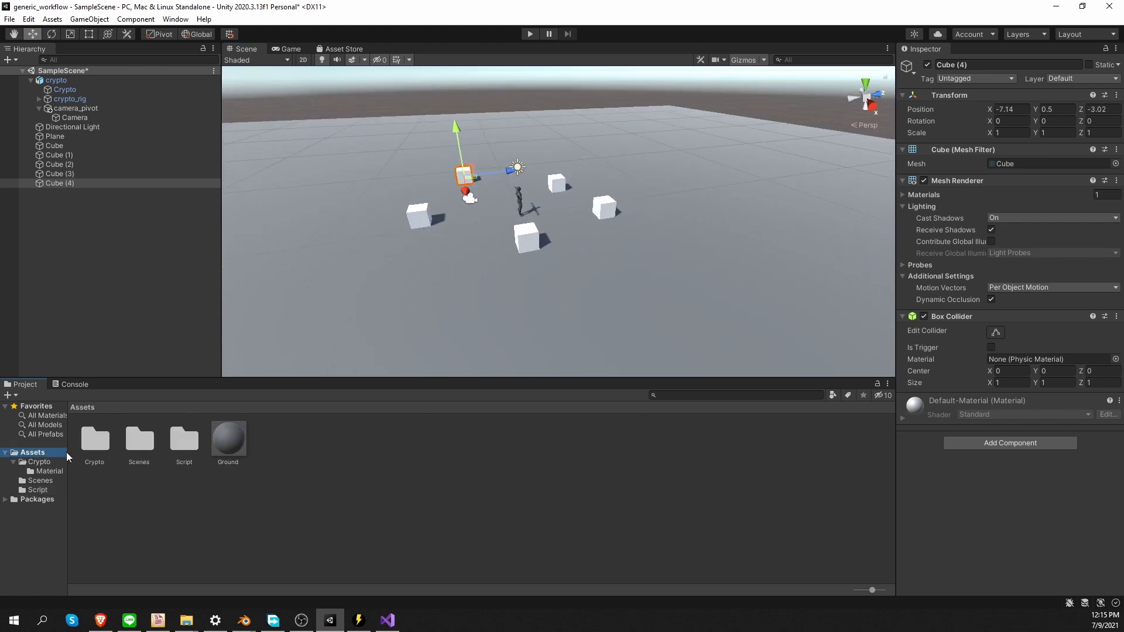
pyautogui.click(228, 444)
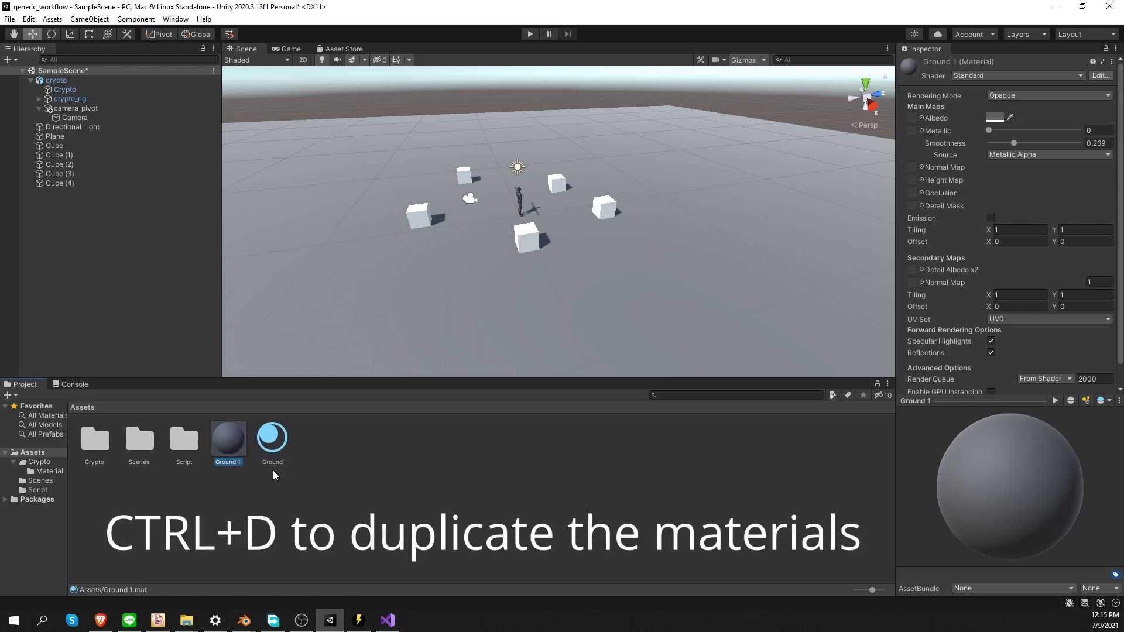
pyautogui.hotkey('ctrl', 'd')
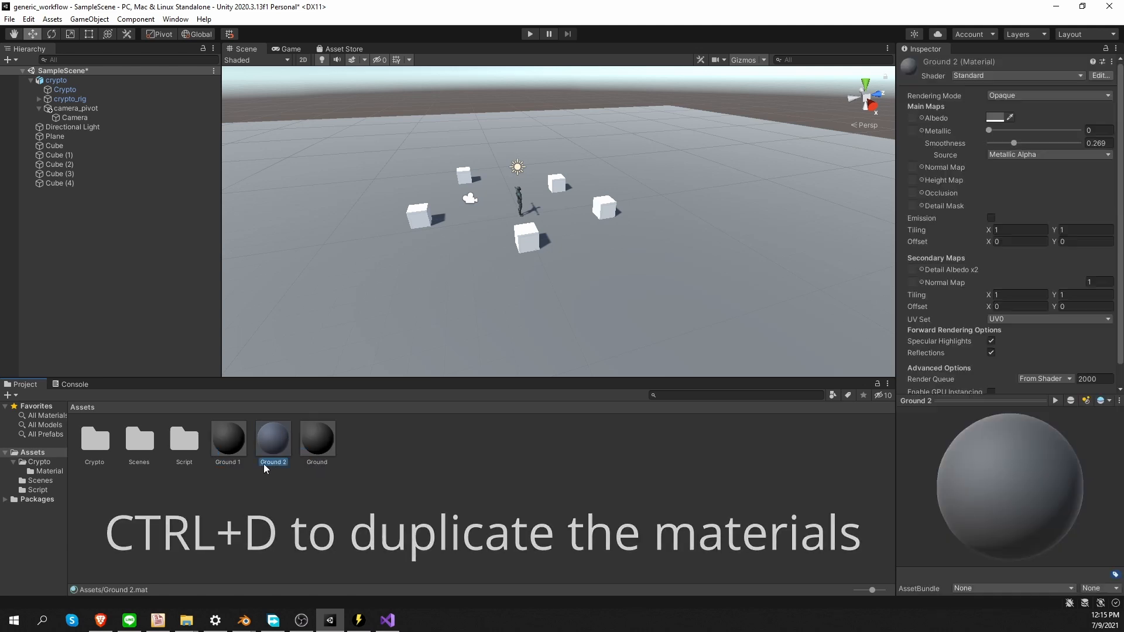
pyautogui.press('F2')
pyautogui.write('box1')
pyautogui.press('Return')
pyautogui.click(272, 462)
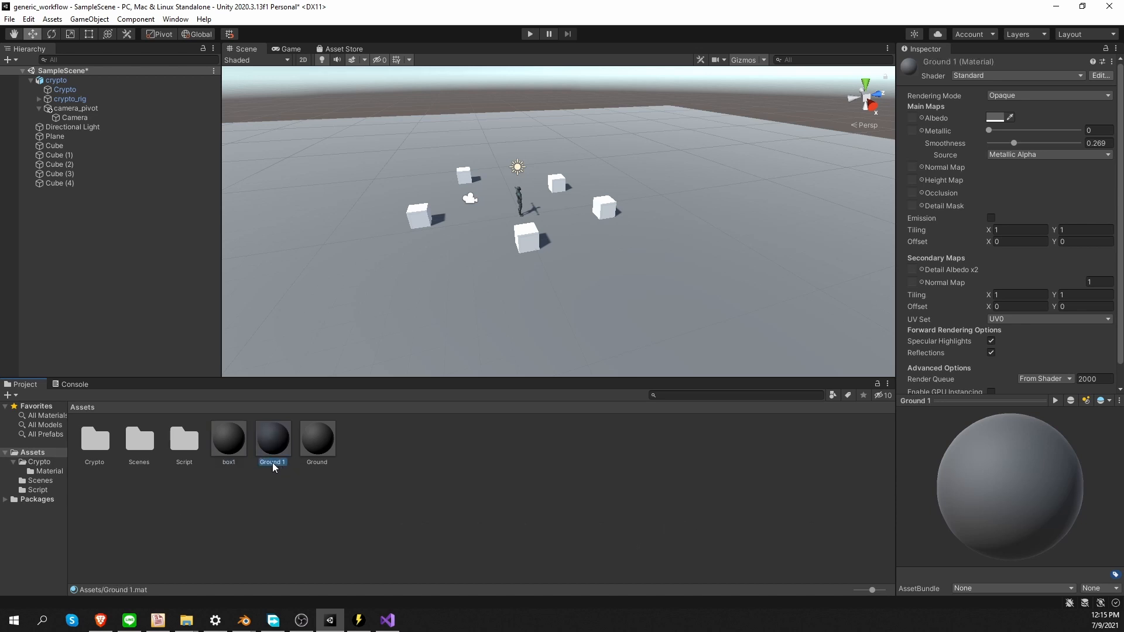
pyautogui.press('F2')
pyautogui.write('box2')
pyautogui.press('Return')
# Set the albedo colour of the box1 material to red and of box2 to green
pyautogui.click(223, 441)
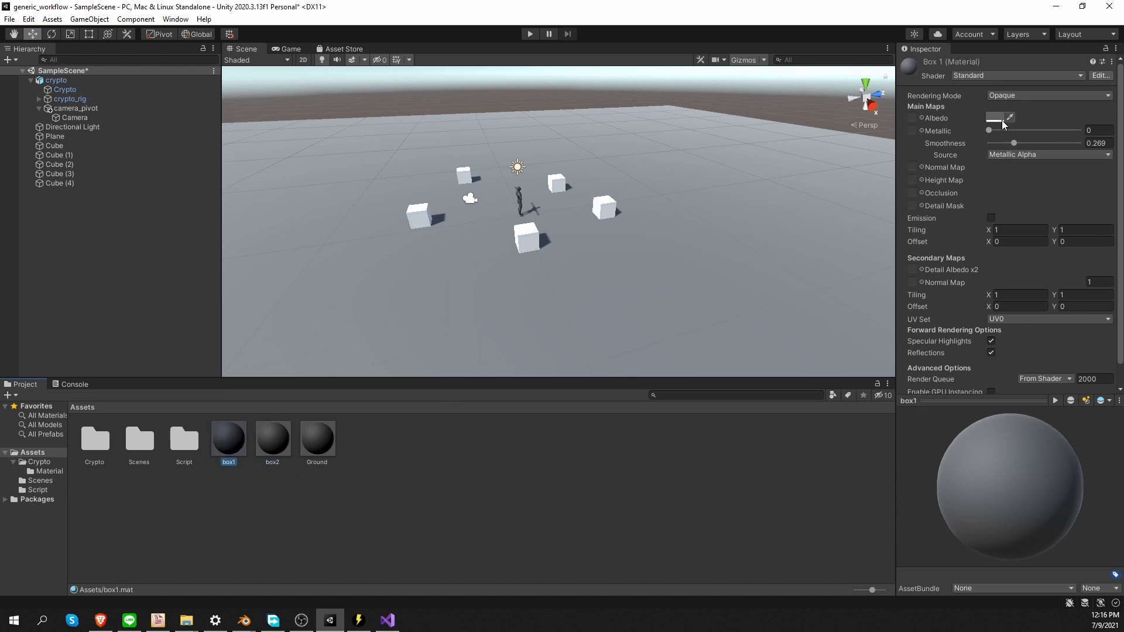
pyautogui.click(1001, 120)
pyautogui.moveTo(1071, 192); pyautogui.dragTo(1064, 205)
pyautogui.click(273, 434)
pyautogui.click(996, 117)
pyautogui.click(1026, 164)
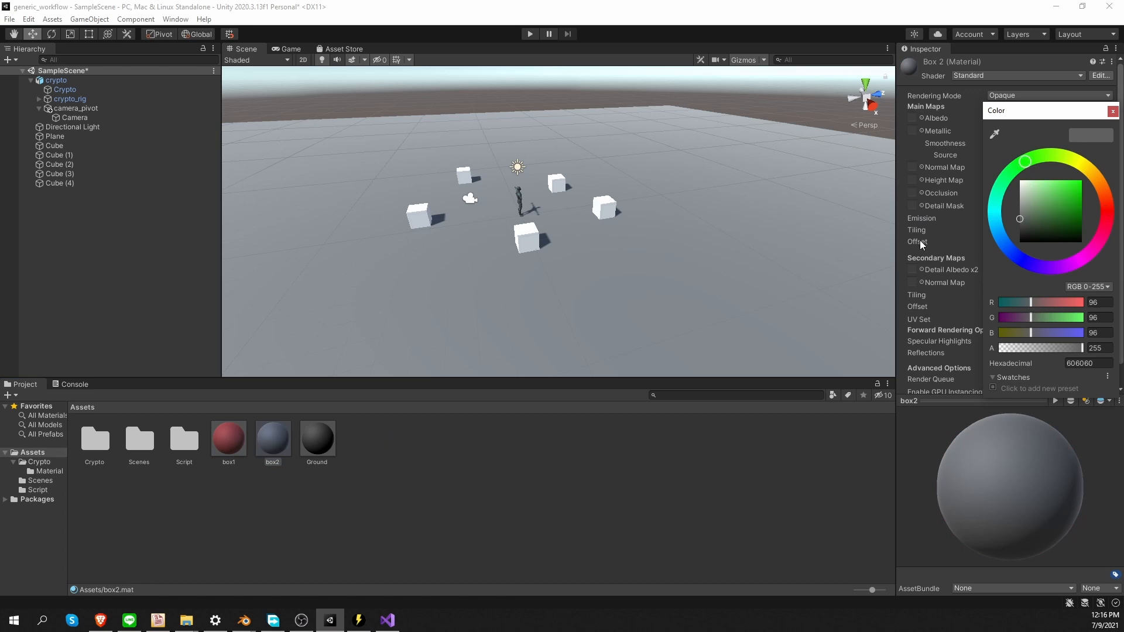
pyautogui.click(1062, 201)
# Apply the green box2 material to three cubes and the red box1 material to the other two, and test the scene in play mode
pyautogui.moveTo(270, 441); pyautogui.dragTo(526, 248)
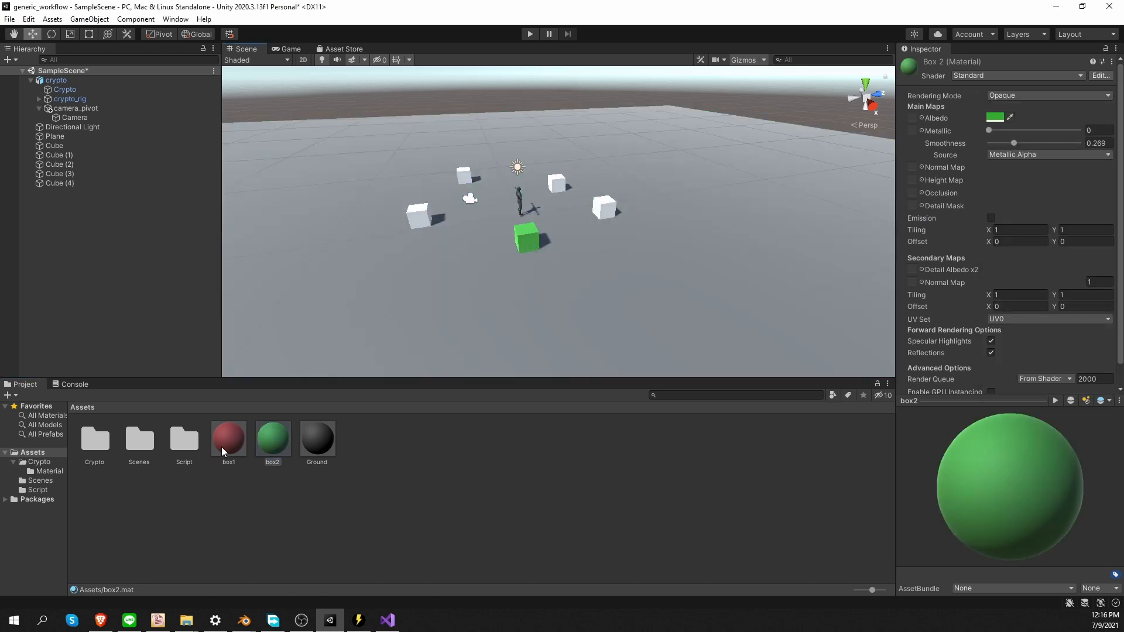
pyautogui.moveTo(222, 448); pyautogui.dragTo(419, 215)
pyautogui.moveTo(273, 441); pyautogui.dragTo(556, 183)
pyautogui.moveTo(273, 445); pyautogui.dragTo(604, 206)
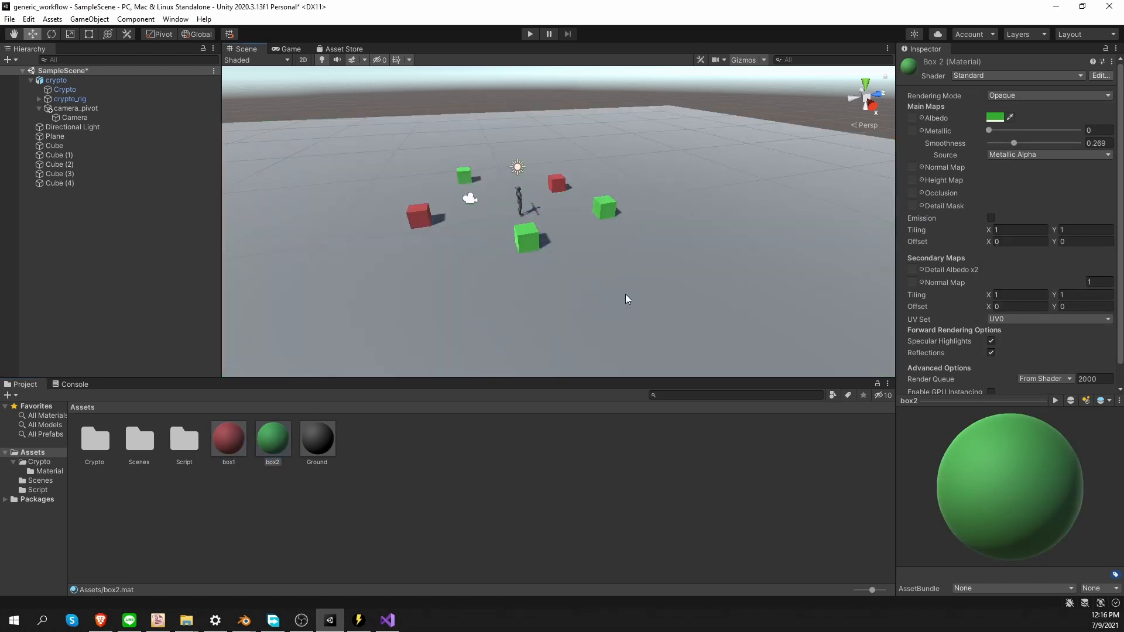
pyautogui.click(532, 35)
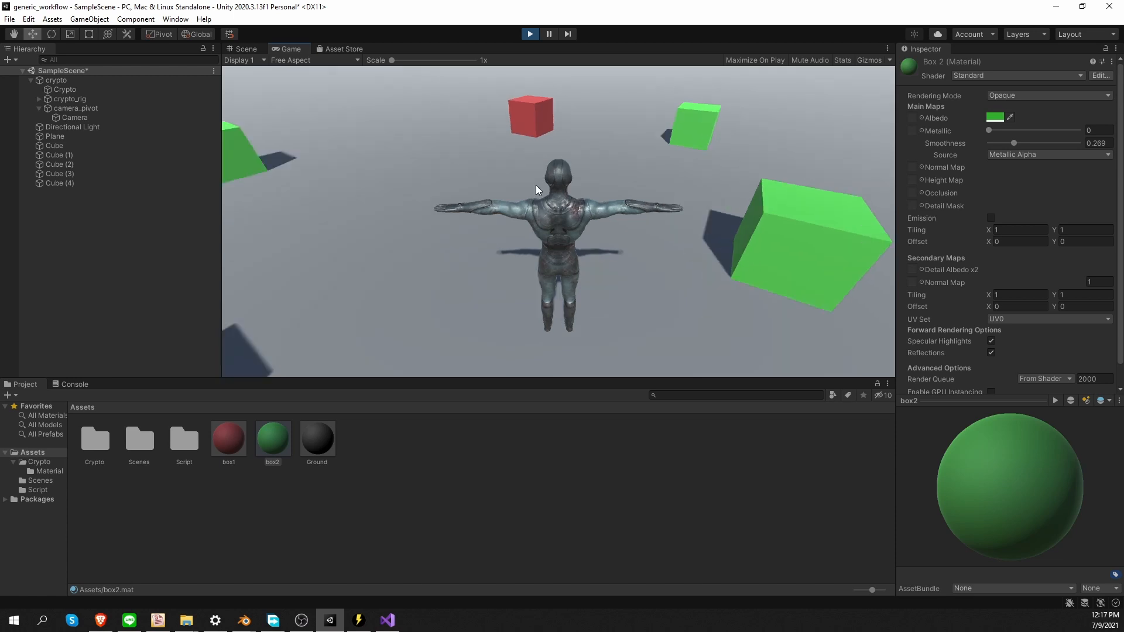
pyautogui.click(530, 34)
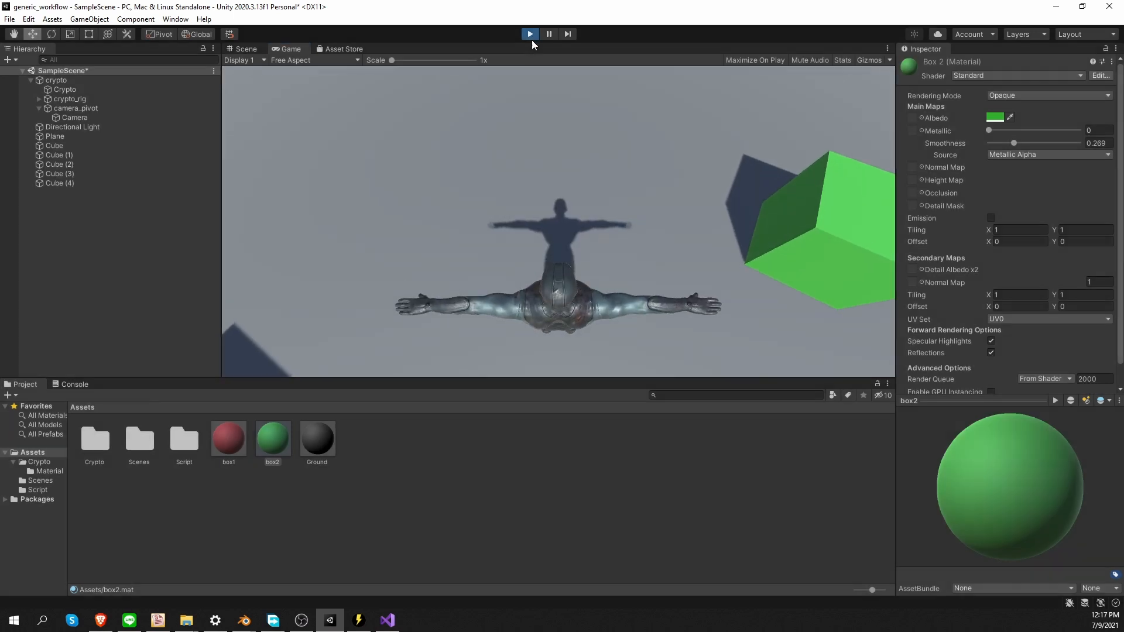
# Open the Script folder, select the CharacterMovement script and switch to Visual Studio
pyautogui.doubleClick(184, 439)
pyautogui.click(95, 444)
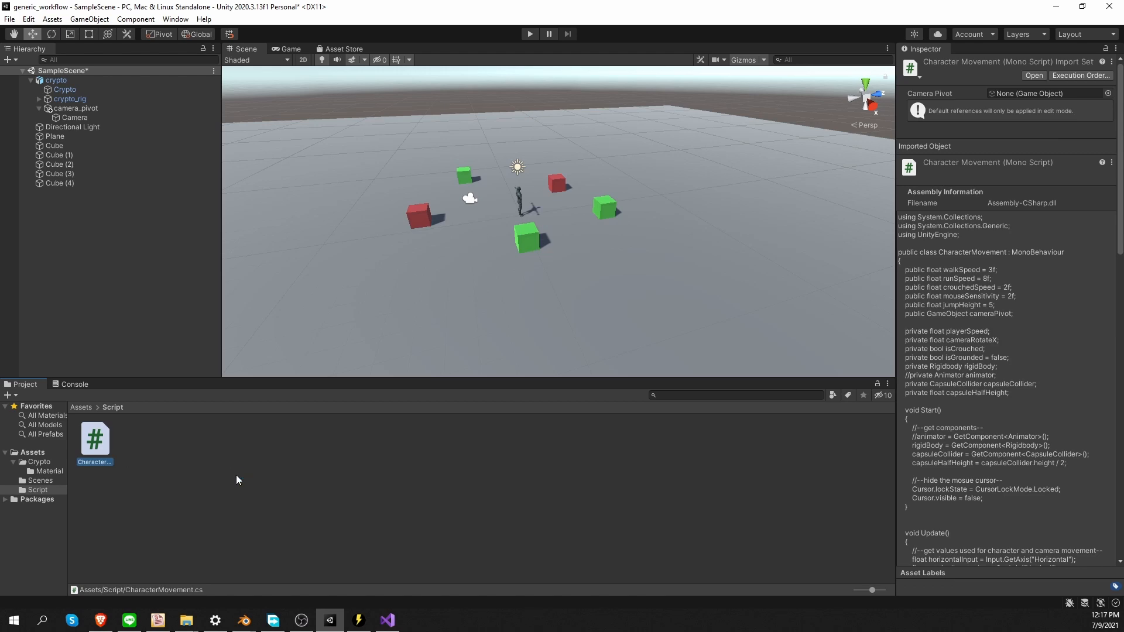
pyautogui.click(387, 620)
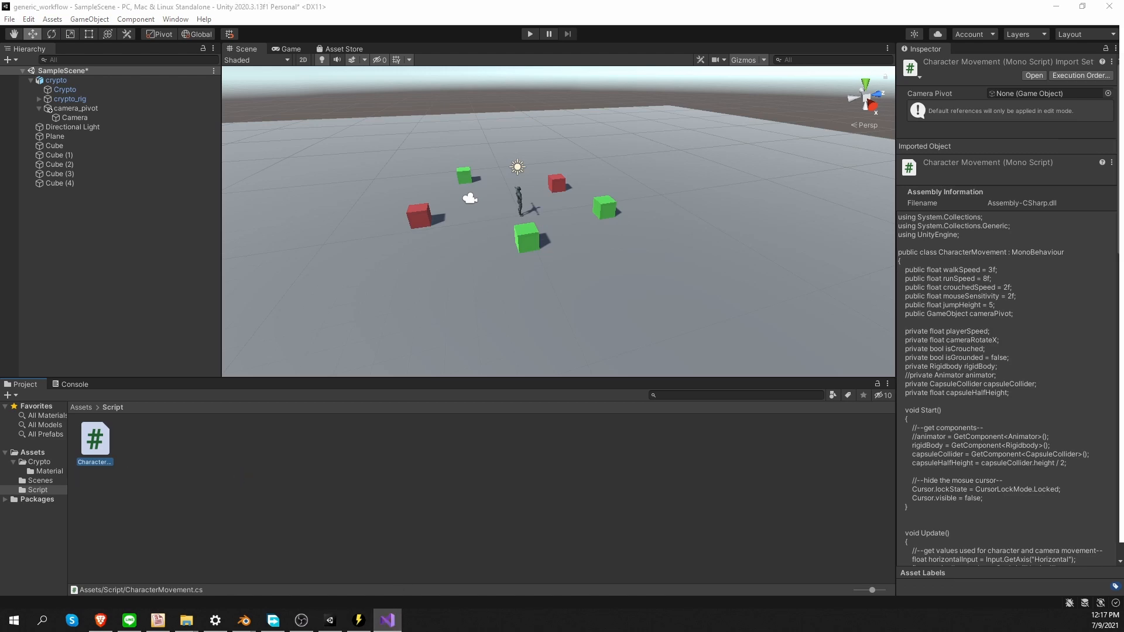
pyautogui.click(520, 8)
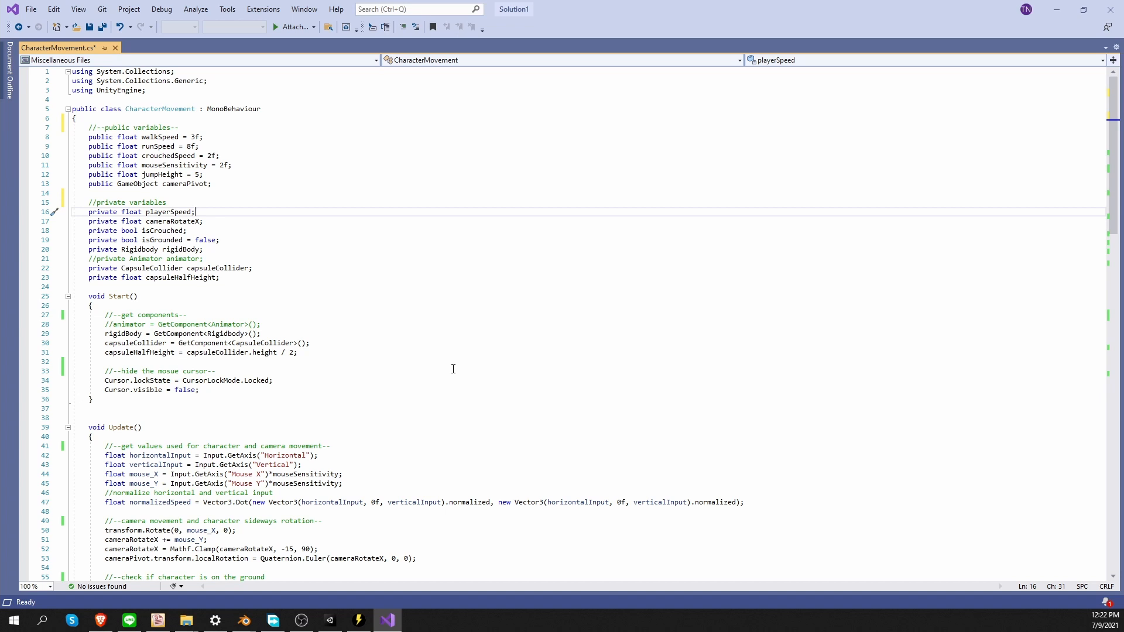
# Uncomment the private Animator variable declaration and the animator GetComponent<Animator>() line in Start()
pyautogui.click(97, 259)
pyautogui.press('BackSpace')
pyautogui.press('BackSpace')
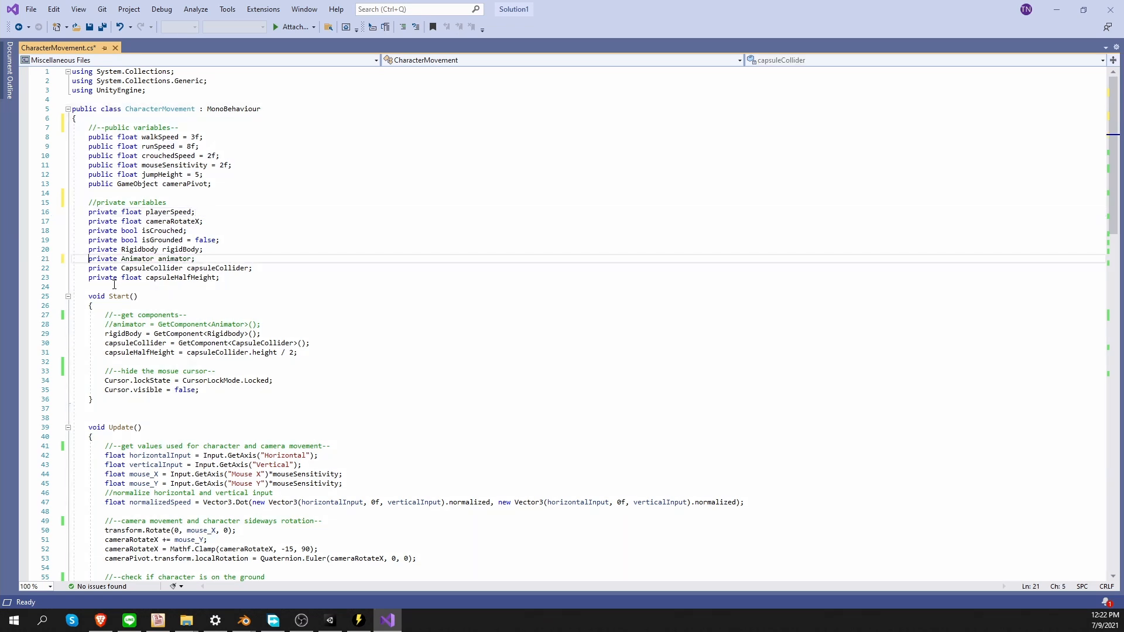
pyautogui.click(113, 324)
pyautogui.press('BackSpace')
pyautogui.press('BackSpace')
# Uncomment the animator.SetFloat "Speed" line and the two SetBool lines setting "inAir" and "isCrouched" to false in Update()
pyautogui.scroll(-5, 106, 430)
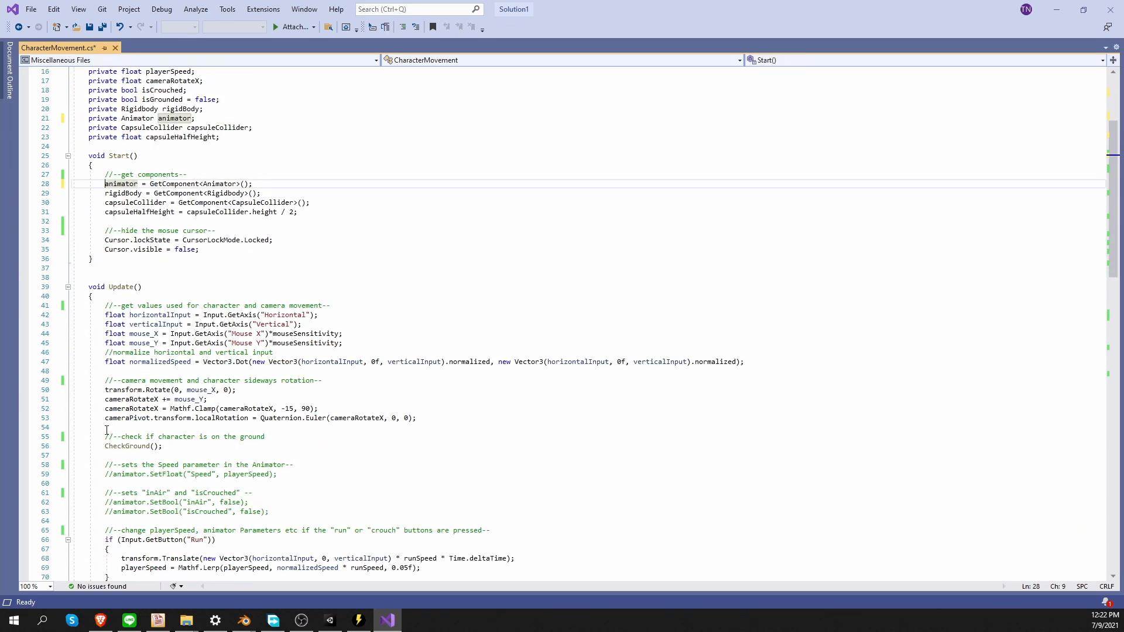
pyautogui.scroll(-3, 107, 430)
pyautogui.click(113, 390)
pyautogui.press('BackSpace')
pyautogui.press('BackSpace')
pyautogui.click(113, 418)
pyautogui.press('BackSpace')
pyautogui.press('BackSpace')
pyautogui.click(113, 427)
pyautogui.press('BackSpace')
pyautogui.press('BackSpace')
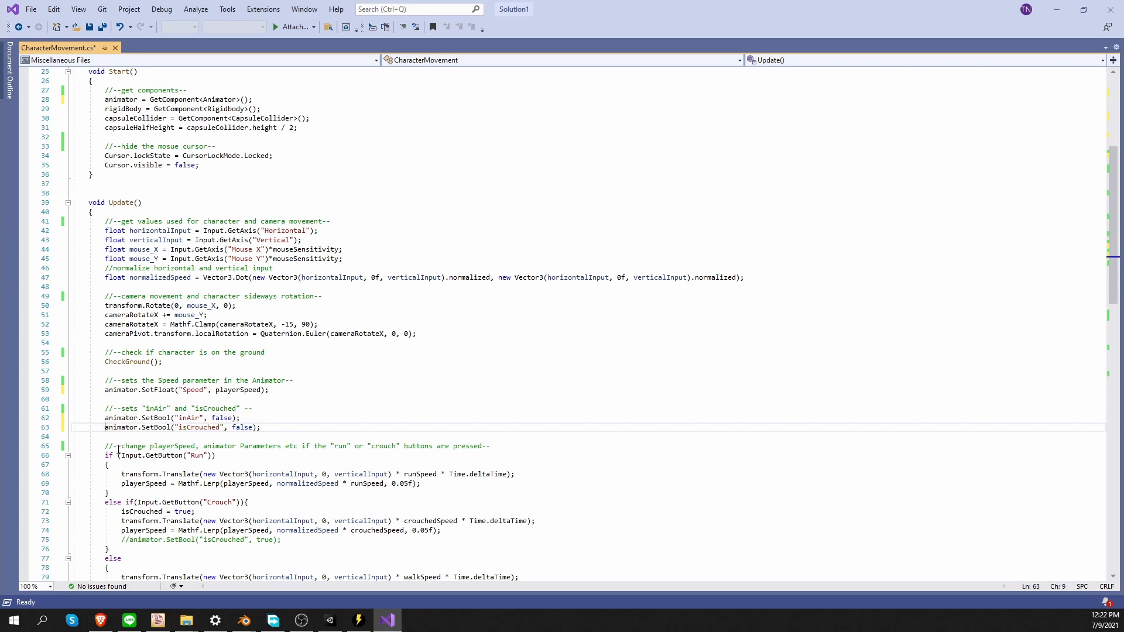
# Uncomment the SetBool lines that set "isCrouched" to true in the Crouch branch and "inAir" to true when not grounded
pyautogui.scroll(-5, 119, 451)
pyautogui.click(129, 390)
pyautogui.press('BackSpace')
pyautogui.press('BackSpace')
pyautogui.scroll(-3, 129, 390)
pyautogui.click(121, 465)
pyautogui.press('BackSpace')
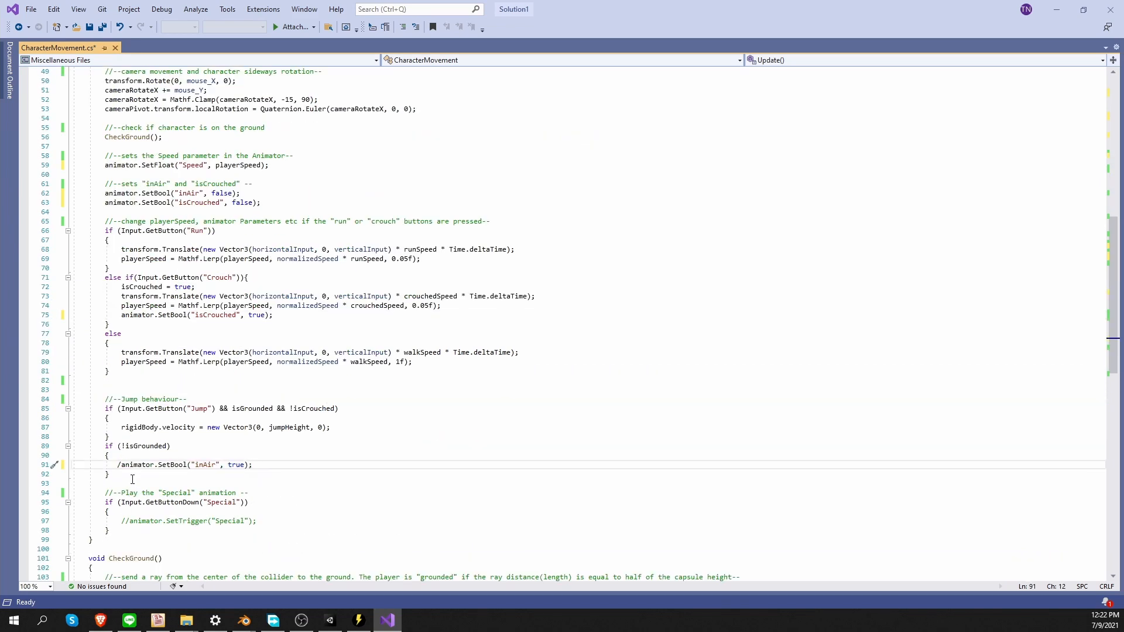
pyautogui.press('BackSpace')
# Uncomment the animator.SetTrigger("Special") line and check the animator references in the rest of the script
pyautogui.click(129, 521)
pyautogui.press('BackSpace')
pyautogui.press('BackSpace')
pyautogui.scroll(-6, 132, 498)
pyautogui.doubleClick(146, 355)
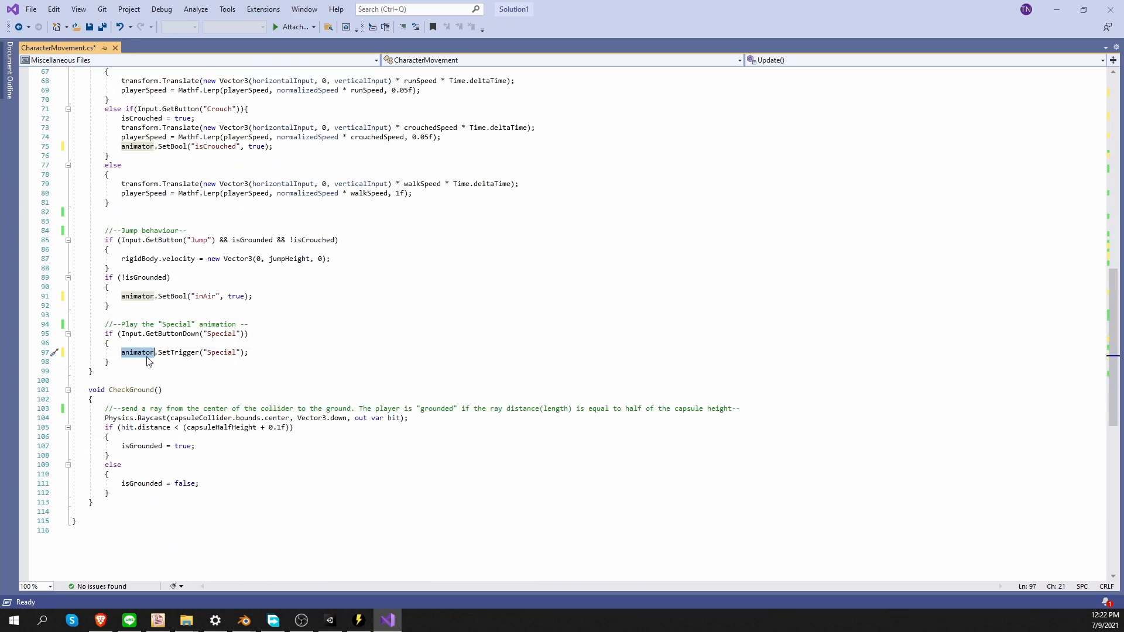
# Return to the start of the CharacterMovement script and save the file
pyautogui.hotkey('ctrl', 'f')
pyautogui.scroll(20, 266, 404)
pyautogui.click(296, 306)
pyautogui.hotkey('ctrl', 's')
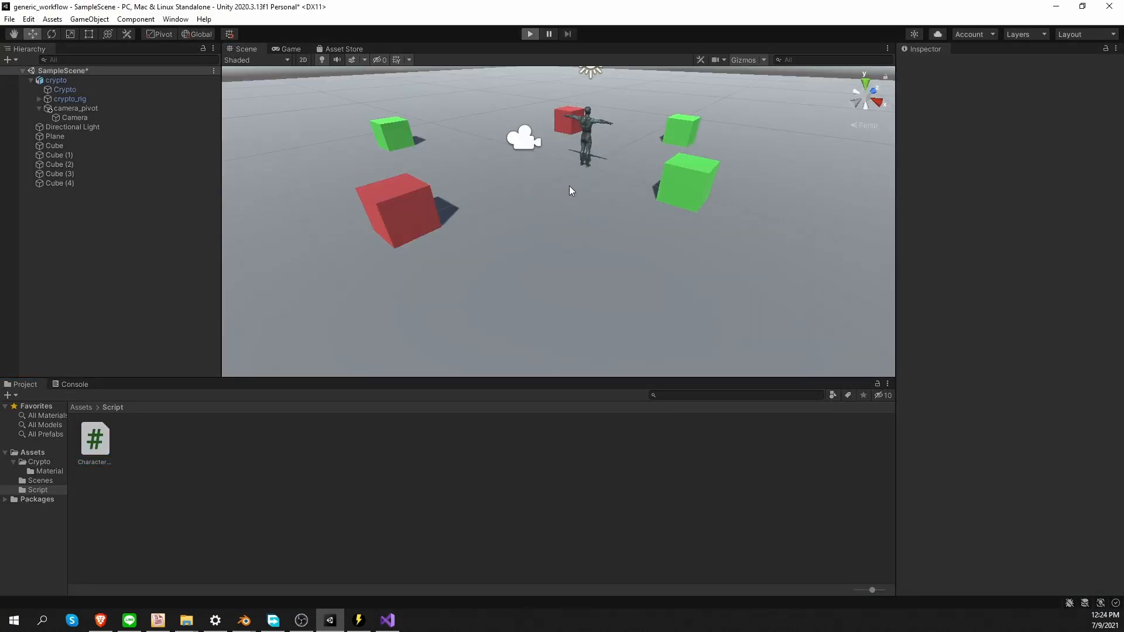
# Switch to Unity, test the scene in Play mode and check the Console messages
pyautogui.hotkey('ctrl', 'p')
pyautogui.click(72, 384)
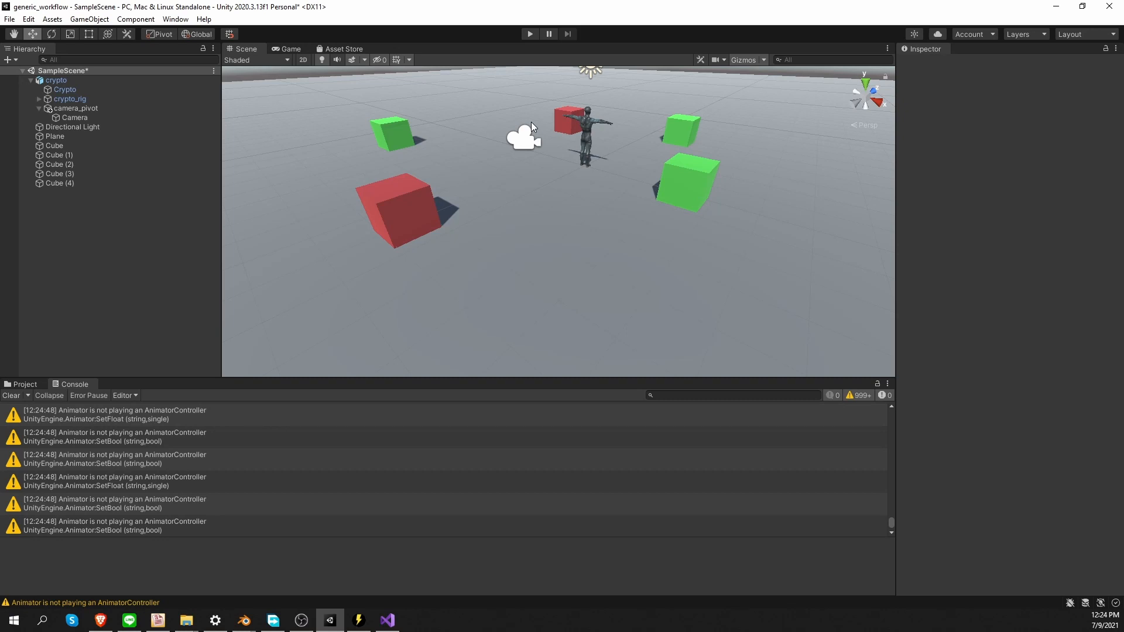
pyautogui.click(27, 384)
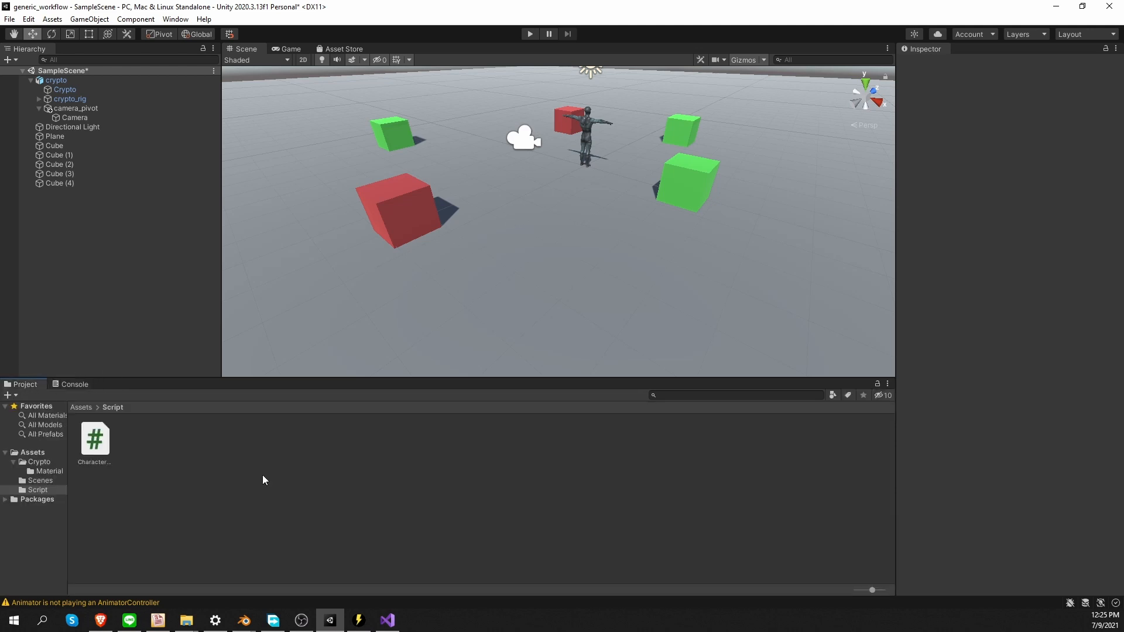
# Create an Animator Controller named ANIM_crypto in the Crypto assets folder
pyautogui.click(41, 463)
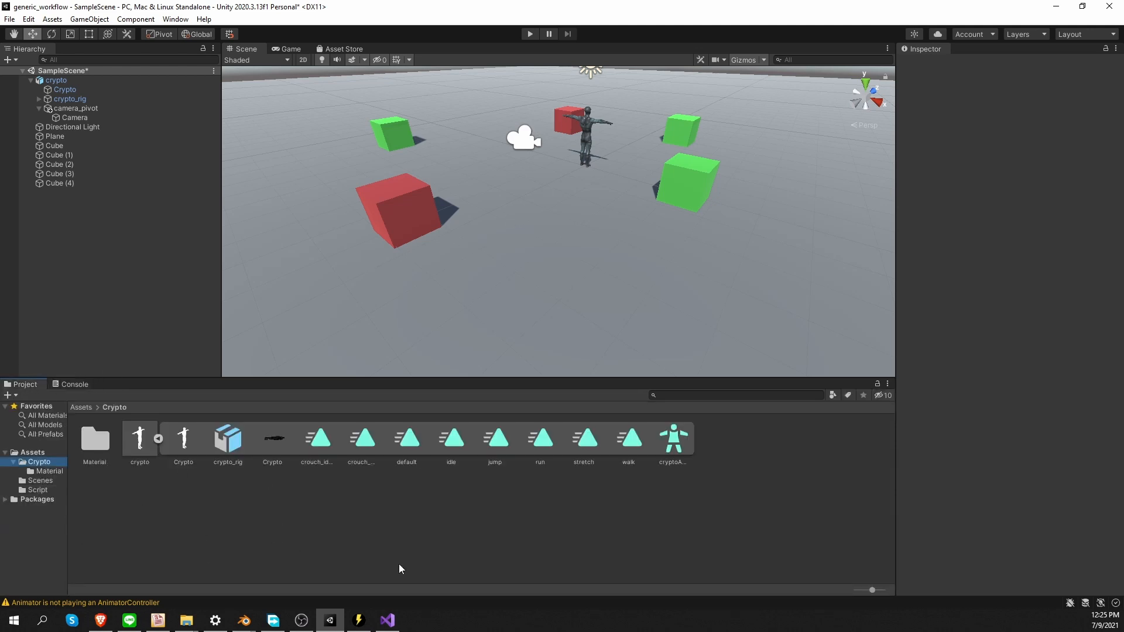
pyautogui.rightClick(775, 504)
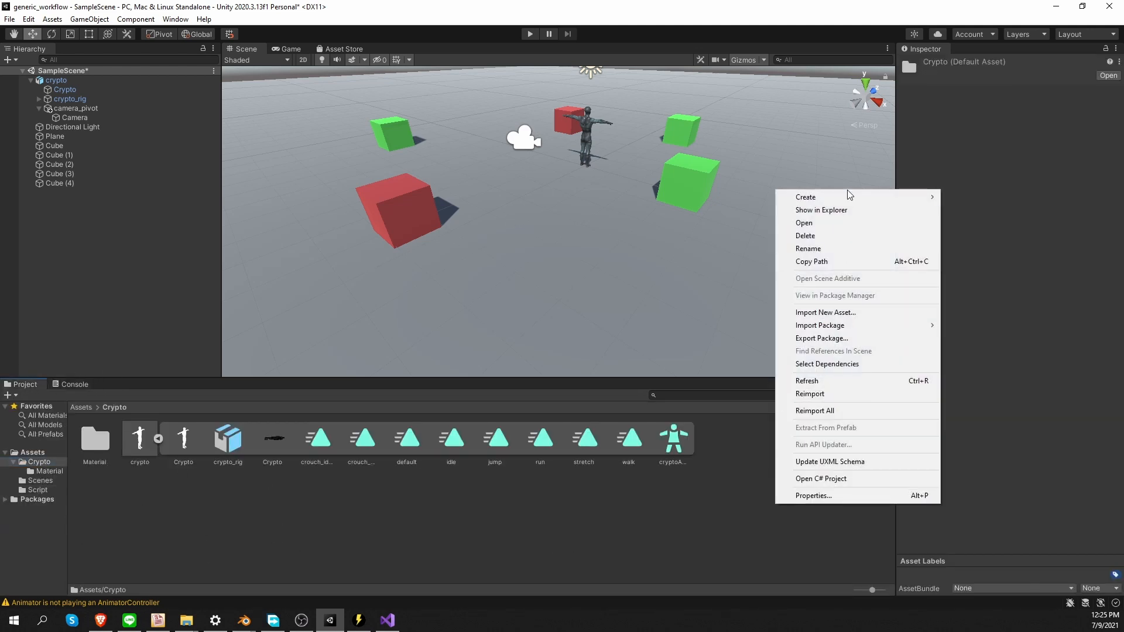
pyautogui.moveTo(868, 200)
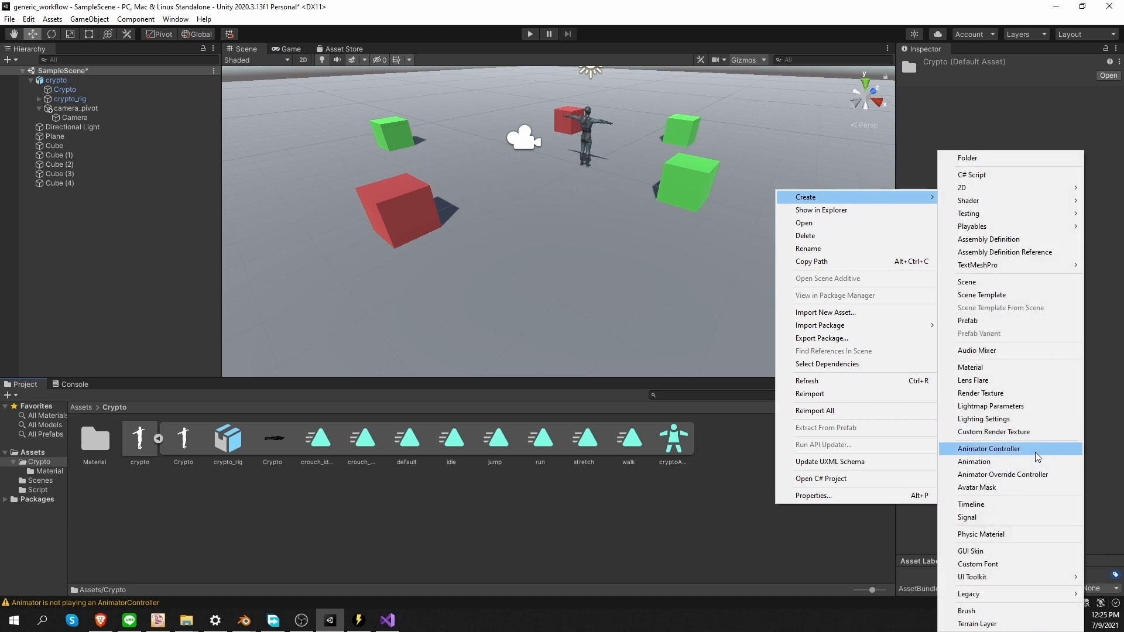
pyautogui.click(1035, 452)
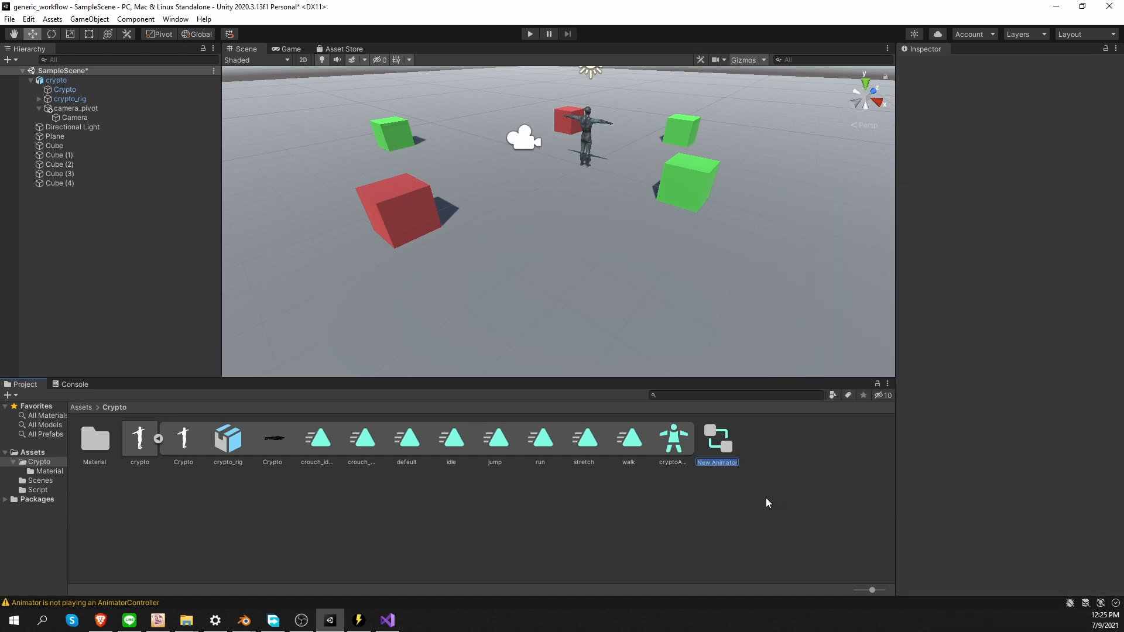
pyautogui.write('ANIM_cryp...')
pyautogui.press('Return')
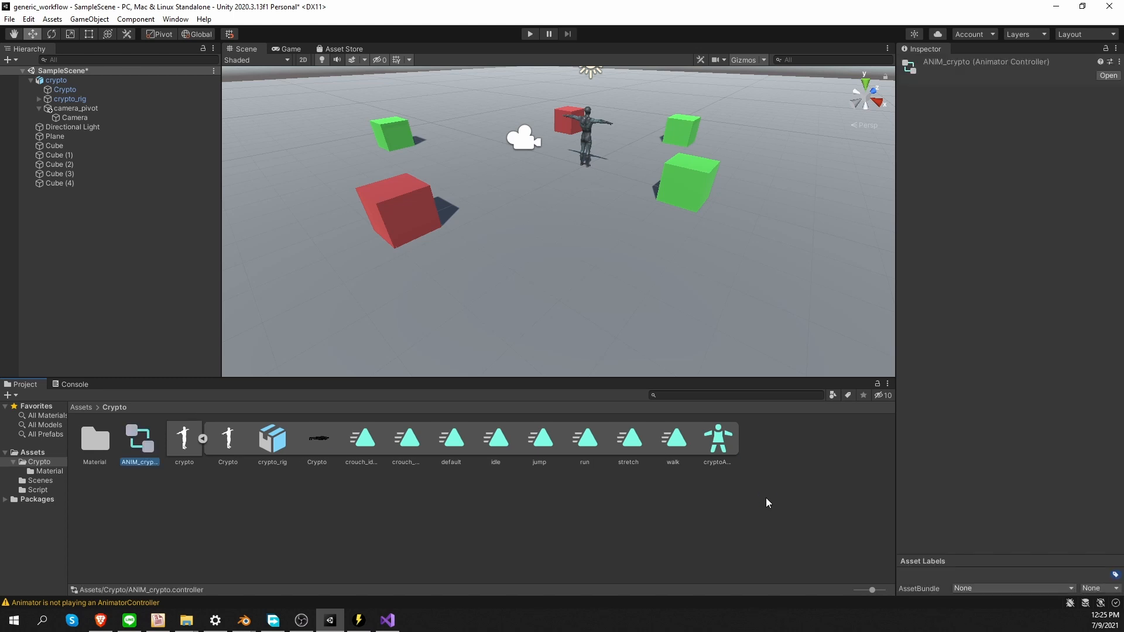
# Open the ANIM_crypto controller for editing and add a Float parameter named "Speed"
pyautogui.doubleClick(142, 441)
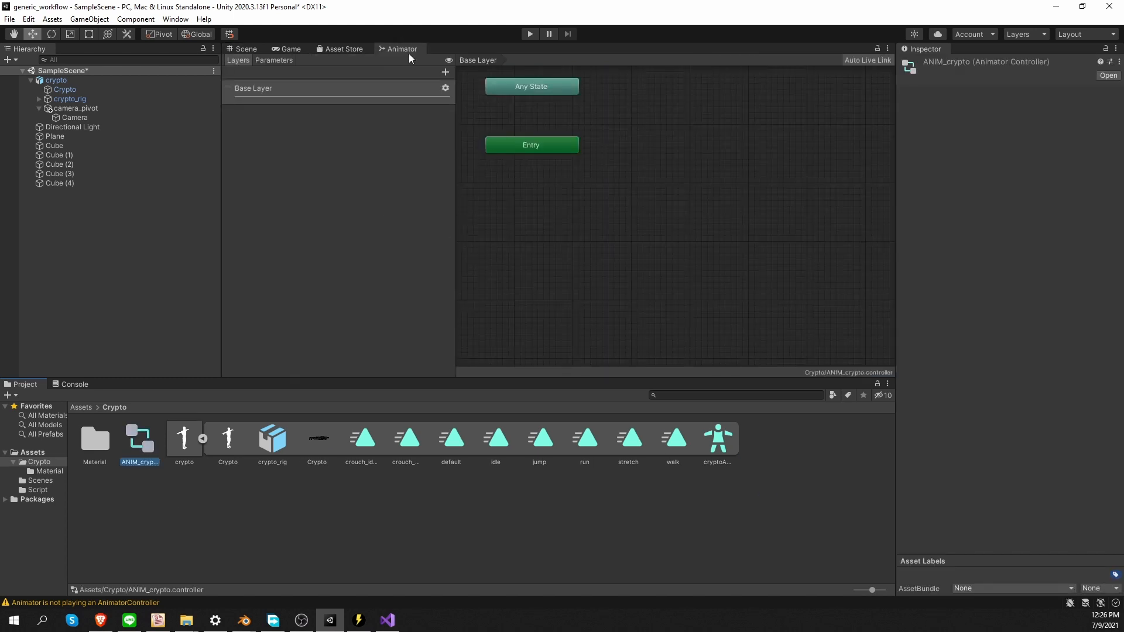
pyautogui.moveTo(521, 205); pyautogui.dragTo(616, 282, button='middle')
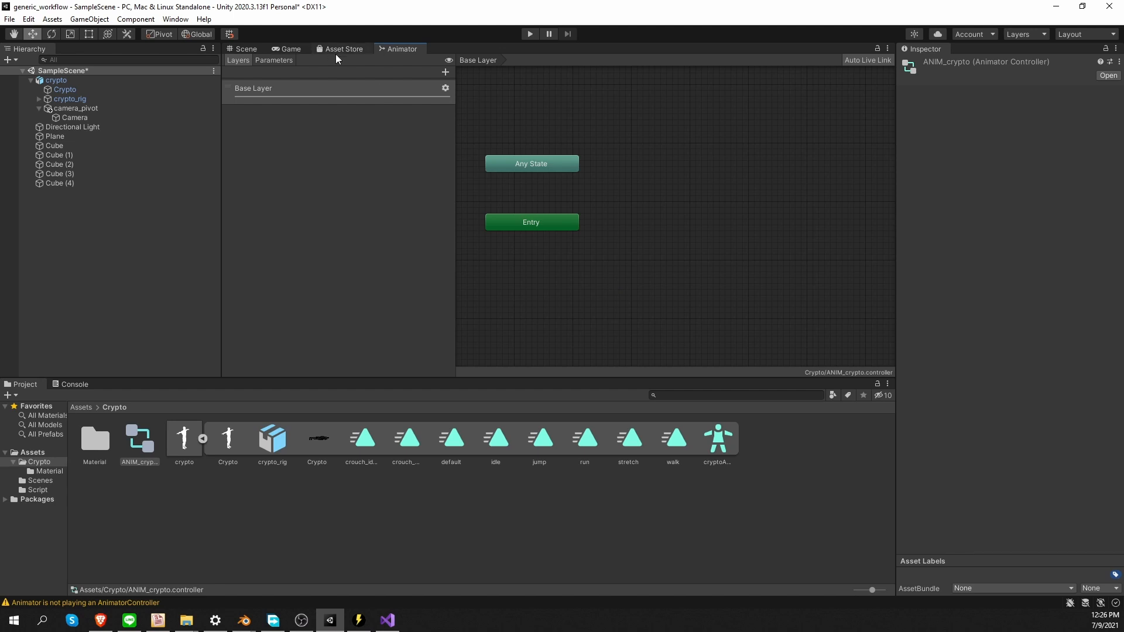
pyautogui.click(273, 60)
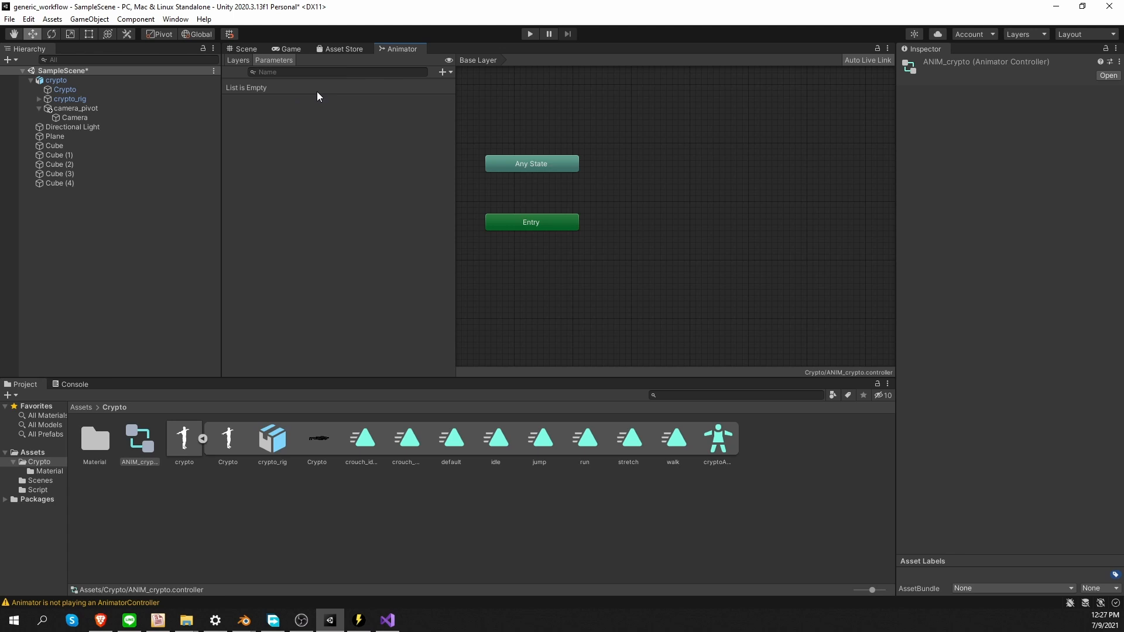
pyautogui.click(443, 72)
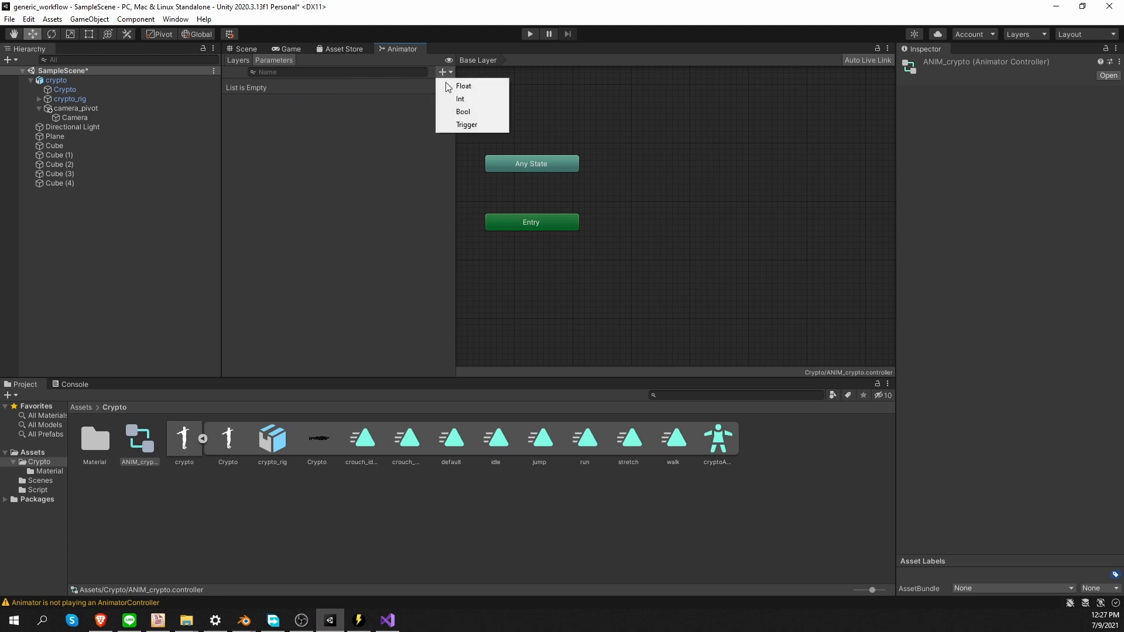
pyautogui.click(459, 85)
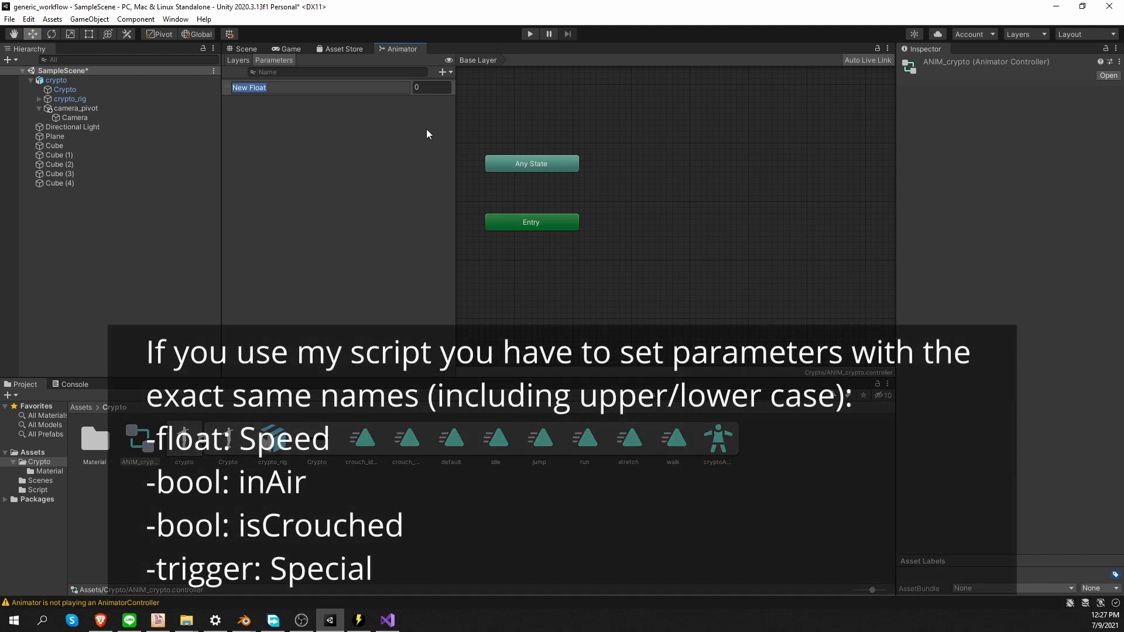
pyautogui.write('Speed')
pyautogui.press('Return')
# Add two Bool parameters named "inAir" and "isCrouched" to the animator controller
pyautogui.click(442, 71)
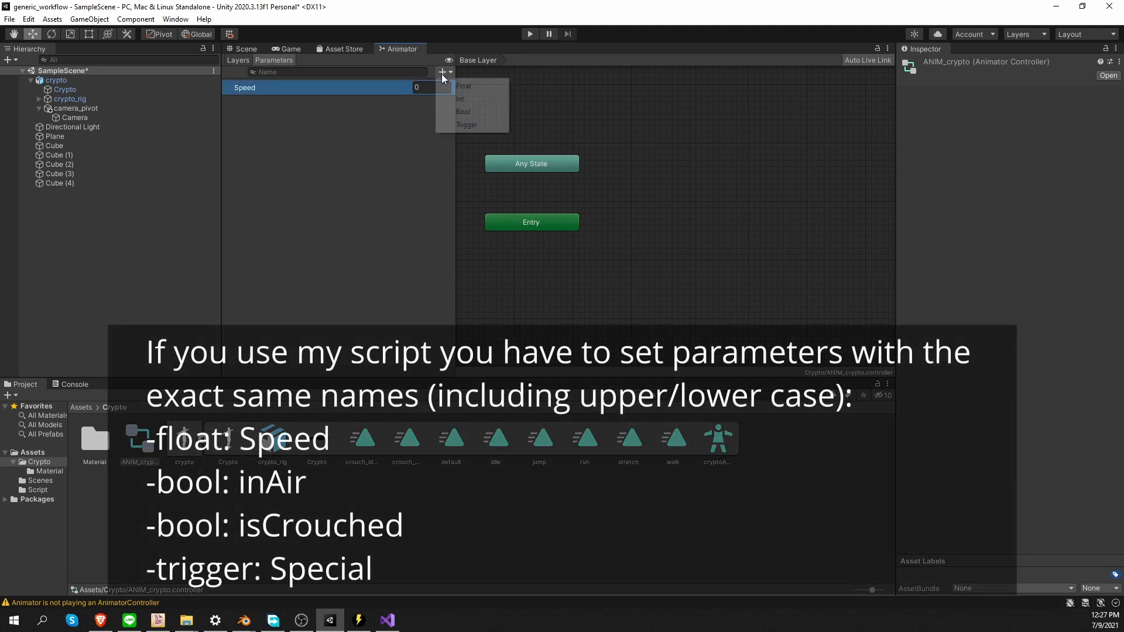
pyautogui.click(480, 111)
pyautogui.write('in')
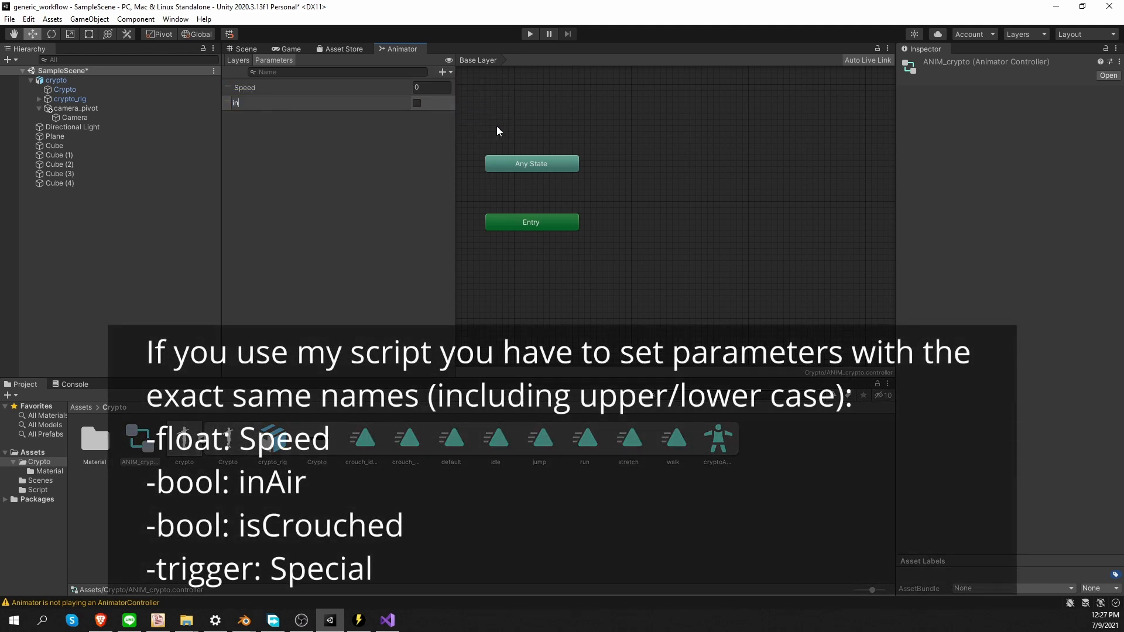
pyautogui.write('Air')
pyautogui.press('Return')
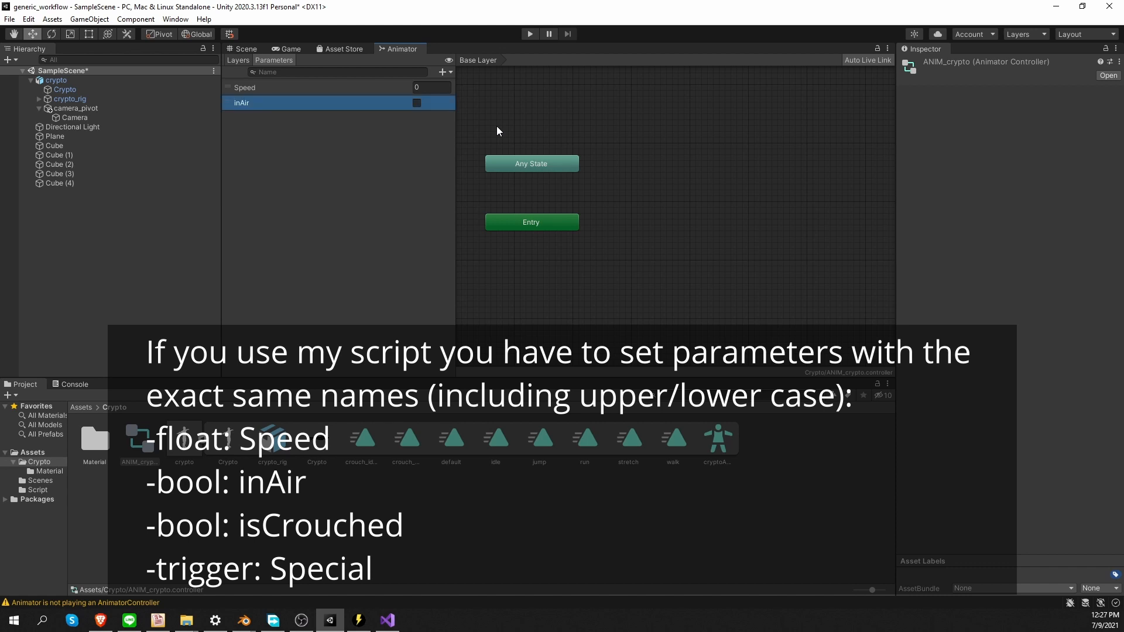
pyautogui.click(443, 71)
pyautogui.click(464, 111)
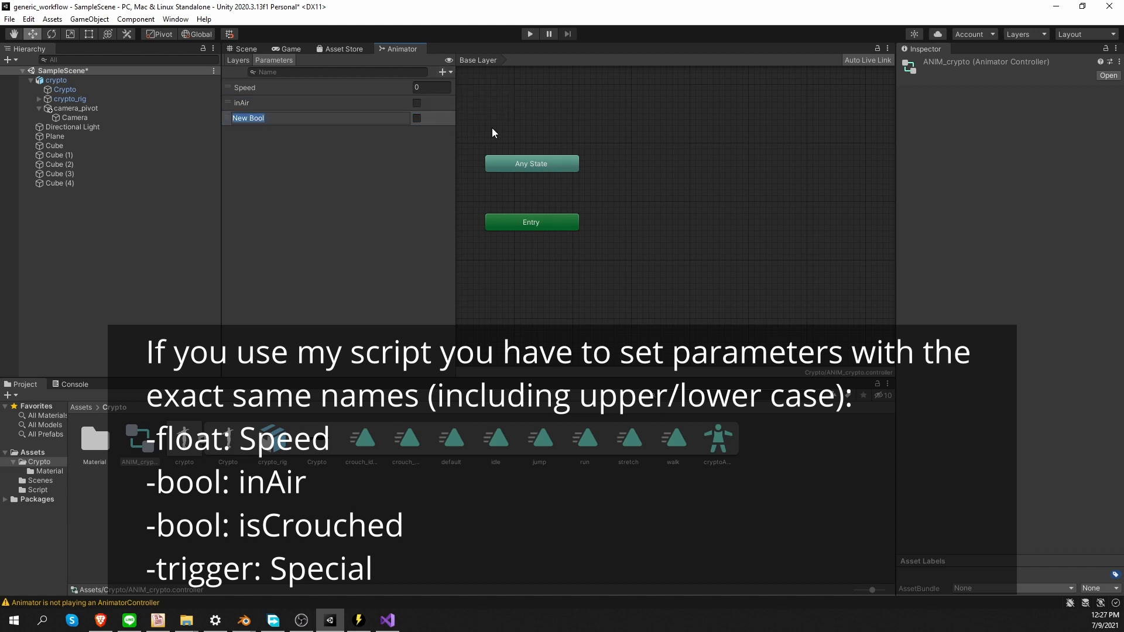
pyautogui.write('isCrouched')
pyautogui.press('Return')
pyautogui.click(493, 133)
# Add a Trigger parameter named "Special" to the animator controller
pyautogui.click(443, 71)
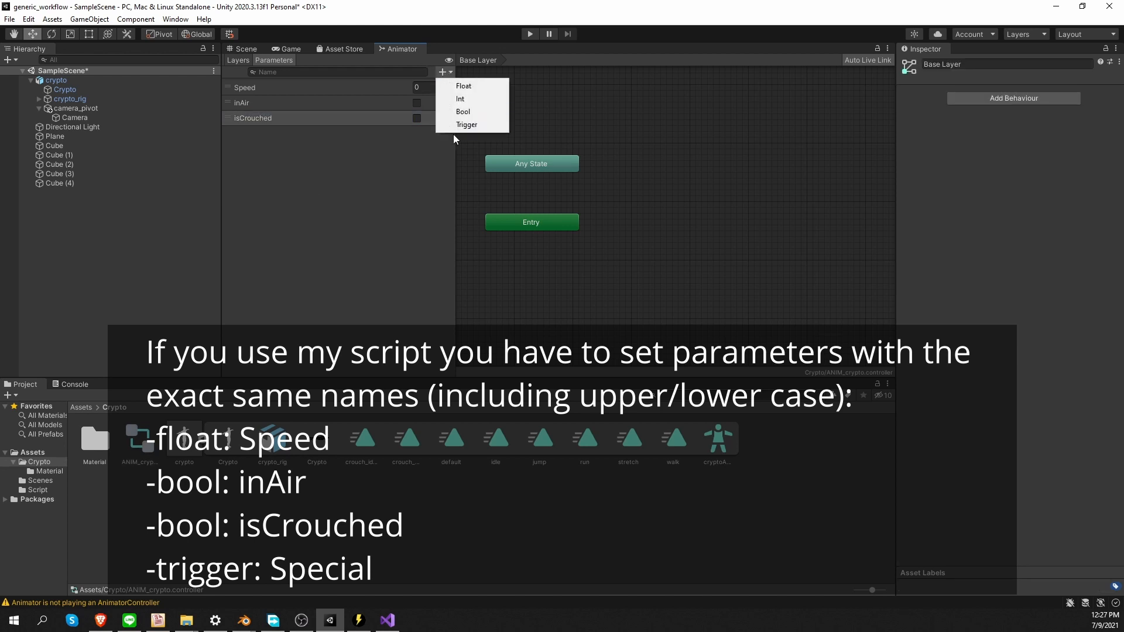
pyautogui.click(464, 125)
pyautogui.write('Special')
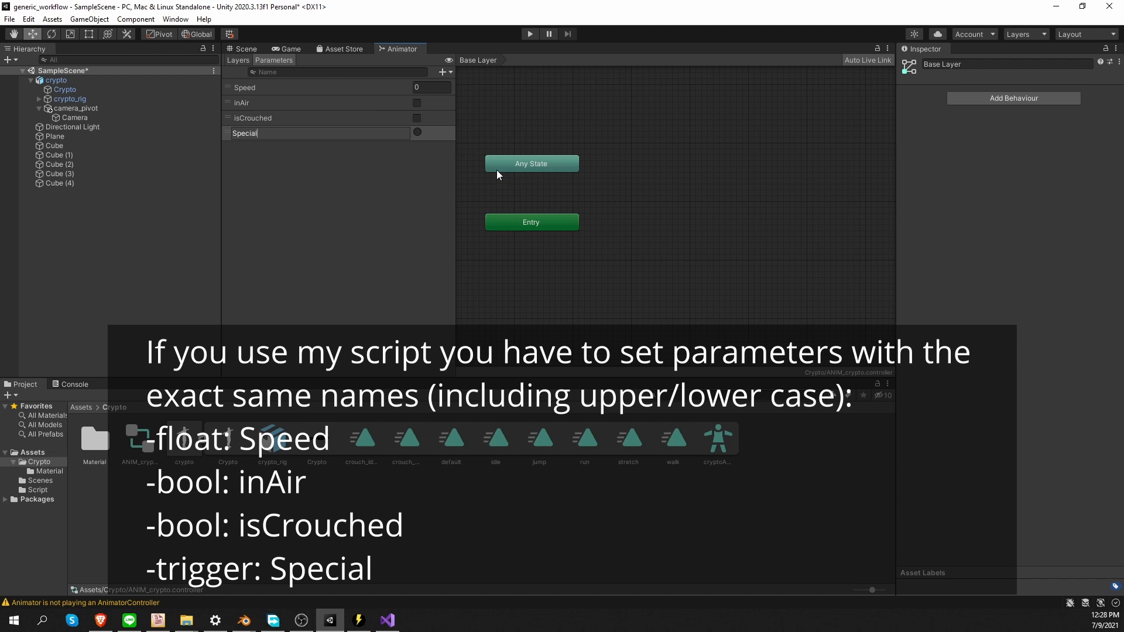
pyautogui.press('Return')
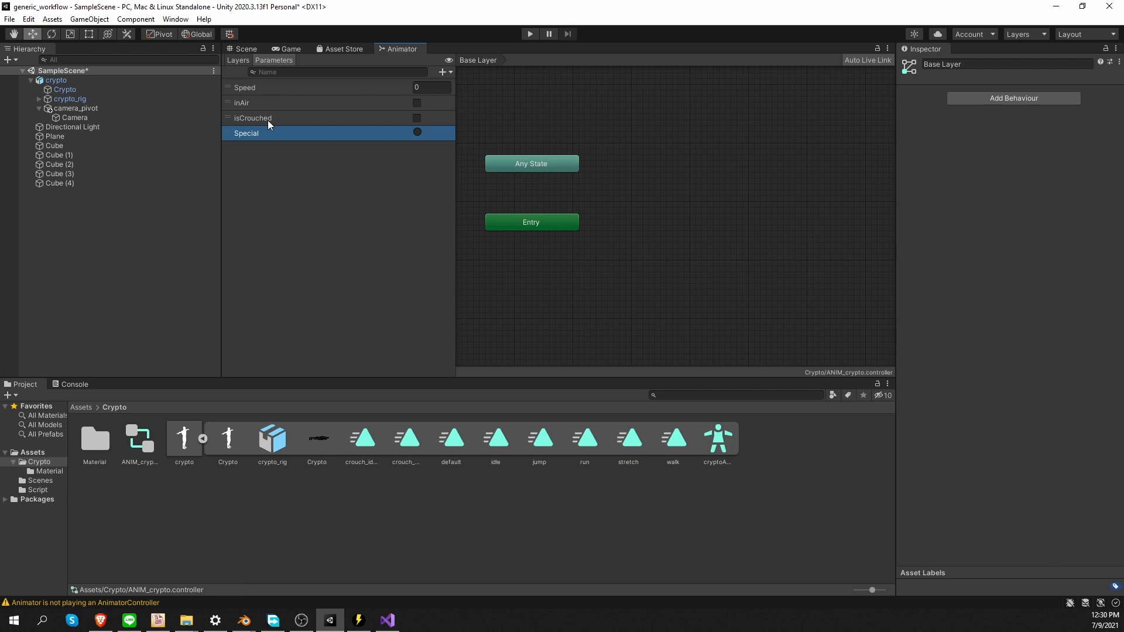
# Create a state from a new blend tree in the Base Layer, beside the Entry node
pyautogui.click(241, 63)
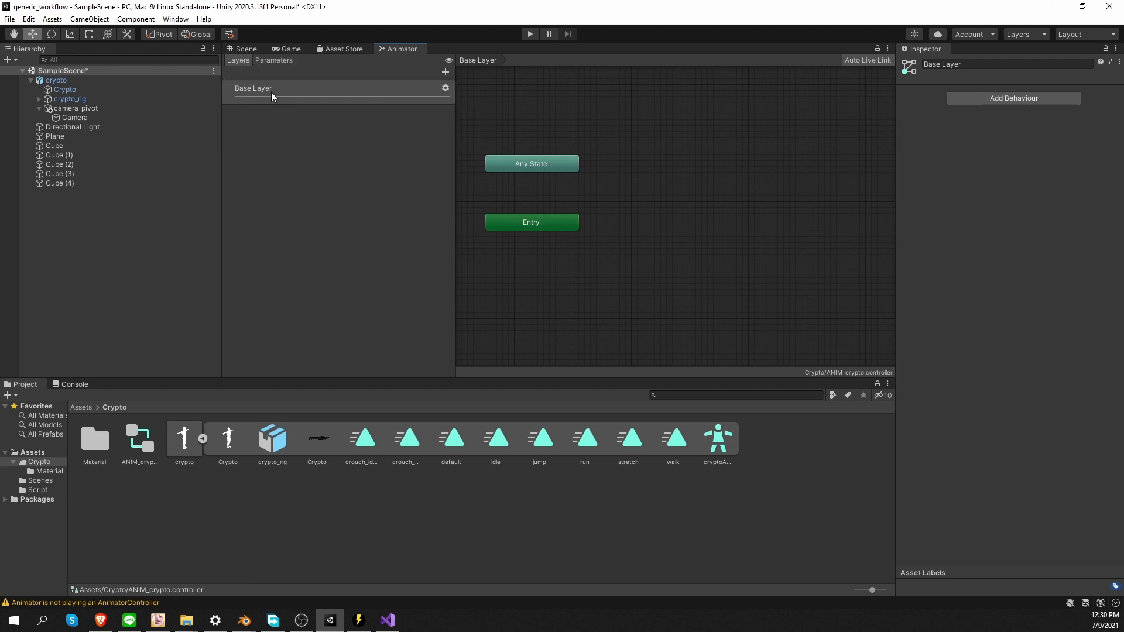
pyautogui.rightClick(676, 215)
pyautogui.moveTo(720, 227)
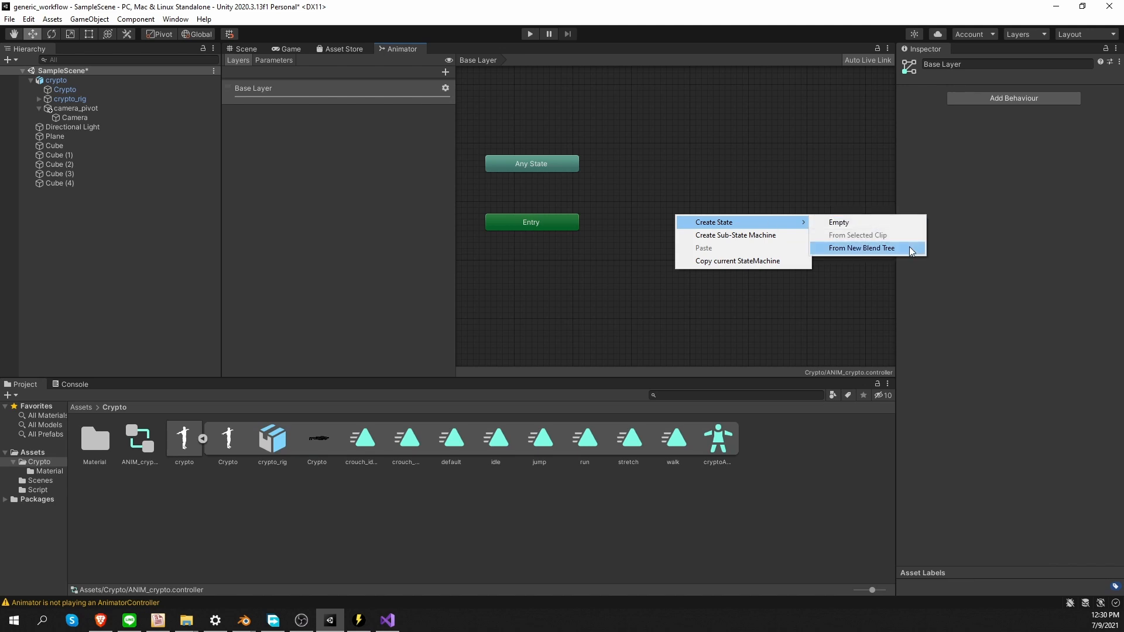
pyautogui.click(880, 250)
pyautogui.click(711, 233)
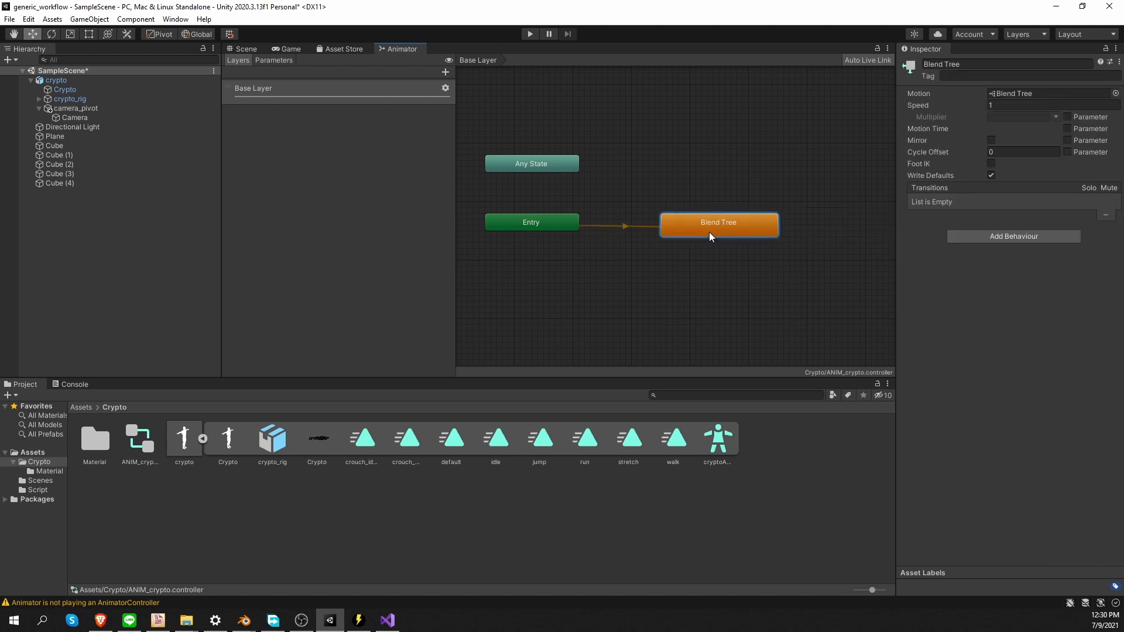
# Open the blend tree state and rename it Idle/Walk/Run
pyautogui.doubleClick(713, 223)
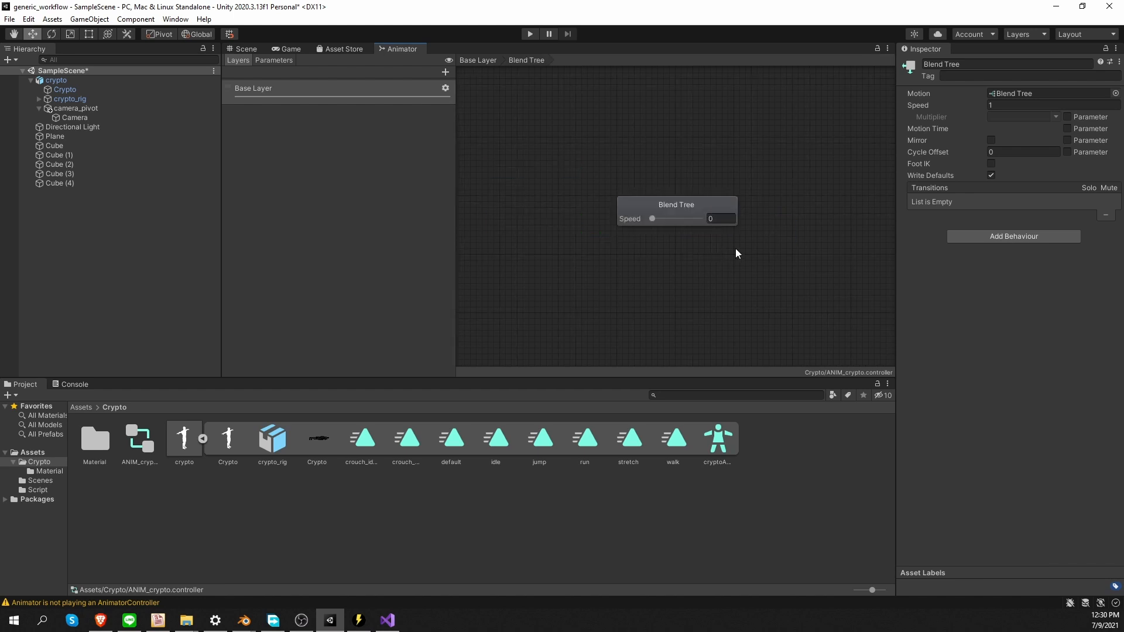
pyautogui.click(1007, 65)
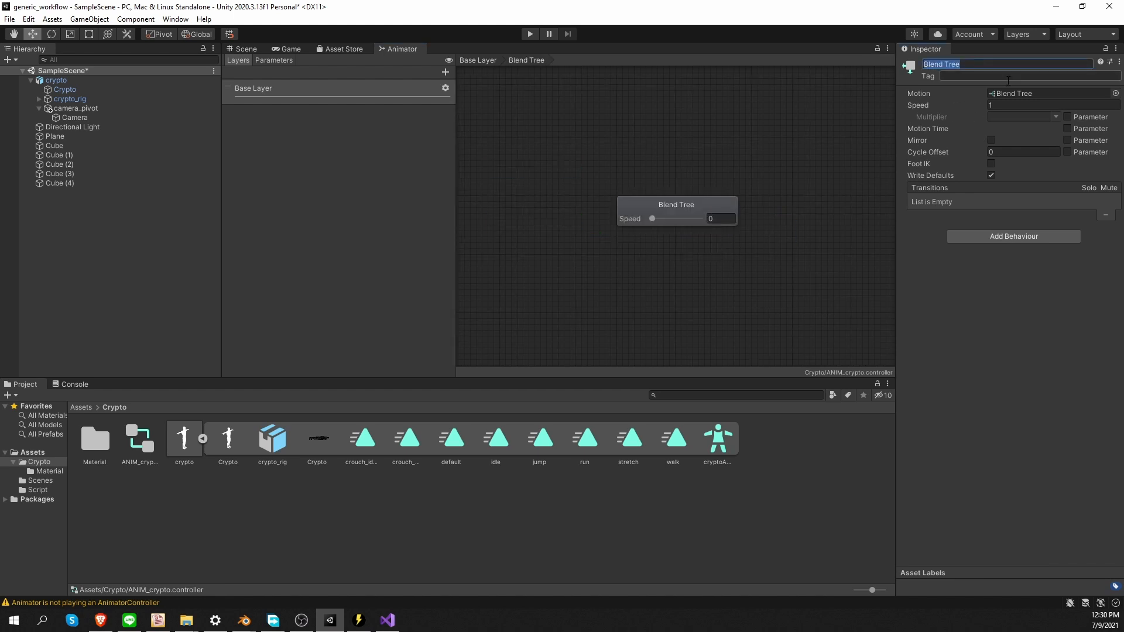
pyautogui.write('Ide')
pyautogui.press('BackSpace')
pyautogui.press('BackSpace')
pyautogui.write('le/Walk/Run')
pyautogui.press('Return')
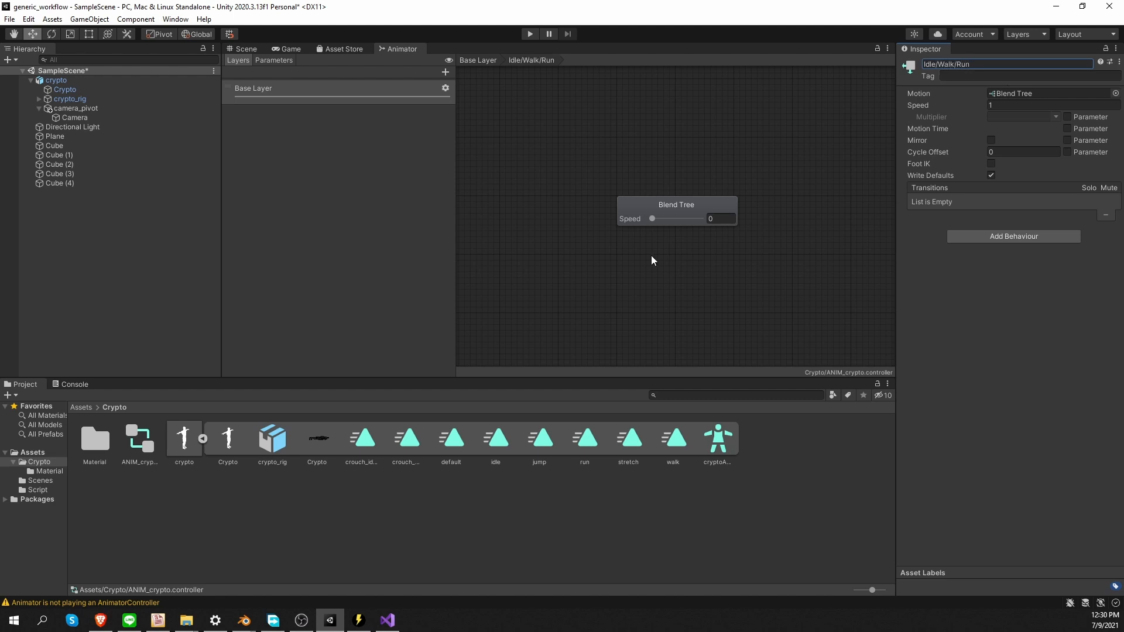
# Add three empty motion fields to the blend tree
pyautogui.click(668, 206)
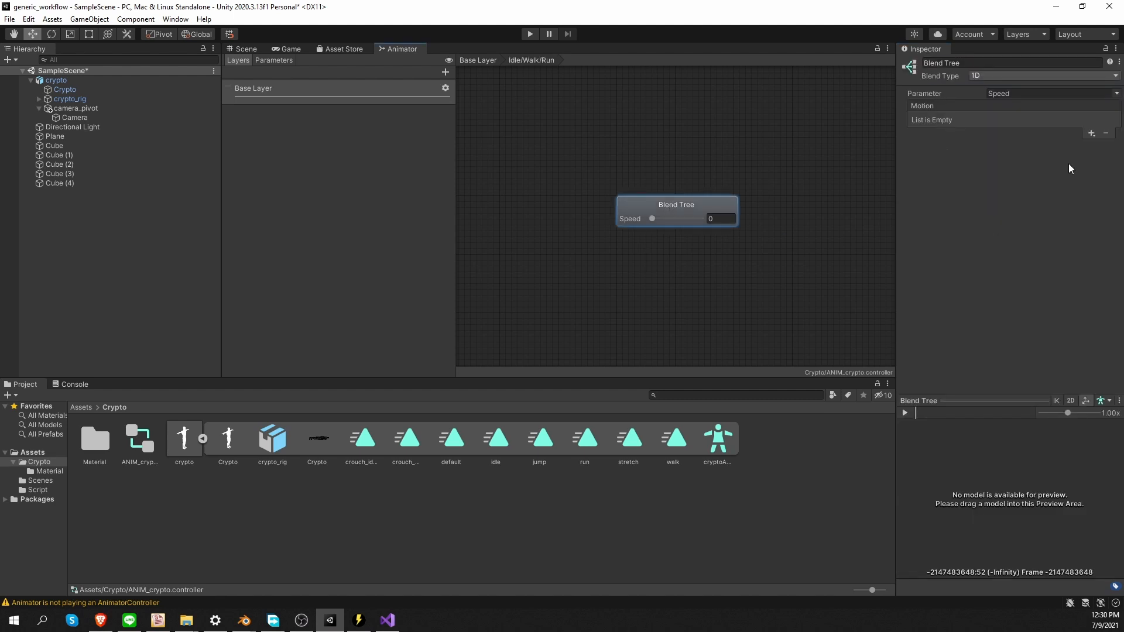
pyautogui.click(1091, 134)
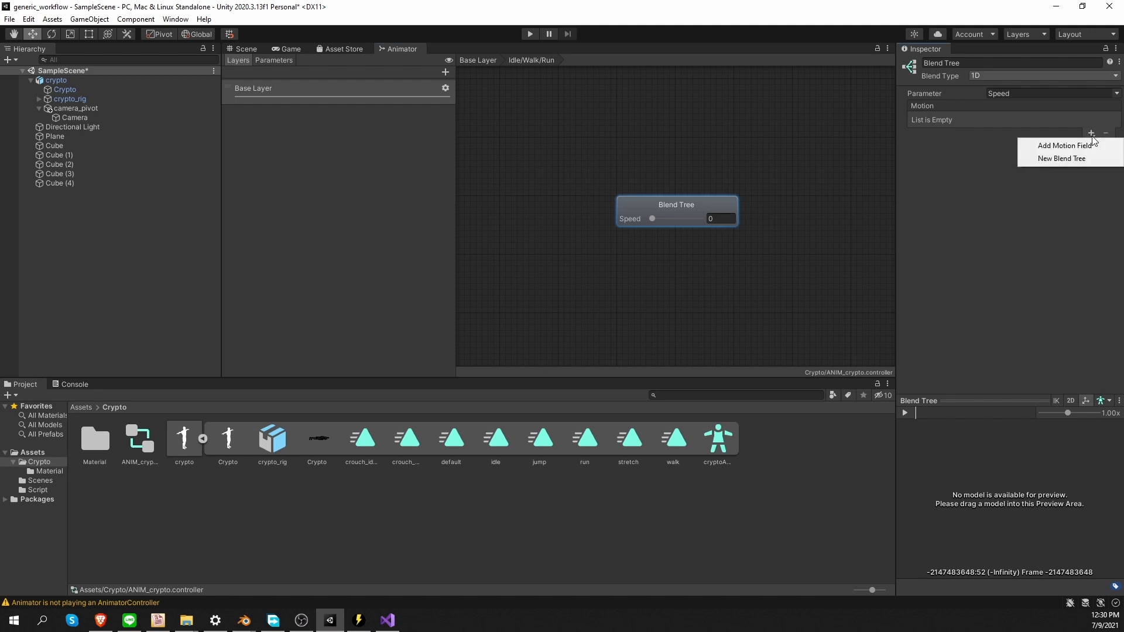
pyautogui.click(1092, 146)
pyautogui.click(1091, 134)
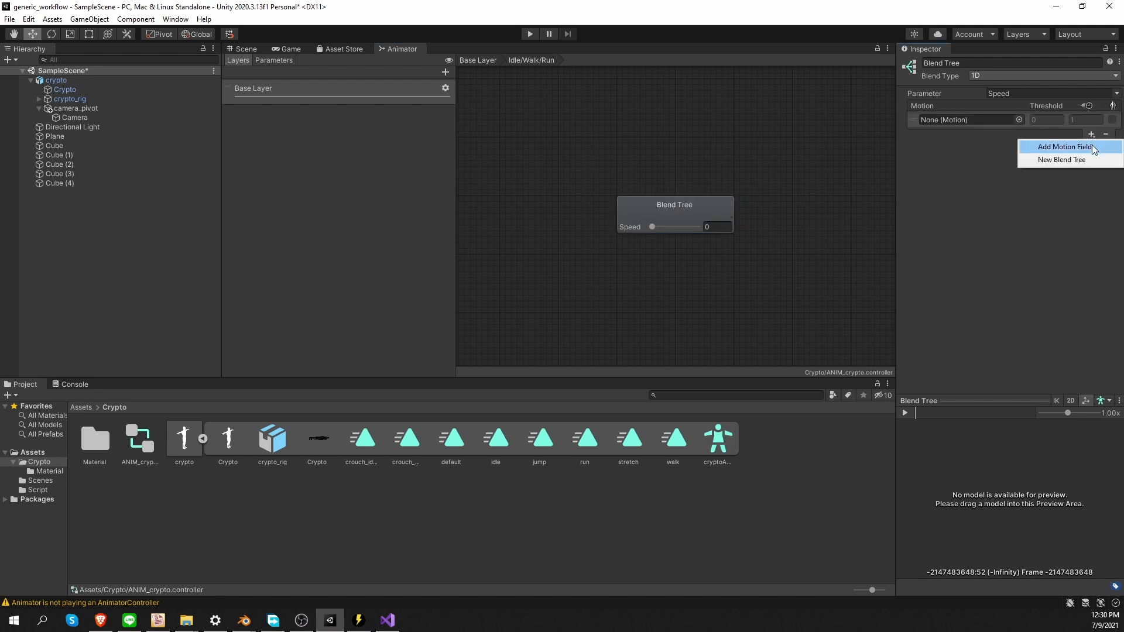
pyautogui.click(1091, 145)
pyautogui.click(1091, 186)
pyautogui.click(1091, 199)
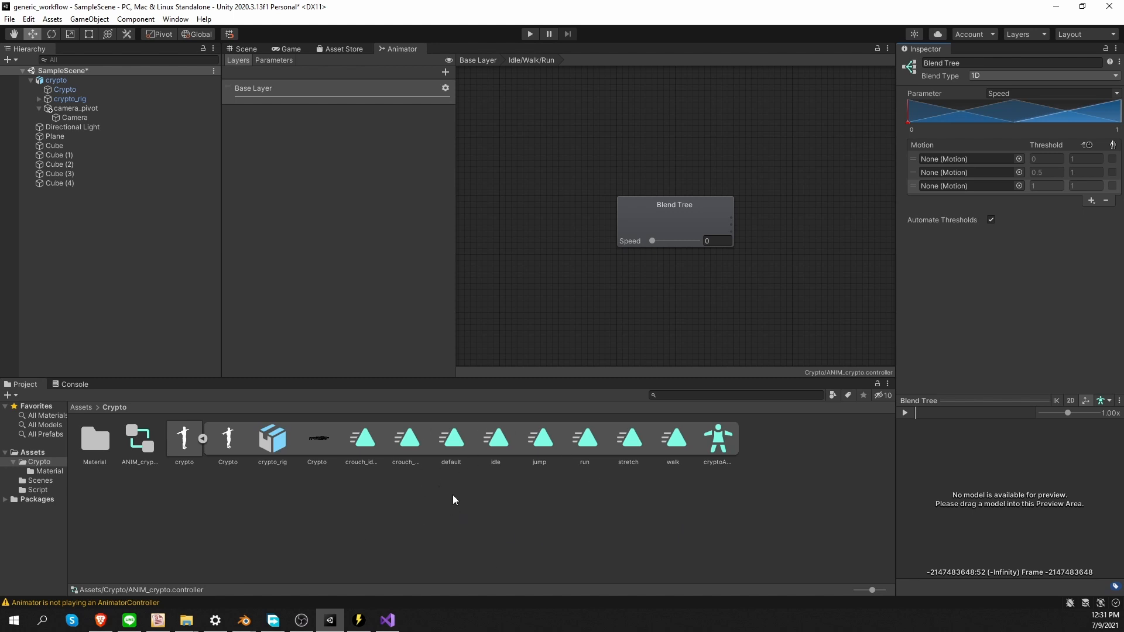
# Assign the idle, walk and run clips, in that order, to the blend tree's three motion fields
pyautogui.keyDown('ctrl'); pyautogui.scroll(-1, 453, 491); pyautogui.keyUp('ctrl')
pyautogui.keyDown('ctrl'); pyautogui.scroll(-2, 453, 492); pyautogui.keyUp('ctrl')
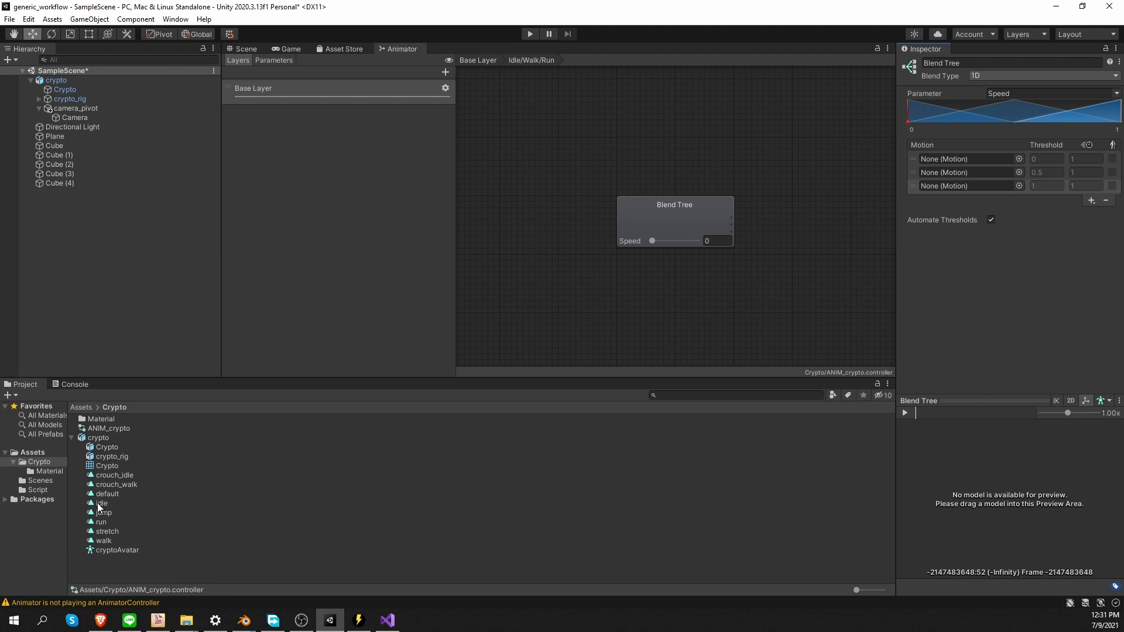
pyautogui.moveTo(100, 502); pyautogui.dragTo(980, 156)
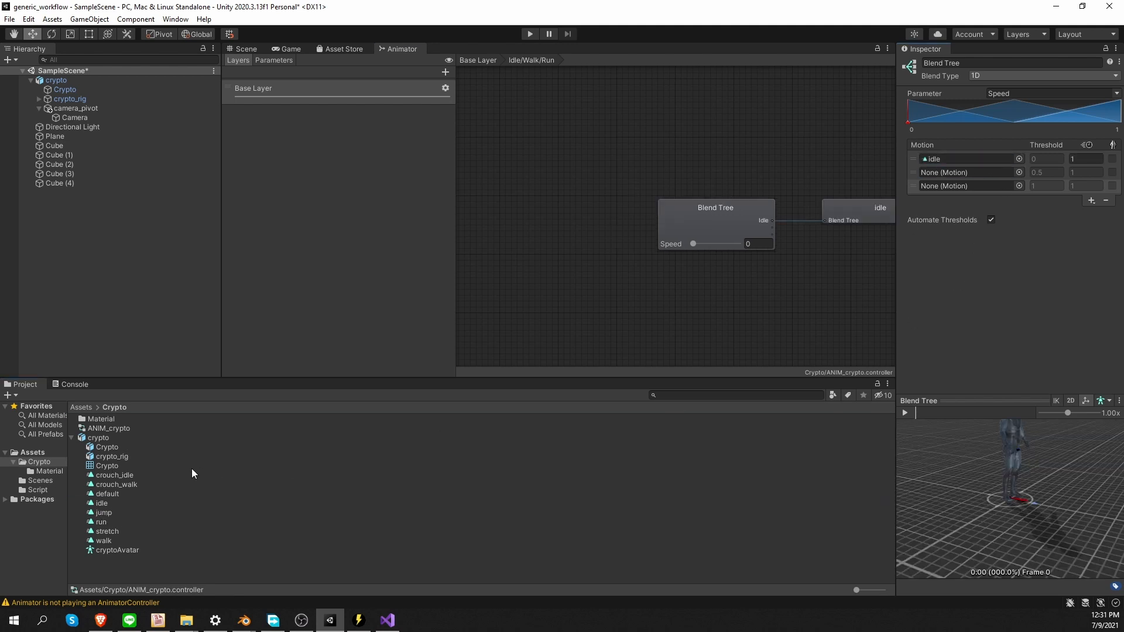
pyautogui.click(118, 542)
pyautogui.moveTo(118, 542); pyautogui.dragTo(960, 173)
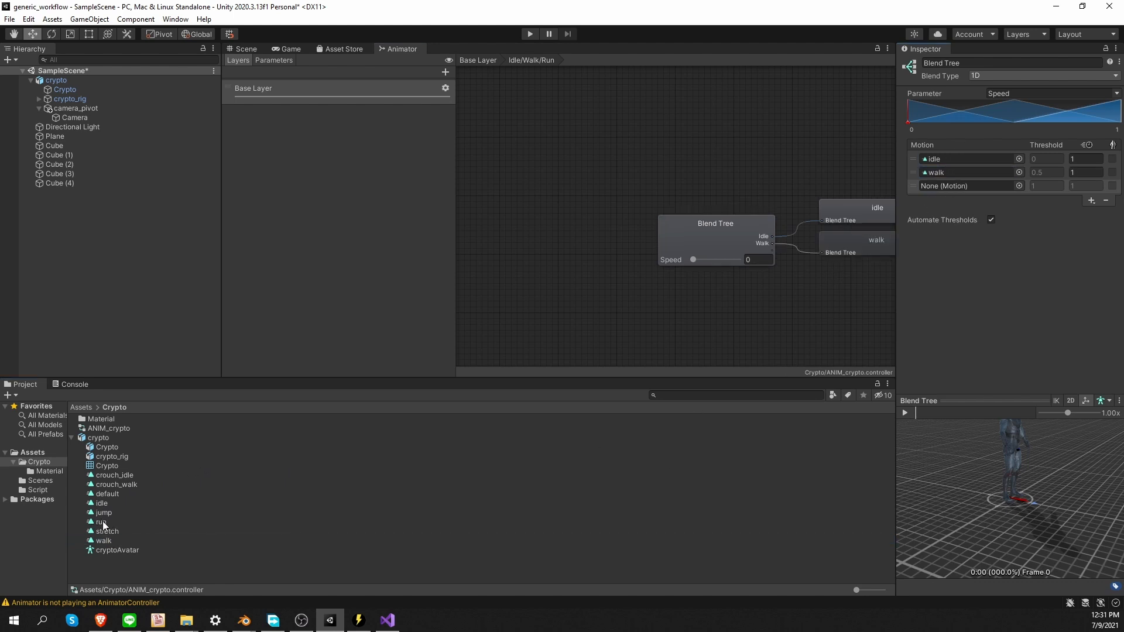
pyautogui.moveTo(104, 522); pyautogui.dragTo(945, 188)
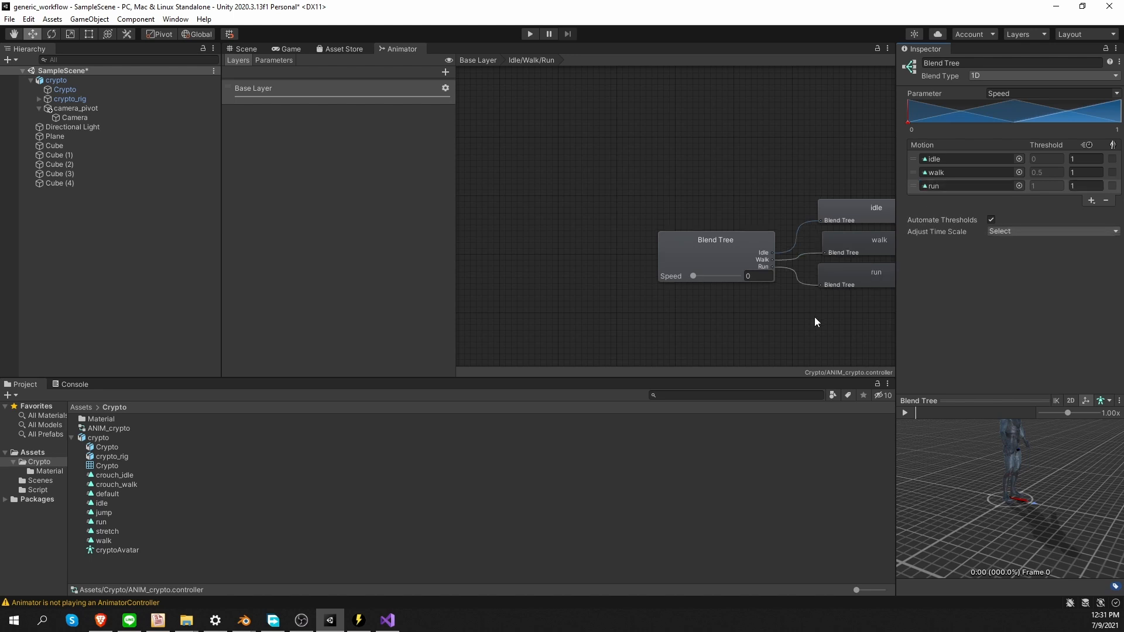
# Turn off Automate Thresholds, set the run threshold to 8 and walk to 3, and check them against the crypto object's movement speeds
pyautogui.click(990, 220)
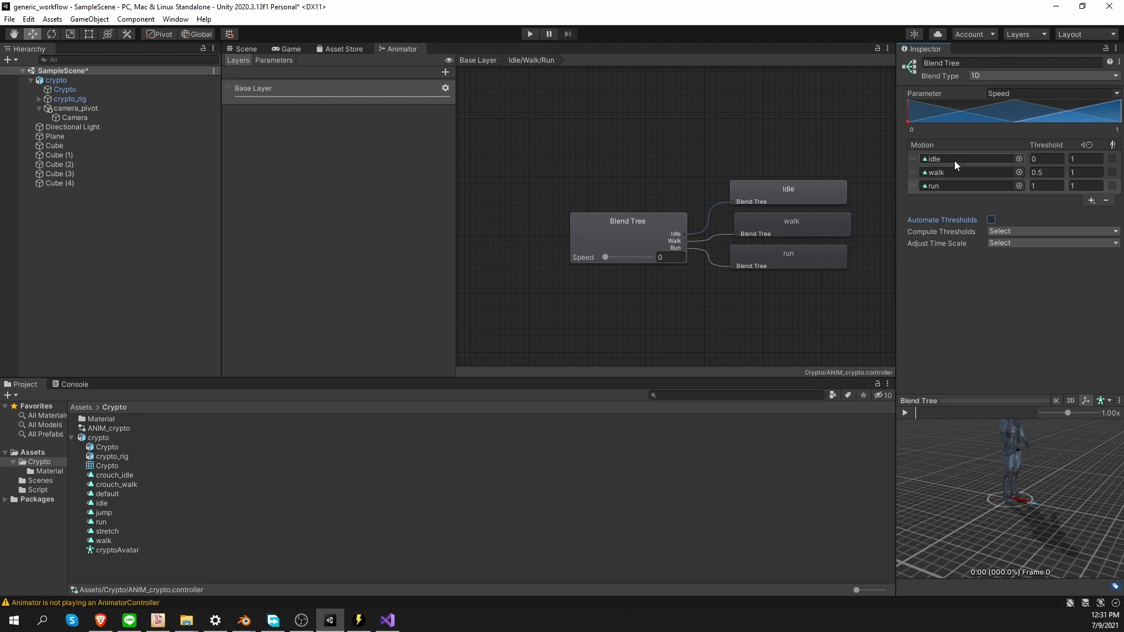
pyautogui.click(1053, 188)
pyautogui.write('8')
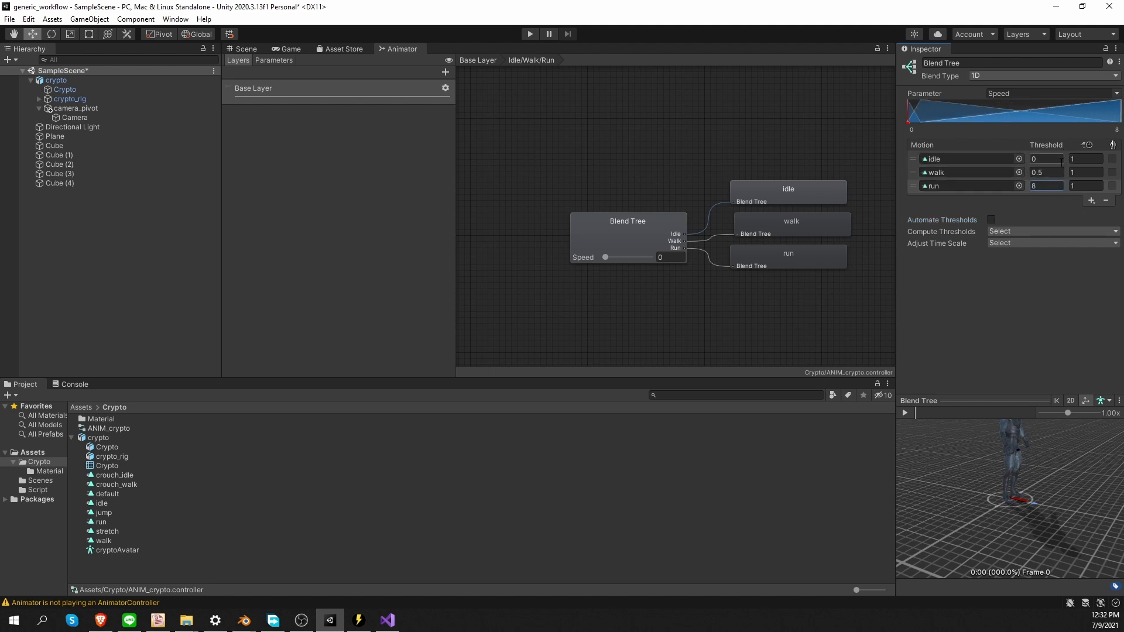
pyautogui.click(1055, 171)
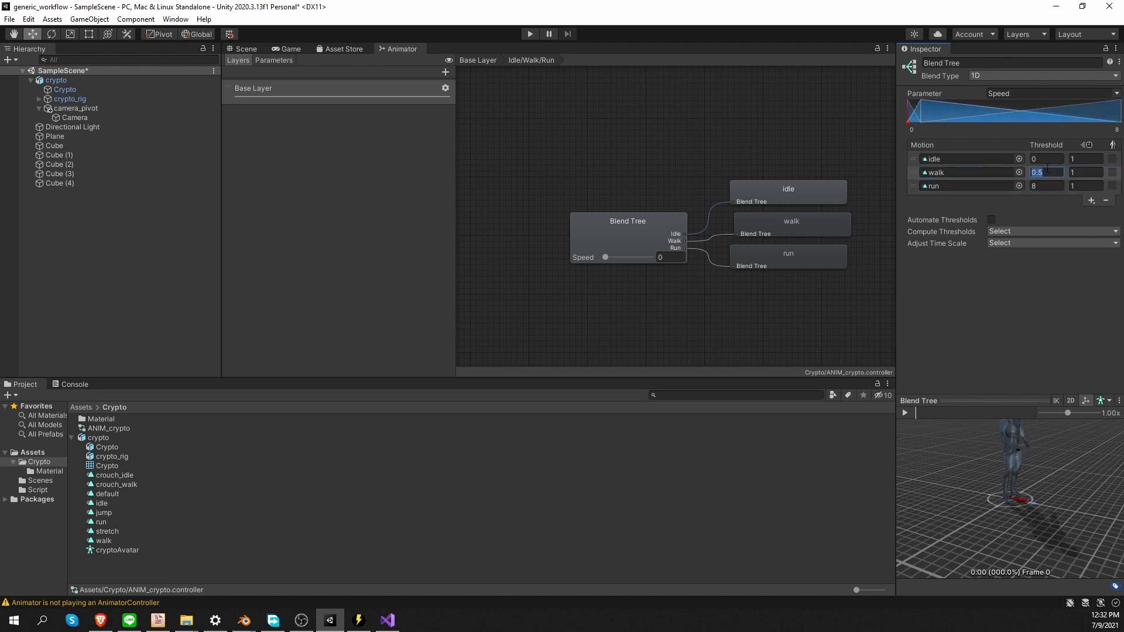
pyautogui.write('3')
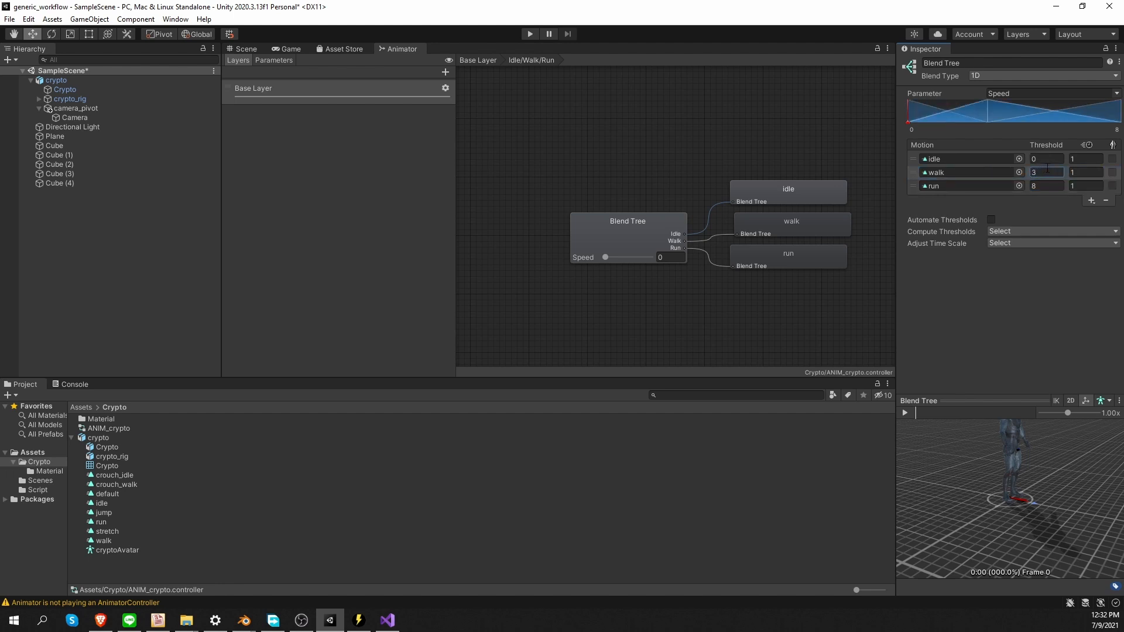
pyautogui.click(114, 82)
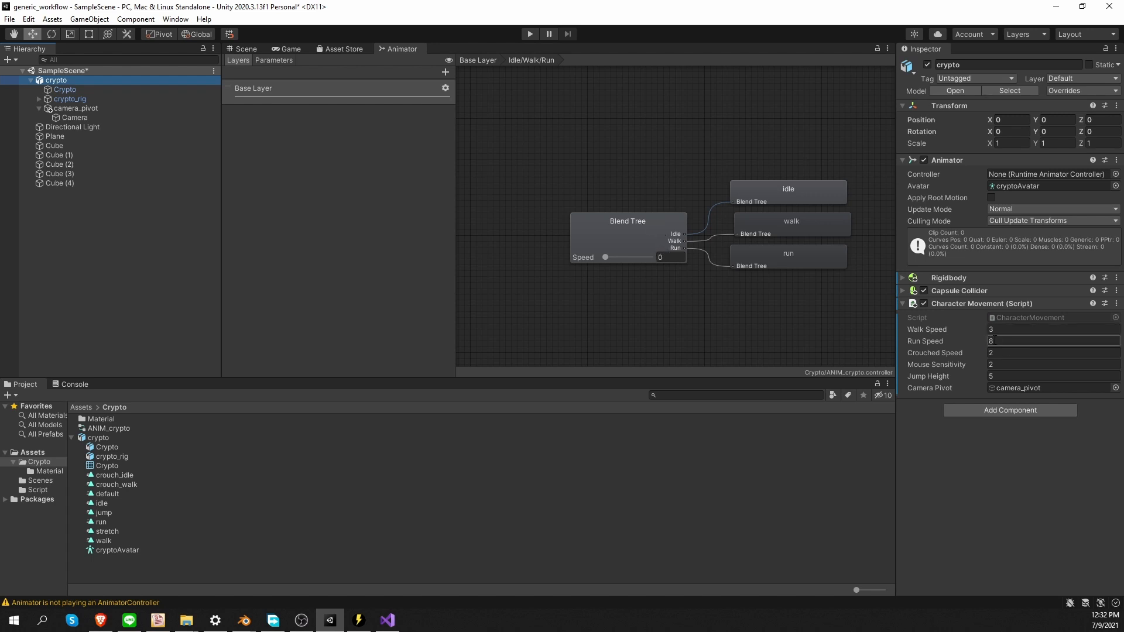
pyautogui.click(614, 218)
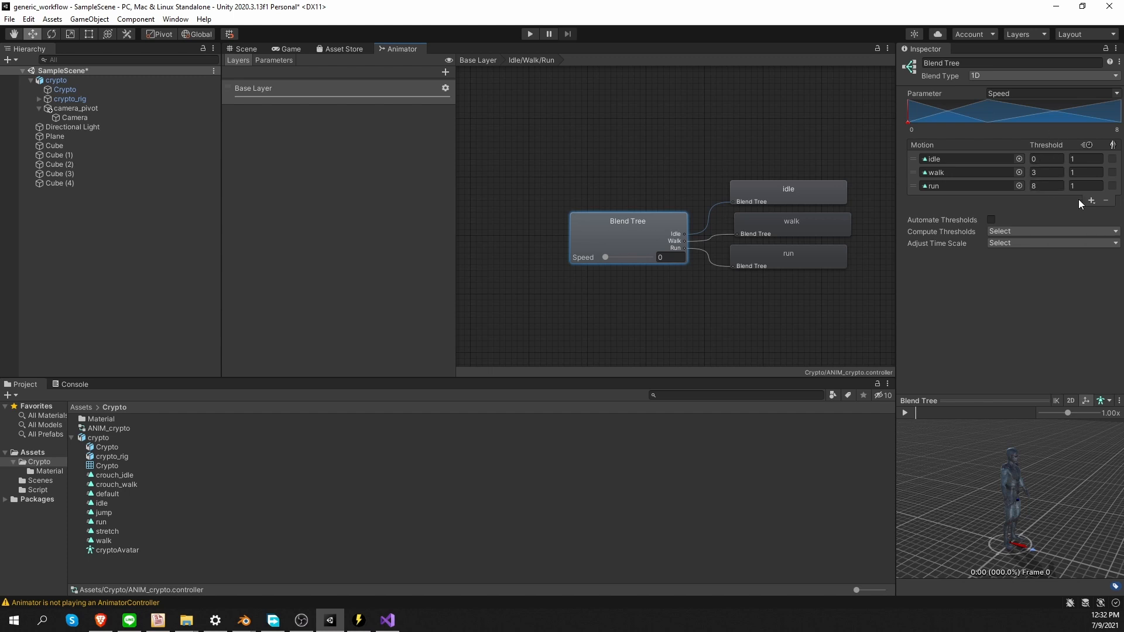
# Highlight the walk motion in the blend graph and review the animator controller's parameter list
pyautogui.click(945, 114)
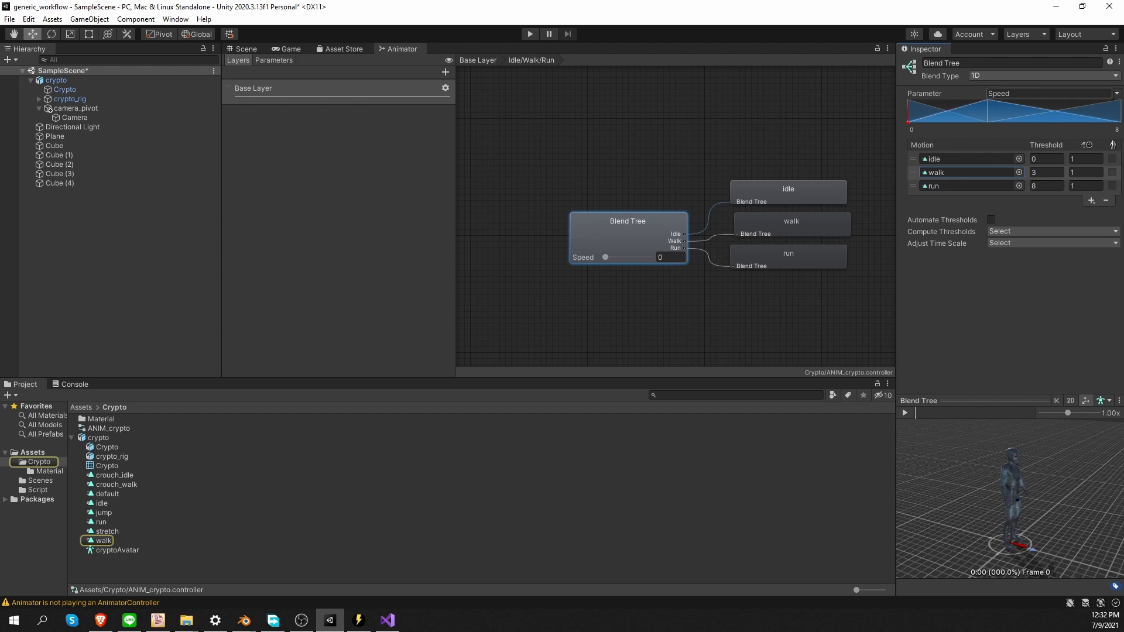
pyautogui.click(273, 61)
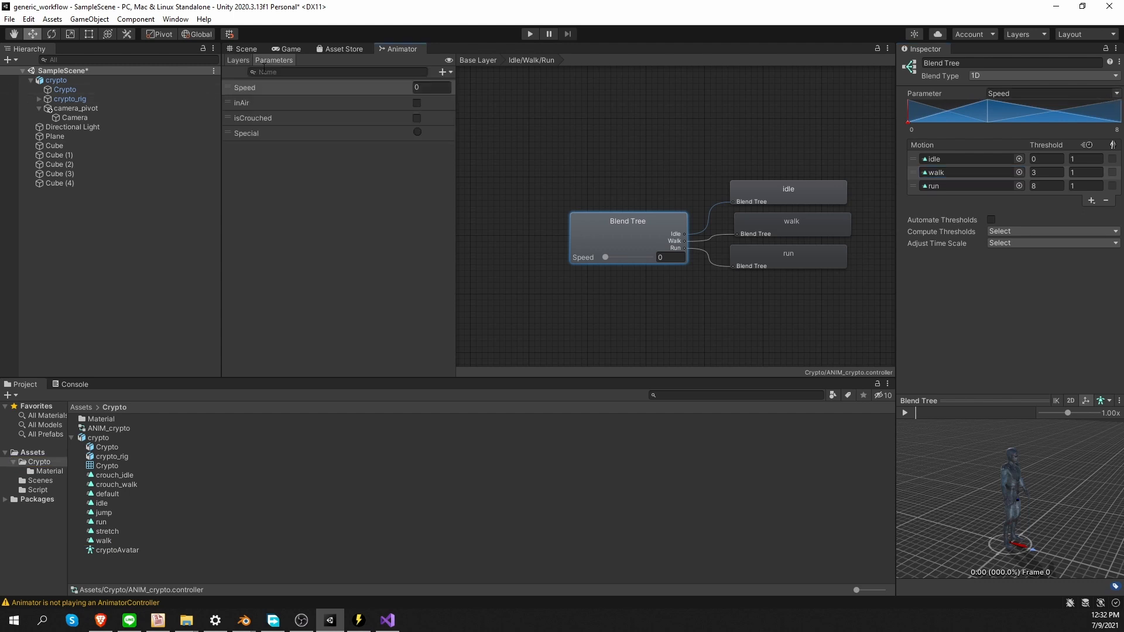
pyautogui.click(238, 60)
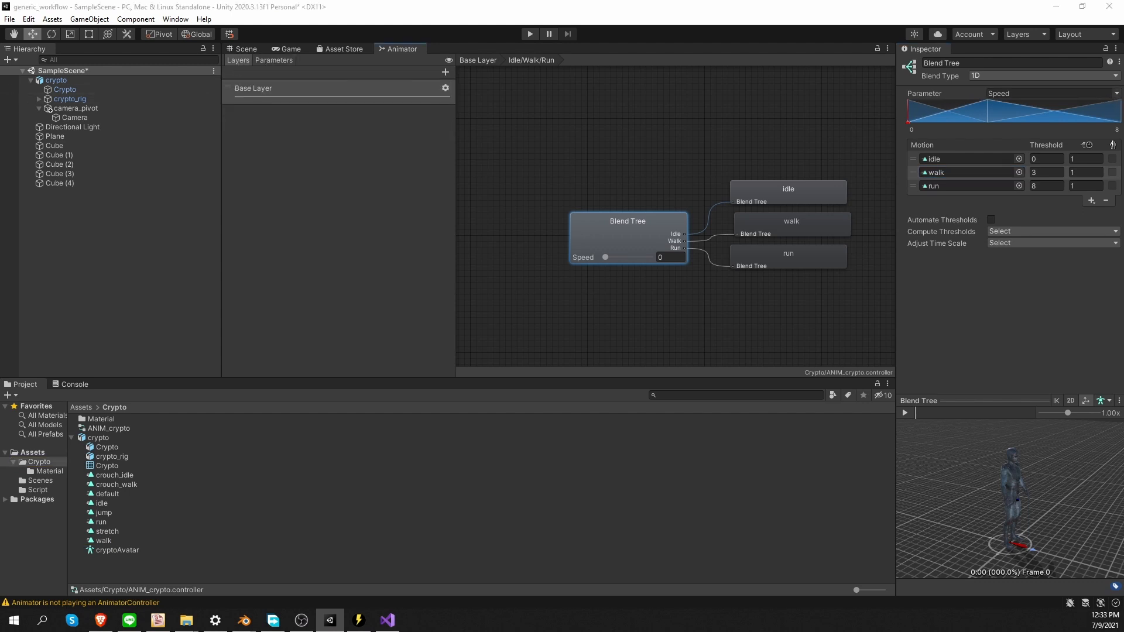
# Switch to Visual Studio and examine how CharacterMovement.cs computes playerSpeed and passes it to the animator's Speed parameter
pyautogui.hotkey('alt', 'Tab')
pyautogui.scroll(9, 207, 294)
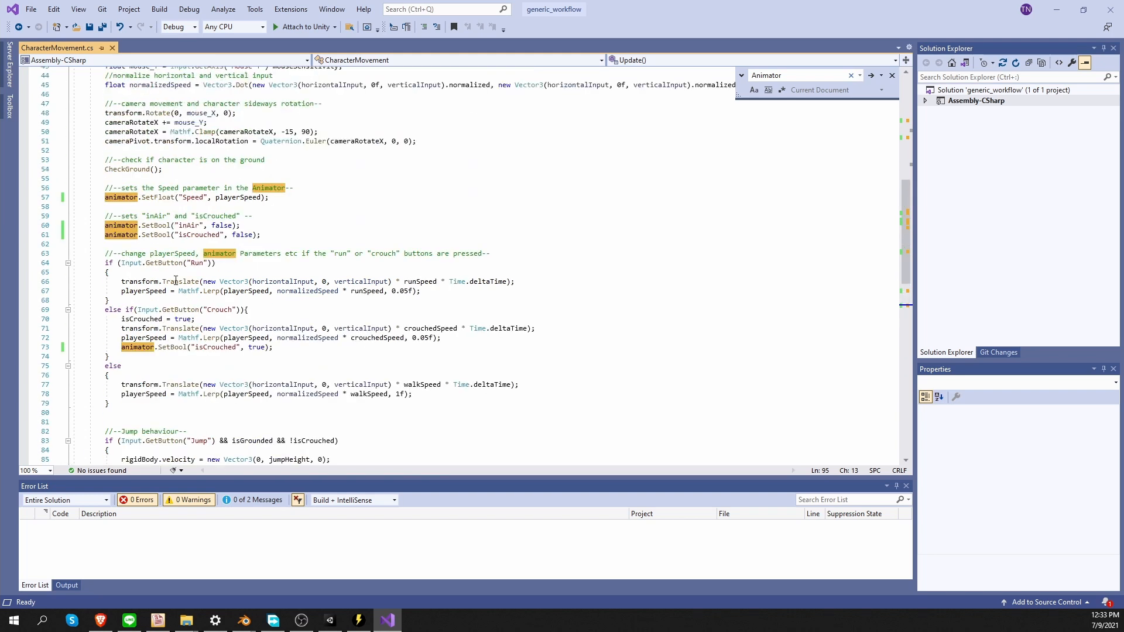
pyautogui.click(174, 282)
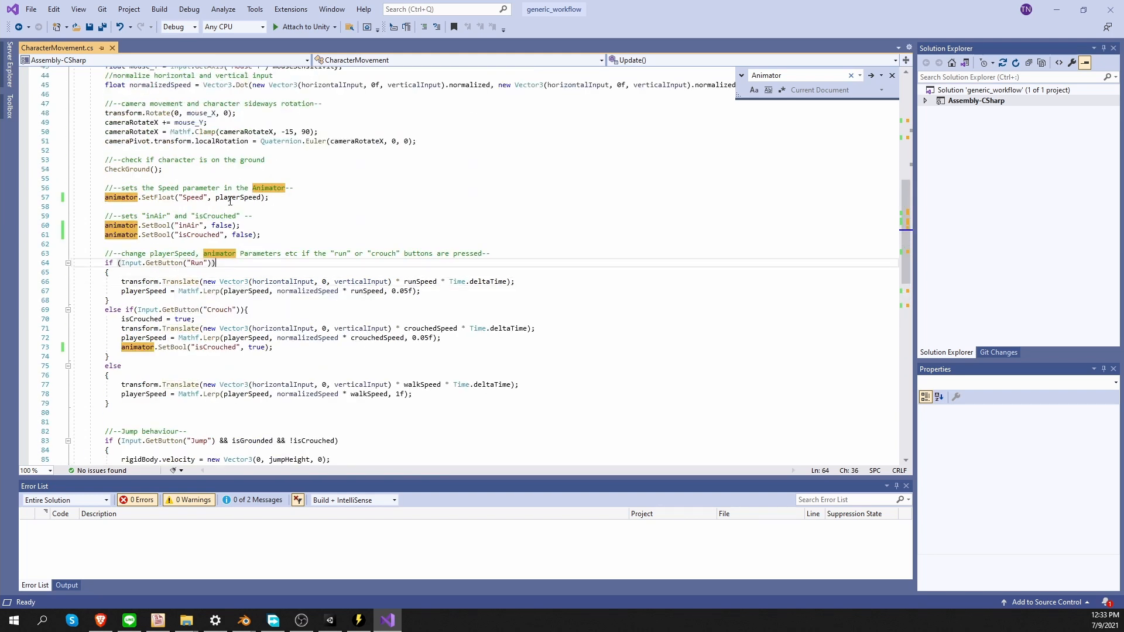
pyautogui.doubleClick(234, 198)
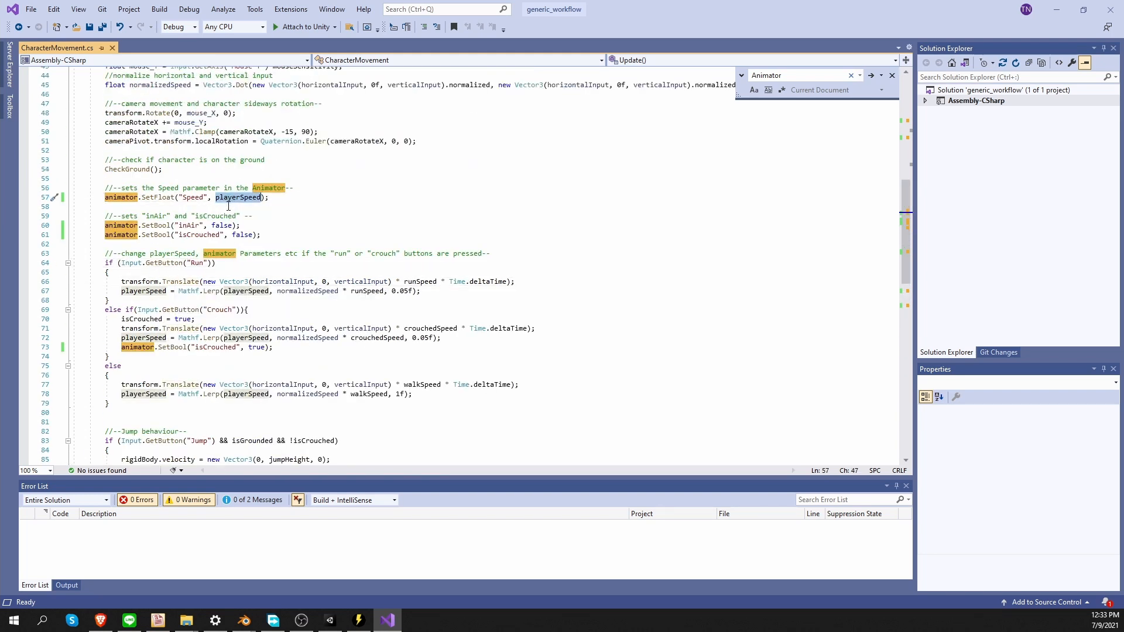
pyautogui.click(137, 291)
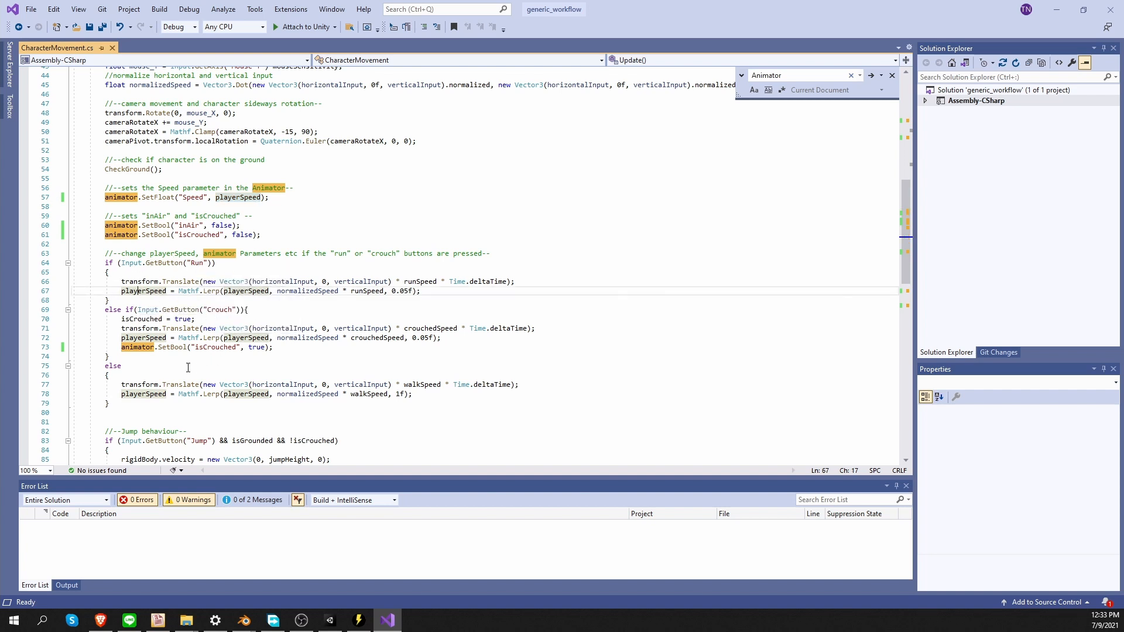
pyautogui.scroll(-2, 164, 387)
pyautogui.click(211, 338)
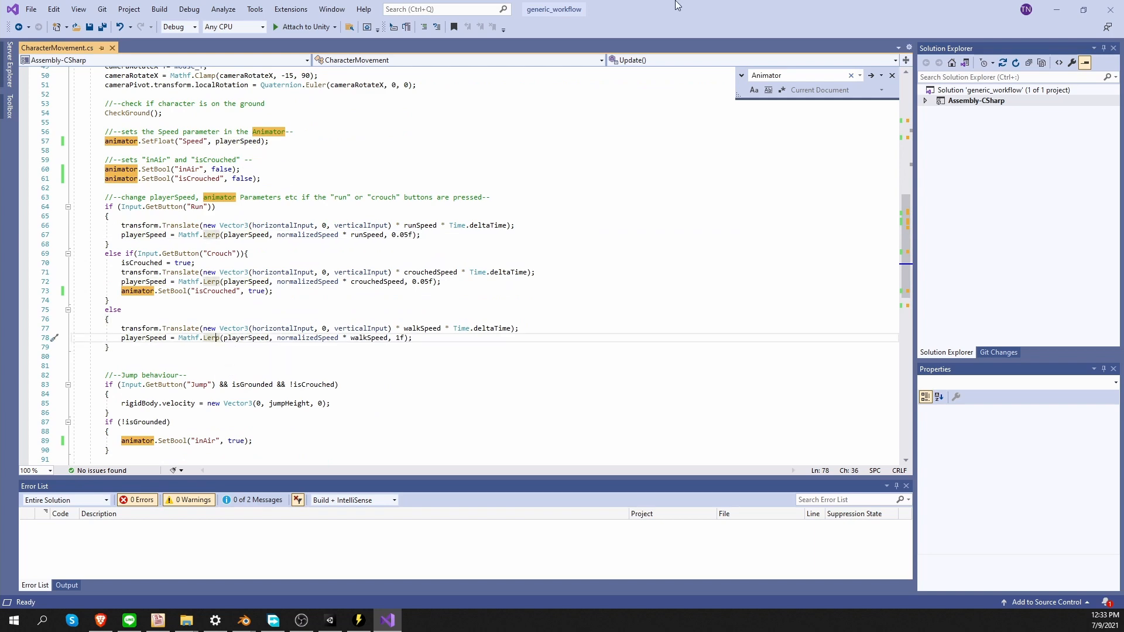
# Switch back to Unity and add the jump clip as a state below Idle/Walk/Run in the Base Layer
pyautogui.hotkey('alt', 'Tab')
pyautogui.click(473, 60)
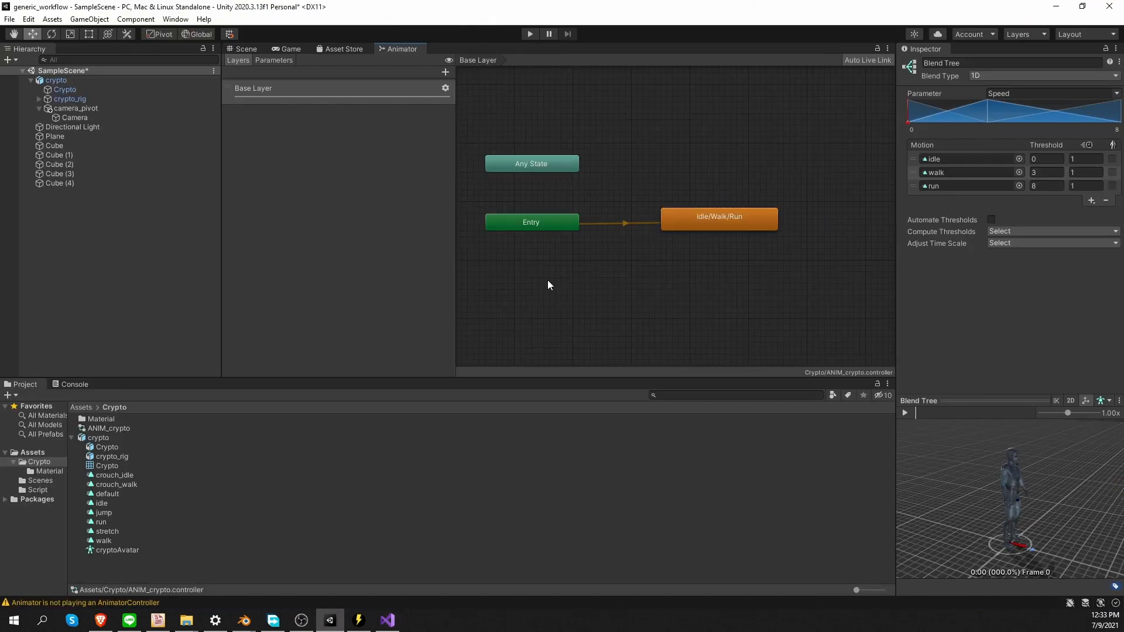
pyautogui.moveTo(103, 514); pyautogui.dragTo(682, 293)
pyautogui.click(729, 309)
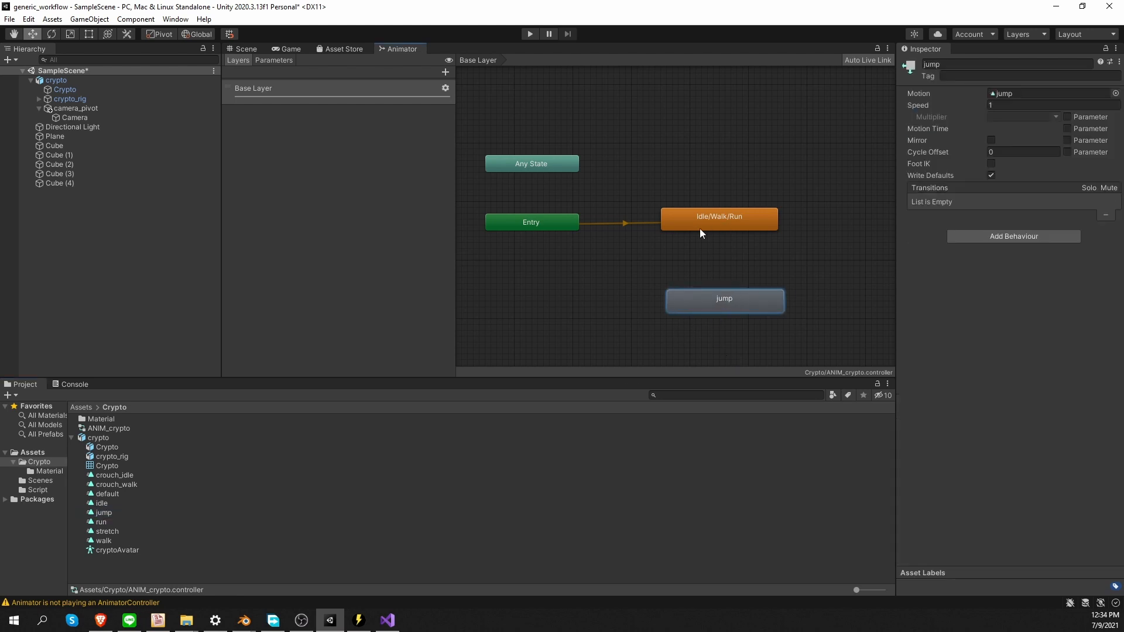
# Create transitions in both directions between jump and Idle/Walk/Run, and align the jump state beneath it
pyautogui.rightClick(722, 301)
pyautogui.click(753, 307)
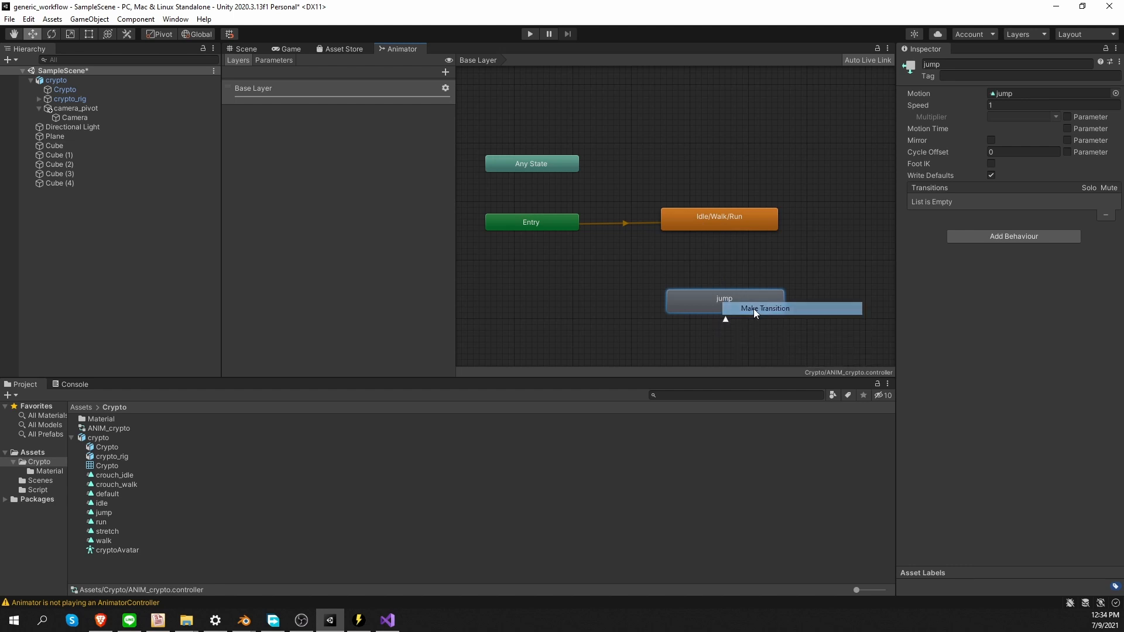
pyautogui.click(711, 215)
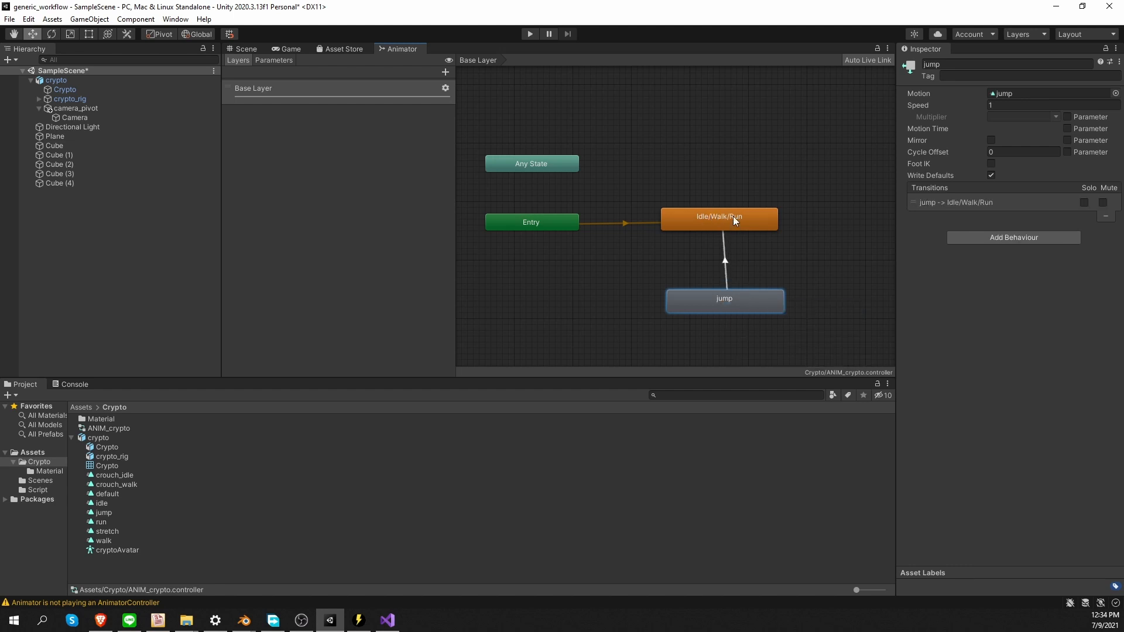
pyautogui.rightClick(736, 214)
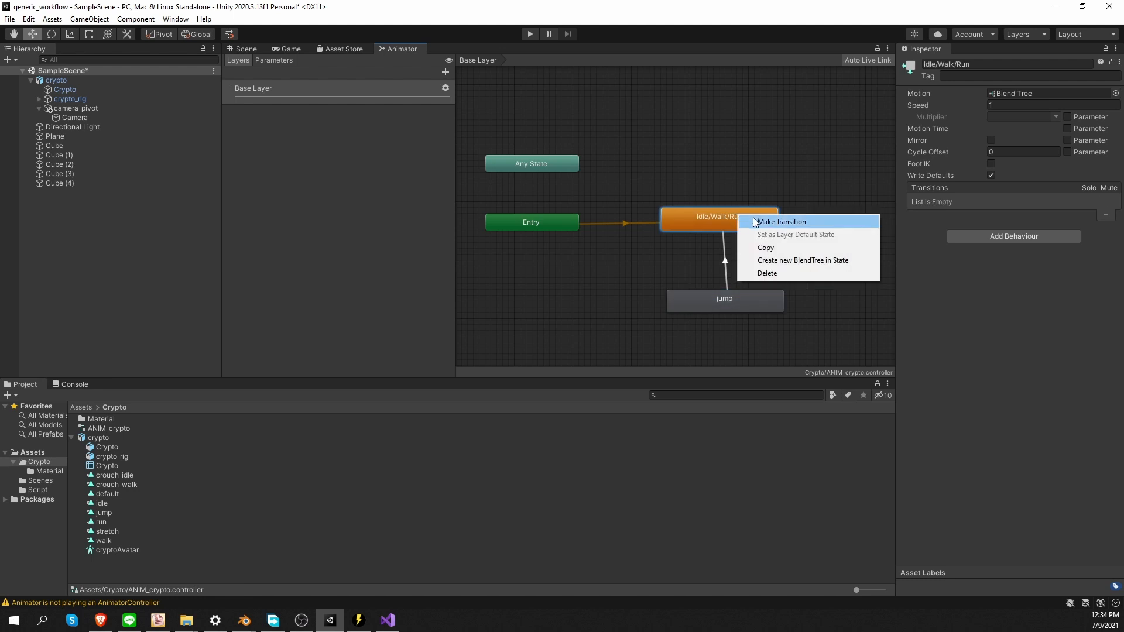
pyautogui.click(771, 226)
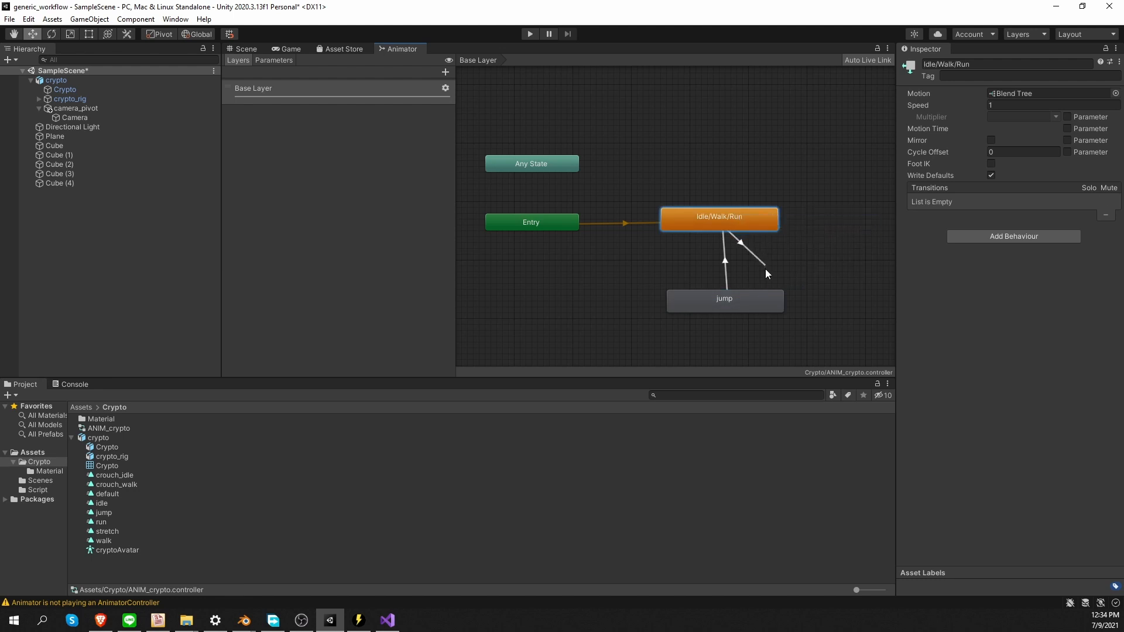
pyautogui.click(751, 301)
pyautogui.moveTo(742, 300); pyautogui.dragTo(738, 299)
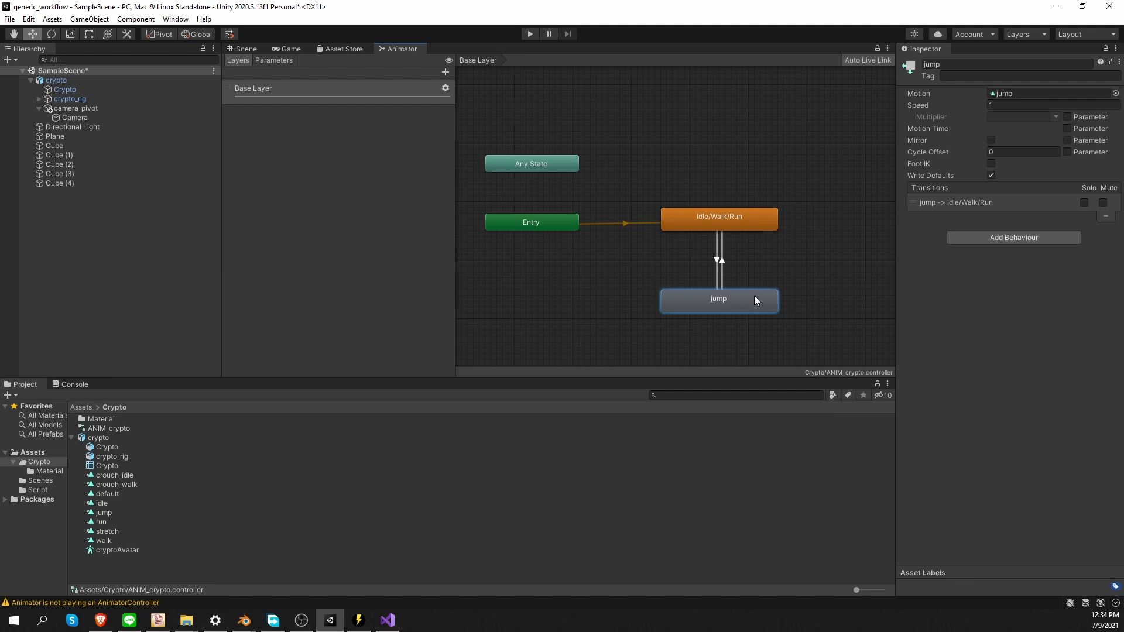
# Give the Idle/Walk/Run to jump transition the condition inAir true and disable its Has Exit Time option
pyautogui.click(715, 256)
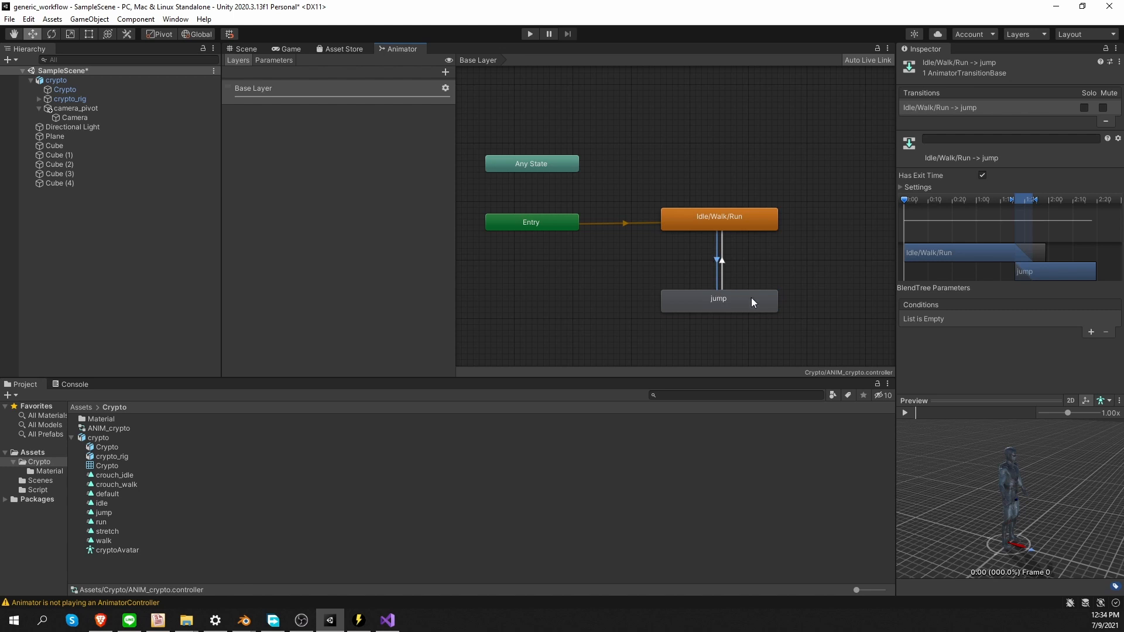
pyautogui.click(1090, 333)
pyautogui.click(930, 320)
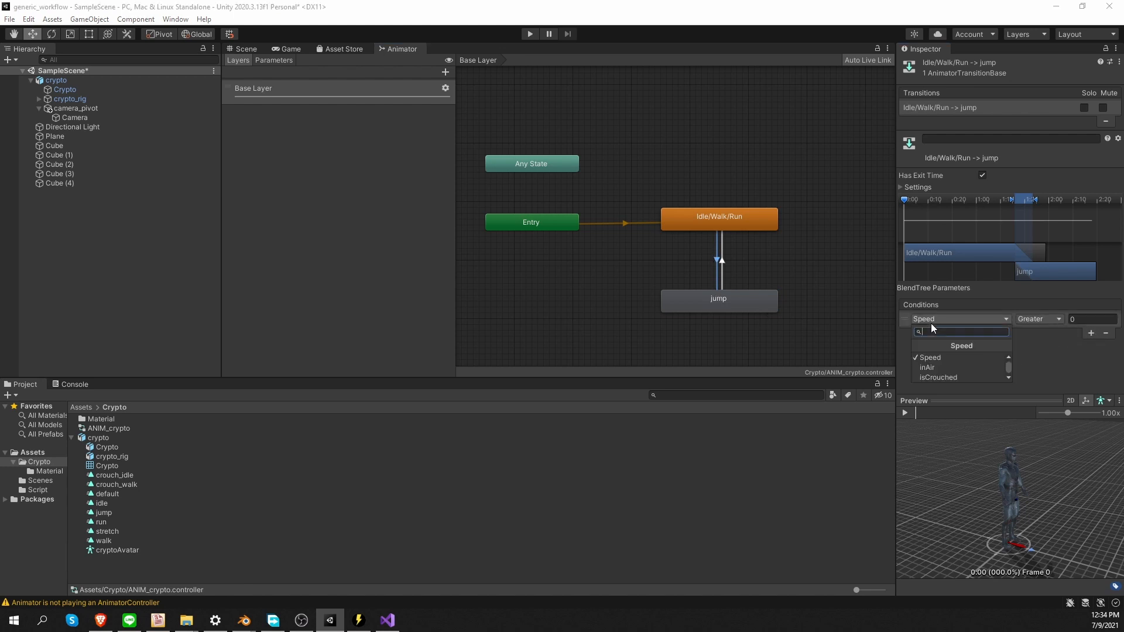
pyautogui.click(961, 367)
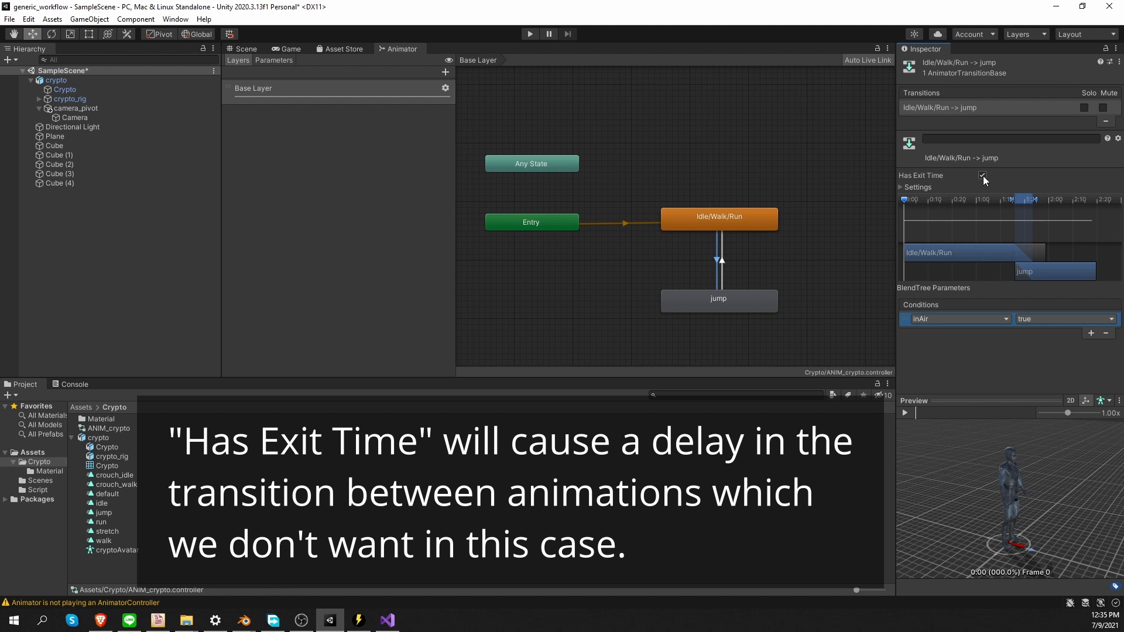
pyautogui.click(982, 175)
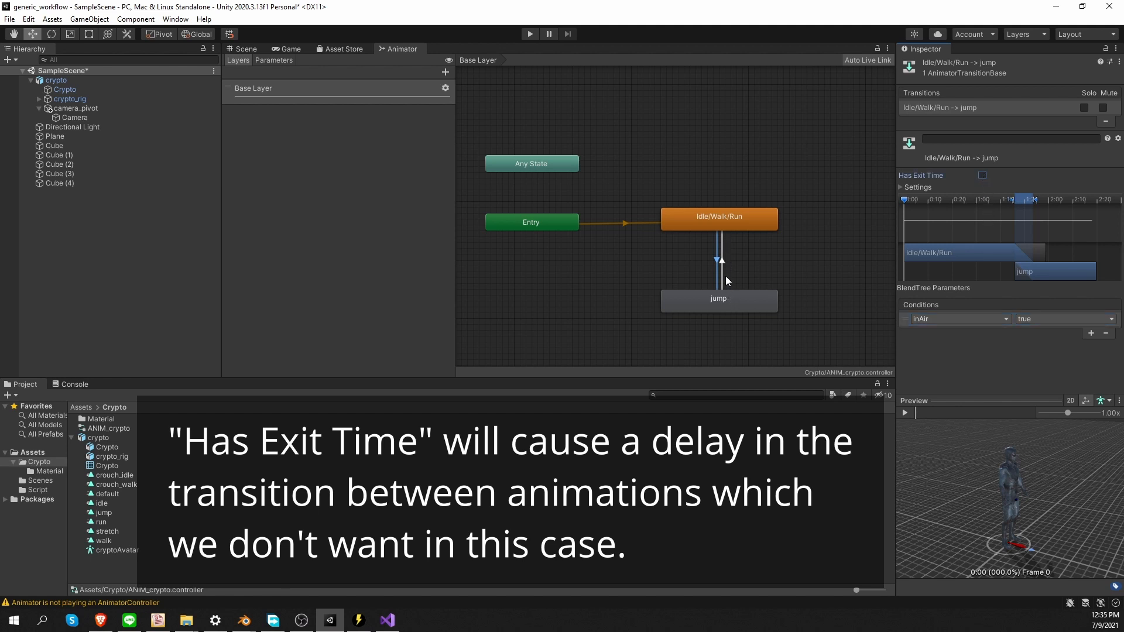
# Disable Has Exit Time on the jump to Idle/Walk/Run transition and add the condition inAir false
pyautogui.click(723, 261)
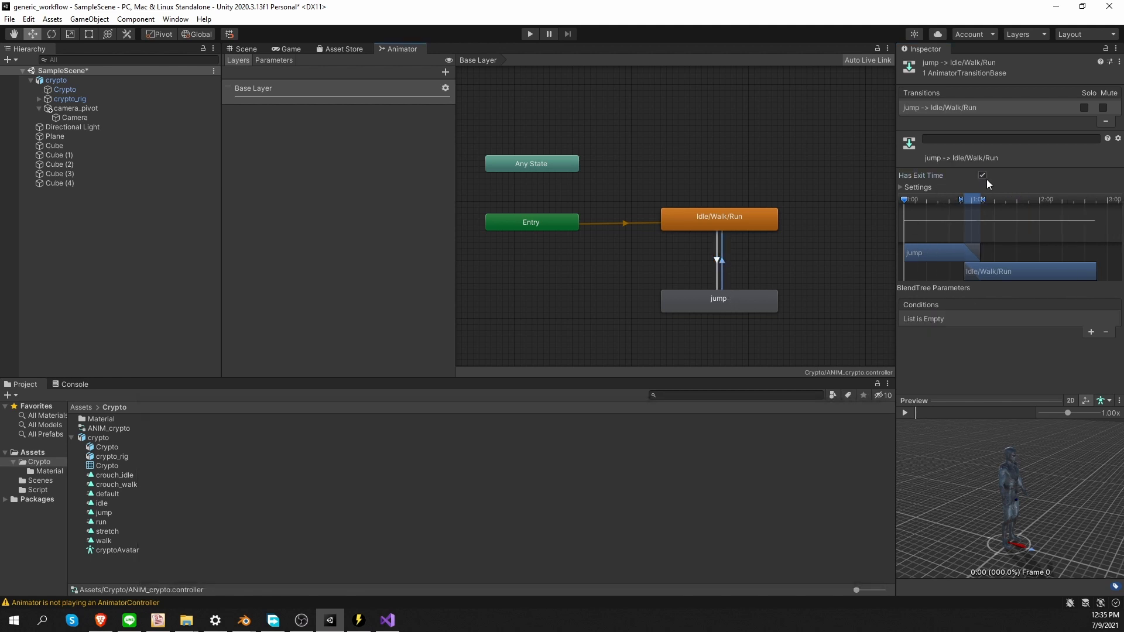
pyautogui.click(982, 174)
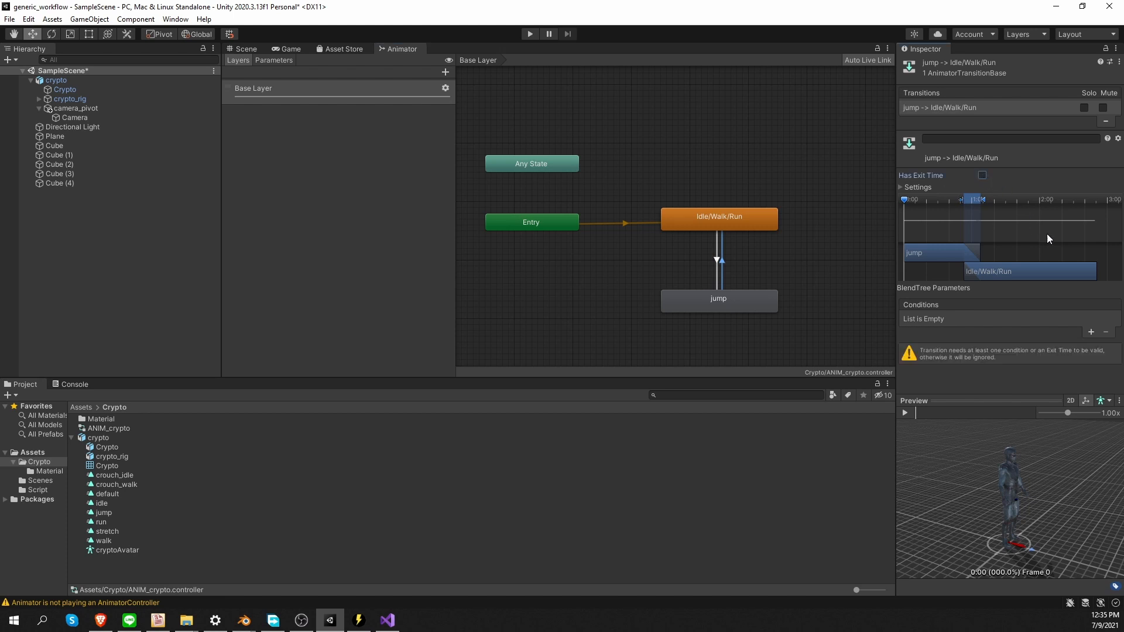
pyautogui.click(1091, 333)
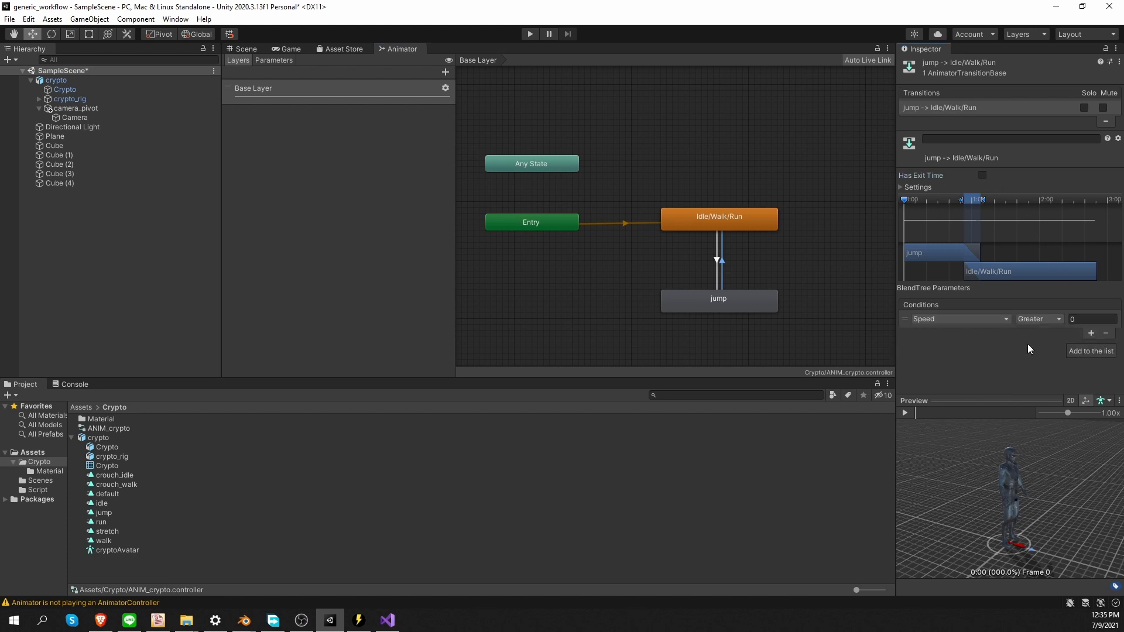
pyautogui.click(965, 321)
pyautogui.click(972, 367)
pyautogui.click(1074, 318)
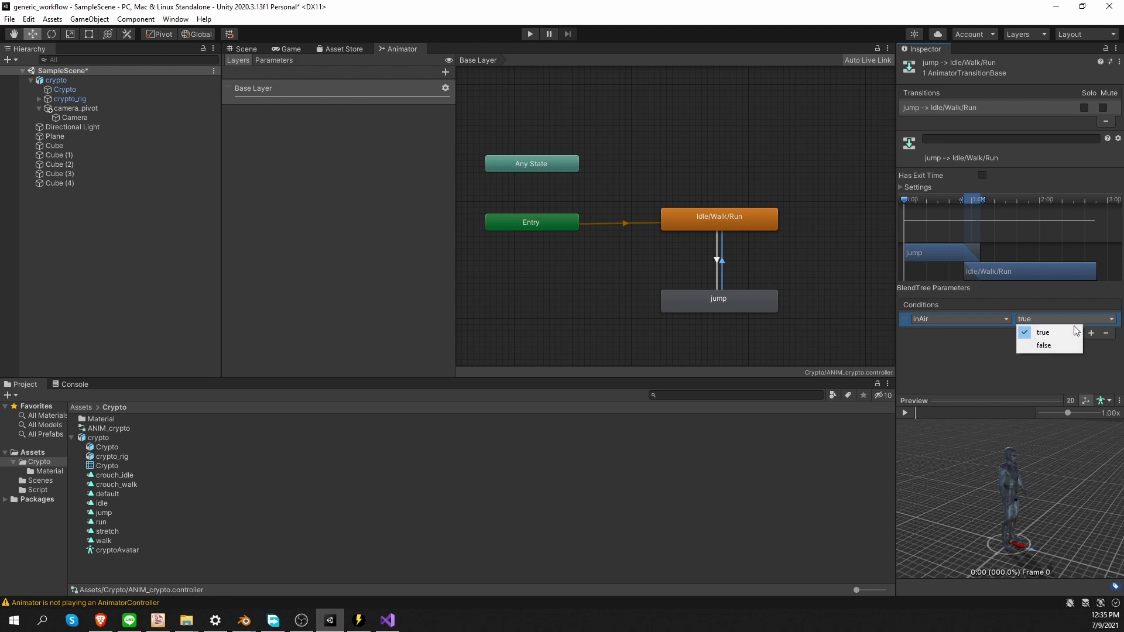
pyautogui.click(1052, 342)
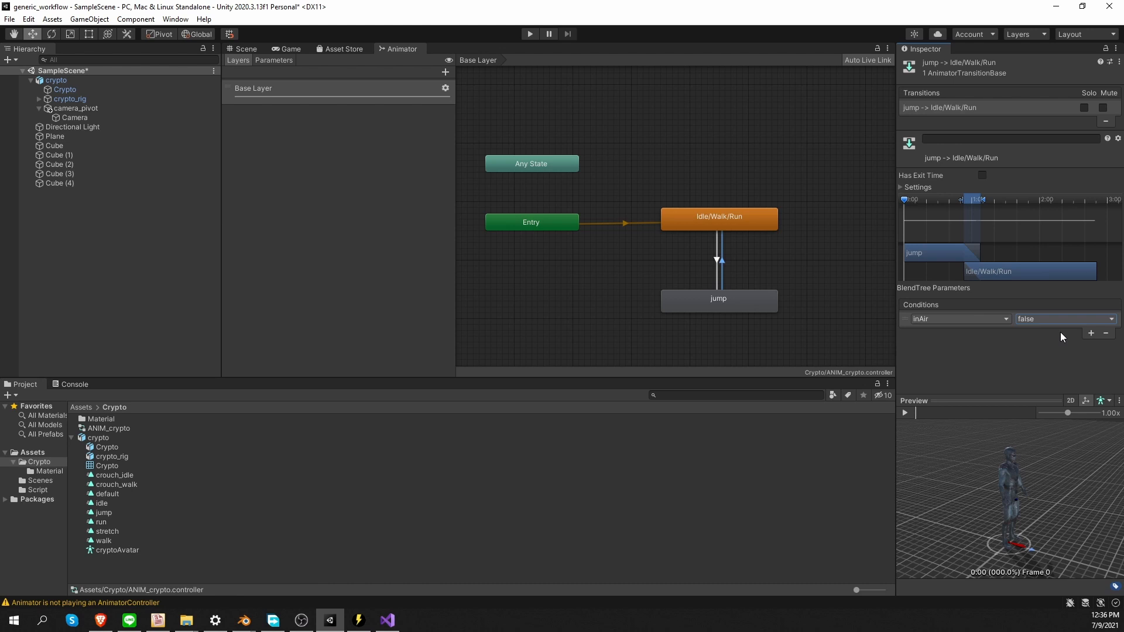
# Create a new blend tree state beside Idle/Walk/Run in the Base Layer and name it Crouching
pyautogui.moveTo(672, 354); pyautogui.dragTo(603, 355, button='middle')
pyautogui.click(762, 273)
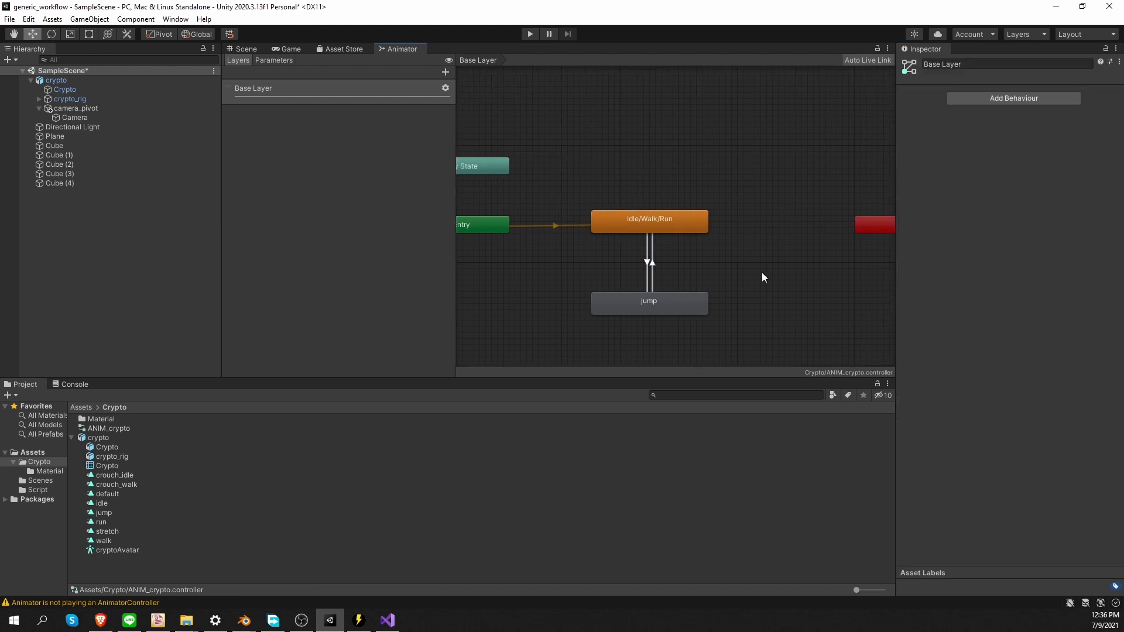
pyautogui.rightClick(757, 245)
pyautogui.moveTo(802, 257)
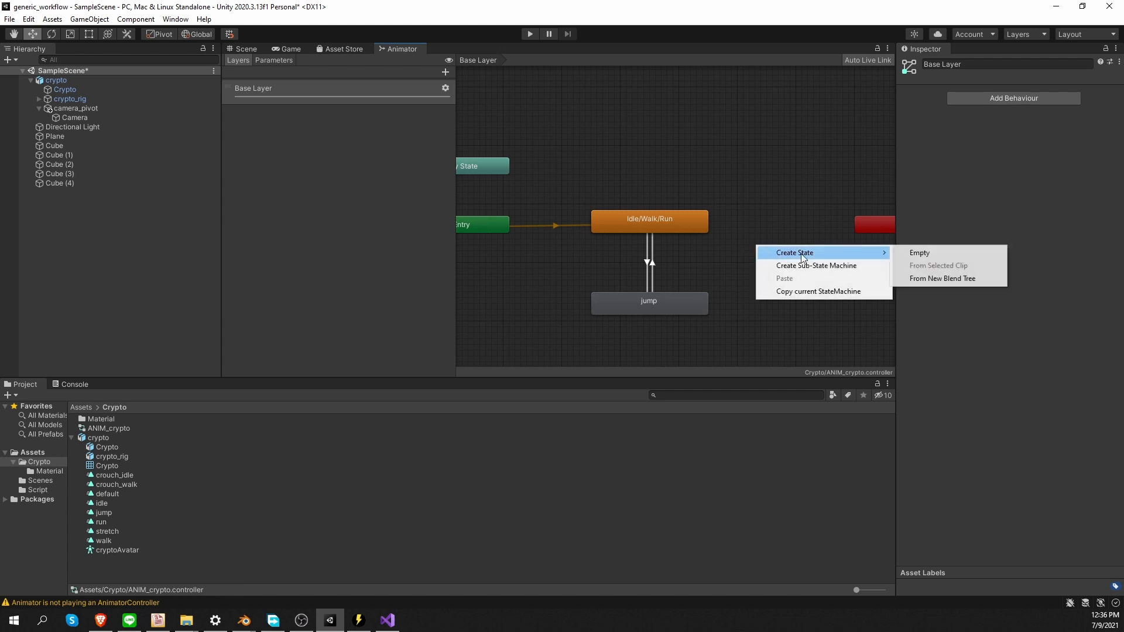
pyautogui.click(941, 278)
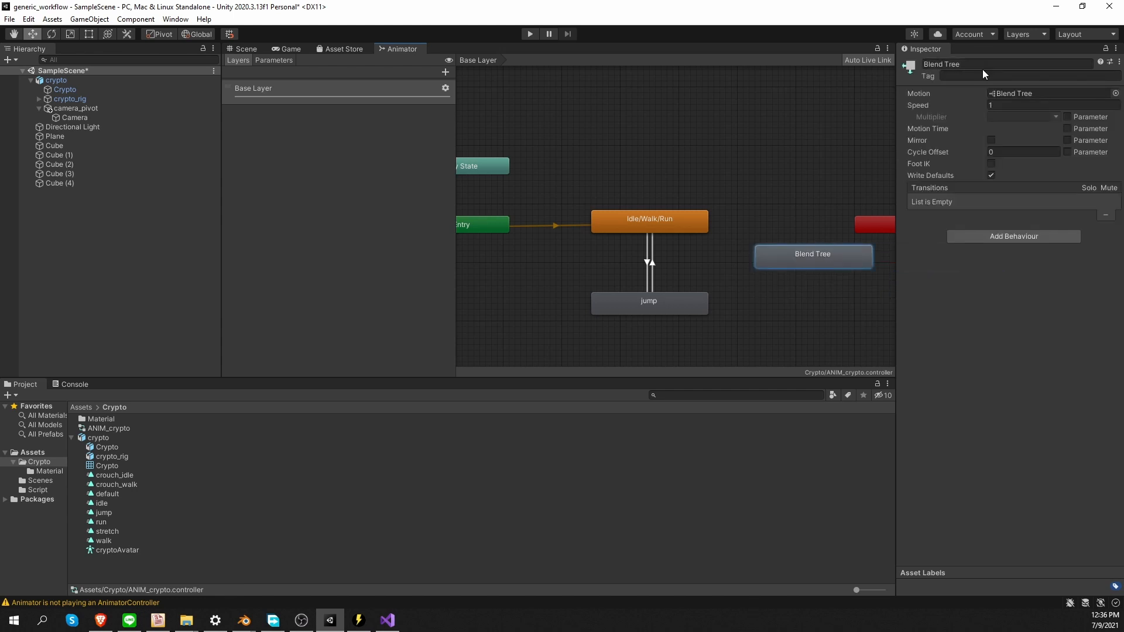
pyautogui.click(985, 65)
pyautogui.write('Crouching')
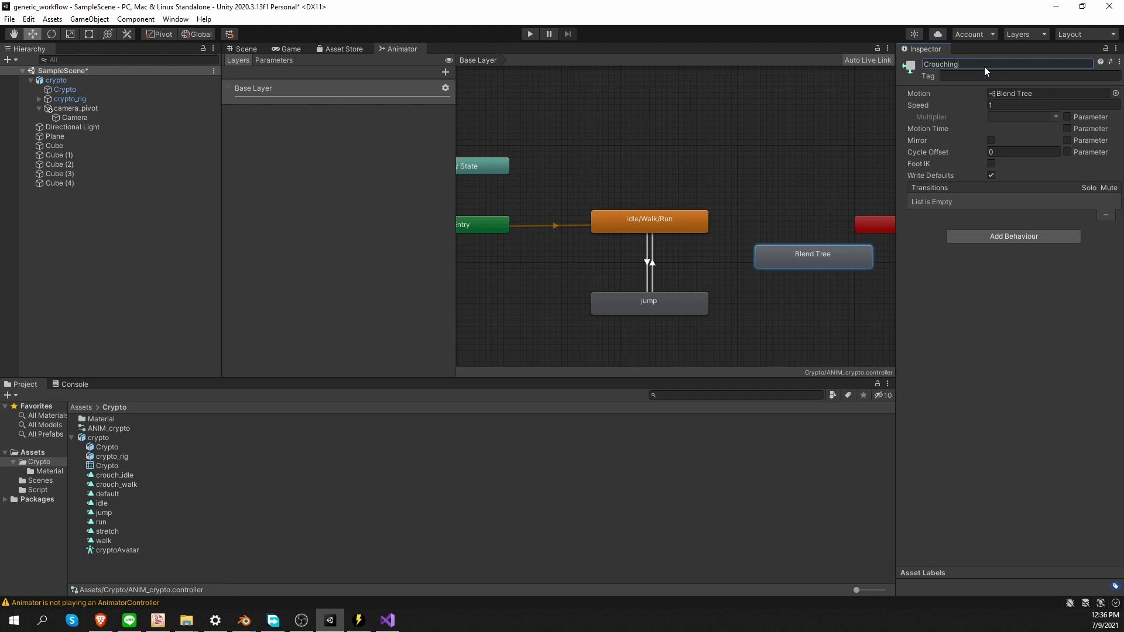
# Add two motion fields to the Crouching blend tree and assign the crouch_idle and crouch_walk clips to them
pyautogui.doubleClick(763, 266)
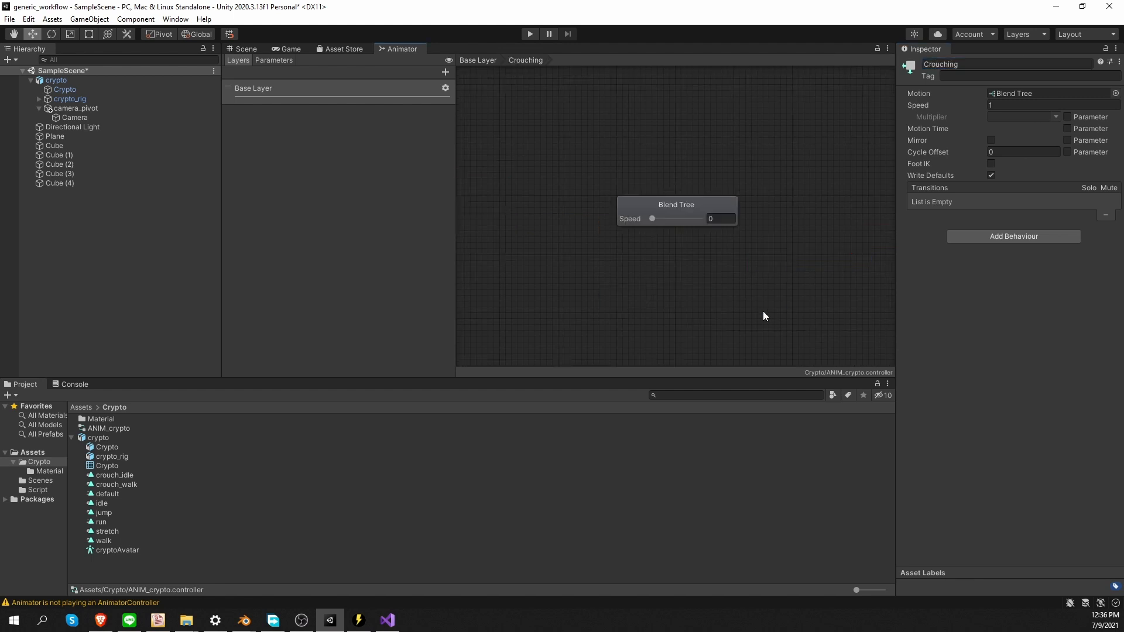
pyautogui.click(701, 210)
pyautogui.click(1091, 134)
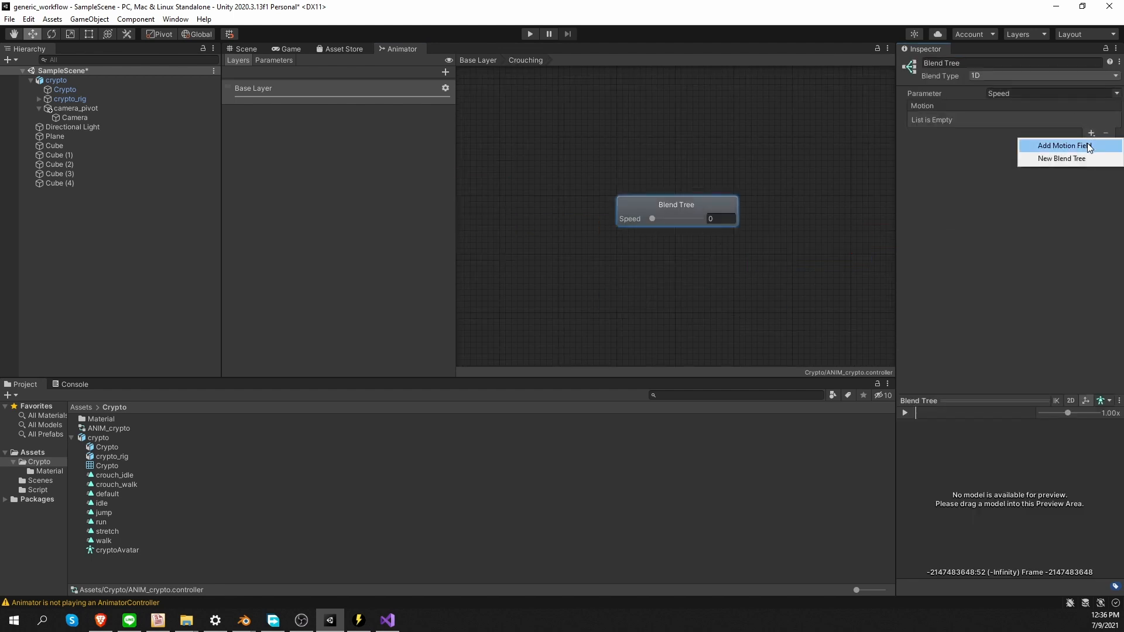
pyautogui.click(1090, 144)
pyautogui.click(1090, 134)
pyautogui.click(1087, 146)
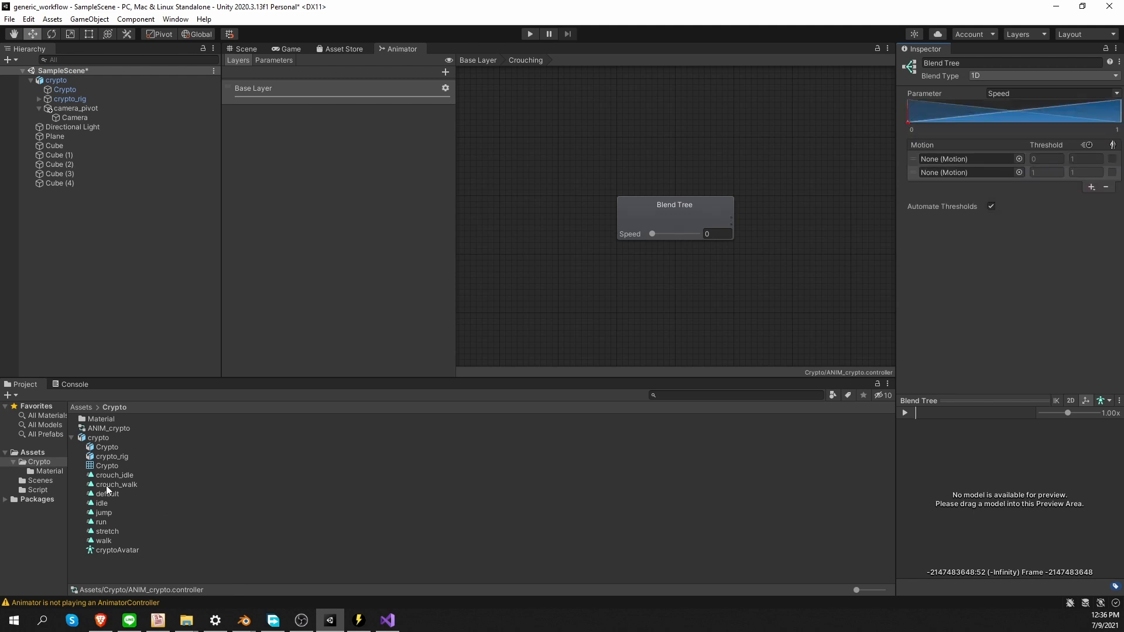
pyautogui.moveTo(103, 475); pyautogui.dragTo(953, 160)
pyautogui.moveTo(142, 482); pyautogui.dragTo(951, 171)
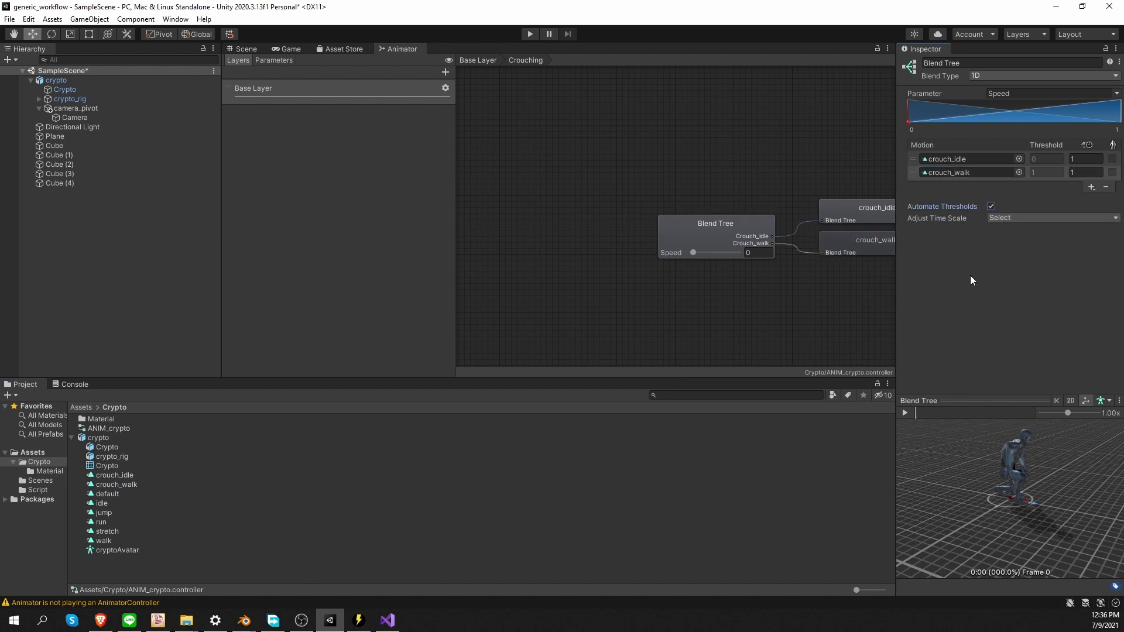
# Disable Automate Thresholds in the Crouching blend tree, open the crouch_walk threshold for editing, and check the crypto object's Crouched Speed
pyautogui.click(991, 206)
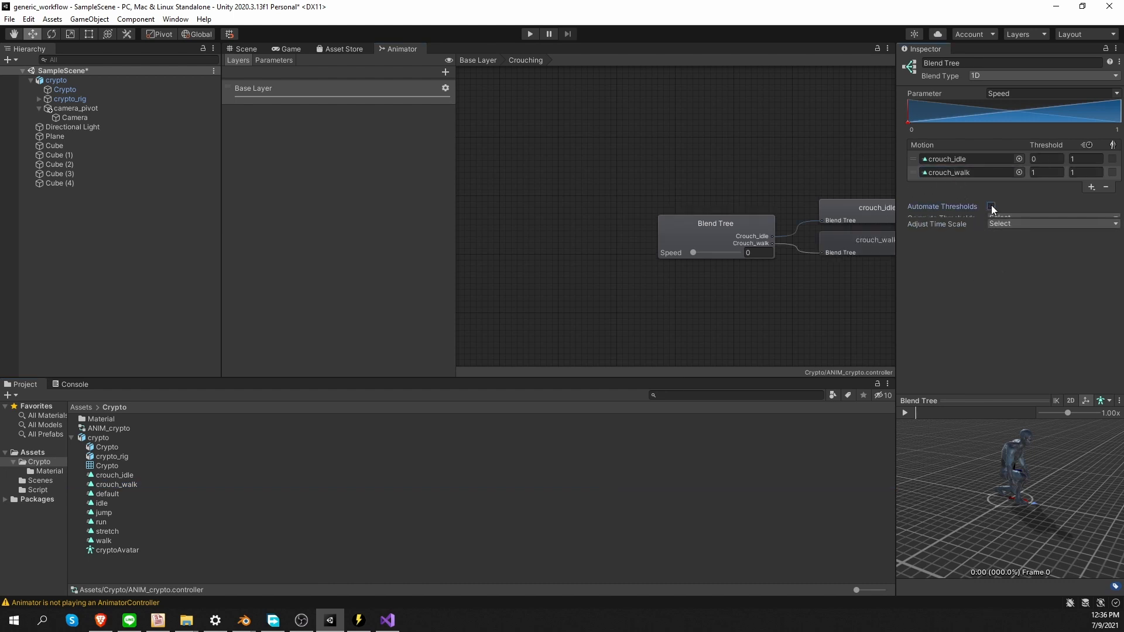
pyautogui.click(1042, 174)
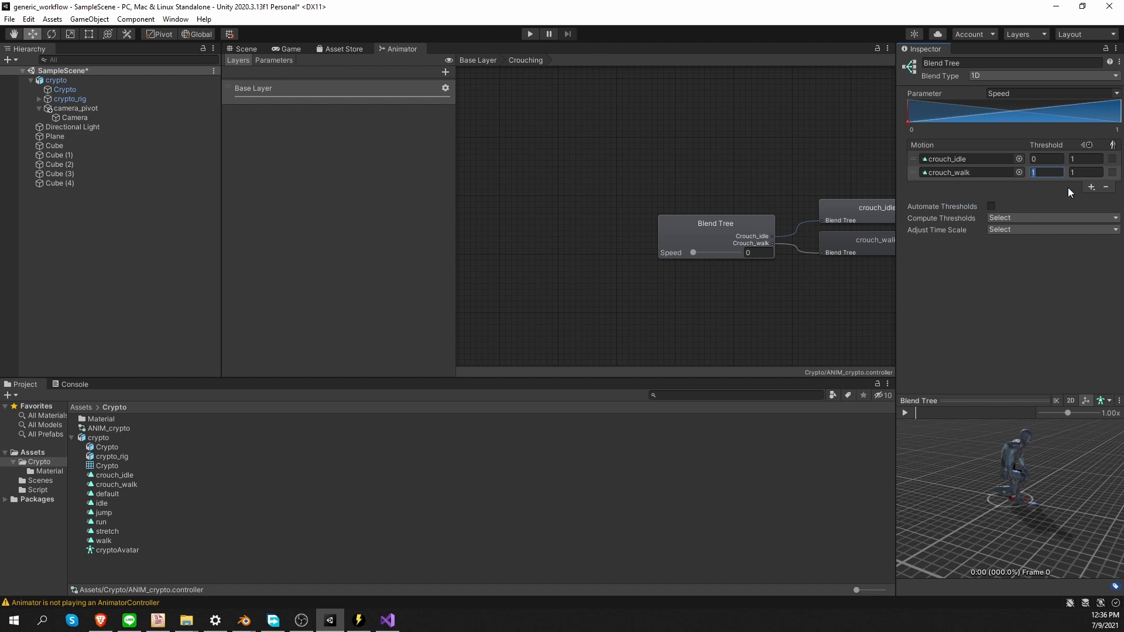
pyautogui.click(114, 81)
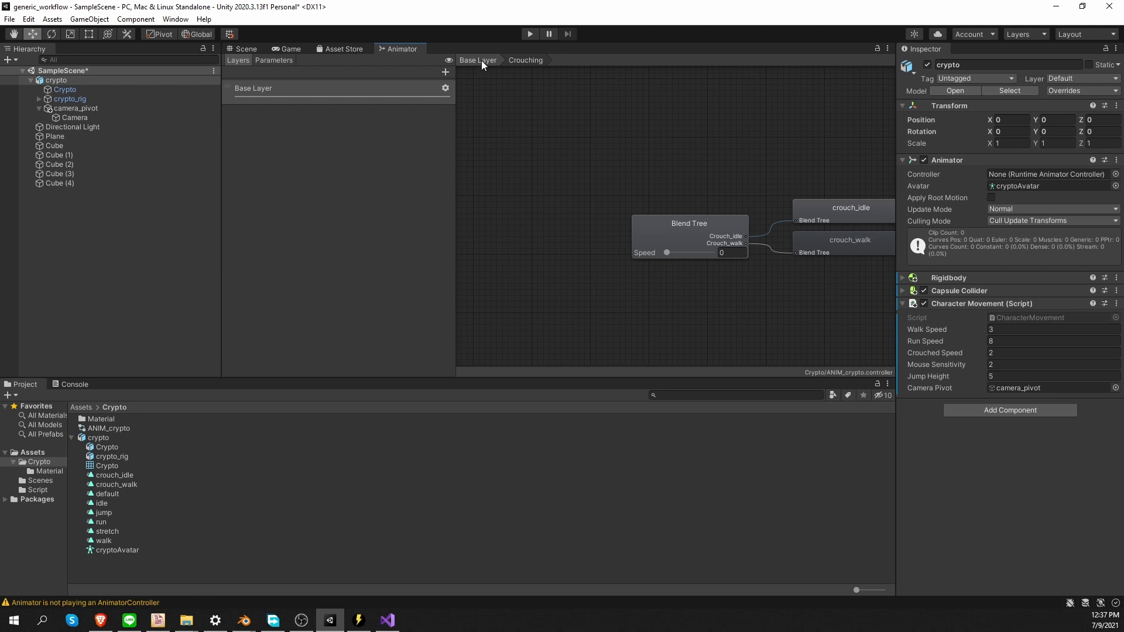
# In the Base Layer, create transitions in both directions between the Idle/Walk/Run and Crouching states
pyautogui.click(481, 60)
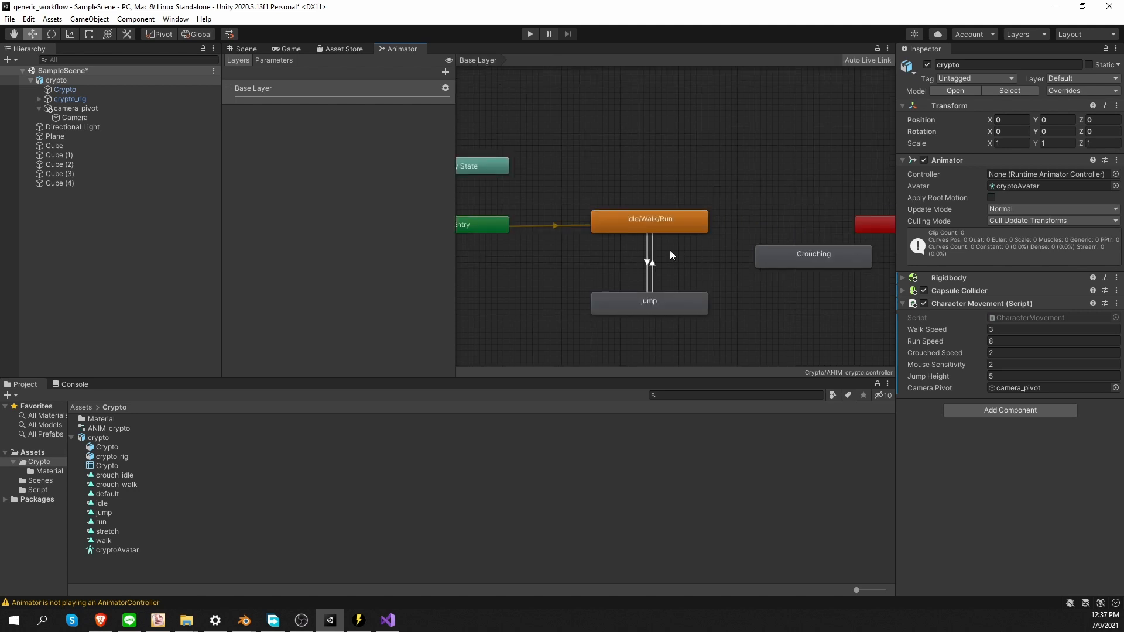
pyautogui.rightClick(677, 213)
pyautogui.click(694, 220)
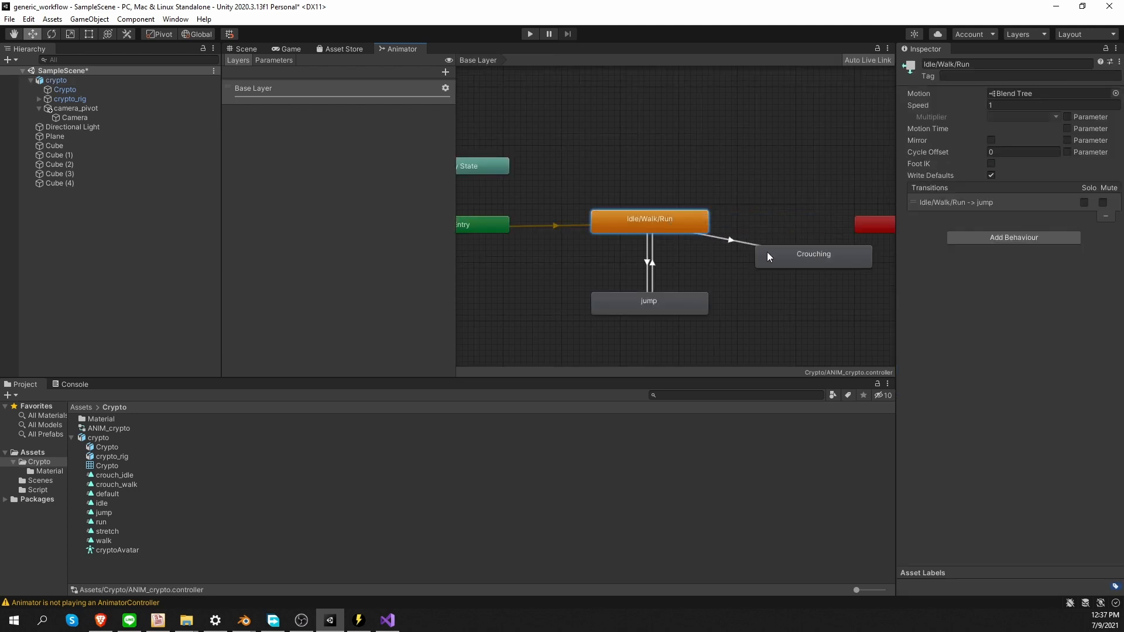
pyautogui.click(781, 255)
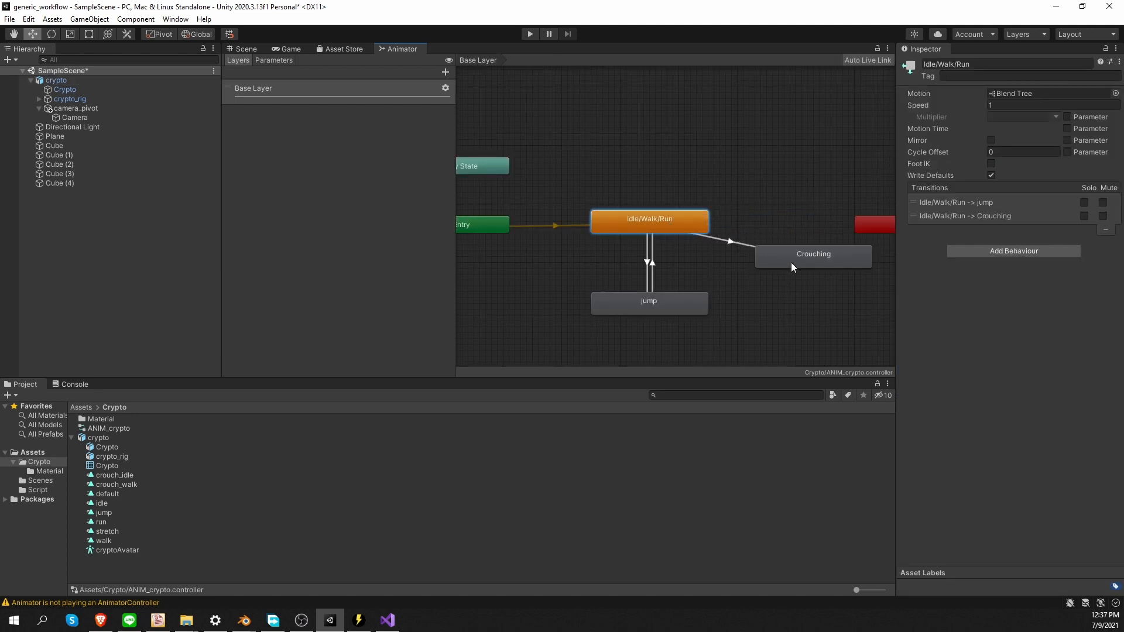
pyautogui.rightClick(791, 262)
pyautogui.click(802, 270)
pyautogui.click(683, 223)
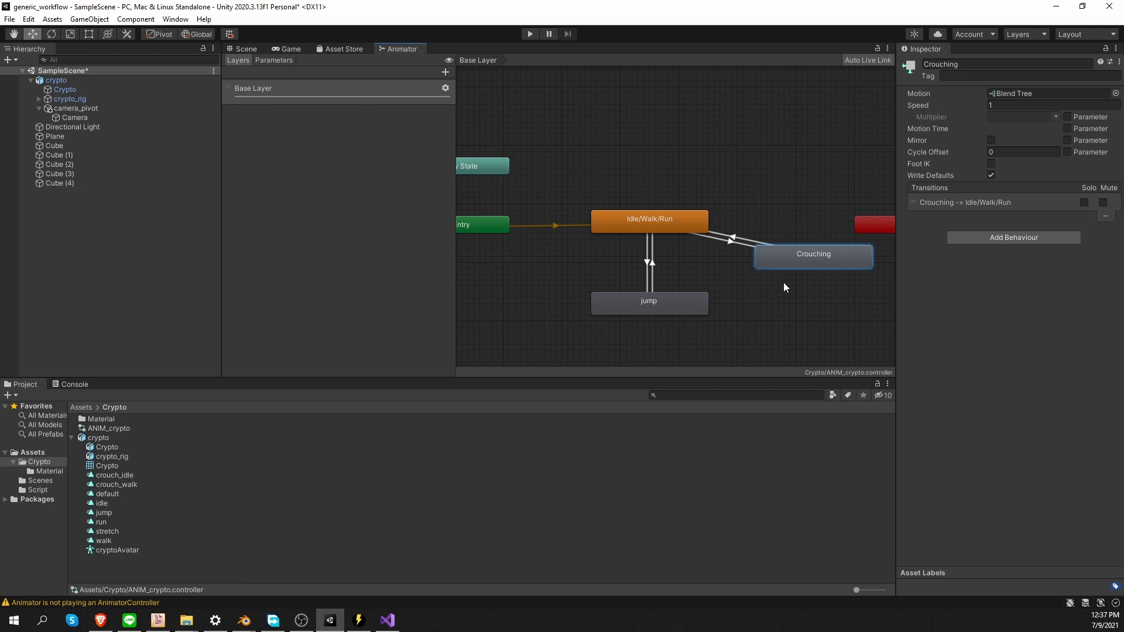
# Switch to Visual Studio and review the crouch, jump and ground-check code in CharacterMovement.cs, and return to Unity
pyautogui.moveTo(1009, 461); pyautogui.dragTo(549, 1)
pyautogui.scroll(-6, 358, 335)
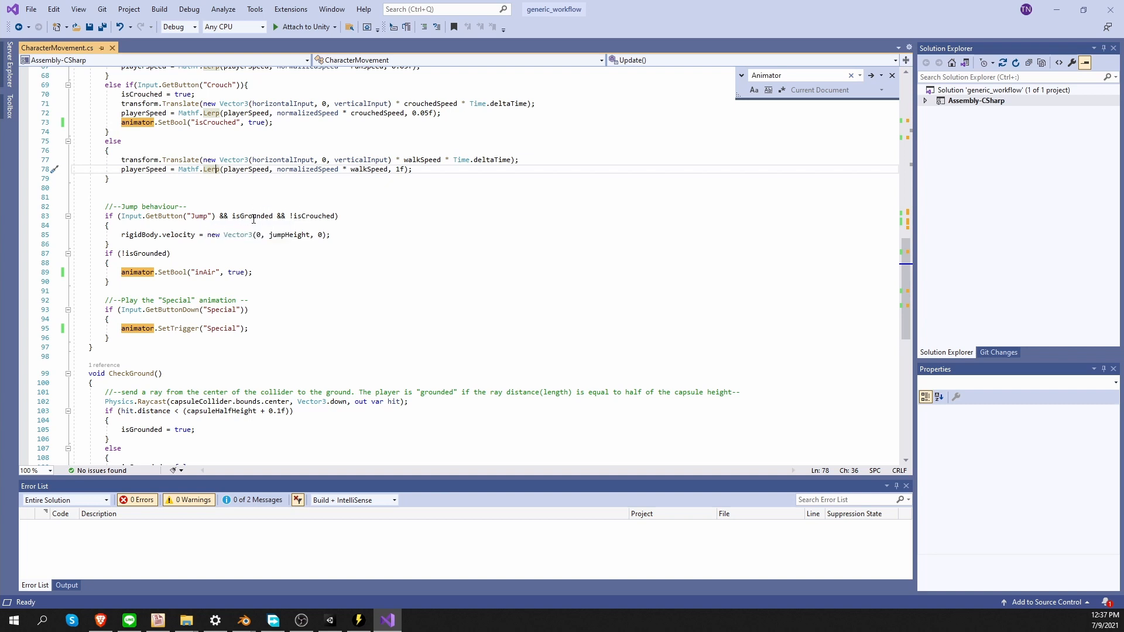
pyautogui.scroll(-6, 246, 294)
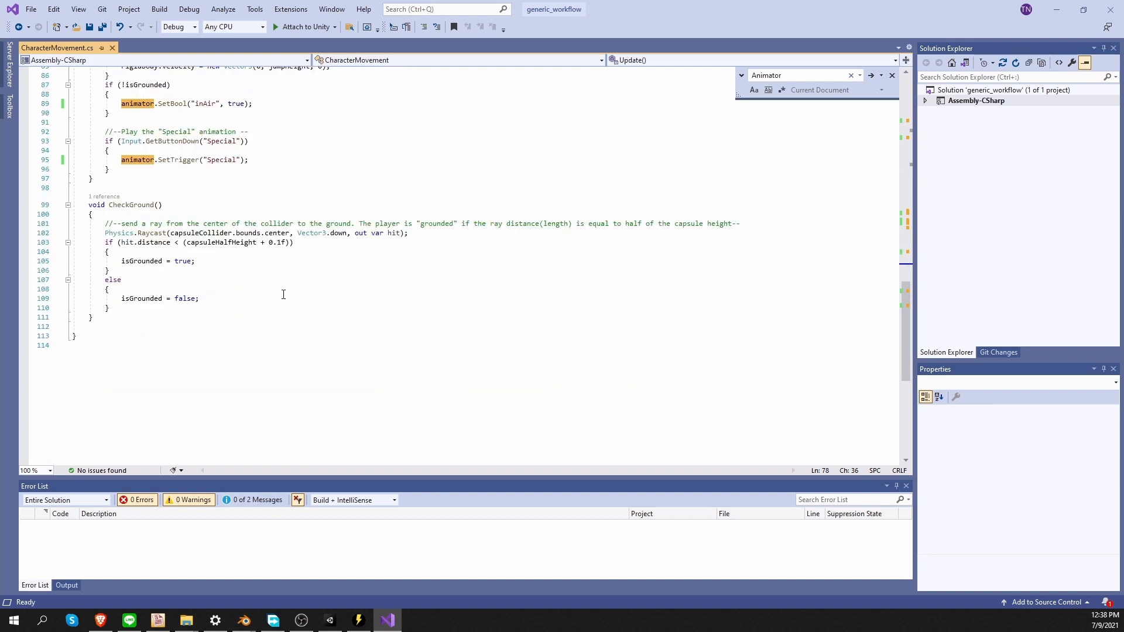
pyautogui.scroll(7, 177, 304)
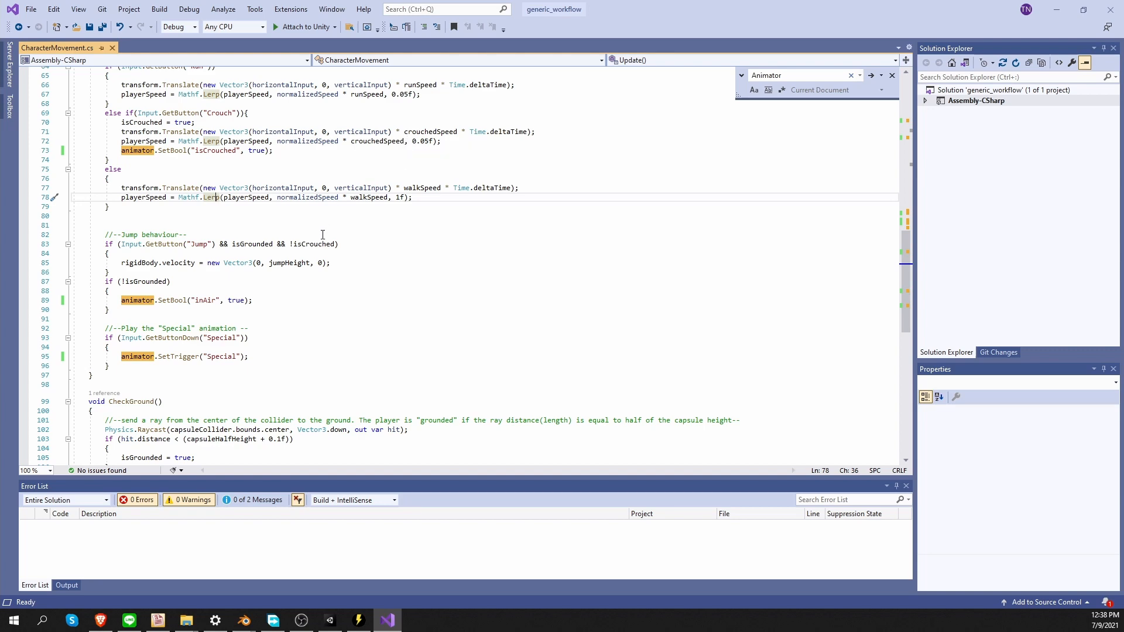
pyautogui.hotkey('alt', 'Tab')
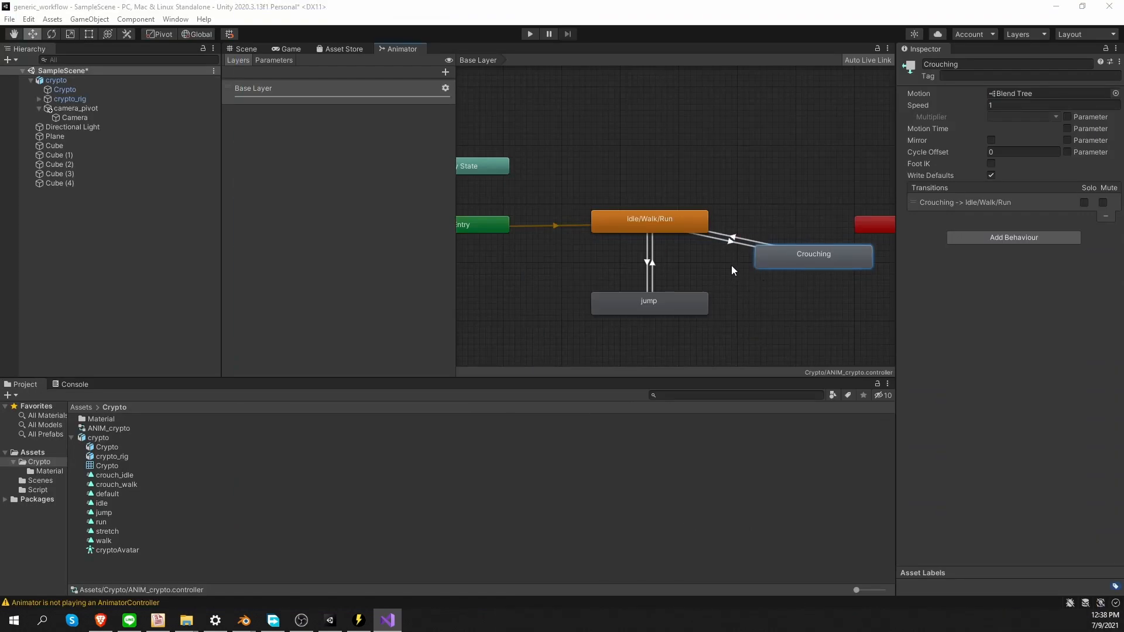
# Disable Has Exit Time on the Idle/Walk/Run to Crouching transition and add the condition isCrouched true
pyautogui.click(729, 241)
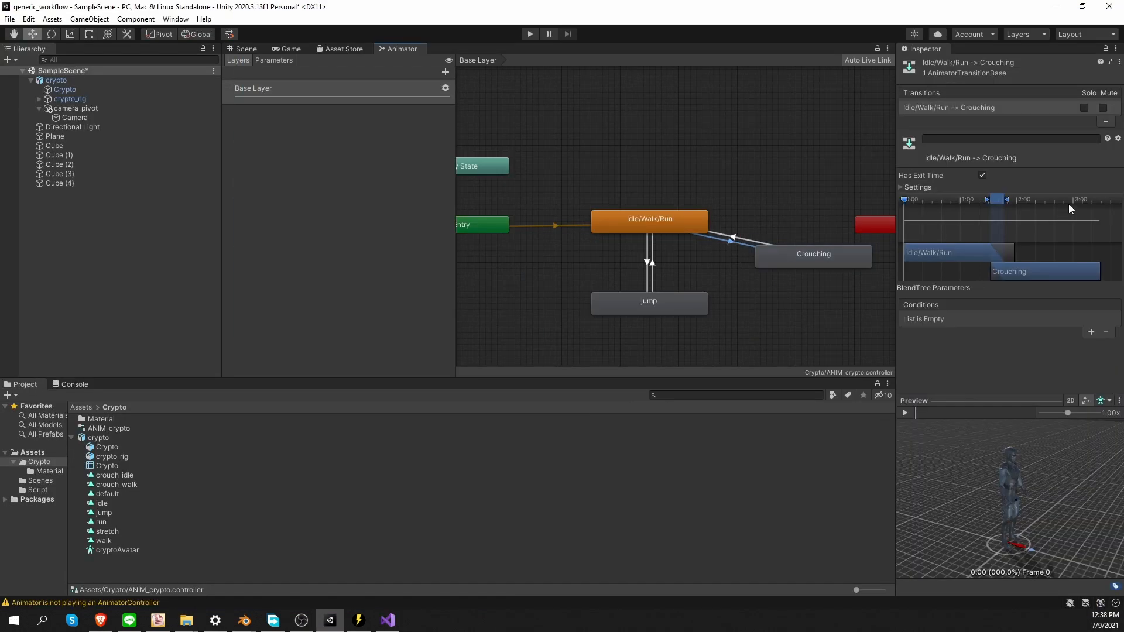
pyautogui.click(982, 175)
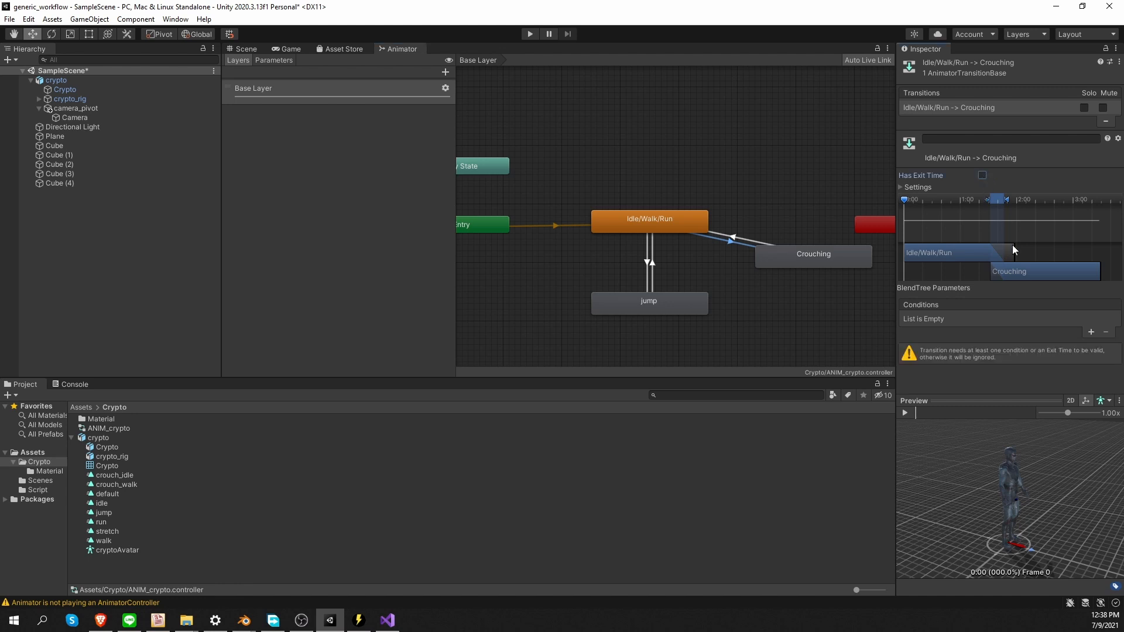
pyautogui.click(1090, 332)
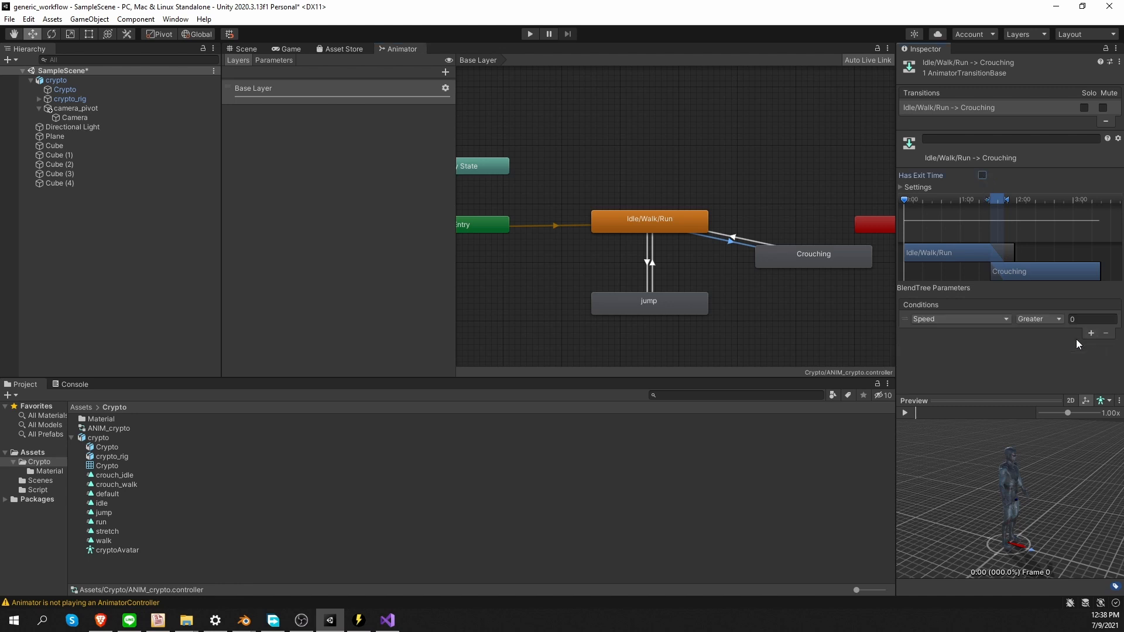
pyautogui.click(954, 319)
pyautogui.click(972, 378)
# Give the Crouching to Idle/Walk/Run transition the condition isCrouched false and disable its Has Exit Time option
pyautogui.click(736, 234)
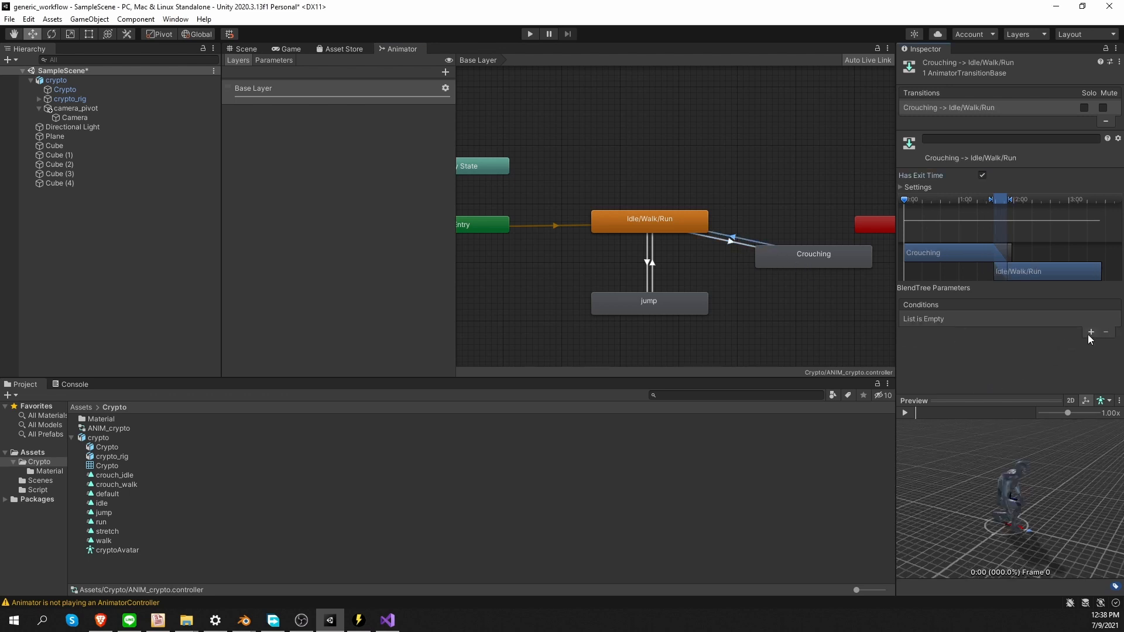
pyautogui.click(1090, 332)
pyautogui.click(939, 320)
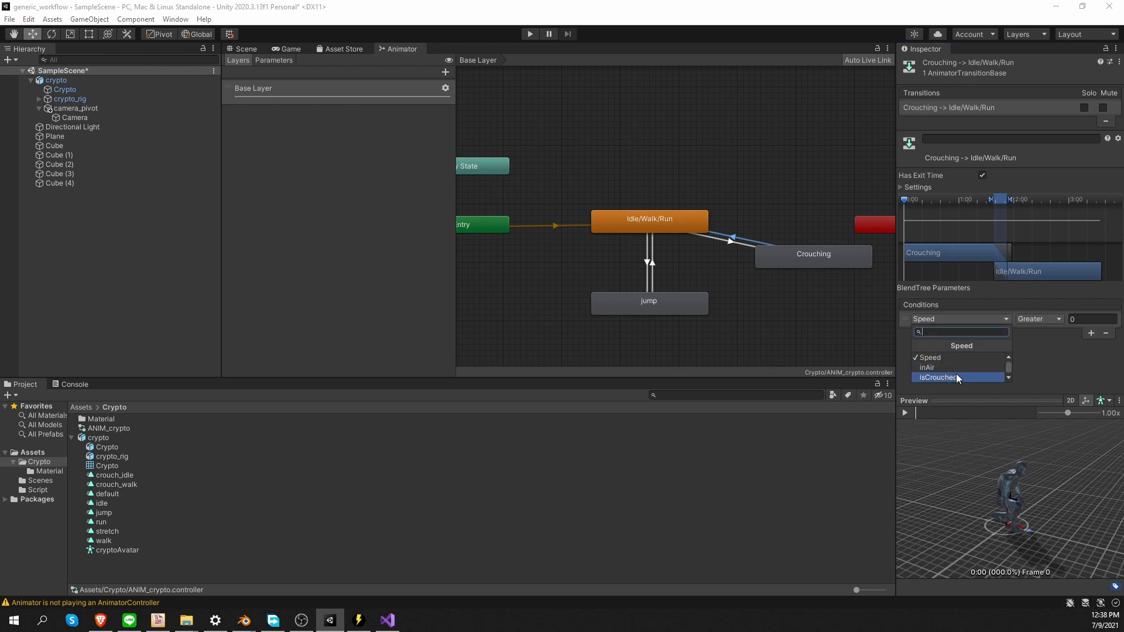
pyautogui.click(956, 378)
pyautogui.click(1058, 319)
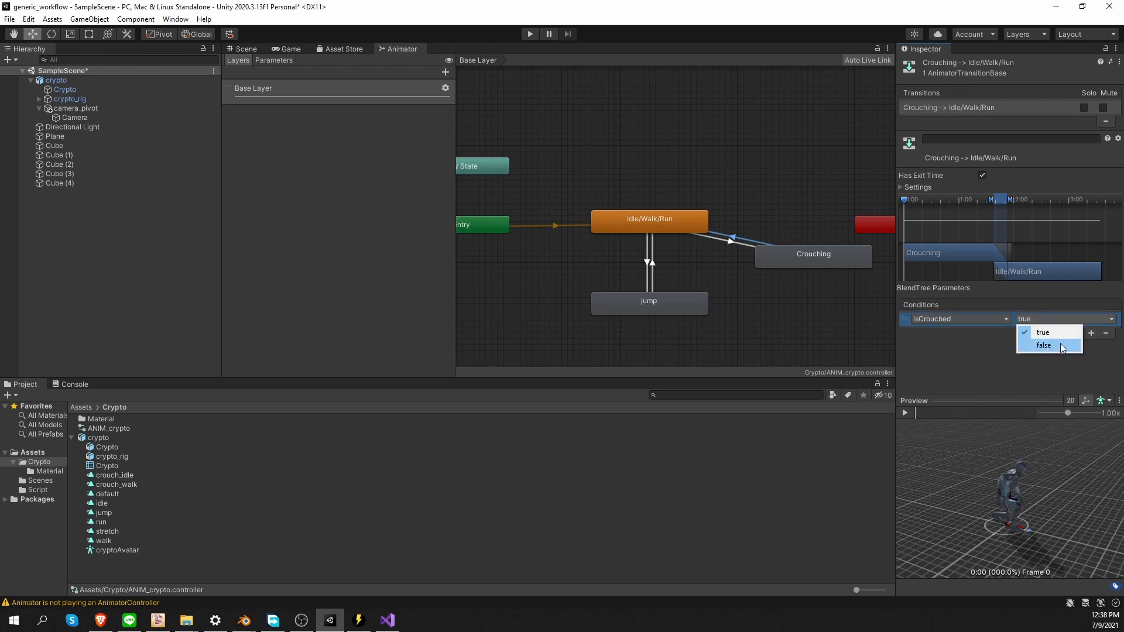
pyautogui.click(1060, 344)
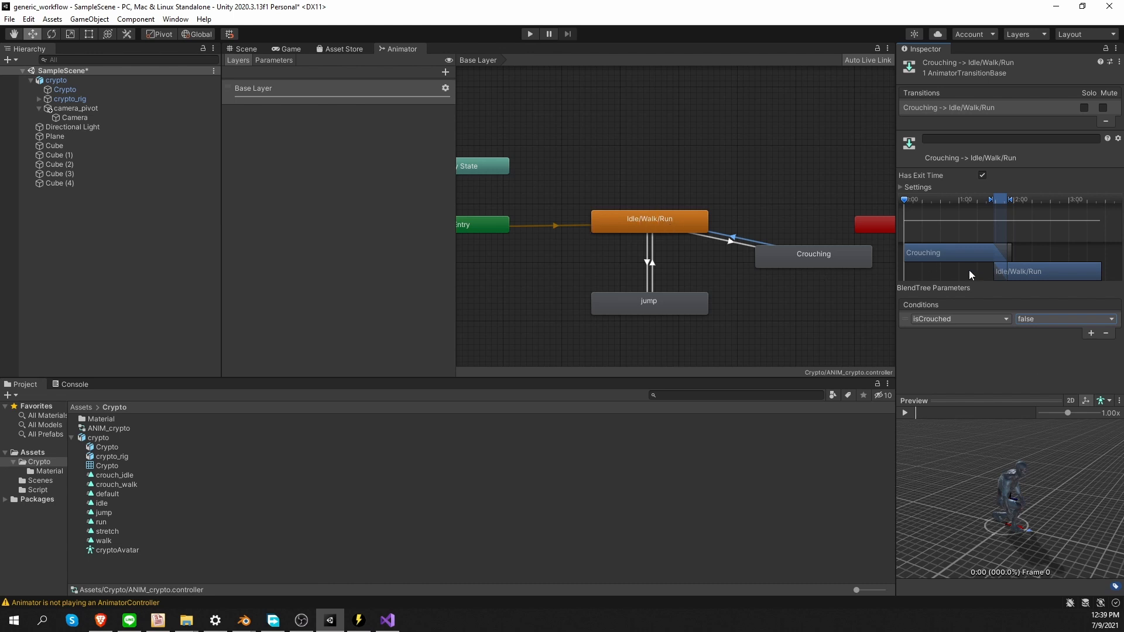
pyautogui.click(982, 175)
# Run the scene briefly, stop it, and assign the ANIM_crypto controller to the crypto object's Animator component
pyautogui.click(530, 35)
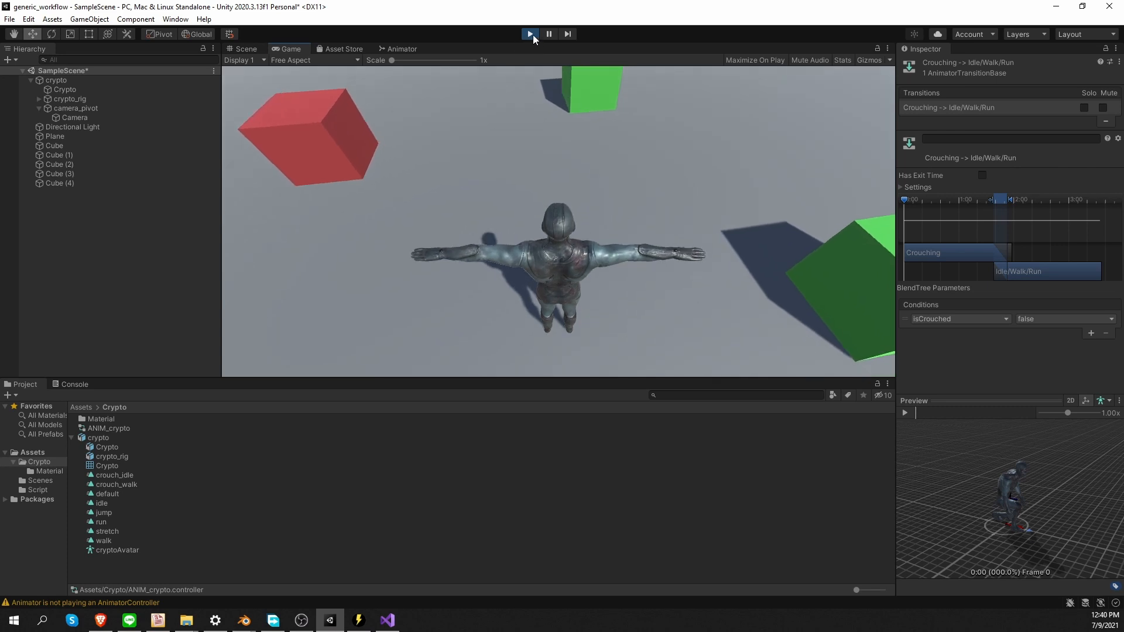
pyautogui.click(532, 34)
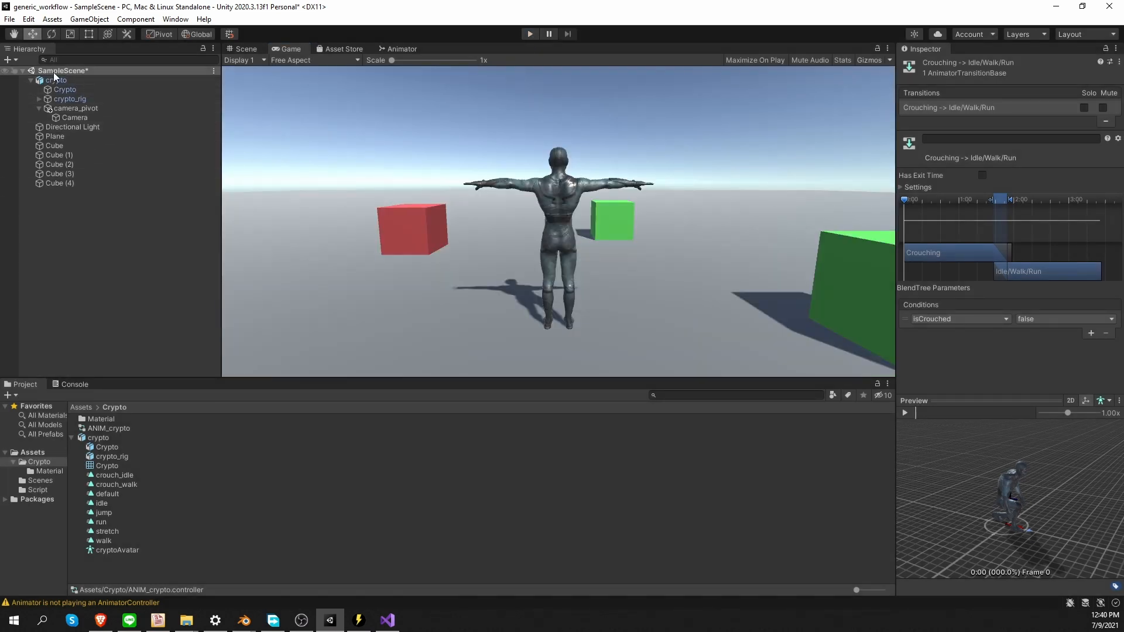
pyautogui.click(81, 79)
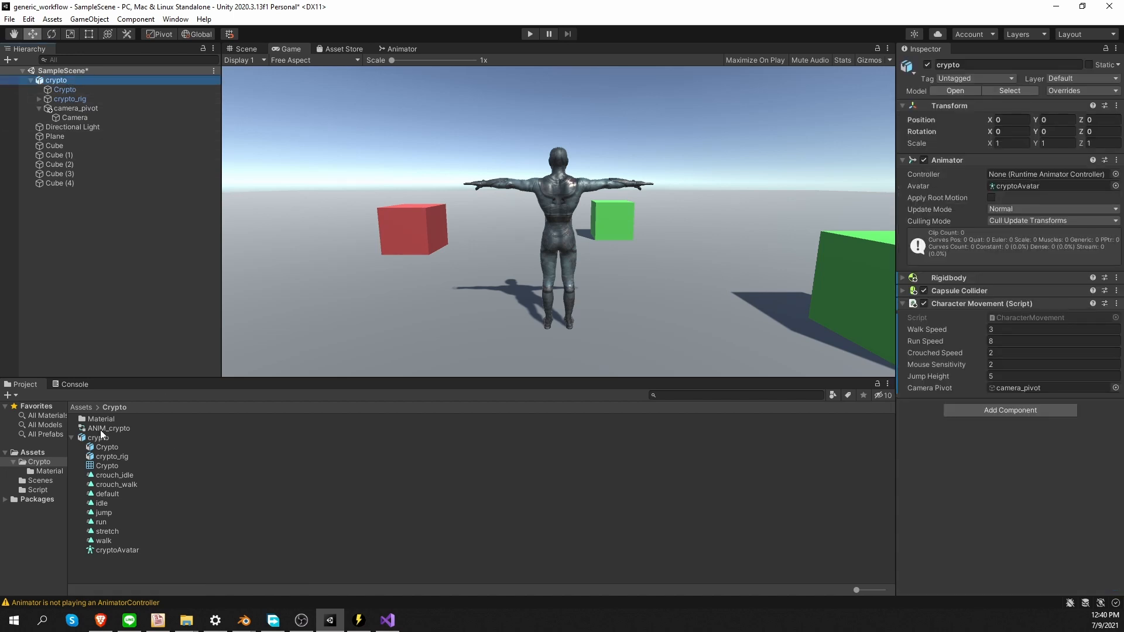
pyautogui.moveTo(96, 431); pyautogui.dragTo(1034, 176)
# Play the scene and test the character's walking, running and jumping animations in forward and backward movement
pyautogui.click(530, 34)
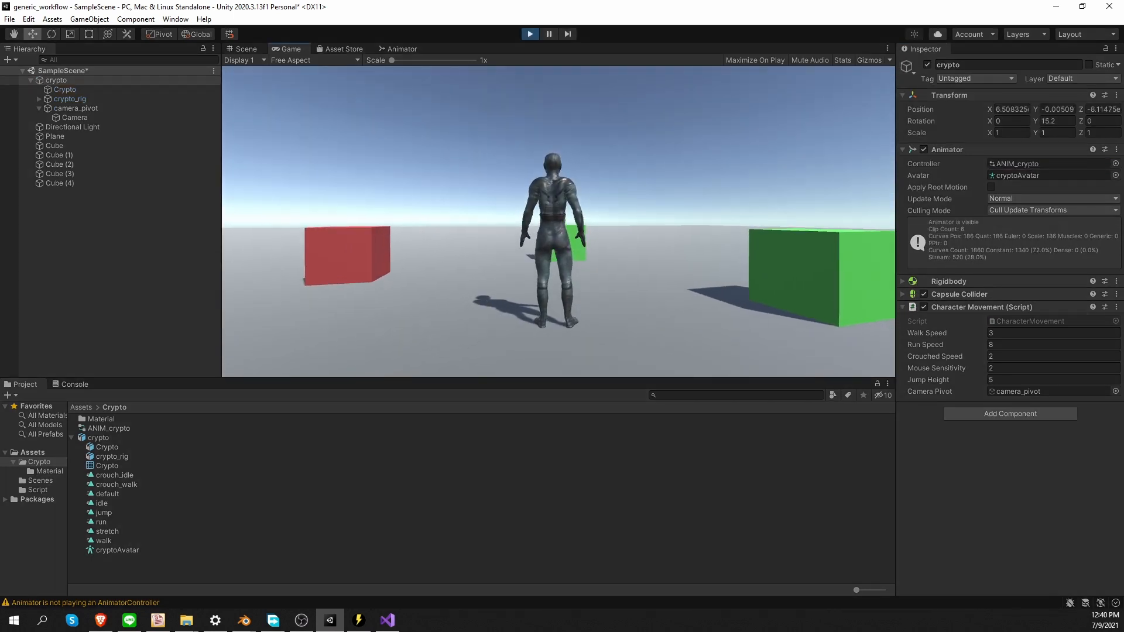
pyautogui.press('w')
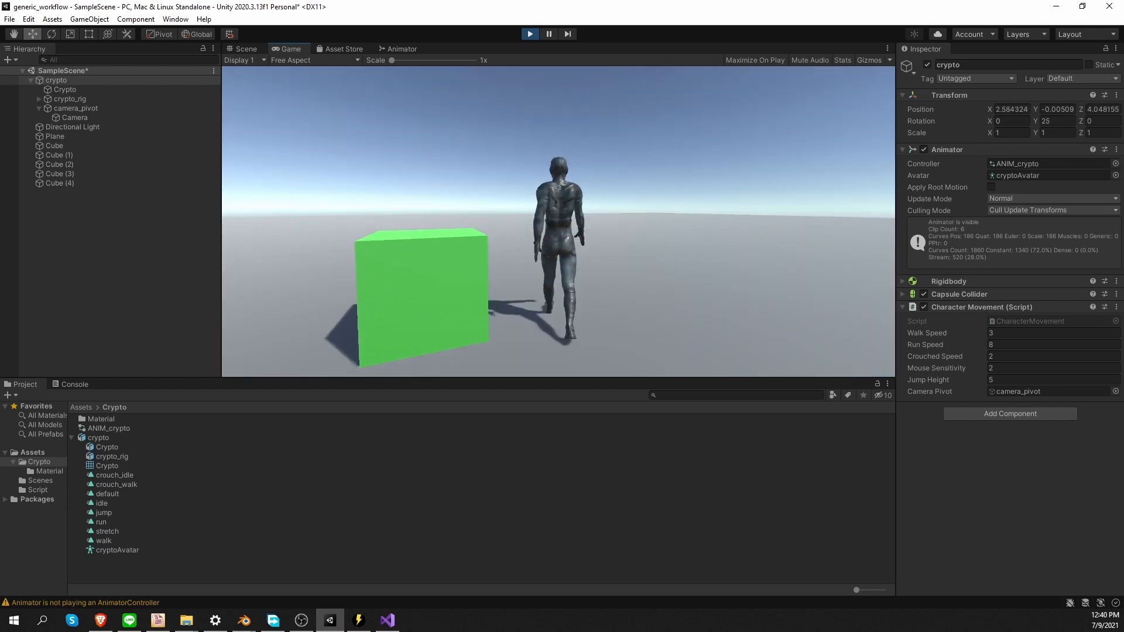
pyautogui.press('s')
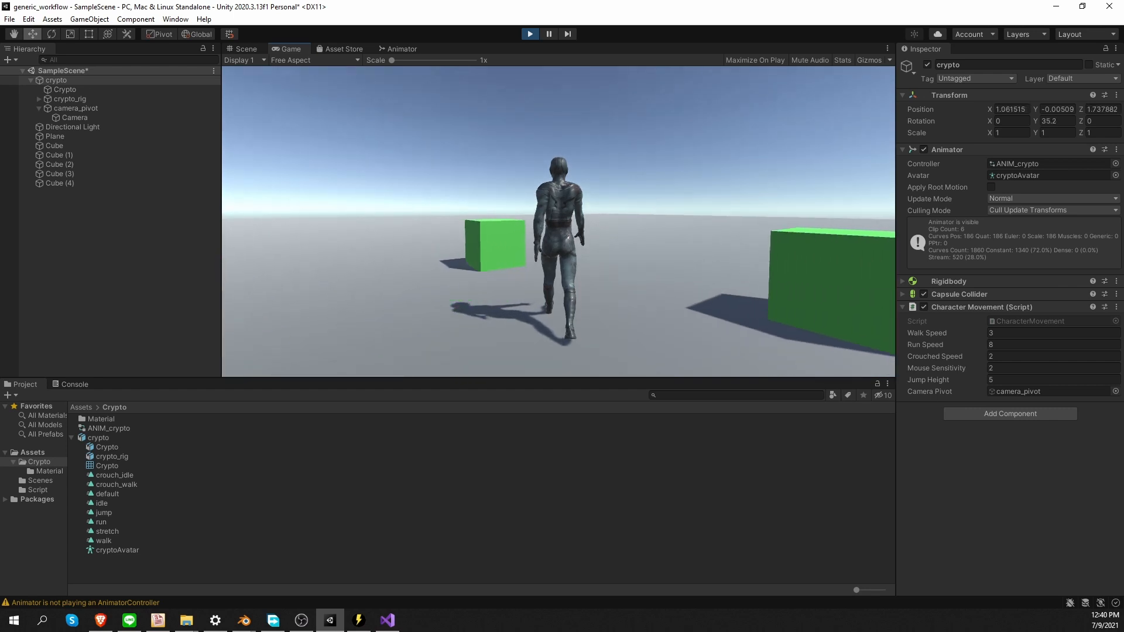
pyautogui.hotkey('shift', 'w')
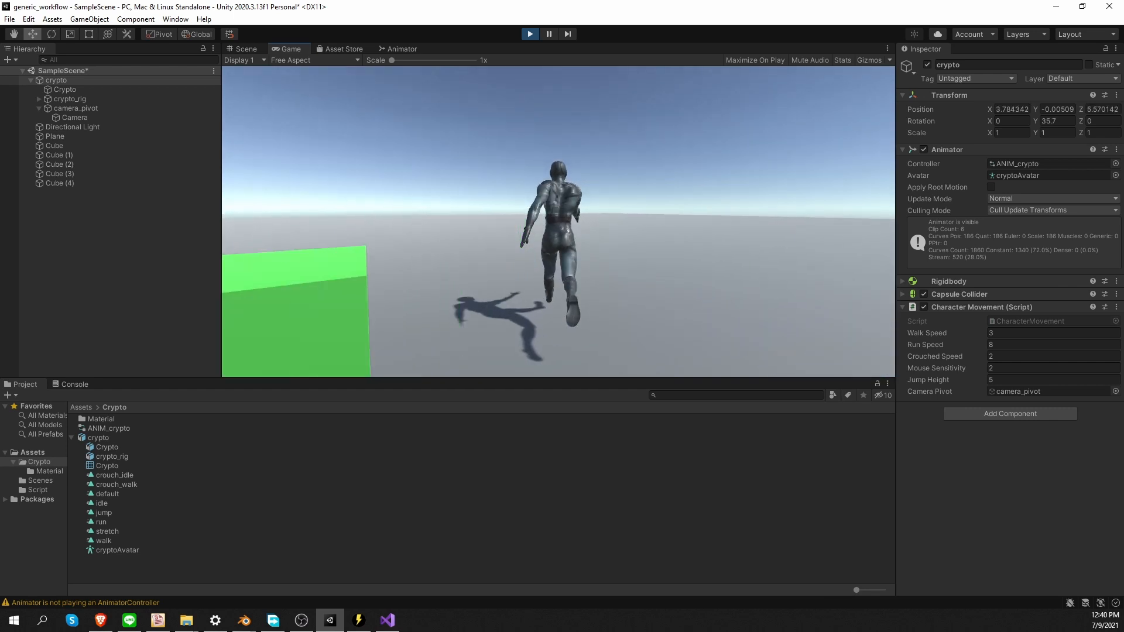
pyautogui.hotkey('shift', 's')
pyautogui.hotkey('shift', 'w')
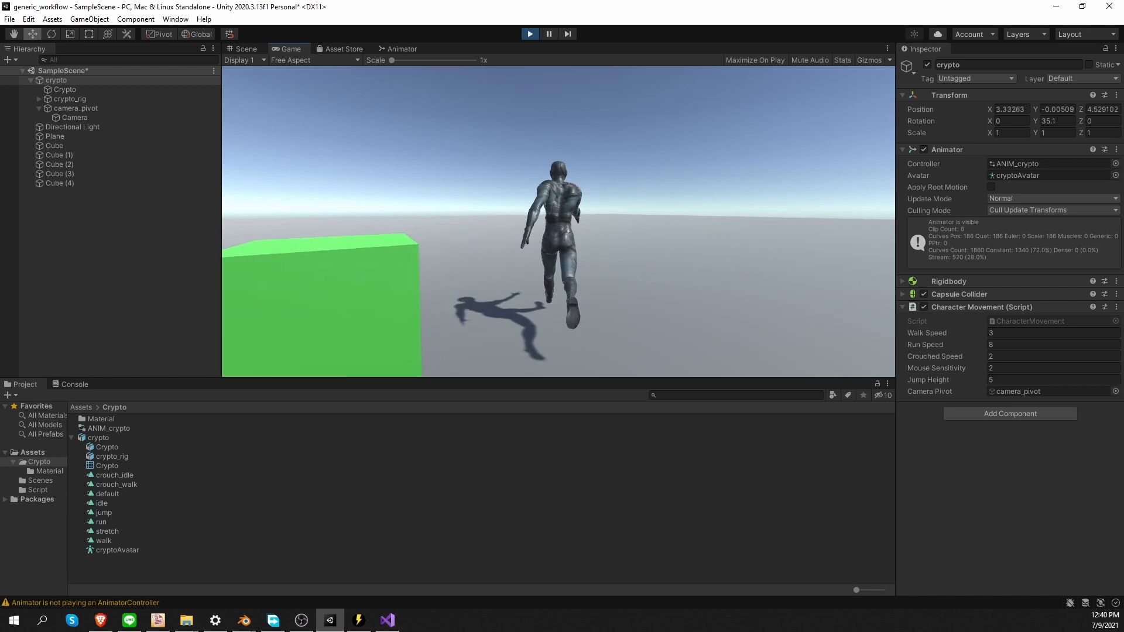
pyautogui.hotkey('shift', 's')
pyautogui.press('space')
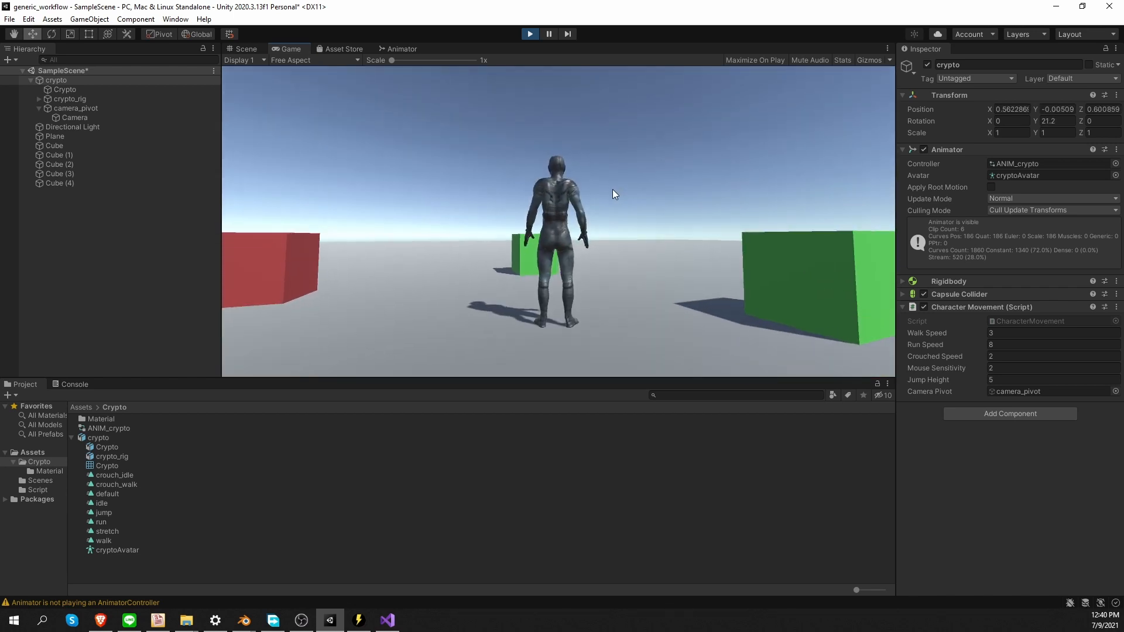
# Test the character's crouching and crouch-walking forward and backward, and exit play mode
pyautogui.press('c')
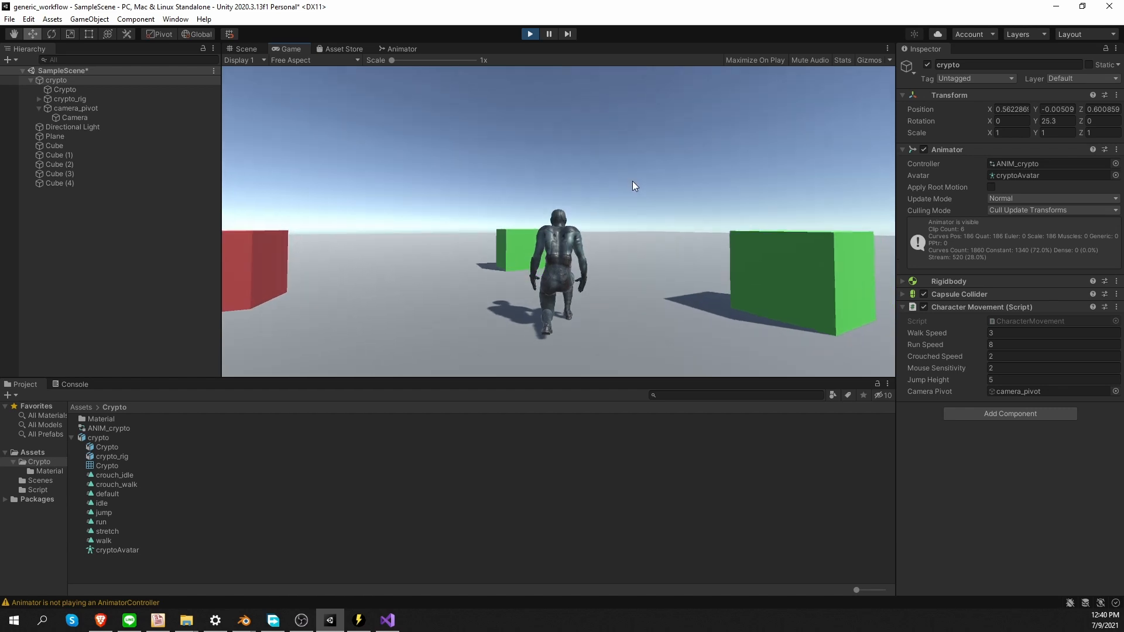
pyautogui.press('s')
pyautogui.press('w')
pyautogui.press('s')
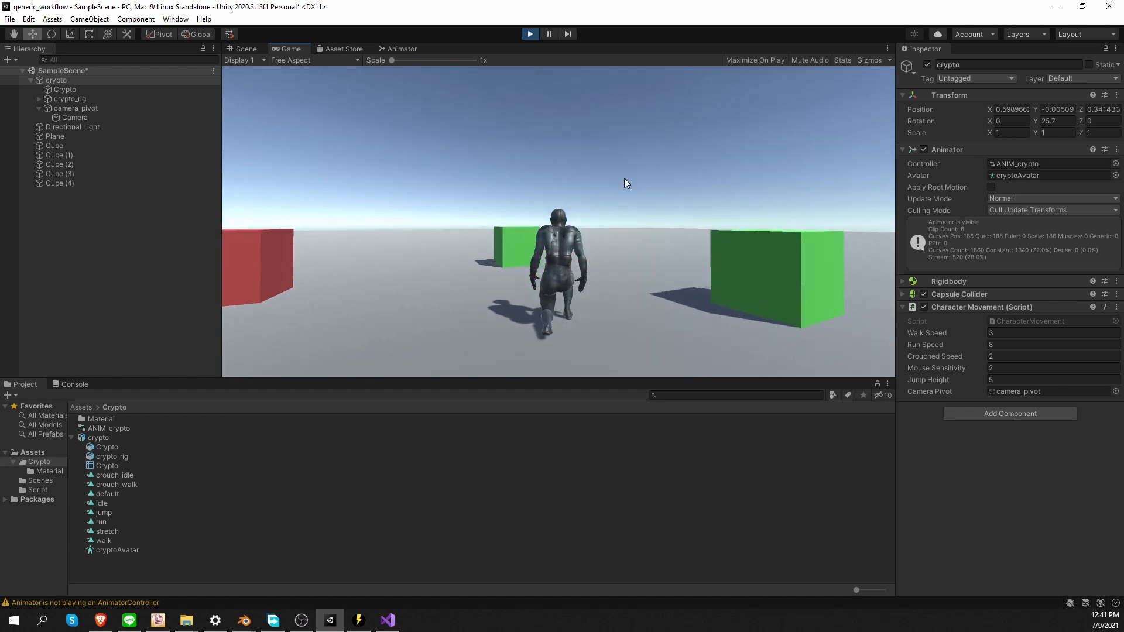
pyautogui.press('w')
pyautogui.hotkey('ctrl', 's')
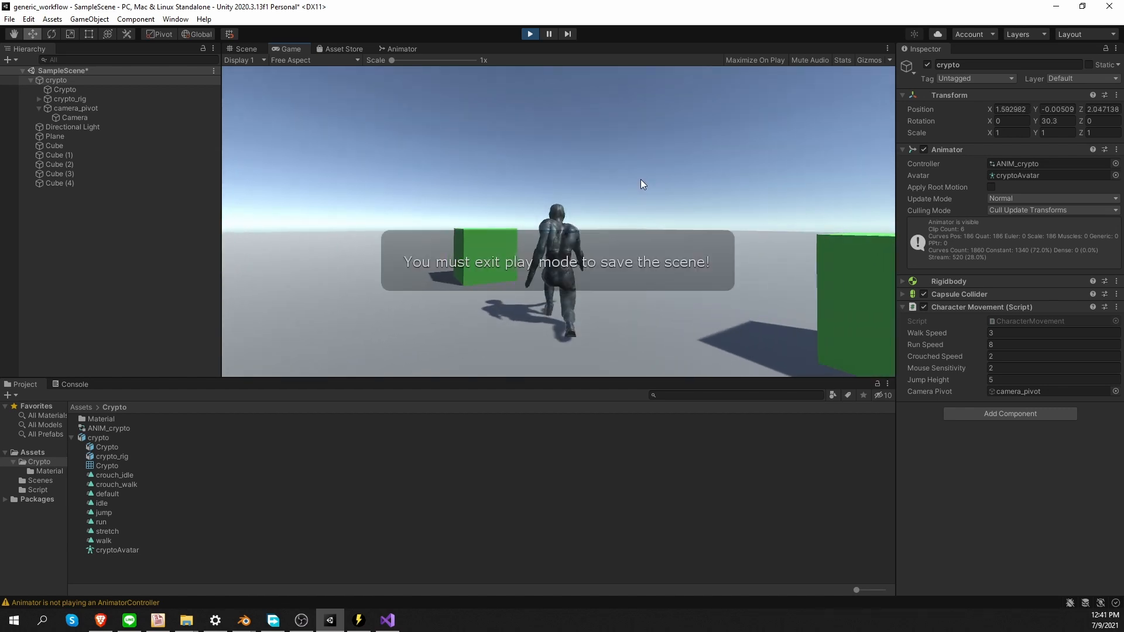
pyautogui.hotkey('ctrl', 'p')
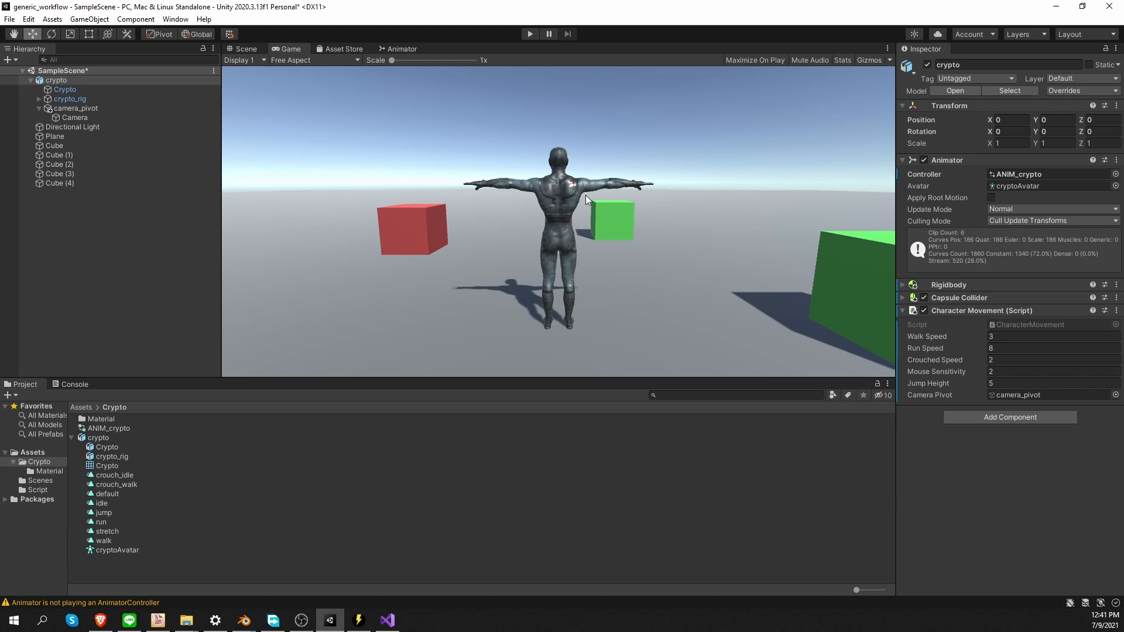
# Enable Loop Time for the walk, run and idle clips in the crypto model's animation import settings
pyautogui.click(97, 438)
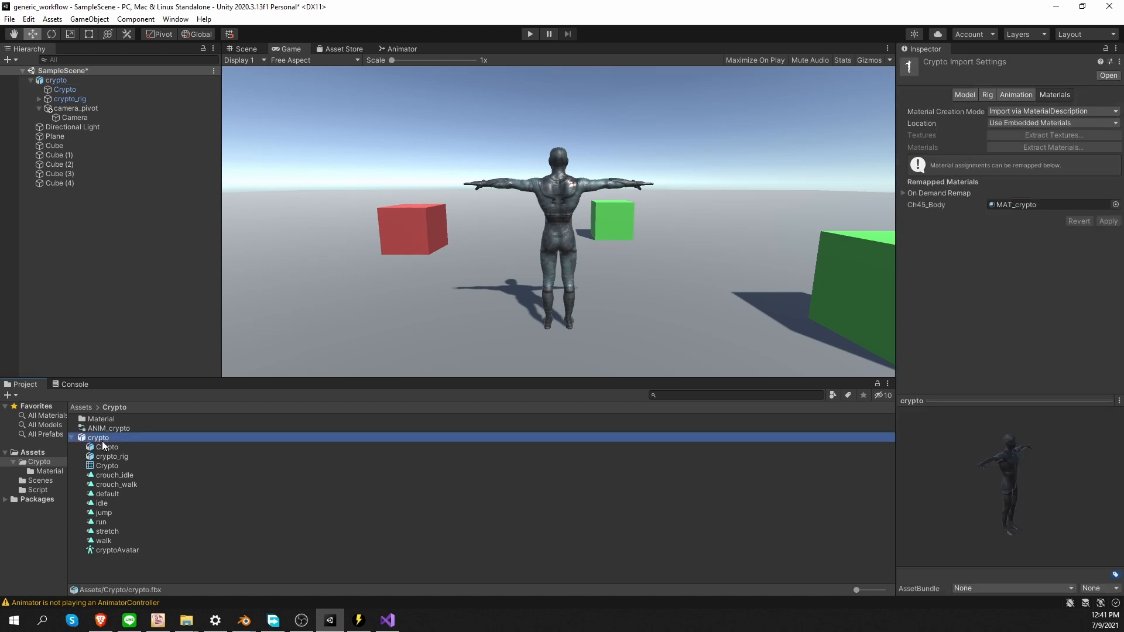
pyautogui.click(1018, 98)
pyautogui.click(943, 279)
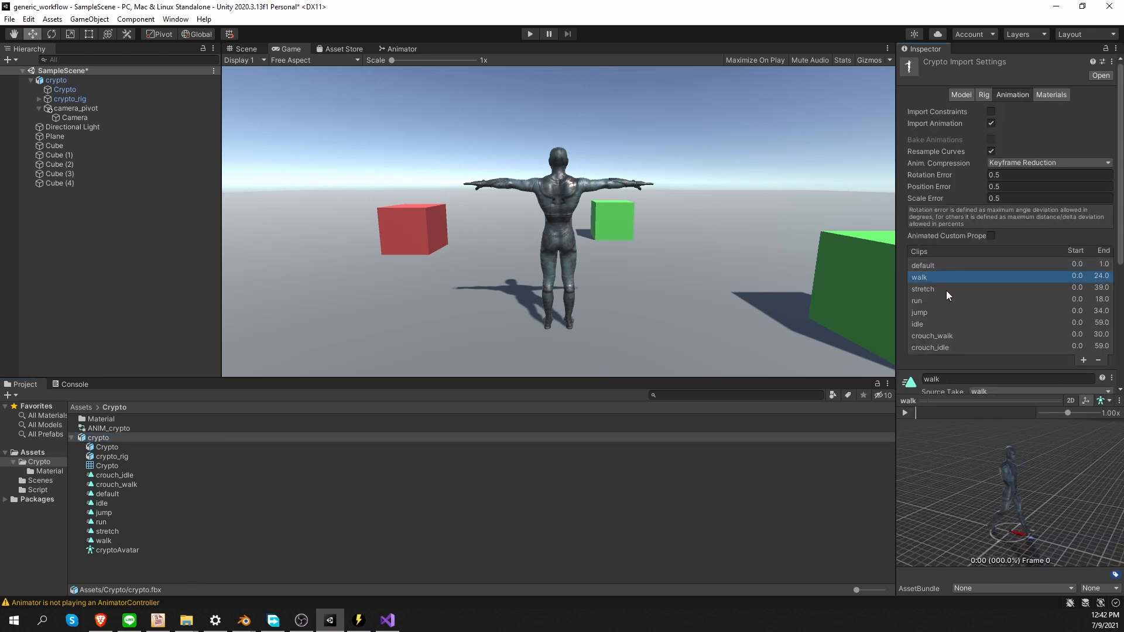
pyautogui.scroll(-5, 954, 276)
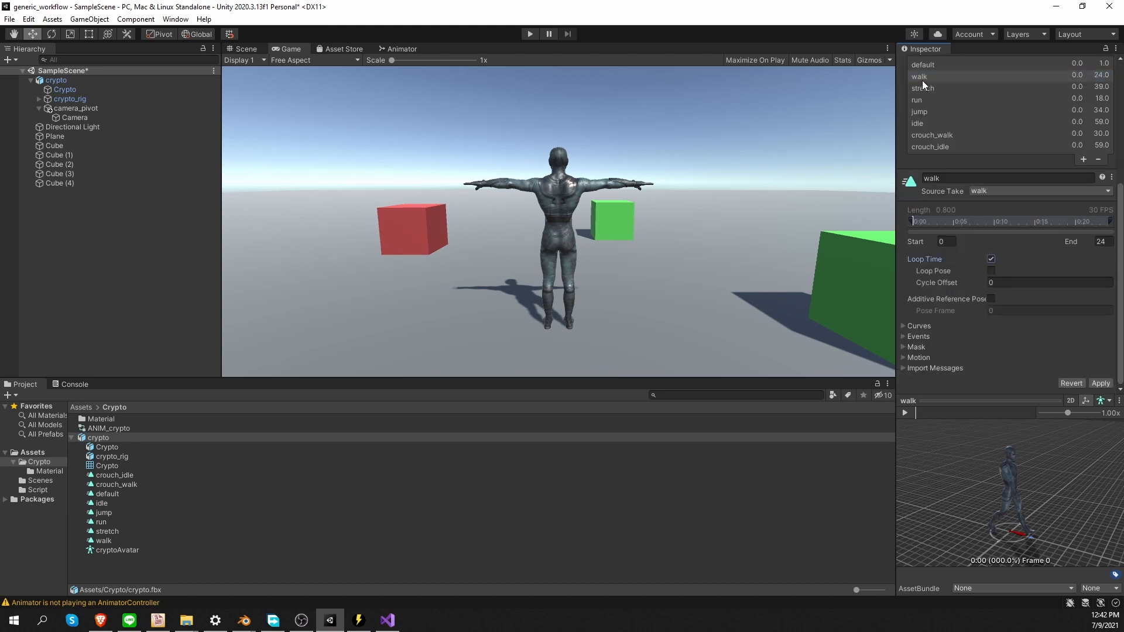
pyautogui.click(933, 99)
pyautogui.click(991, 258)
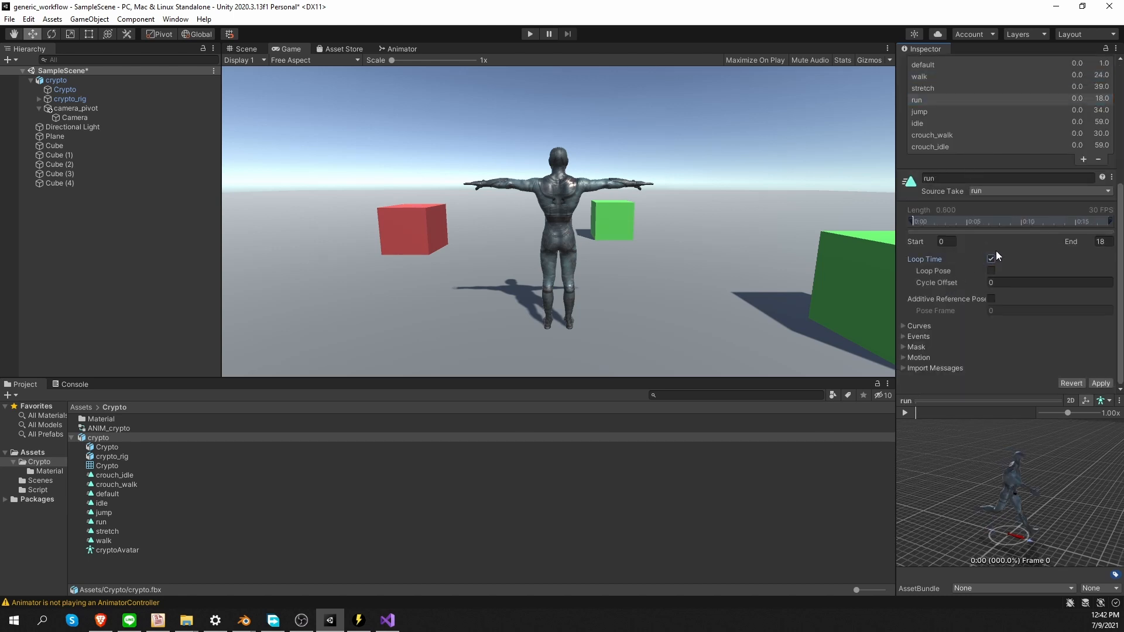
pyautogui.click(927, 123)
pyautogui.click(991, 257)
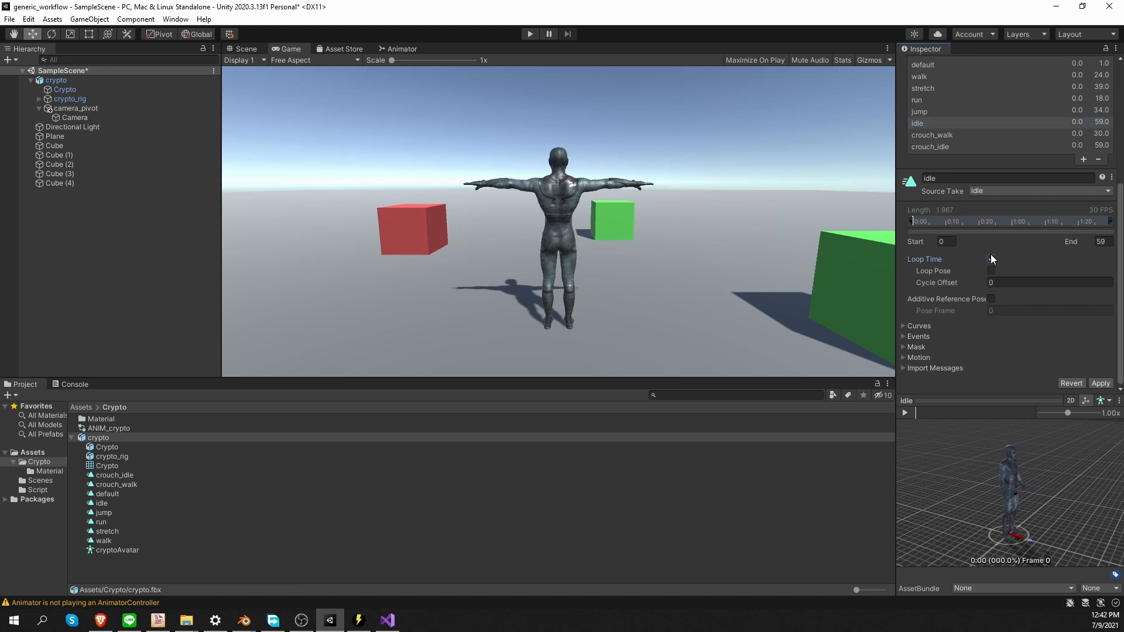
# Enable Loop Time for the crouch_walk and crouch_idle clips and apply the import settings
pyautogui.click(962, 134)
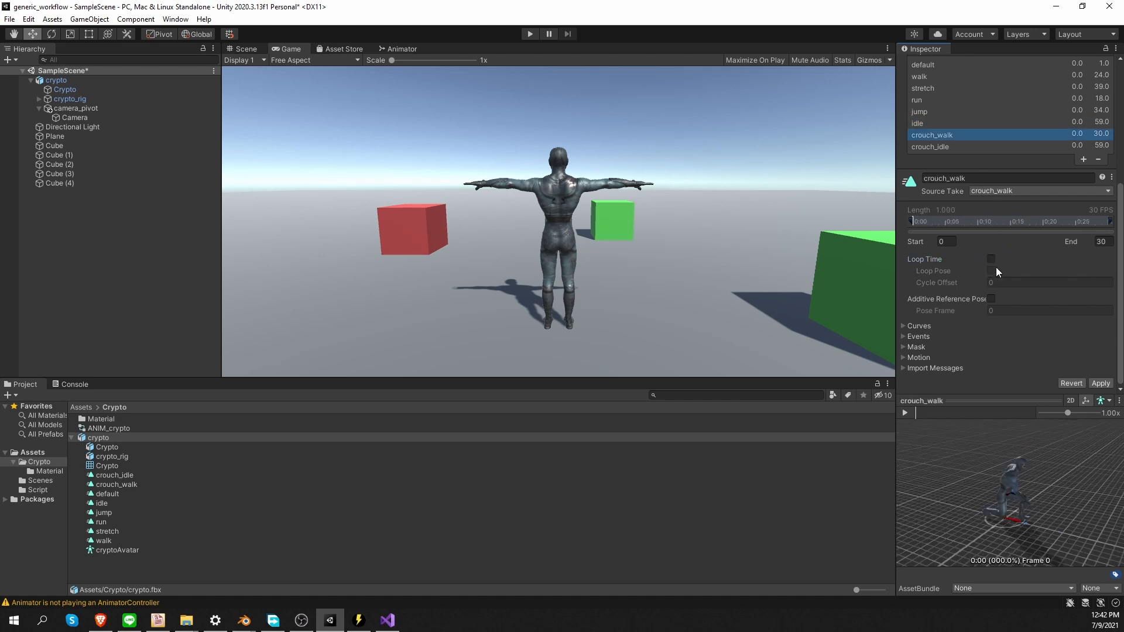
pyautogui.click(995, 258)
pyautogui.click(963, 147)
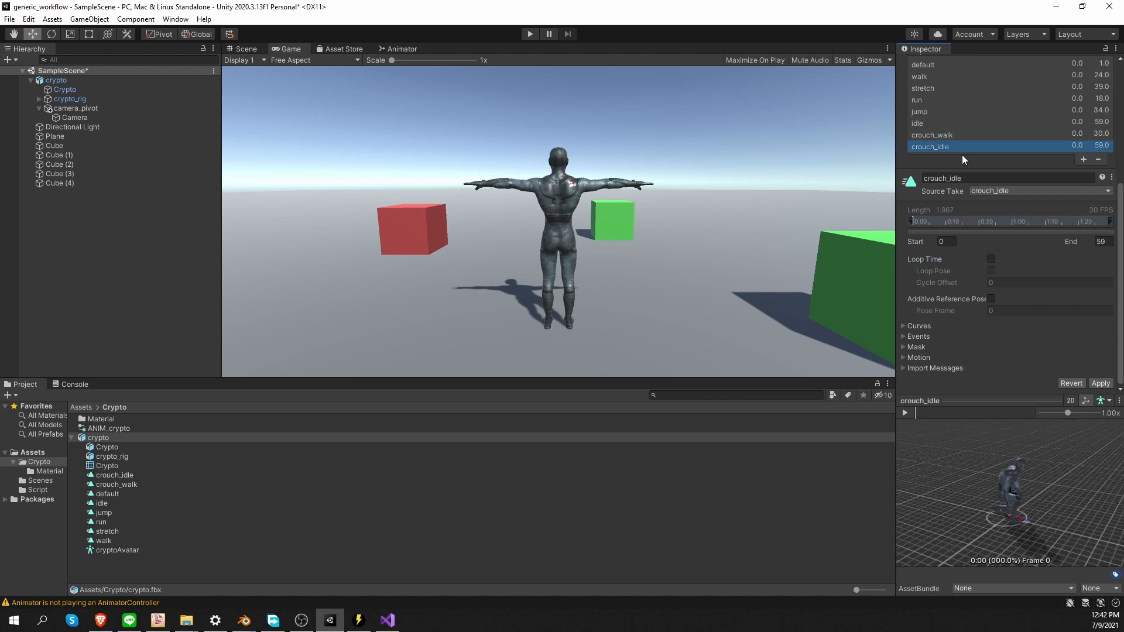
pyautogui.click(990, 258)
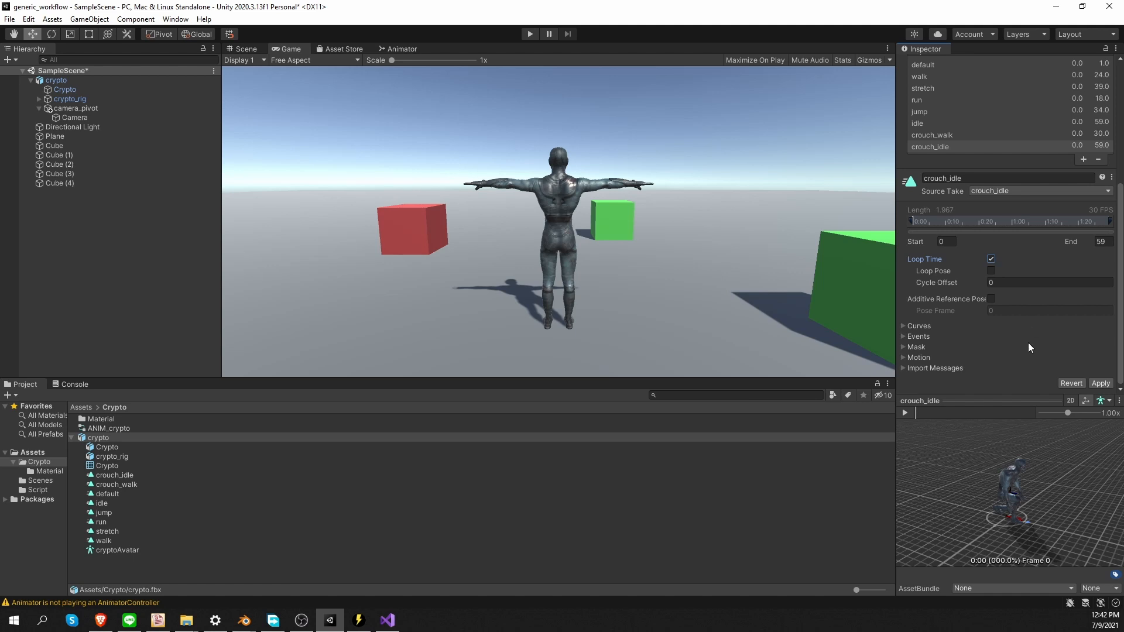
pyautogui.click(1101, 382)
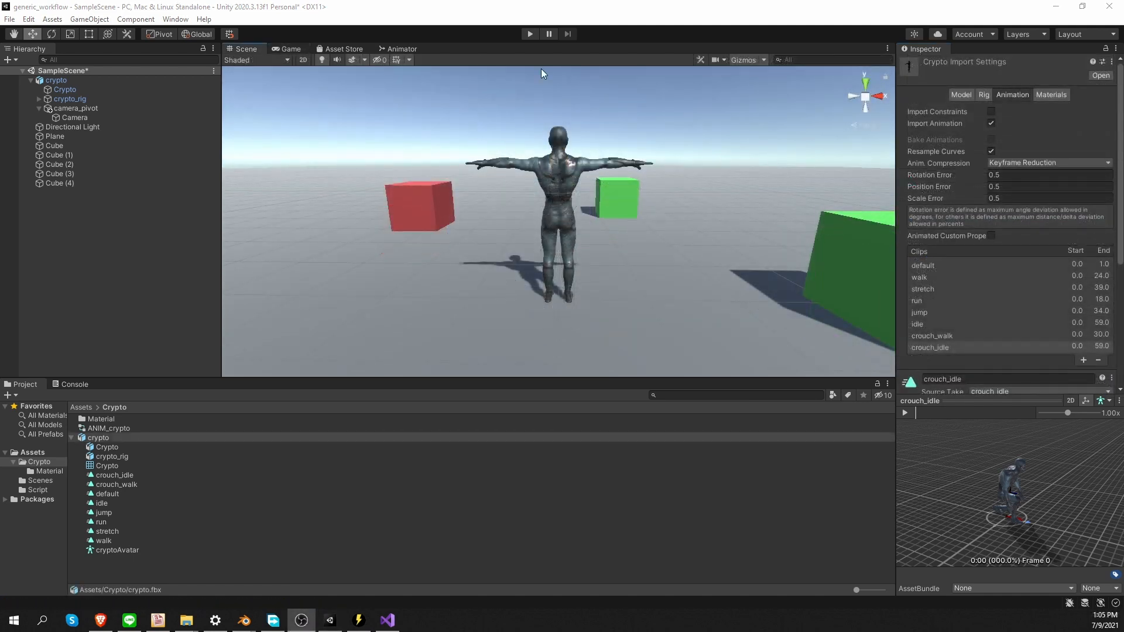
# Play the scene, test the character's looping walk and its jump from different camera angles, and exit play mode
pyautogui.click(530, 34)
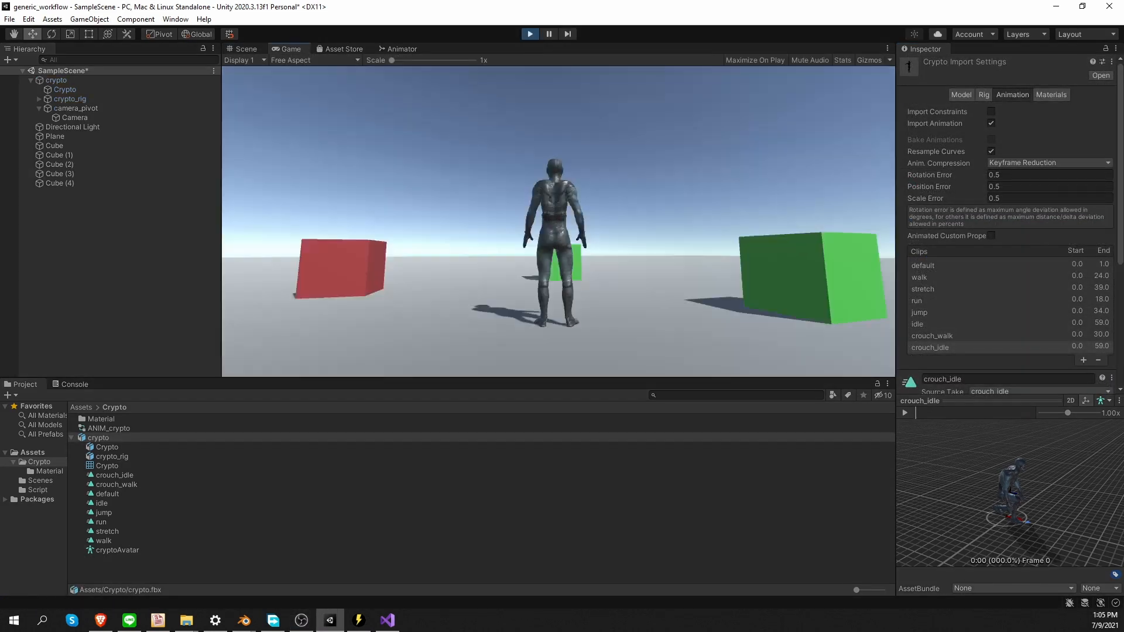
pyautogui.press('w')
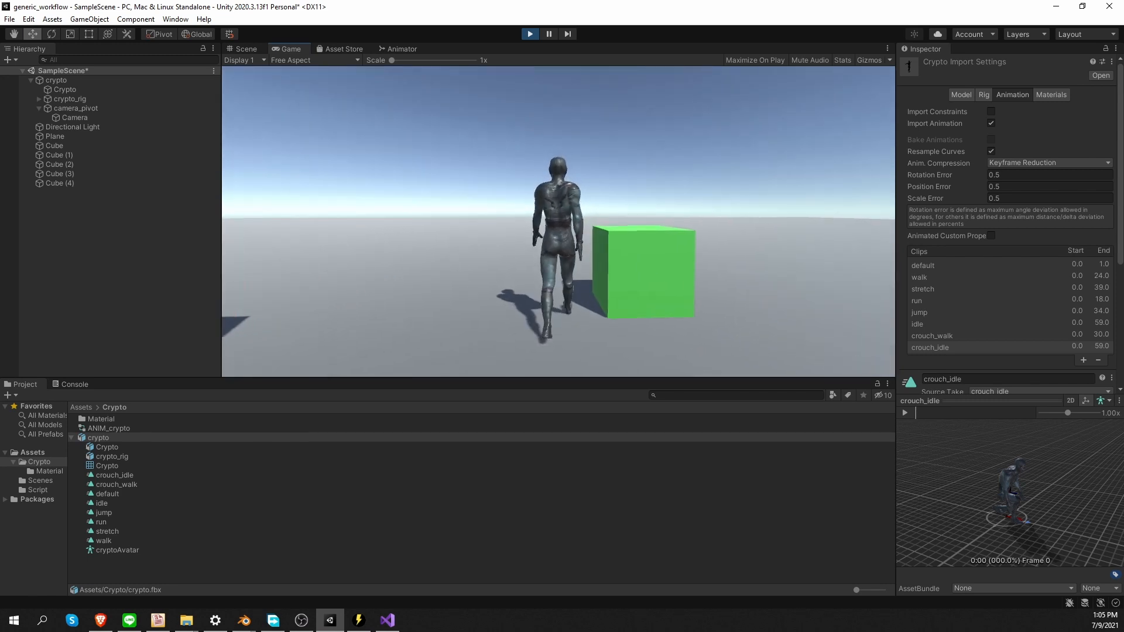
pyautogui.press('w')
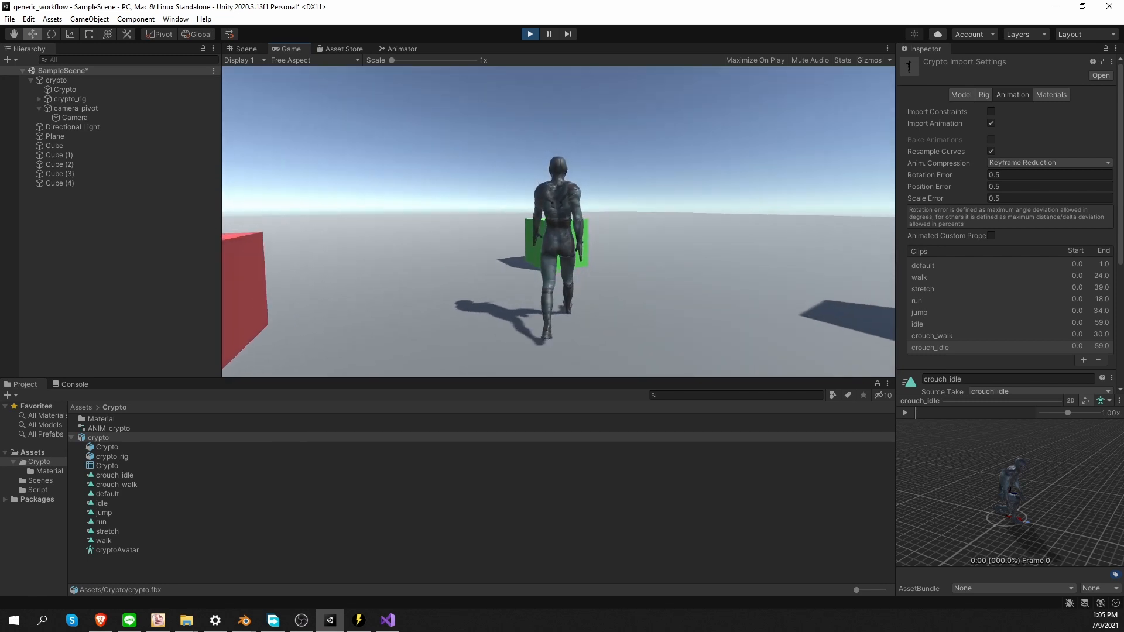
pyautogui.press('w')
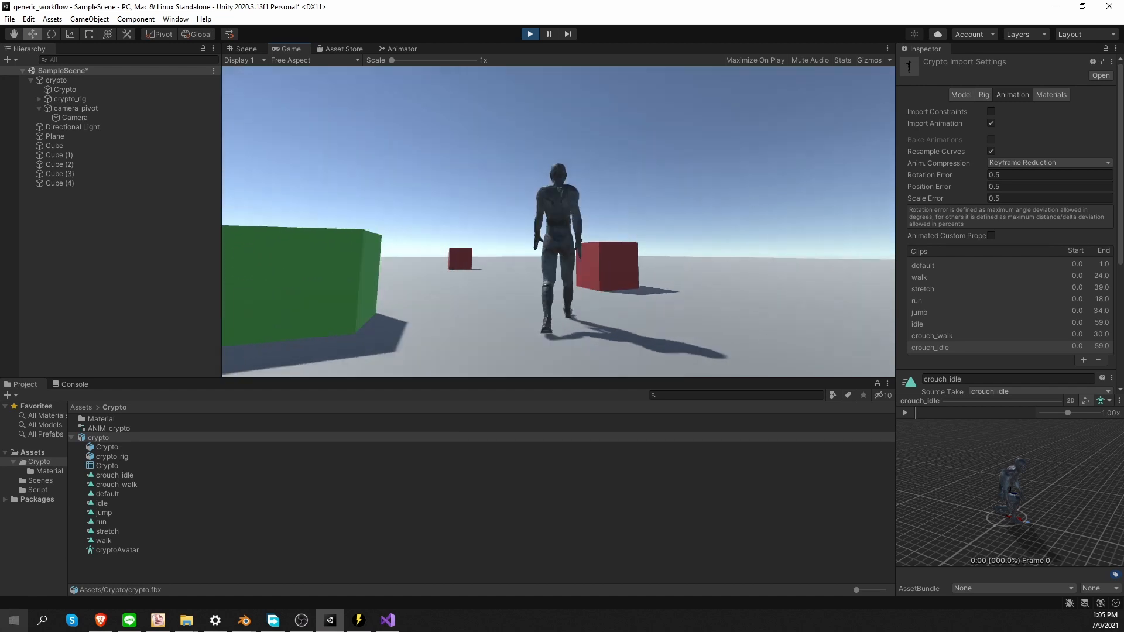
pyautogui.press('w')
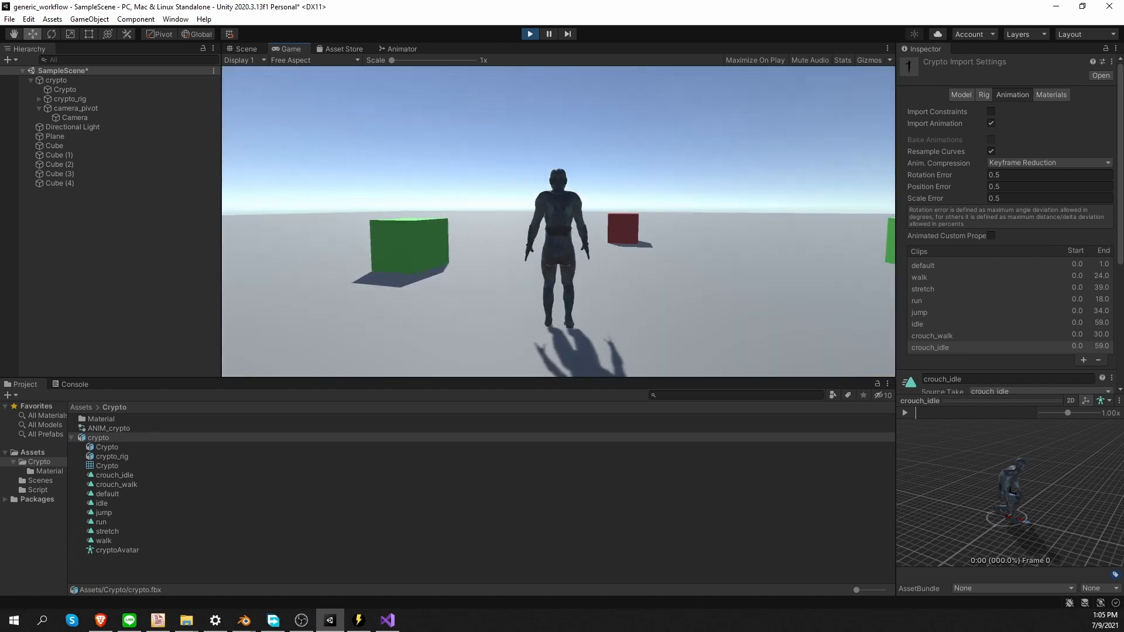
pyautogui.press('space')
pyautogui.press('w')
pyautogui.press('space')
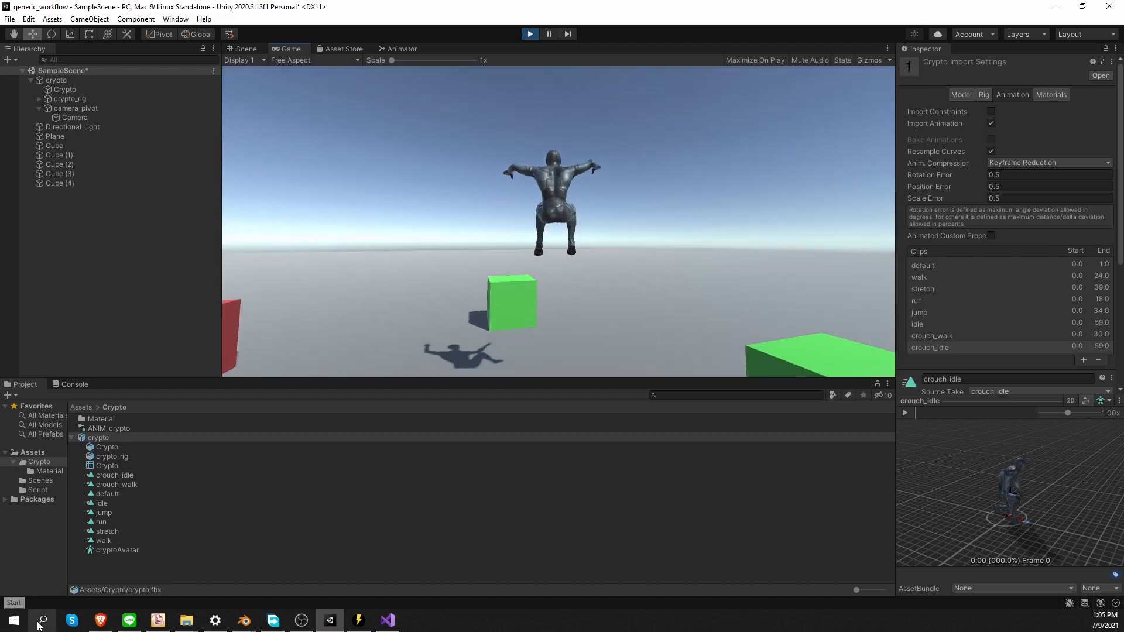
pyautogui.press('space')
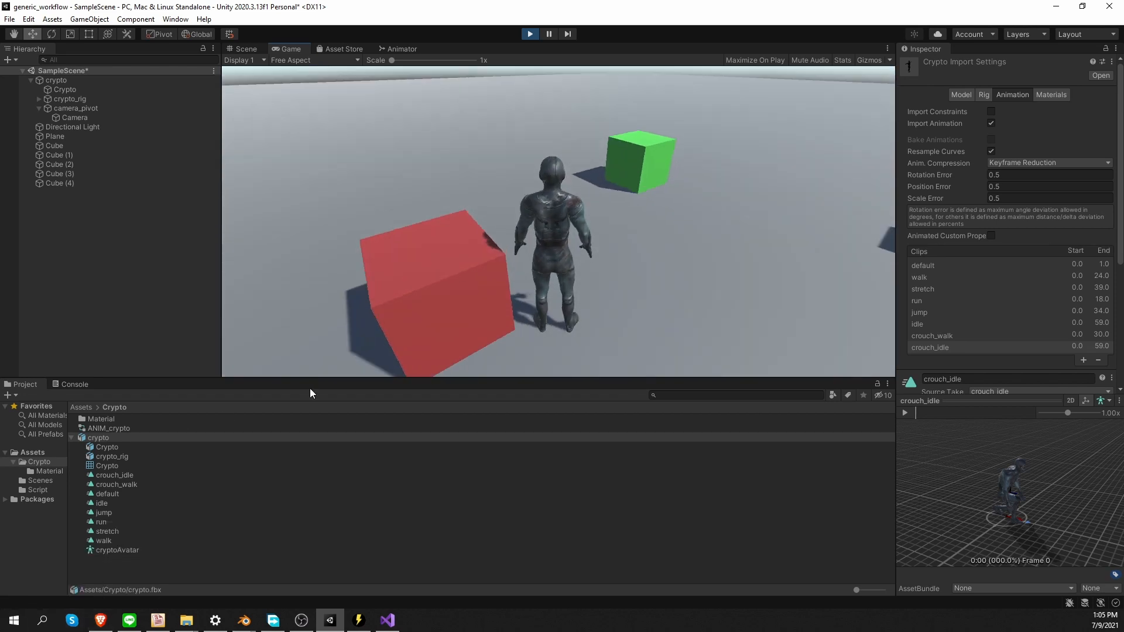
pyautogui.click(530, 34)
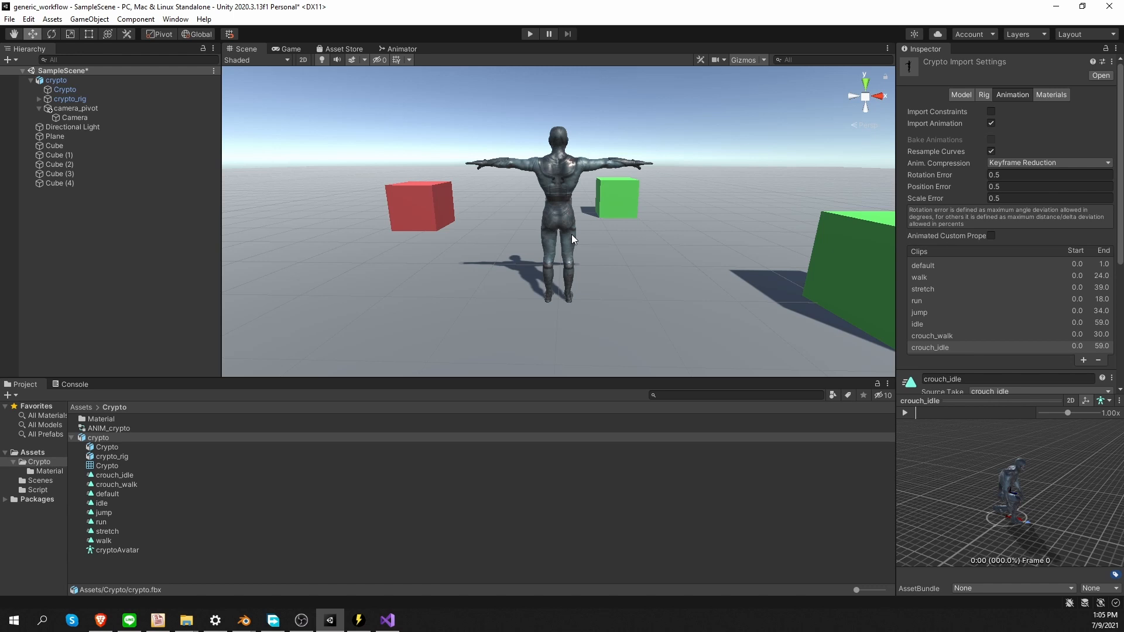
# Add an animator layer named Special to the ANIM_crypto controller and set its weight to 1
pyautogui.click(401, 49)
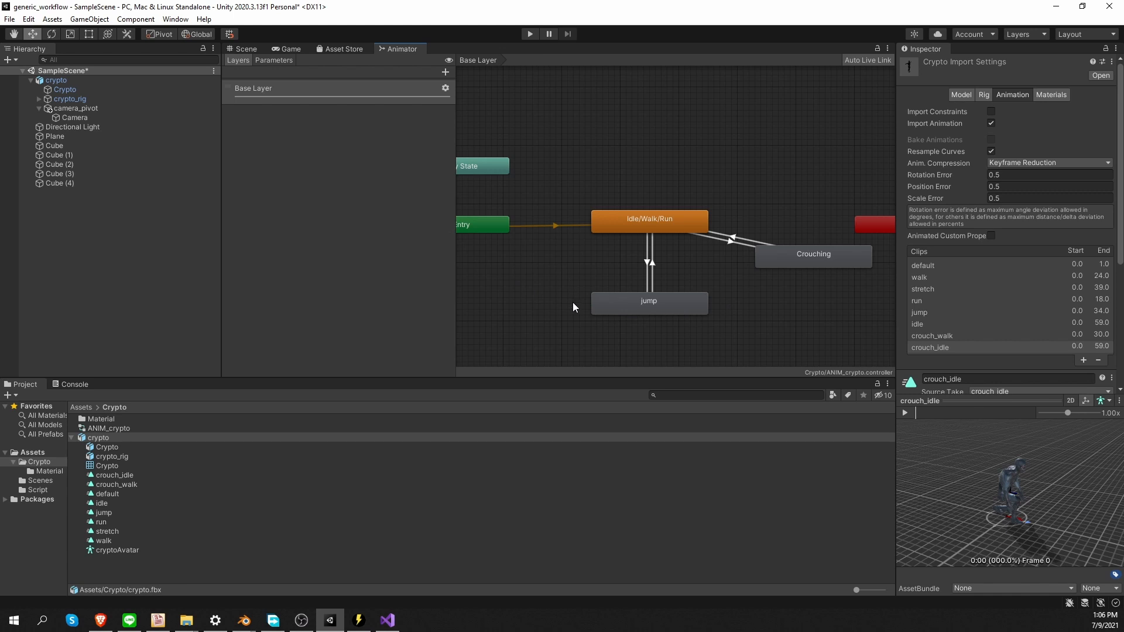
pyautogui.click(445, 72)
pyautogui.write('S')
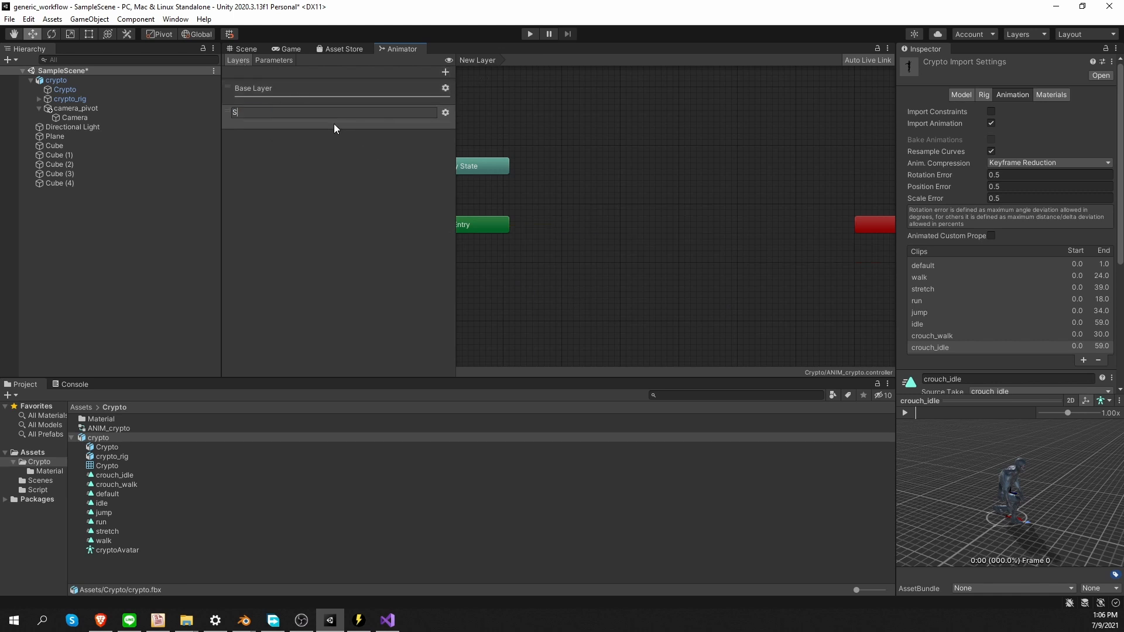
pyautogui.write('pecial')
pyautogui.press('Return')
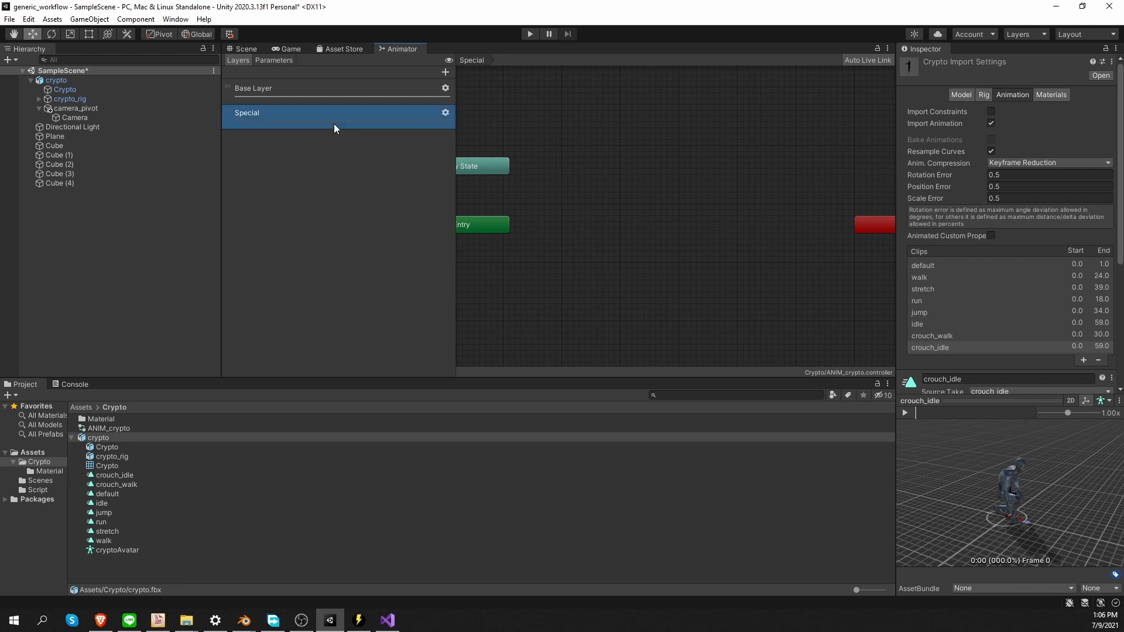
pyautogui.click(445, 113)
pyautogui.moveTo(522, 115); pyautogui.dragTo(587, 115)
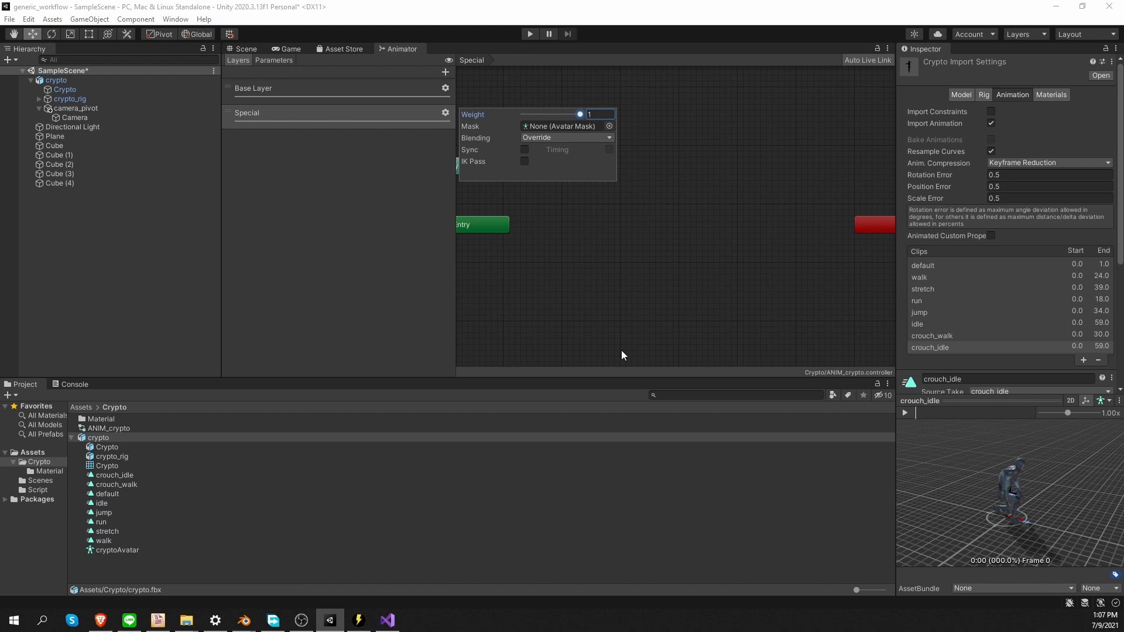
# Create an empty default state in the Special layer and add the stretch clip as a state below it
pyautogui.click(109, 532)
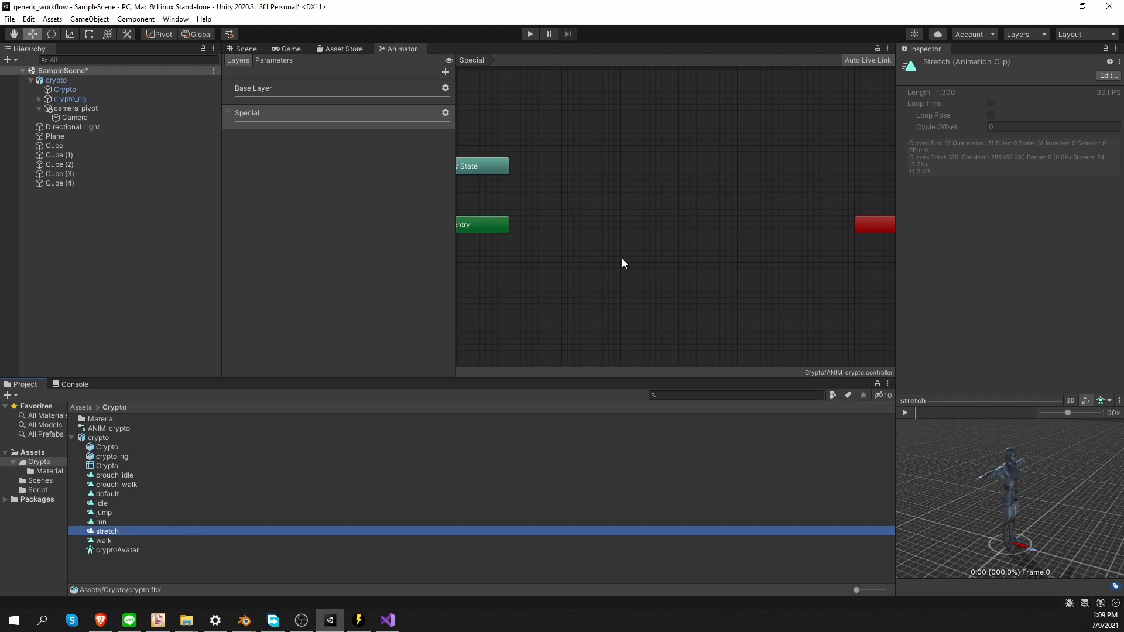
pyautogui.rightClick(564, 221)
pyautogui.moveTo(613, 228)
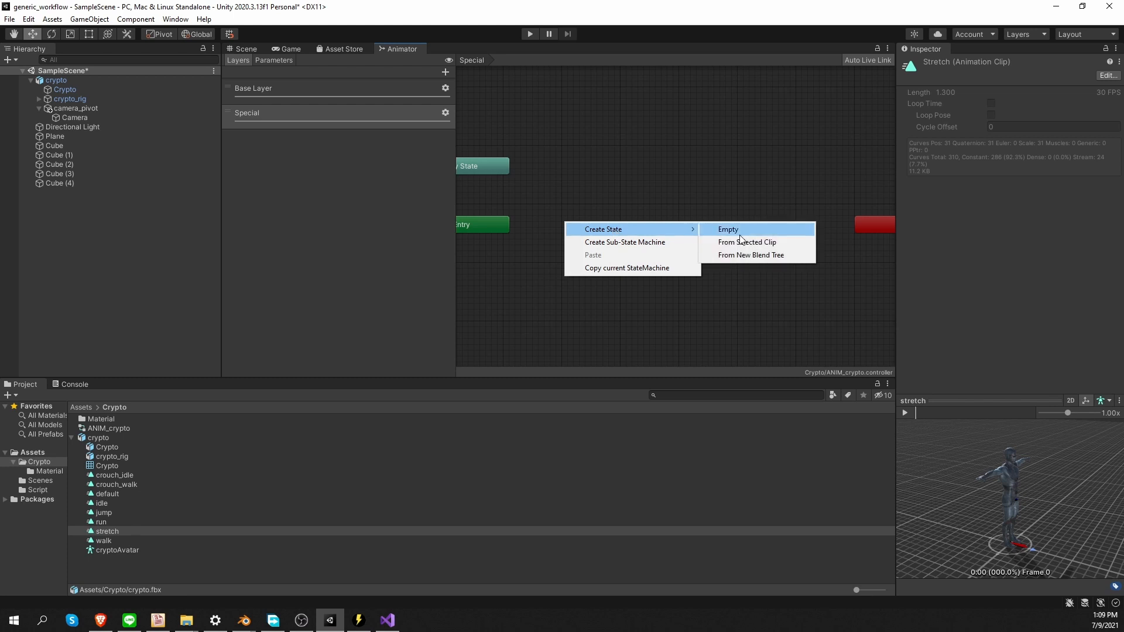
pyautogui.click(748, 230)
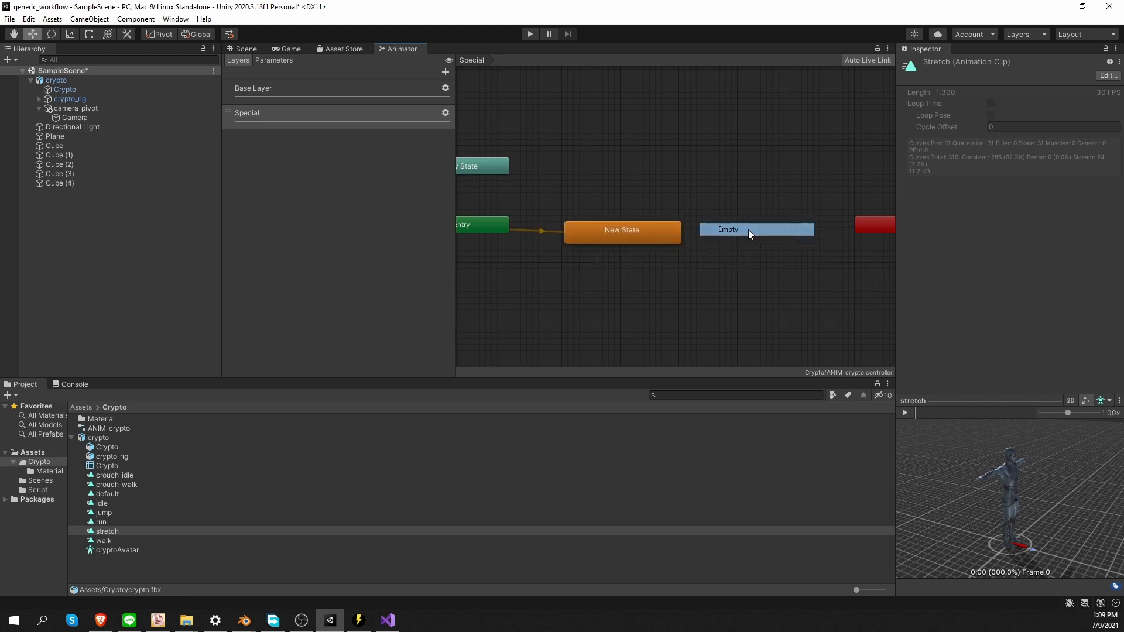
pyautogui.click(627, 223)
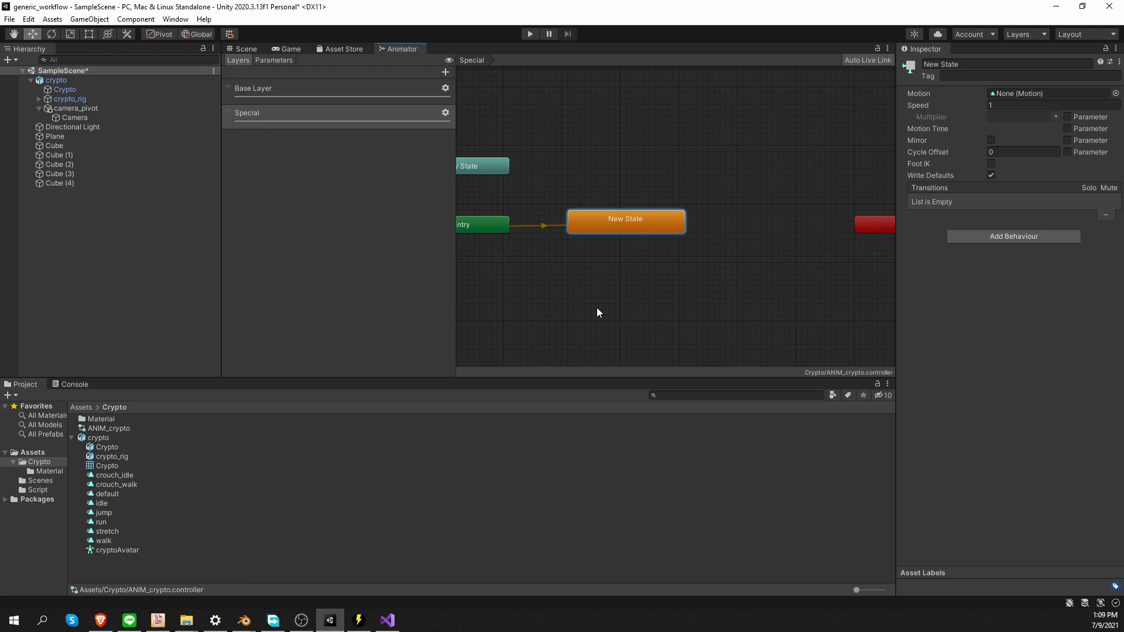
pyautogui.moveTo(99, 535); pyautogui.dragTo(608, 324)
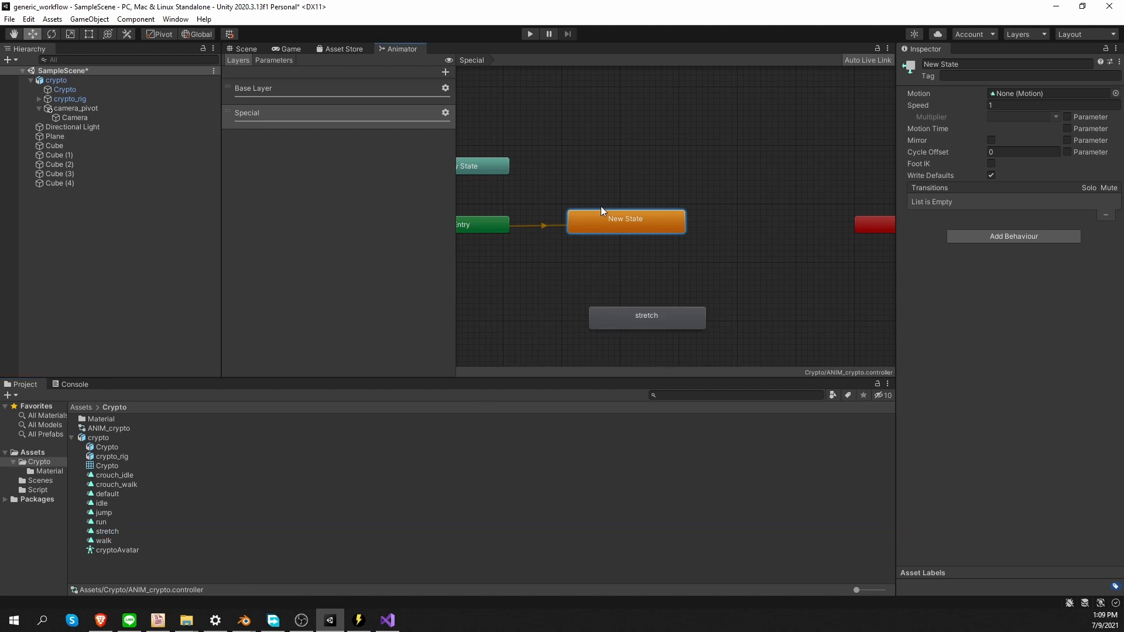
# Make transitions in both directions between the empty state and stretch, and align the stretch state beneath the empty one
pyautogui.rightClick(615, 220)
pyautogui.click(633, 225)
pyautogui.click(667, 317)
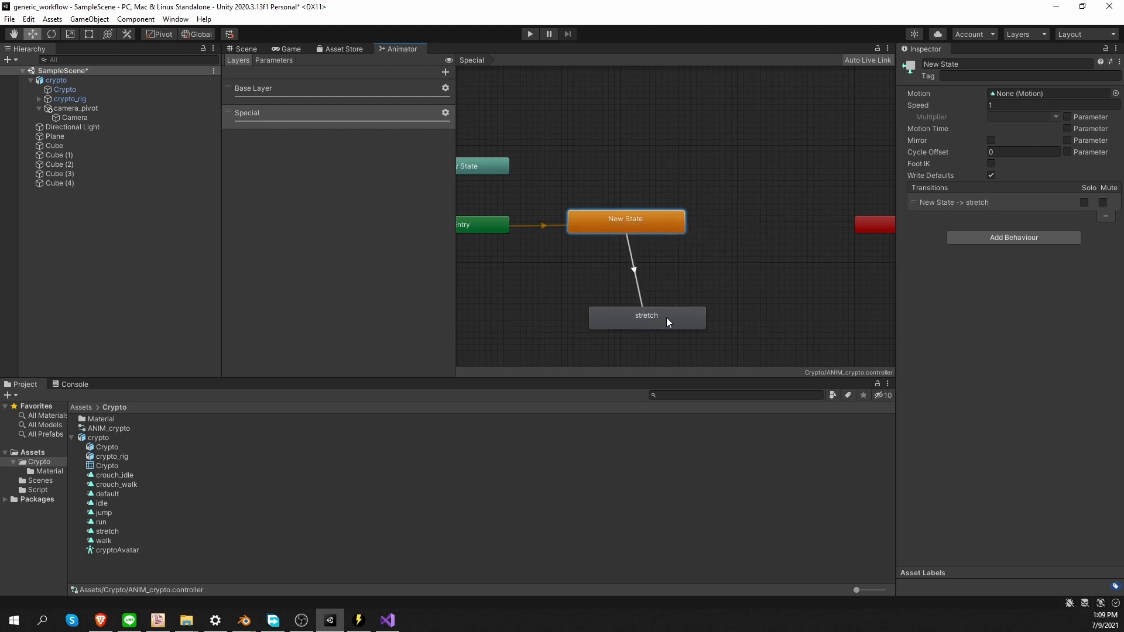
pyautogui.rightClick(666, 317)
pyautogui.click(688, 323)
pyautogui.click(638, 226)
pyautogui.moveTo(666, 318); pyautogui.dragTo(639, 315)
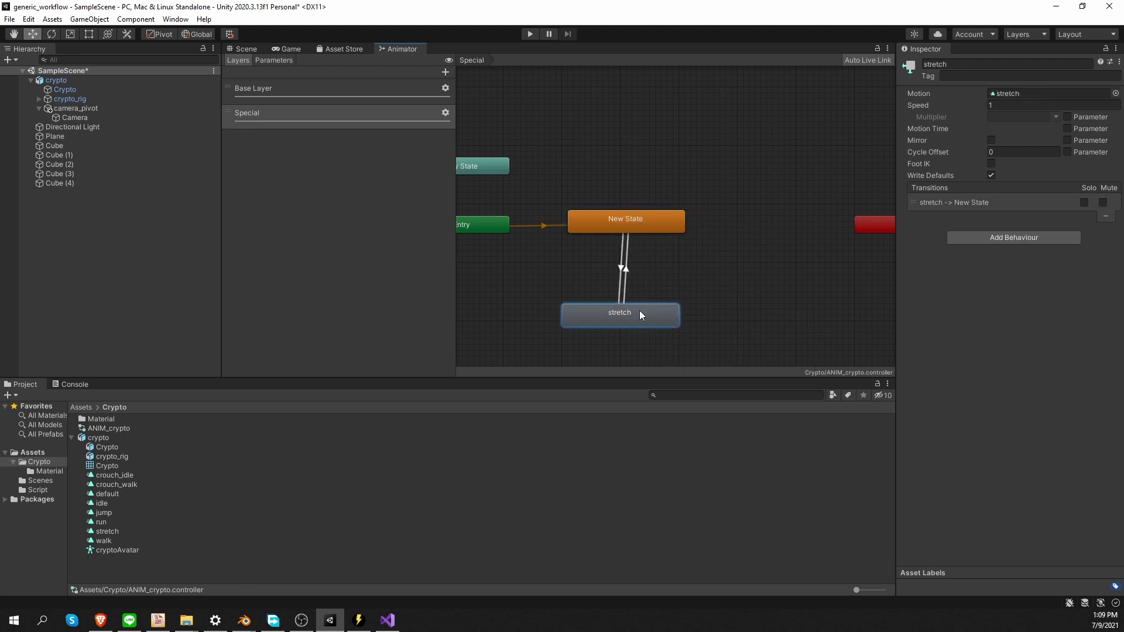
# Give the transition from the empty state to stretch the condition Special and disable its Has Exit Time option
pyautogui.click(620, 268)
pyautogui.click(1090, 323)
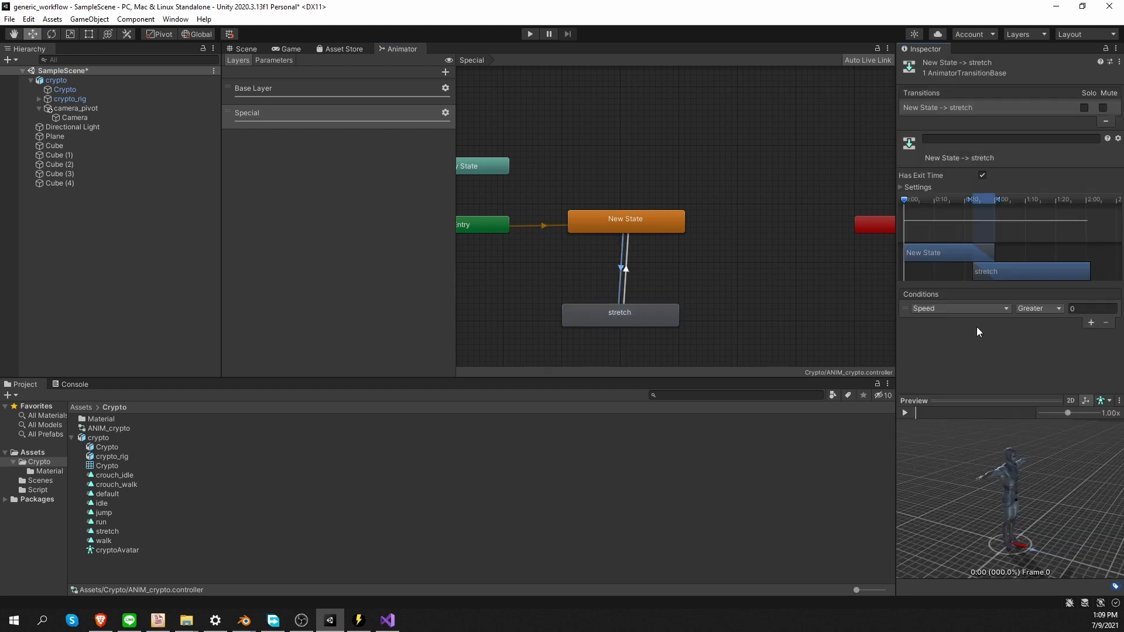
pyautogui.click(947, 309)
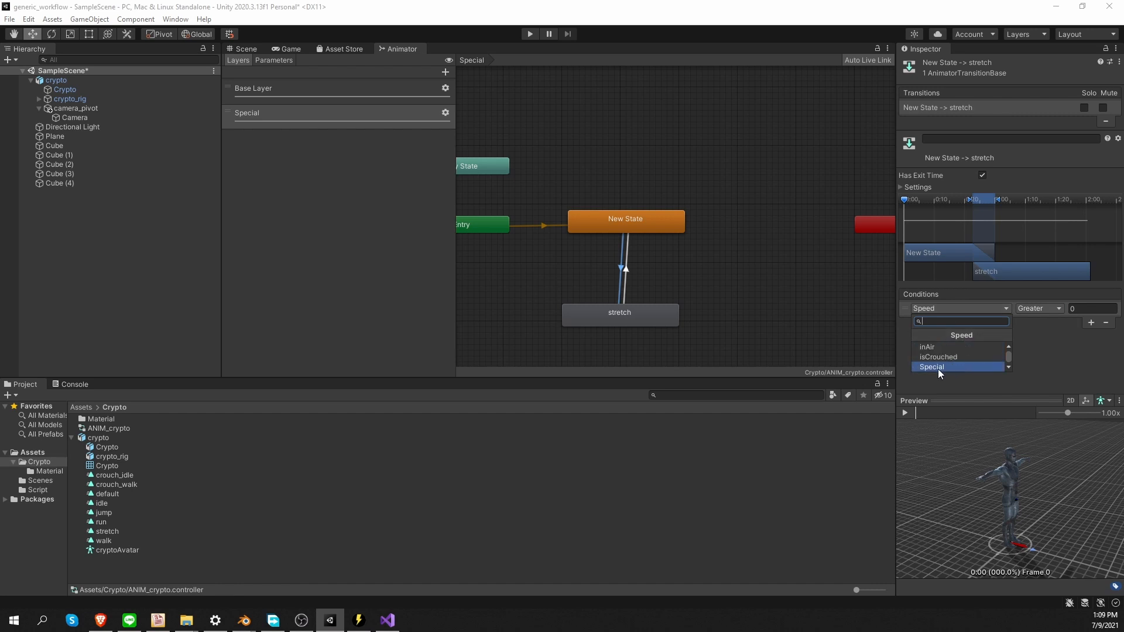
pyautogui.click(958, 365)
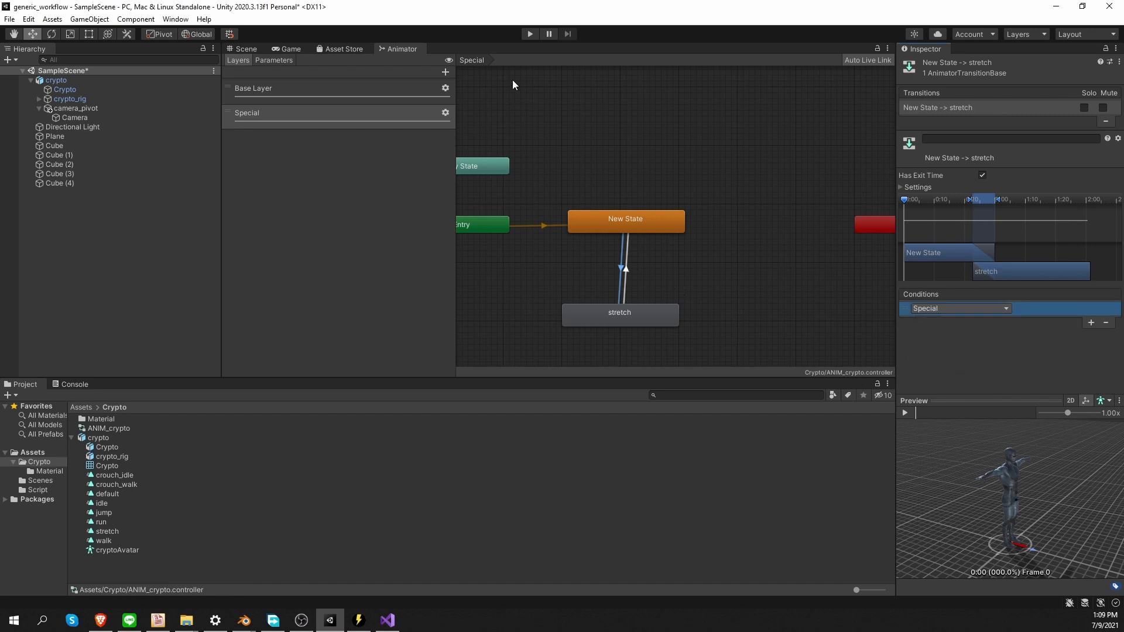
pyautogui.moveTo(561, 162); pyautogui.dragTo(630, 84, button='middle')
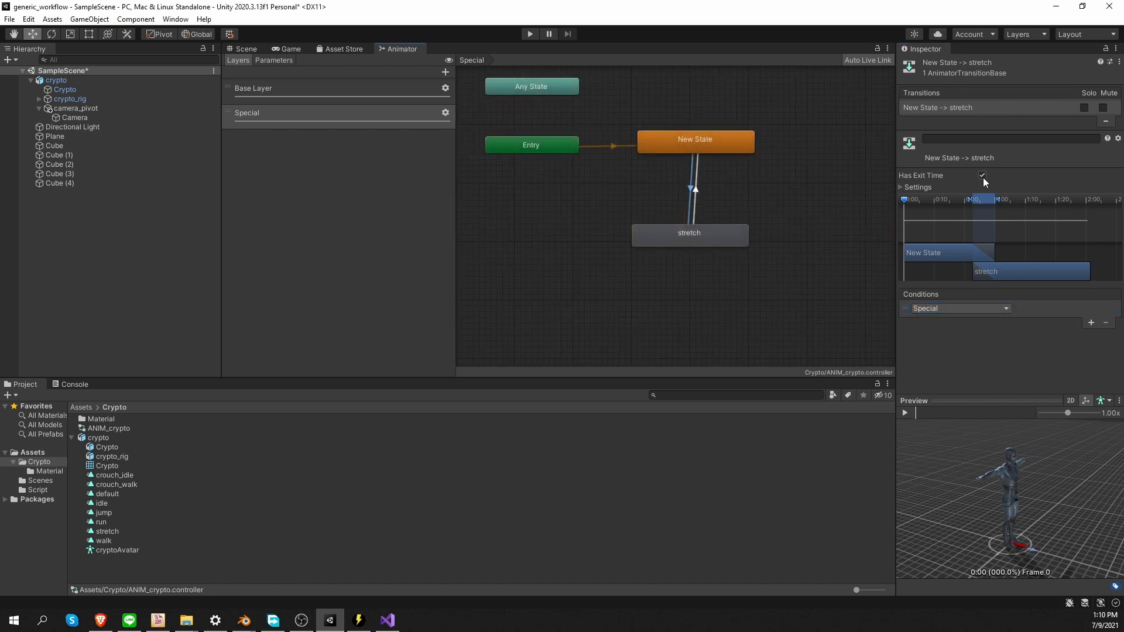
pyautogui.click(982, 175)
# Play the scene and test the stretch animation together with the character's walking
pyautogui.click(530, 34)
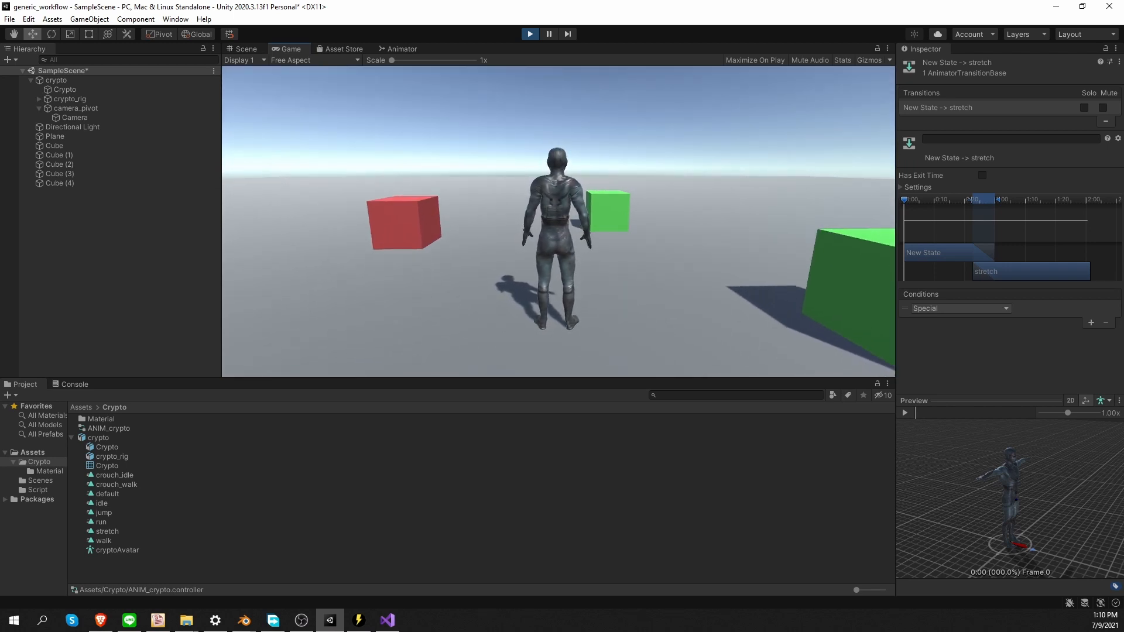
pyautogui.press('w')
pyautogui.press('e')
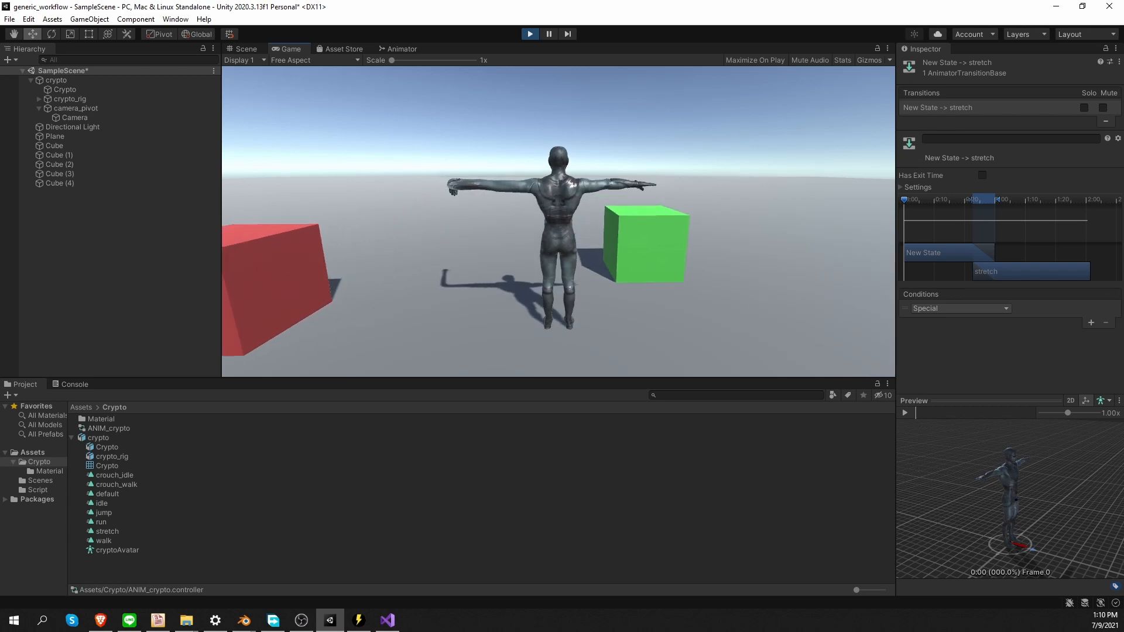
pyautogui.press('s')
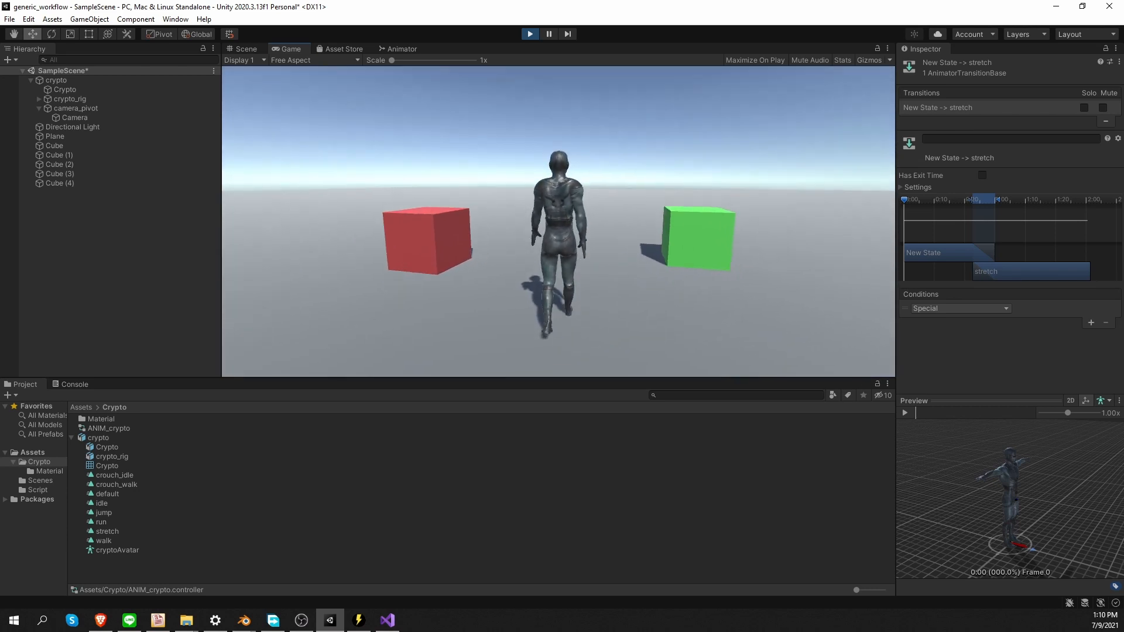
# Stop the scene and create an Avatar Mask named MASK_crypto in the Crypto folder
pyautogui.click(529, 34)
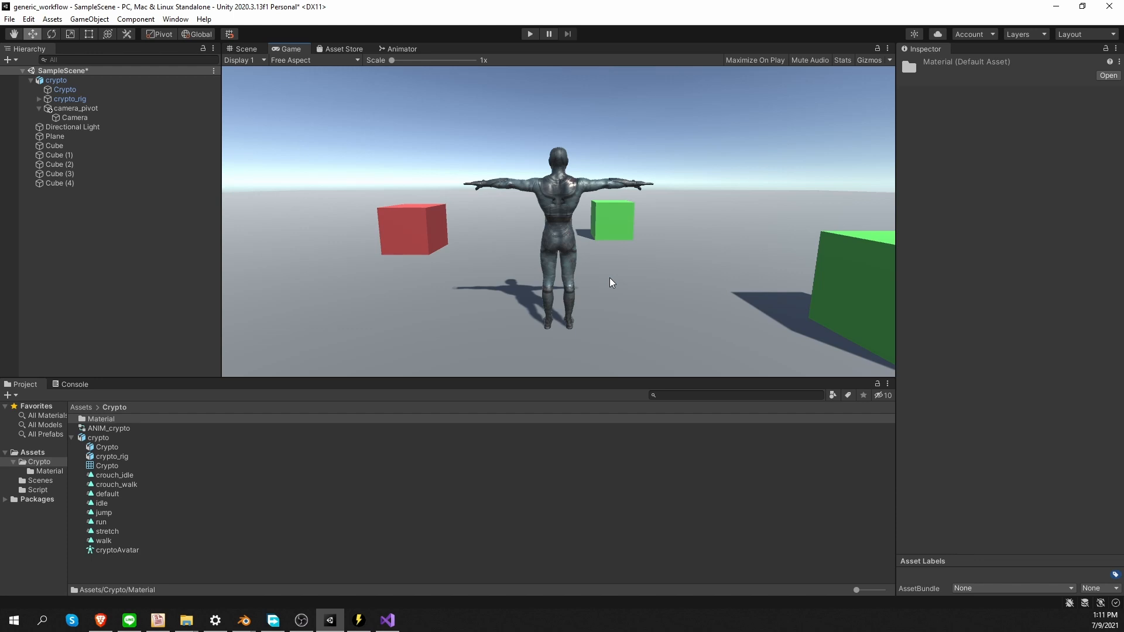
pyautogui.click(72, 438)
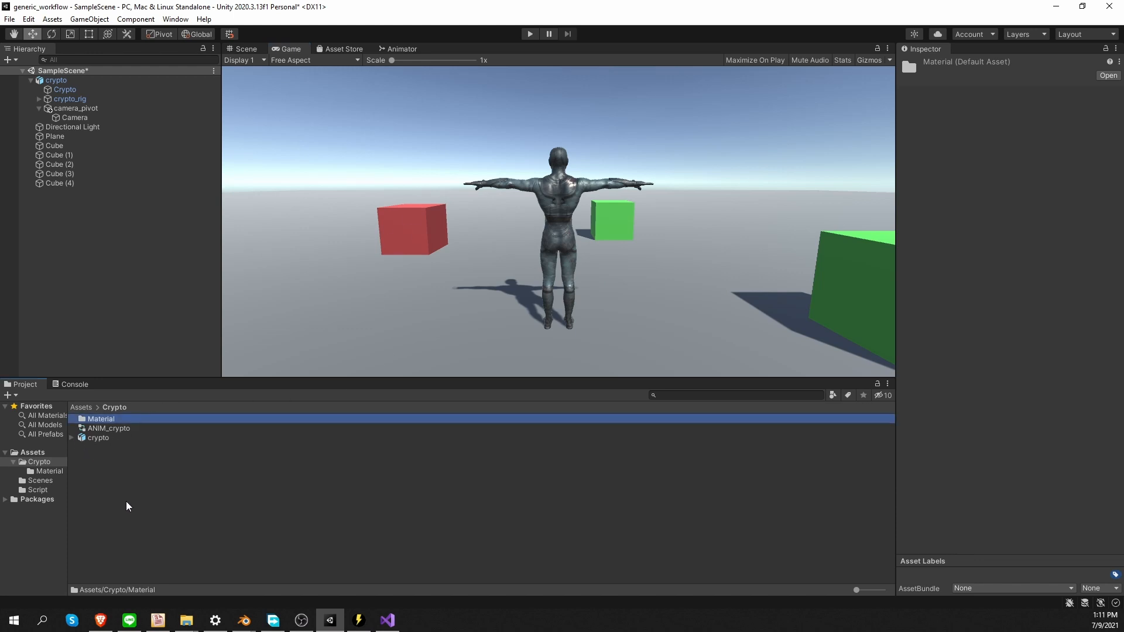
pyautogui.rightClick(127, 507)
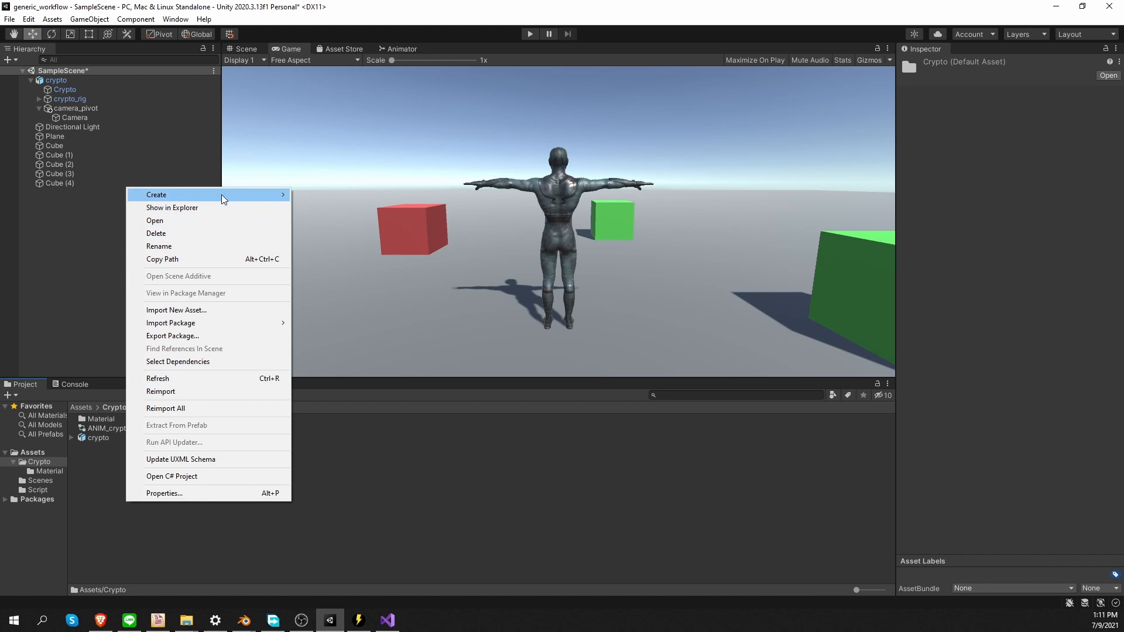
pyautogui.moveTo(224, 200)
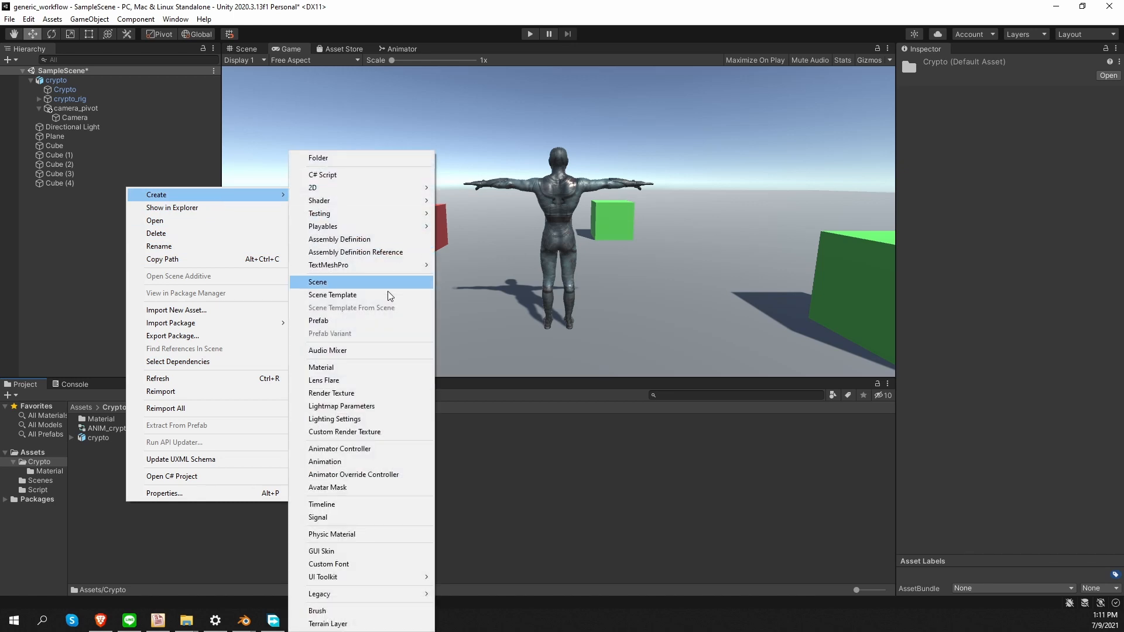
pyautogui.click(374, 488)
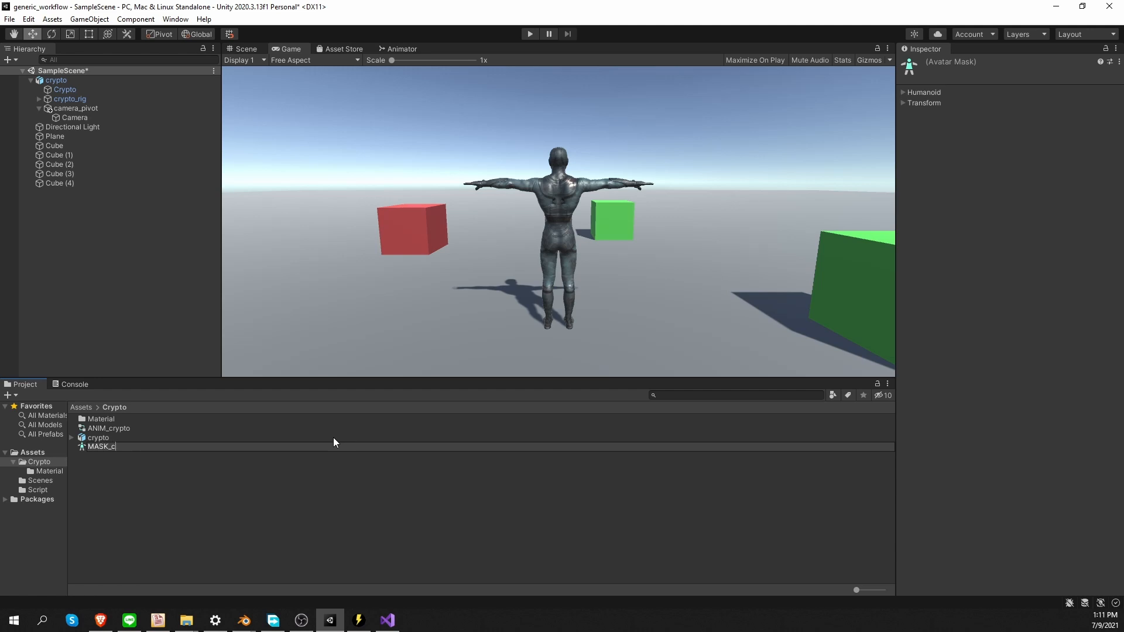
pyautogui.write('MASK_crypto')
pyautogui.press('Return')
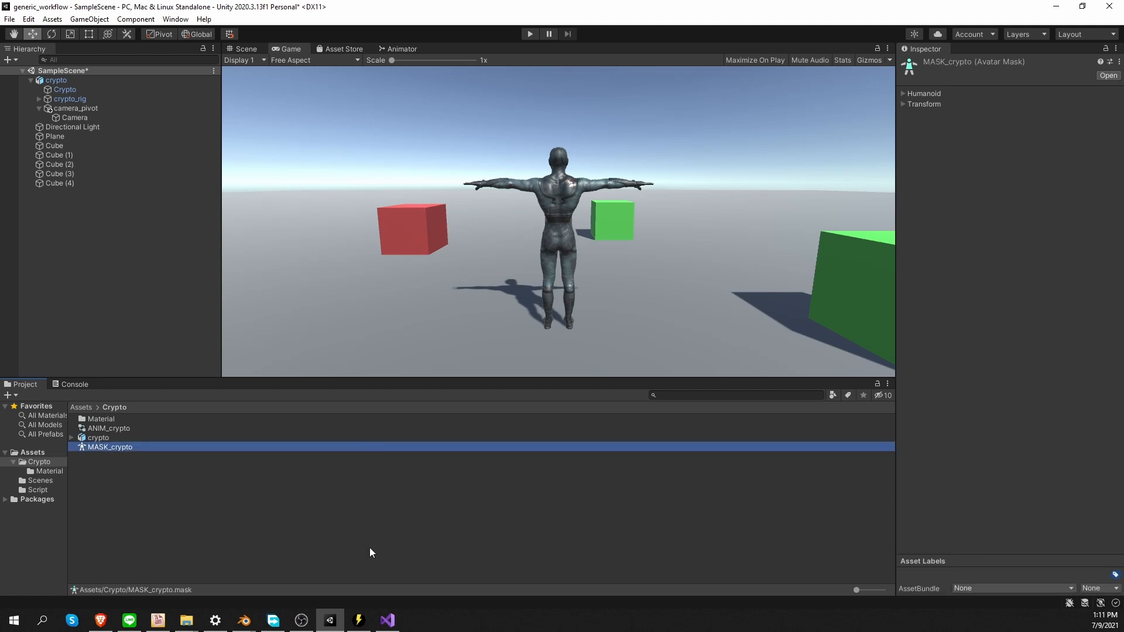
# Import the cryptoAvatar skeleton into the Transform section of MASK_crypto
pyautogui.click(925, 104)
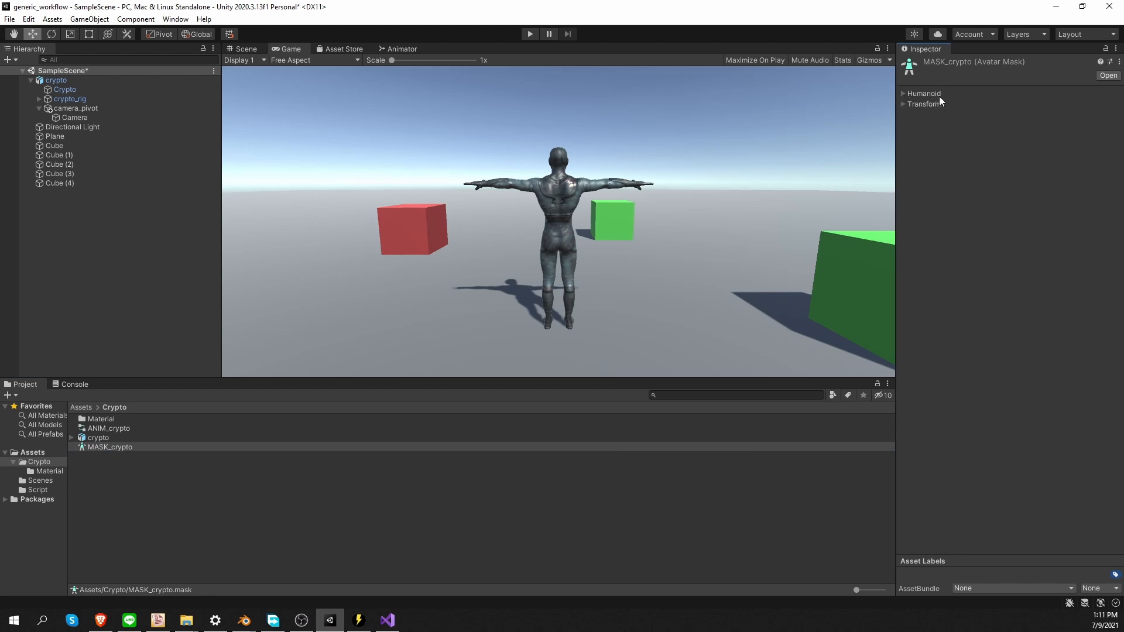
pyautogui.click(903, 104)
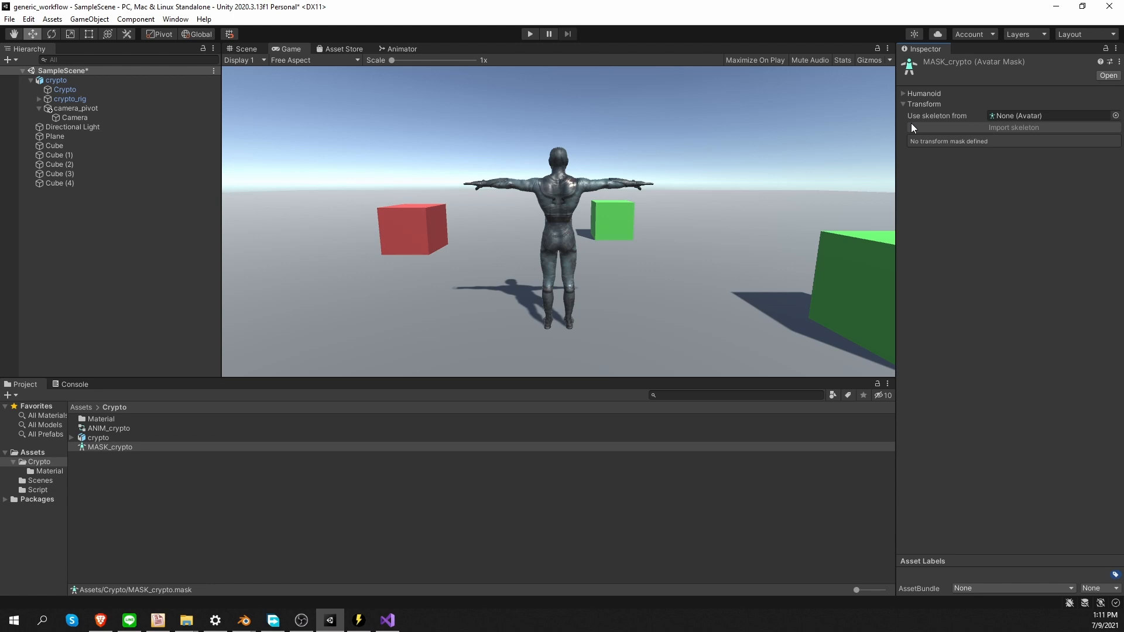
pyautogui.click(1116, 116)
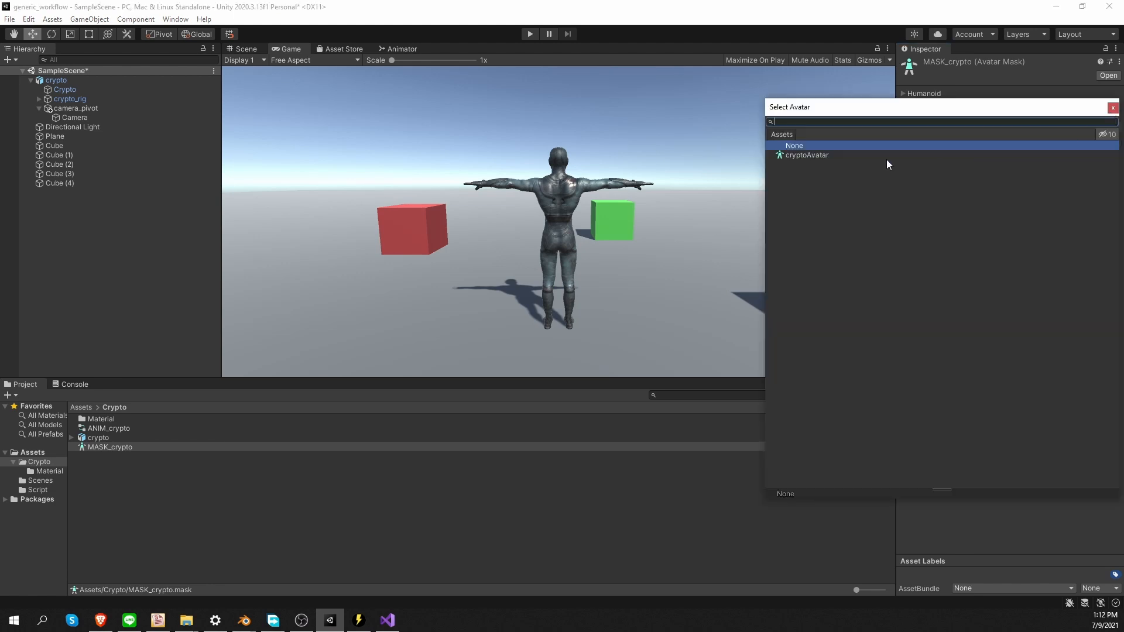
pyautogui.doubleClick(820, 155)
pyautogui.click(1019, 128)
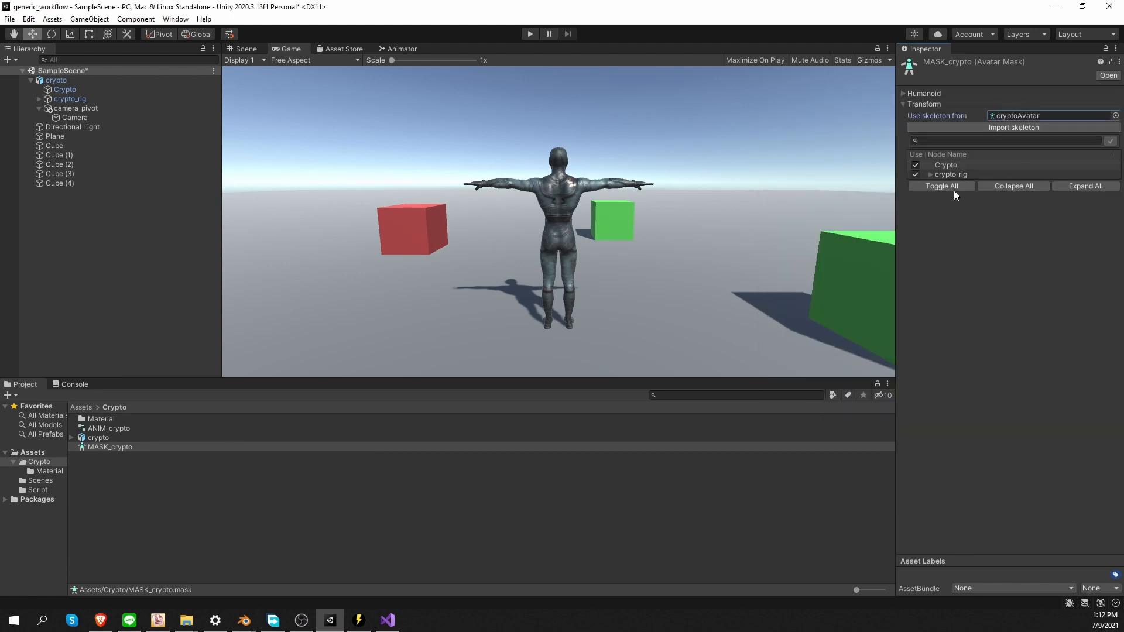
# Expand the mask's whole bone hierarchy and enable only the left arm bones, from DEF-shoulder.L to DEF-hand.L
pyautogui.click(930, 175)
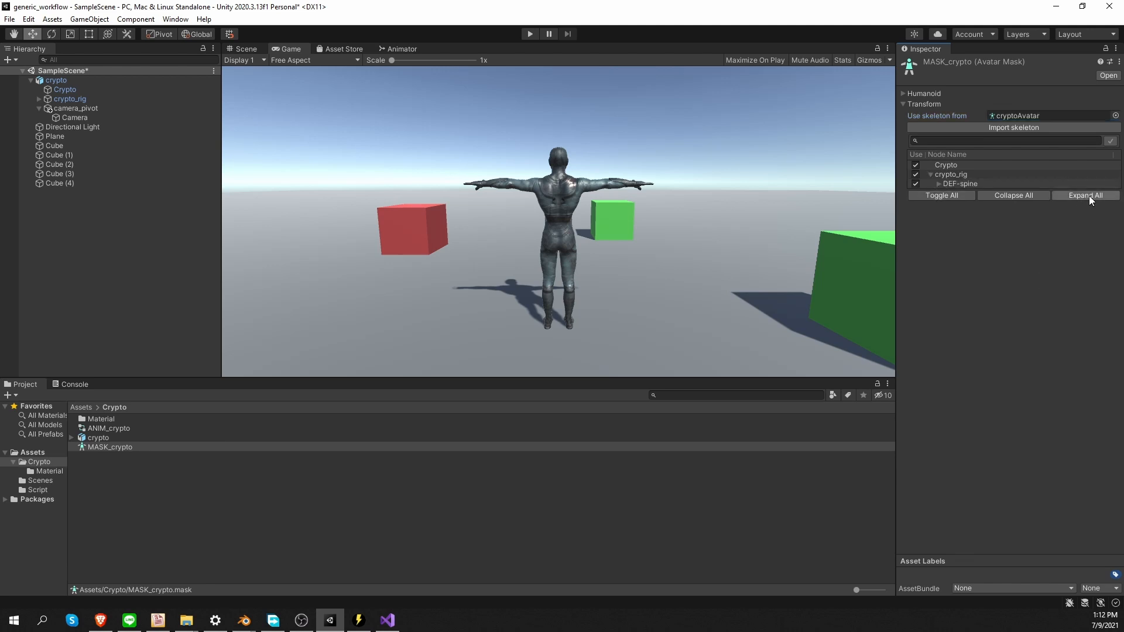
pyautogui.click(1089, 195)
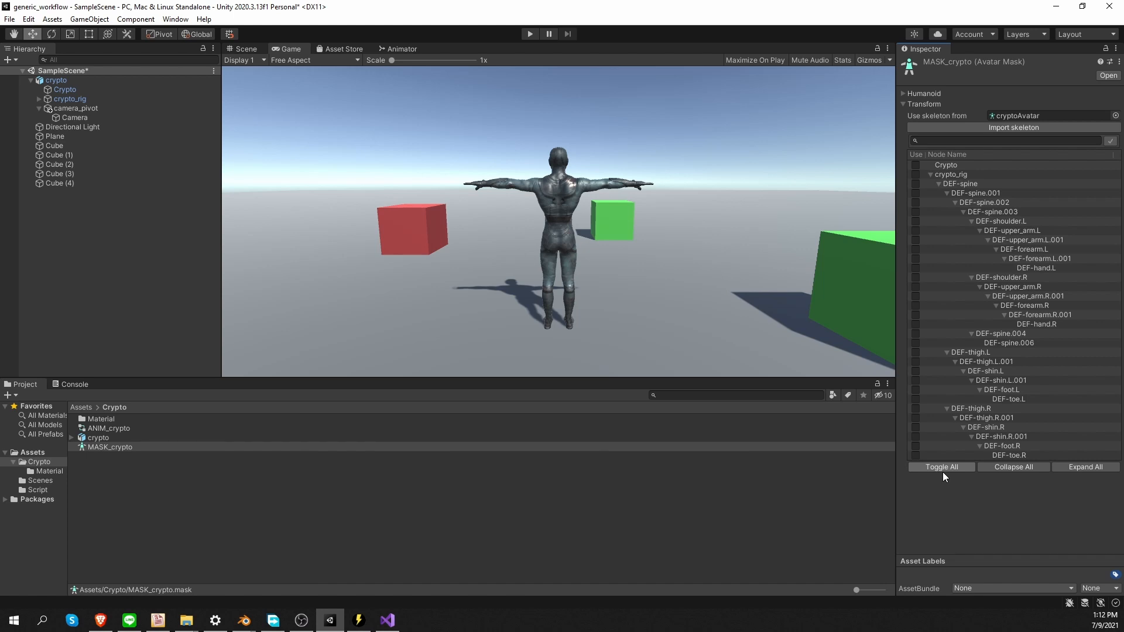
pyautogui.click(1023, 222)
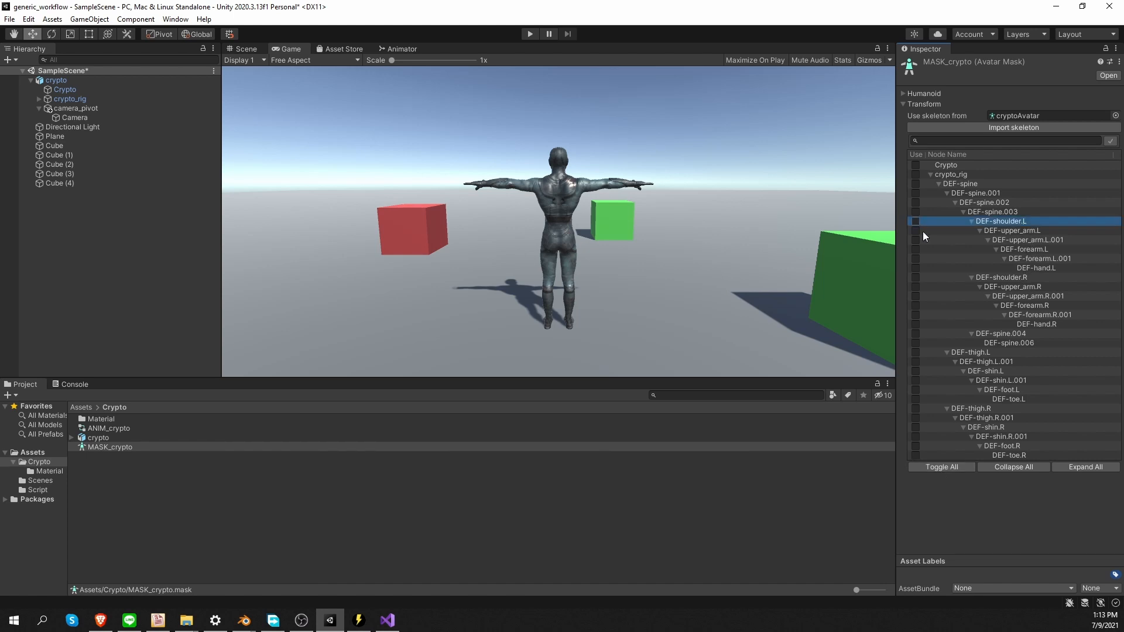
pyautogui.keyDown('shift'); pyautogui.click(1054, 268); pyautogui.keyUp('shift')
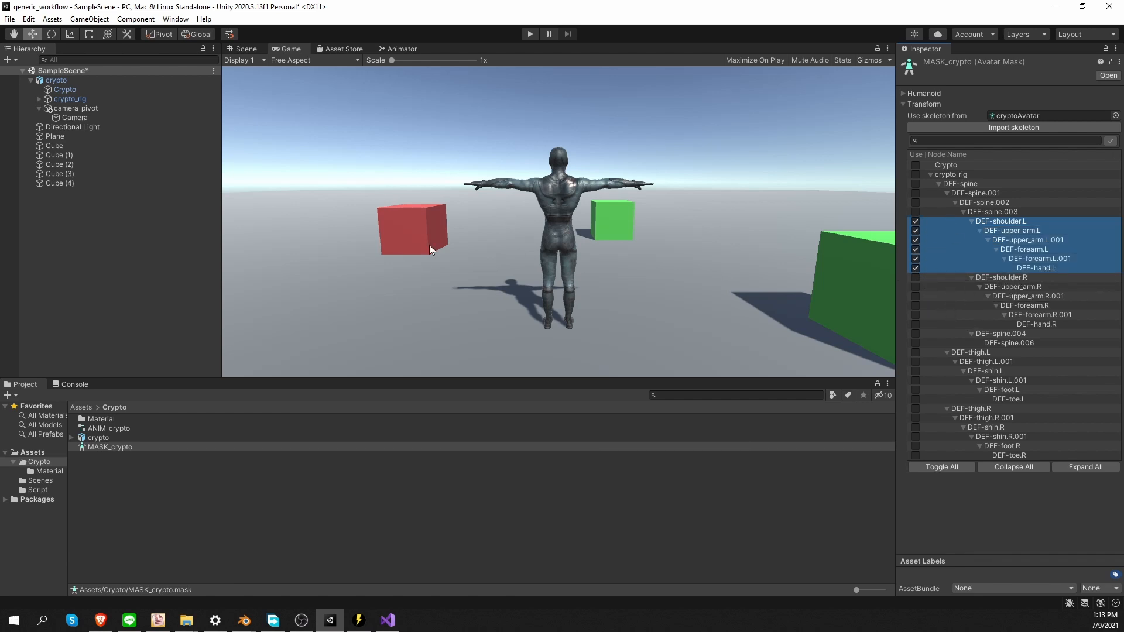
# Assign MASK_crypto as the avatar mask of the animator's Special layer
pyautogui.click(400, 50)
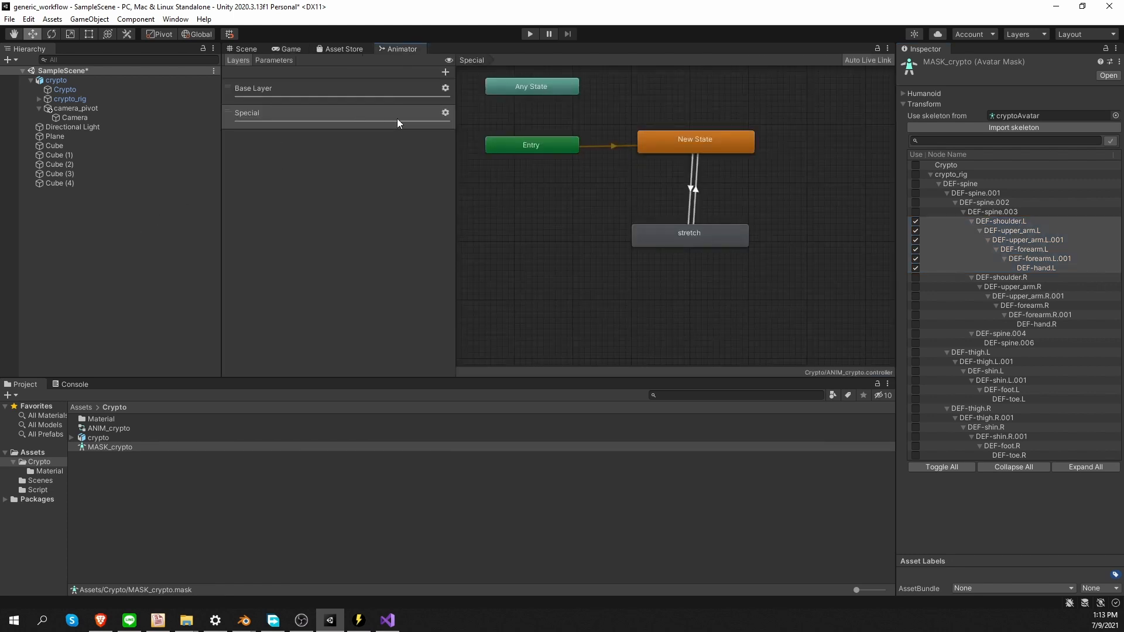
pyautogui.click(445, 113)
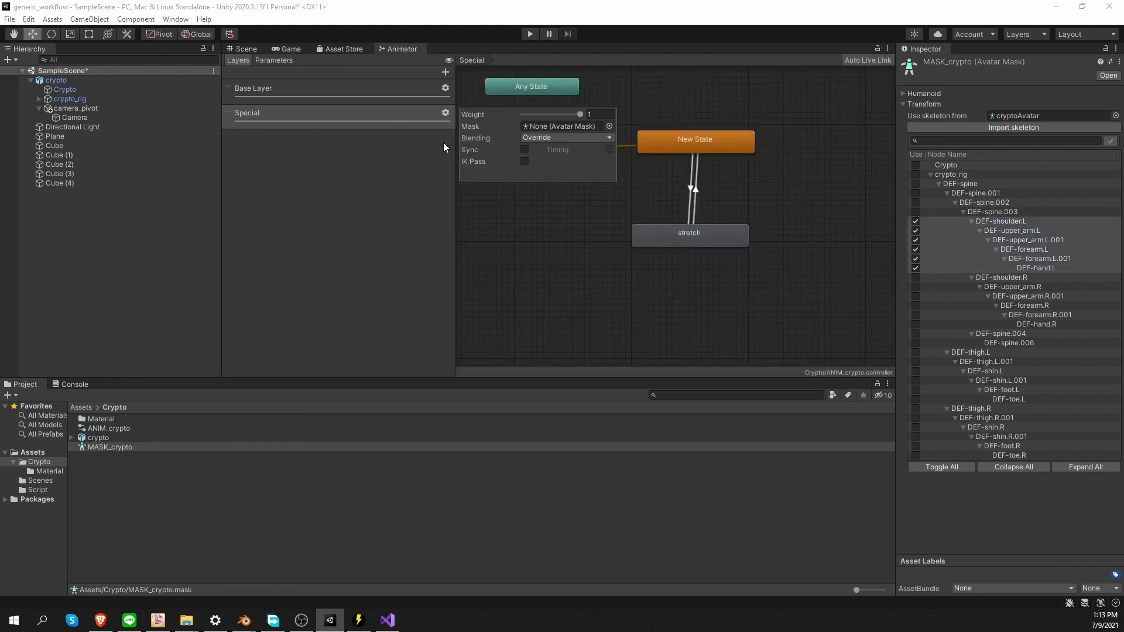
pyautogui.click(609, 126)
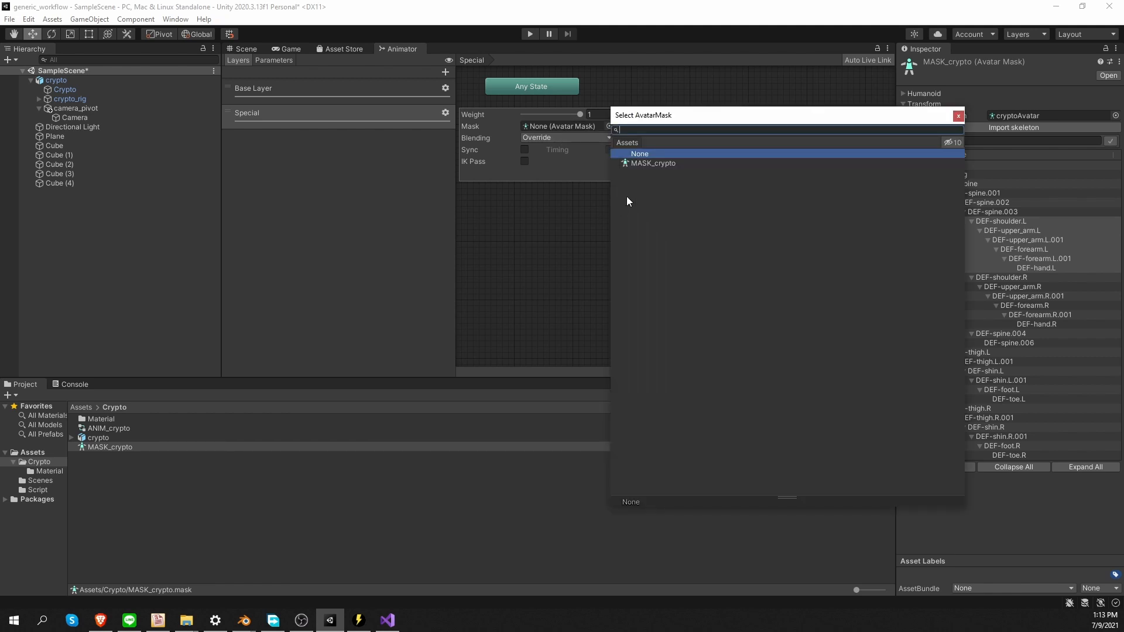
pyautogui.doubleClick(657, 167)
pyautogui.click(617, 265)
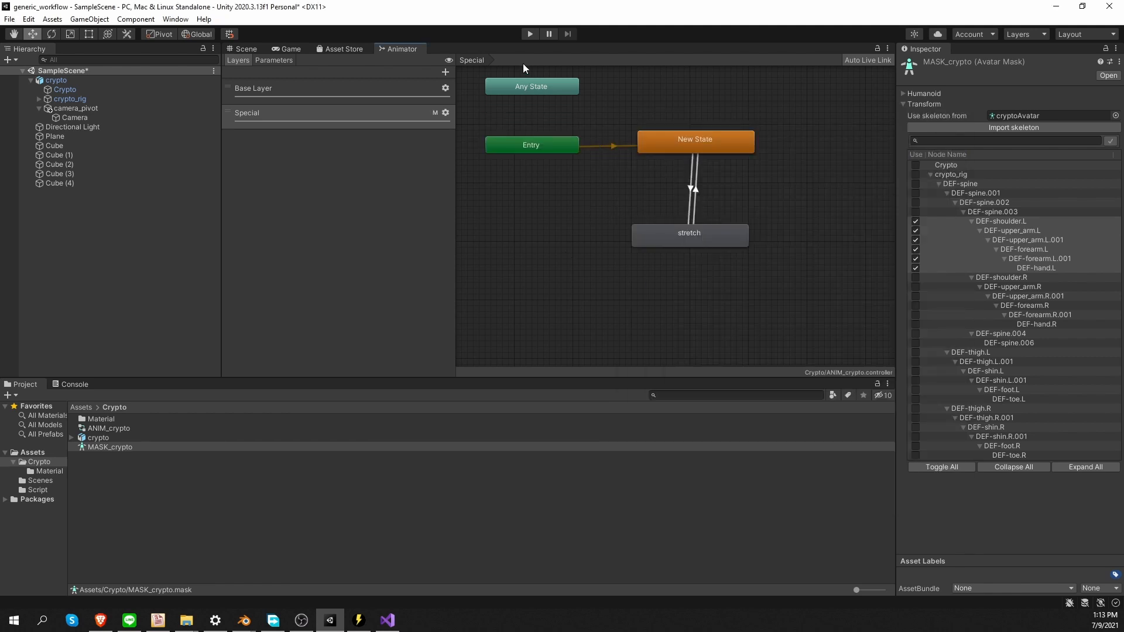
# Play the scene and test the masked left-arm stretch while the character stands, walks and crouches
pyautogui.click(529, 34)
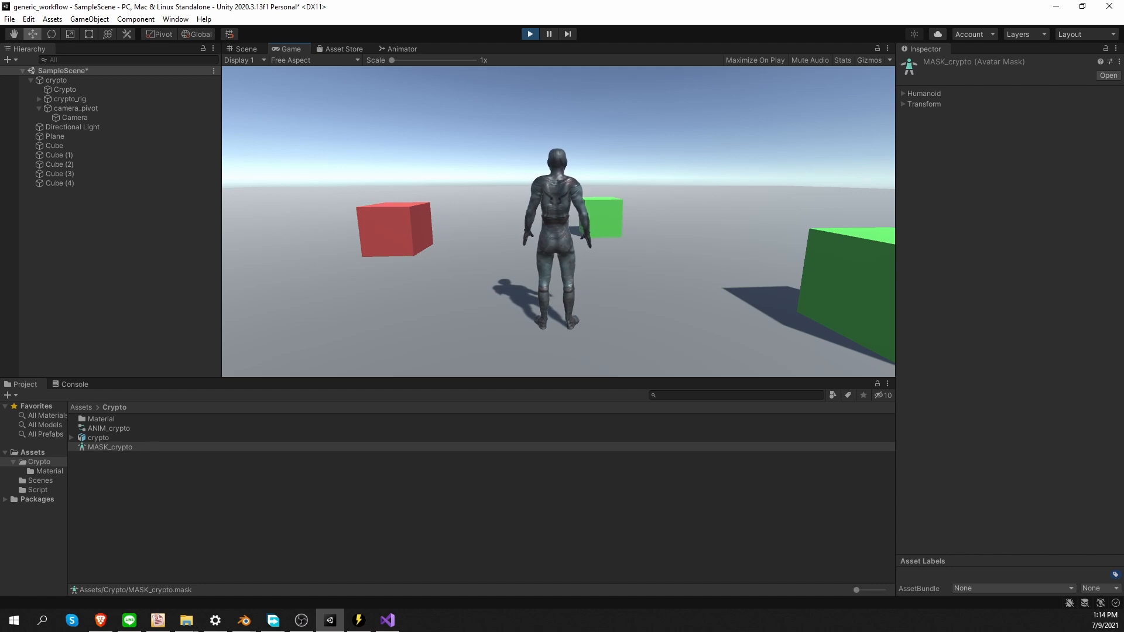
pyautogui.press('w')
pyautogui.press('space')
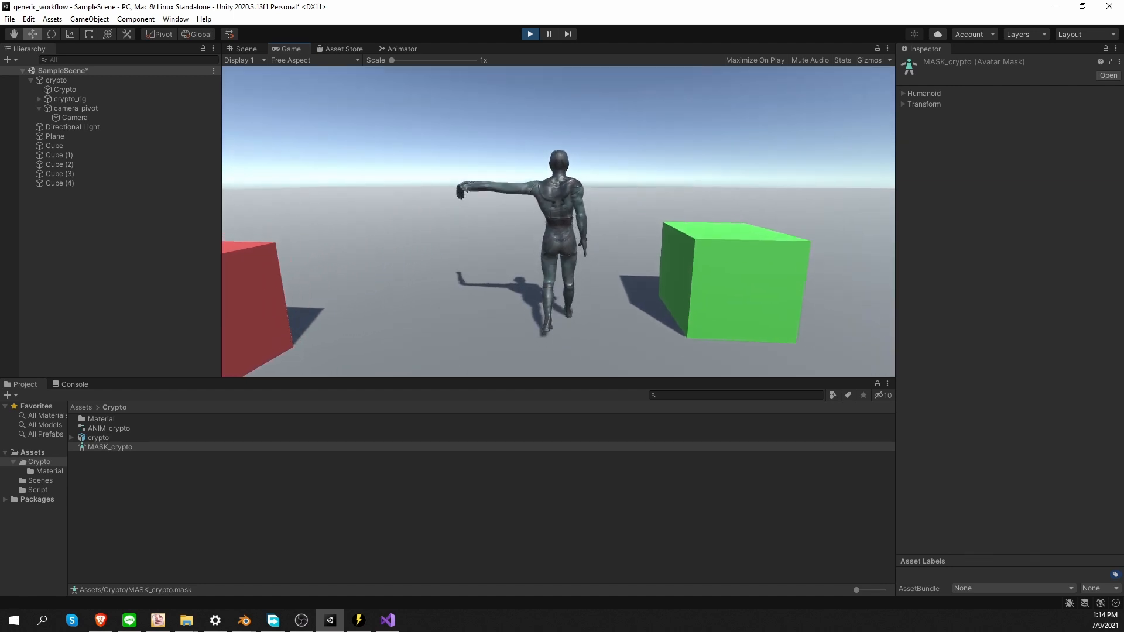
pyautogui.press('space')
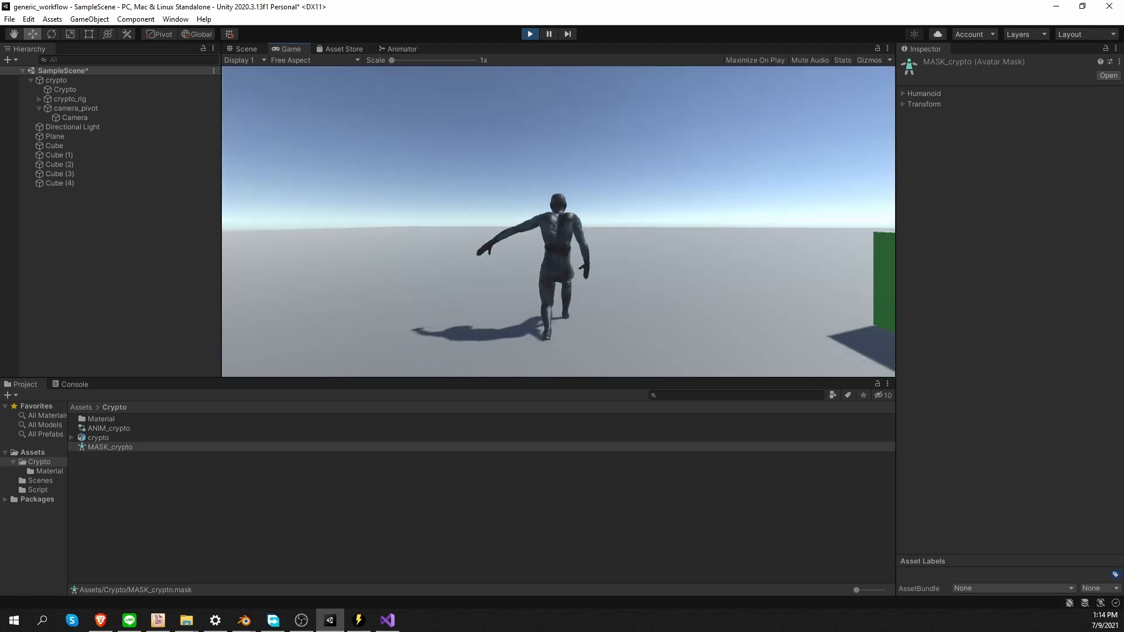
pyautogui.press('f')
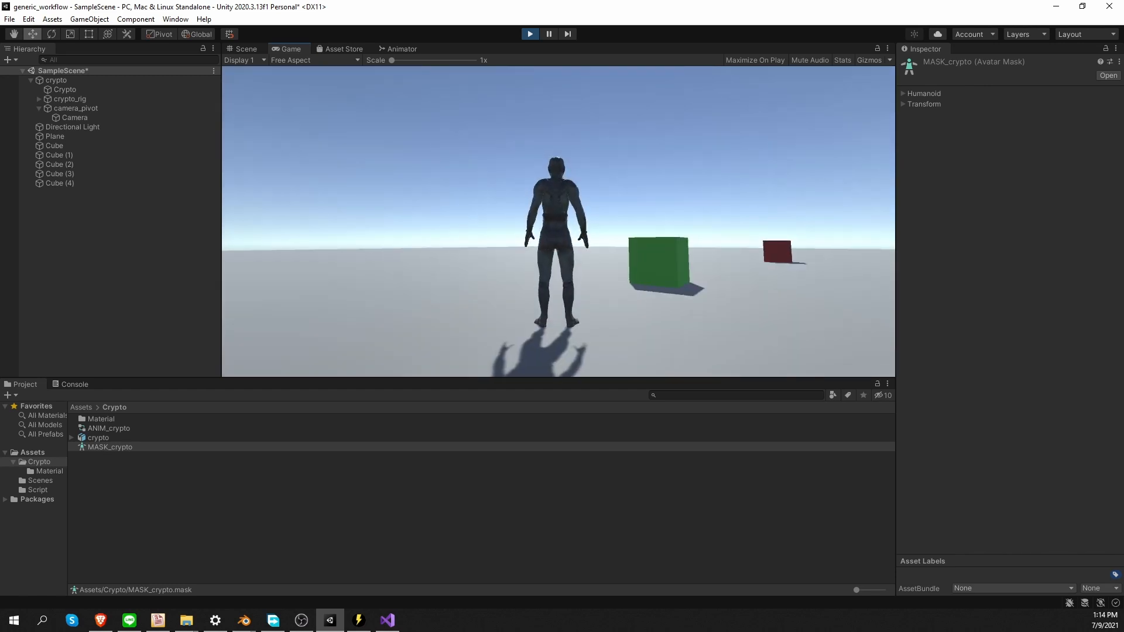
pyautogui.press('space')
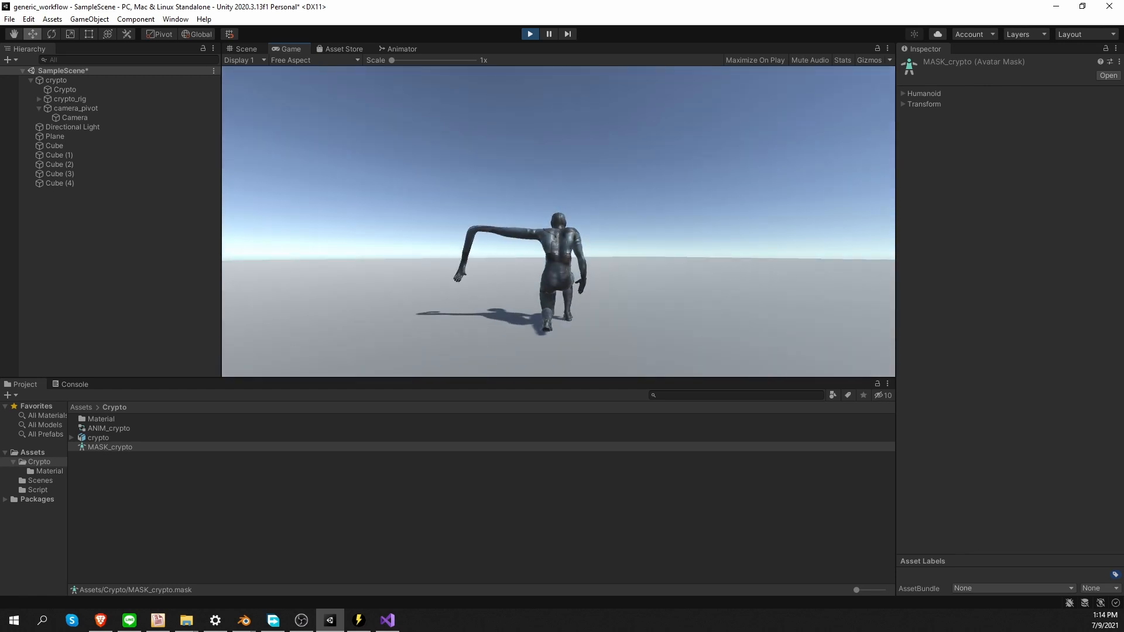
pyautogui.press('w')
pyautogui.hotkey('shift', 'w')
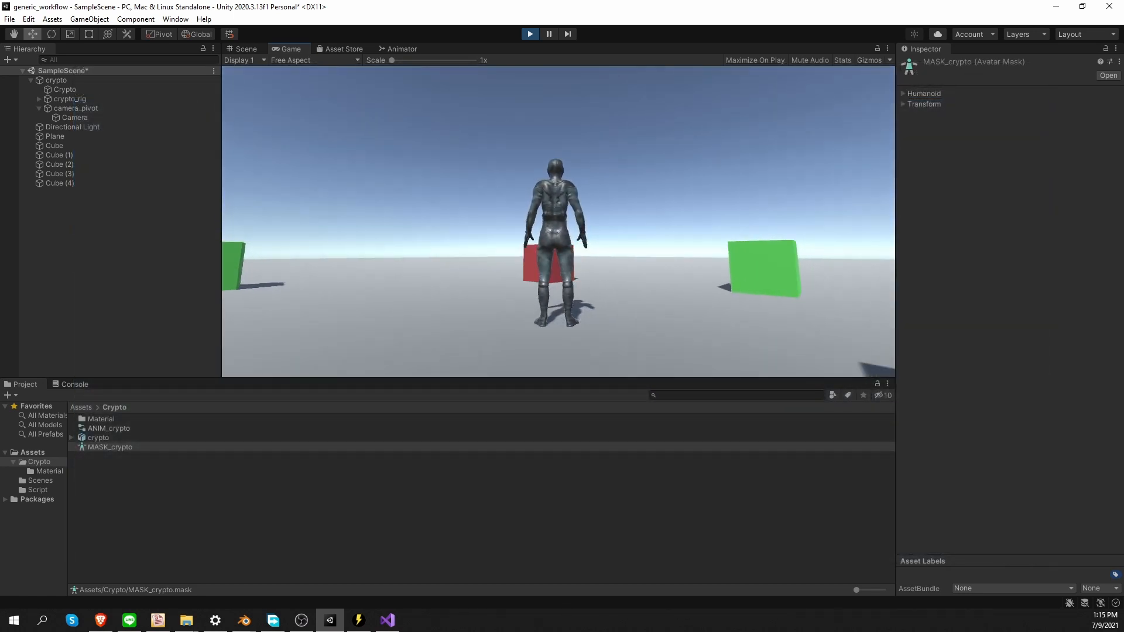
# Test walking and jumping around and onto the cubes in the running scene, including the masked stretch
pyautogui.press('w')
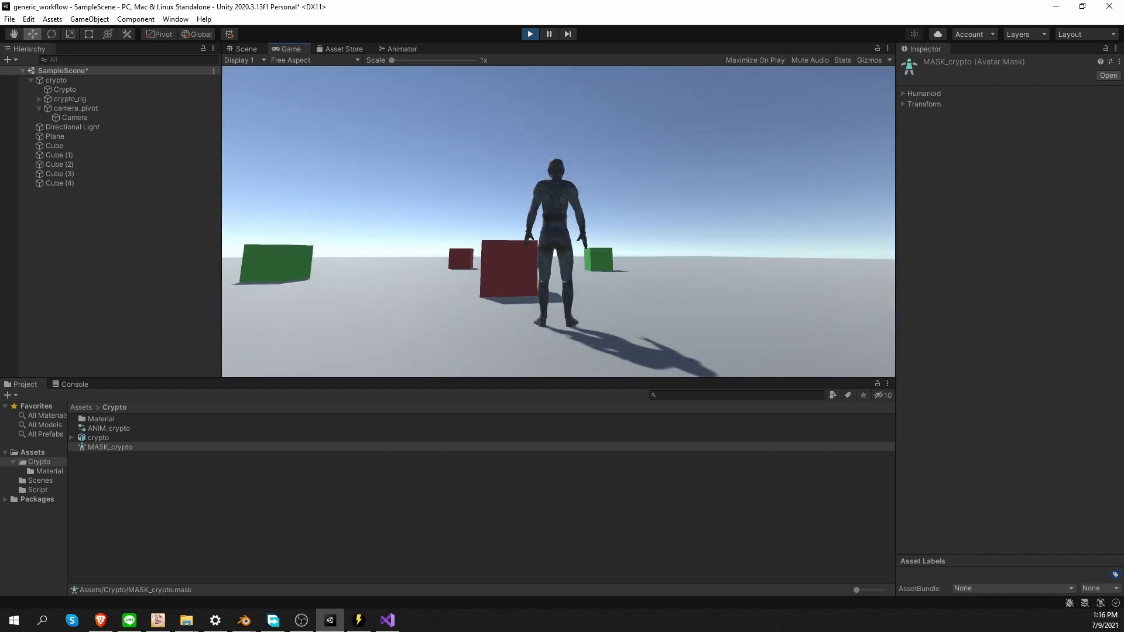
pyautogui.press('w')
pyautogui.press('space')
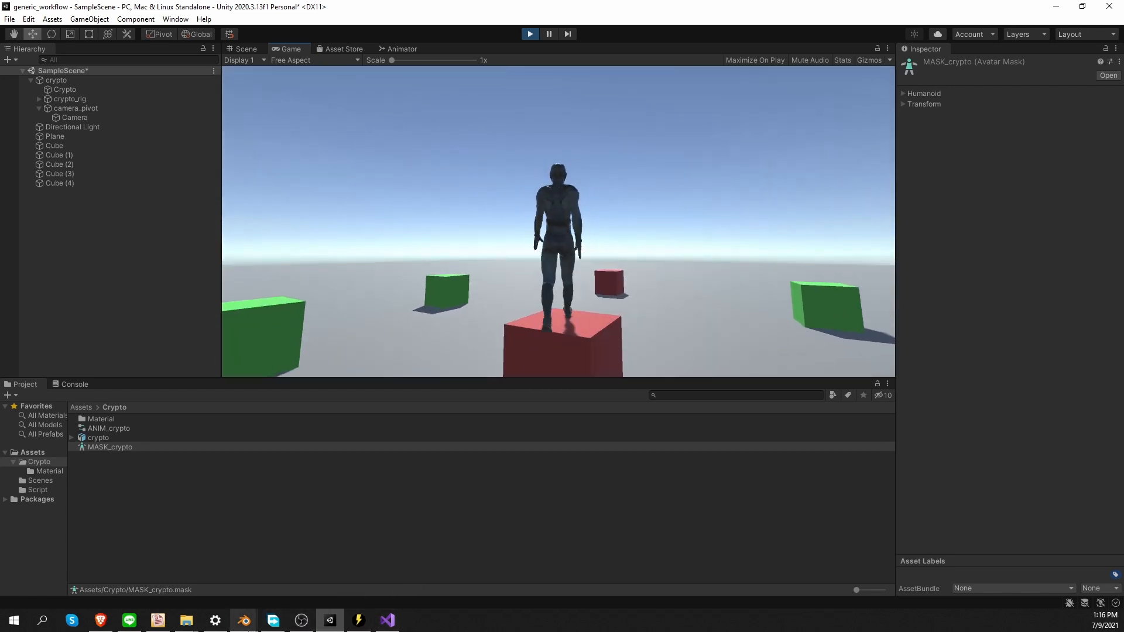
pyautogui.press('w')
pyautogui.press('space')
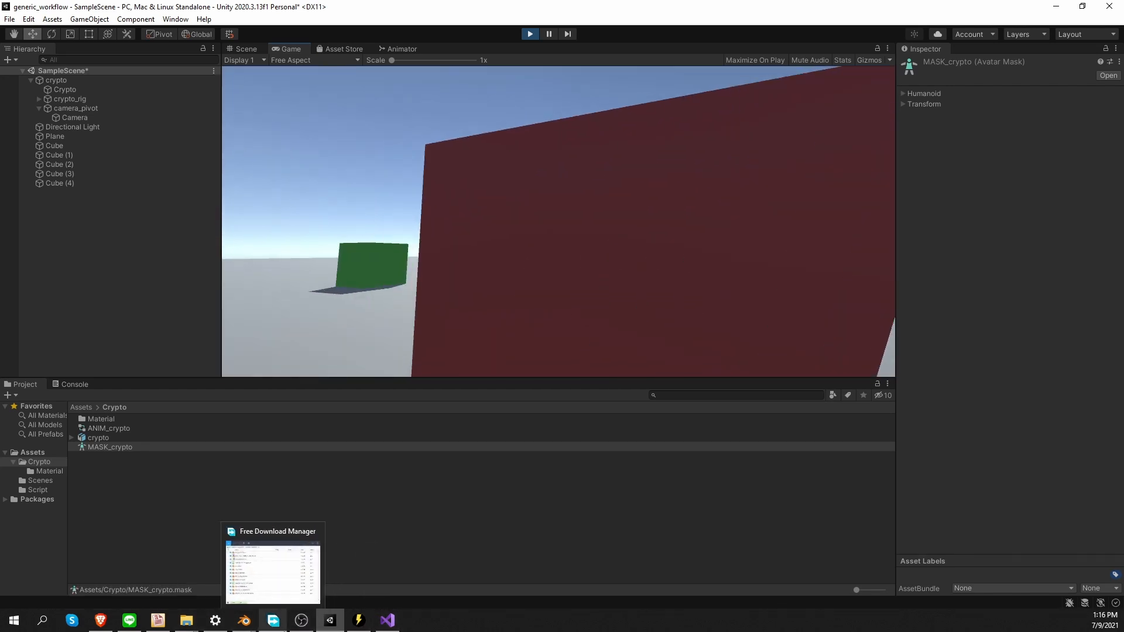
pyautogui.press('w')
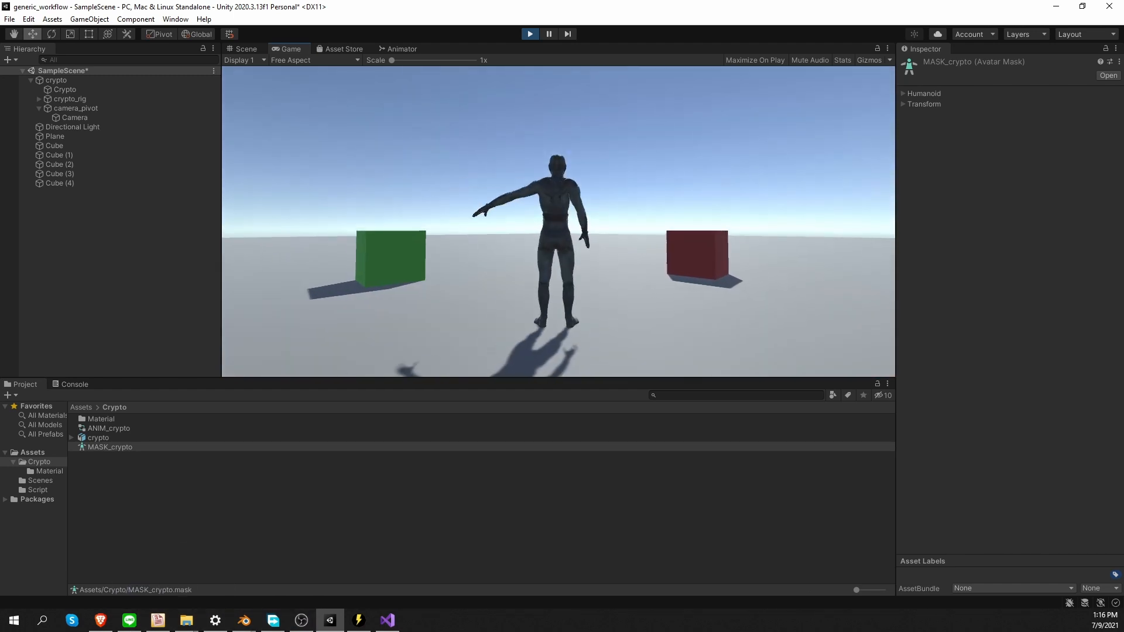
pyautogui.press('w')
pyautogui.press('space')
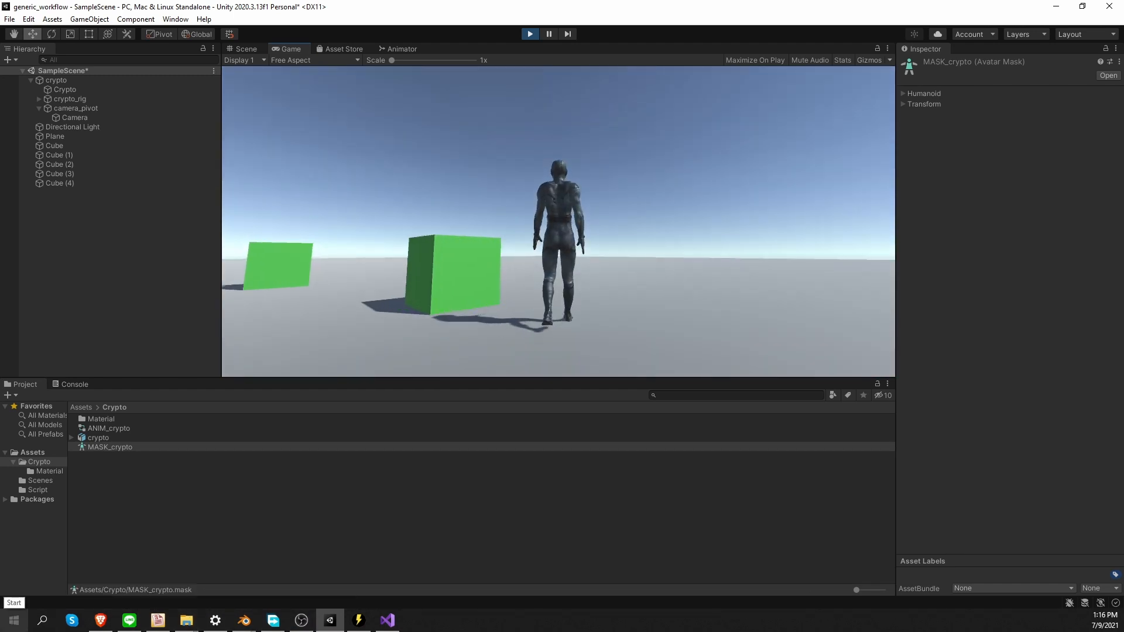
pyautogui.press('w')
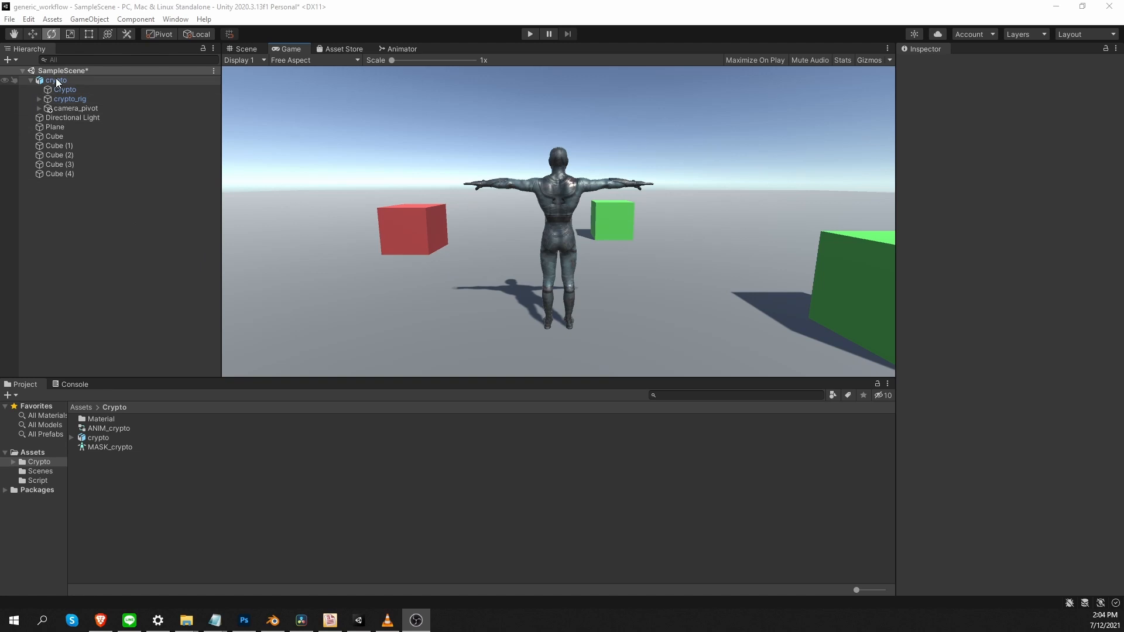
# Save the crypto character from the scene as an original prefab in the Crypto folder
pyautogui.moveTo(55, 80); pyautogui.dragTo(132, 486)
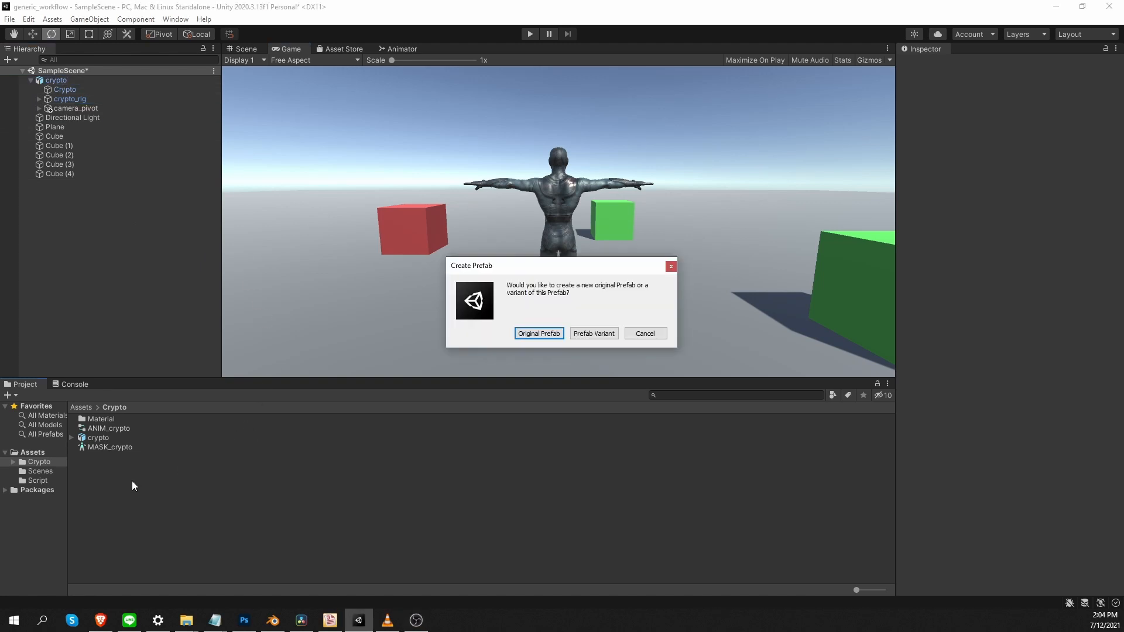
pyautogui.click(537, 334)
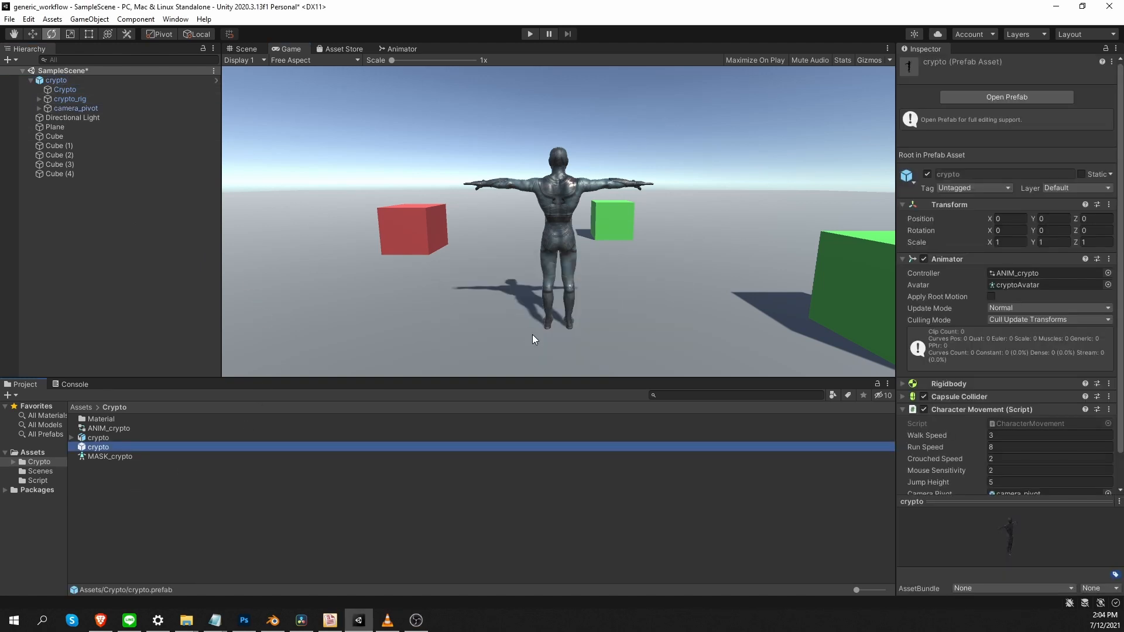
# Create a folder named Dragon directly in Assets, open it, and switch away from Unity
pyautogui.click(35, 452)
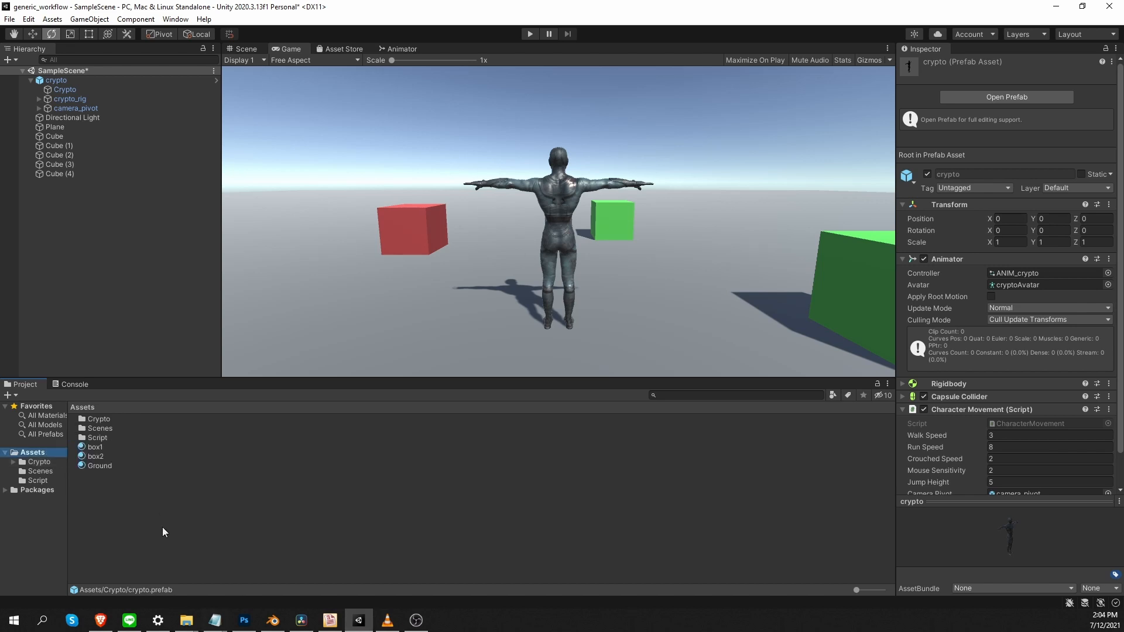
pyautogui.rightClick(206, 507)
pyautogui.moveTo(304, 199)
pyautogui.click(470, 153)
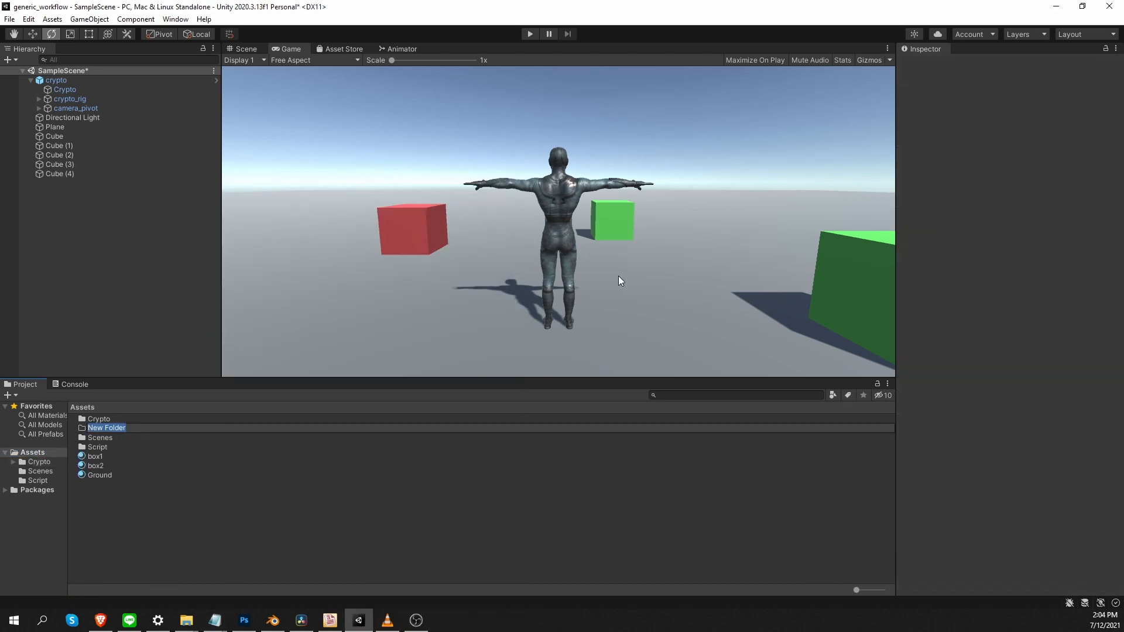
pyautogui.write('Dragon')
pyautogui.press('Return')
pyautogui.doubleClick(115, 428)
pyautogui.hotkey('alt', 'Tab')
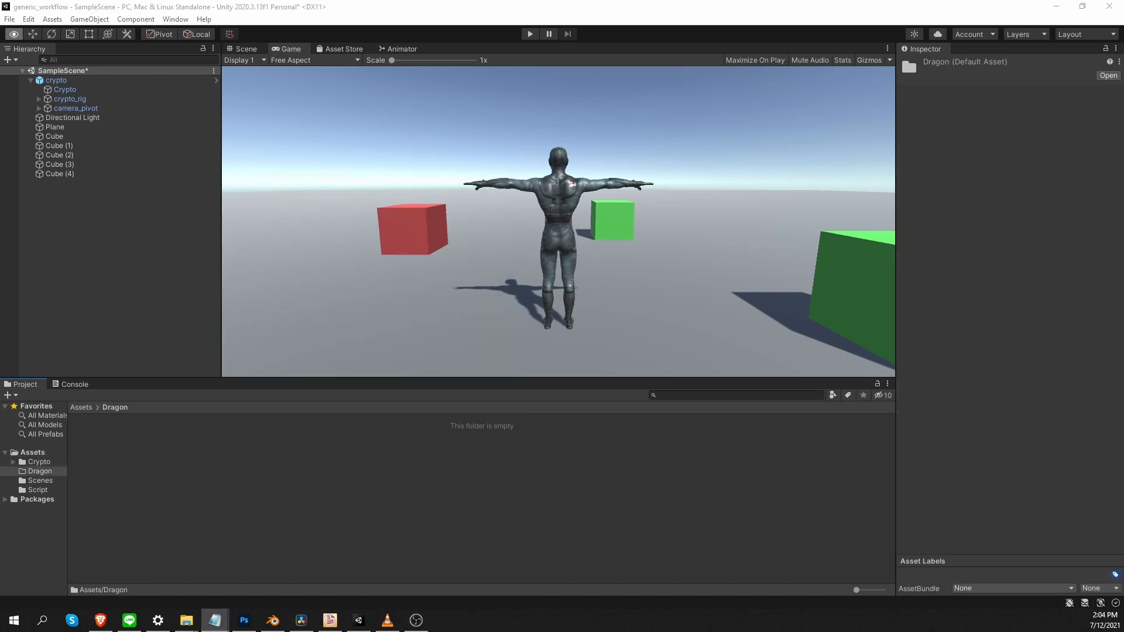
# Import the dragon model into the Dragon folder and give it a Generic rig with an avatar created from this model
pyautogui.moveTo(1123, 132); pyautogui.dragTo(619, 126)
pyautogui.moveTo(603, 247); pyautogui.dragTo(300, 588)
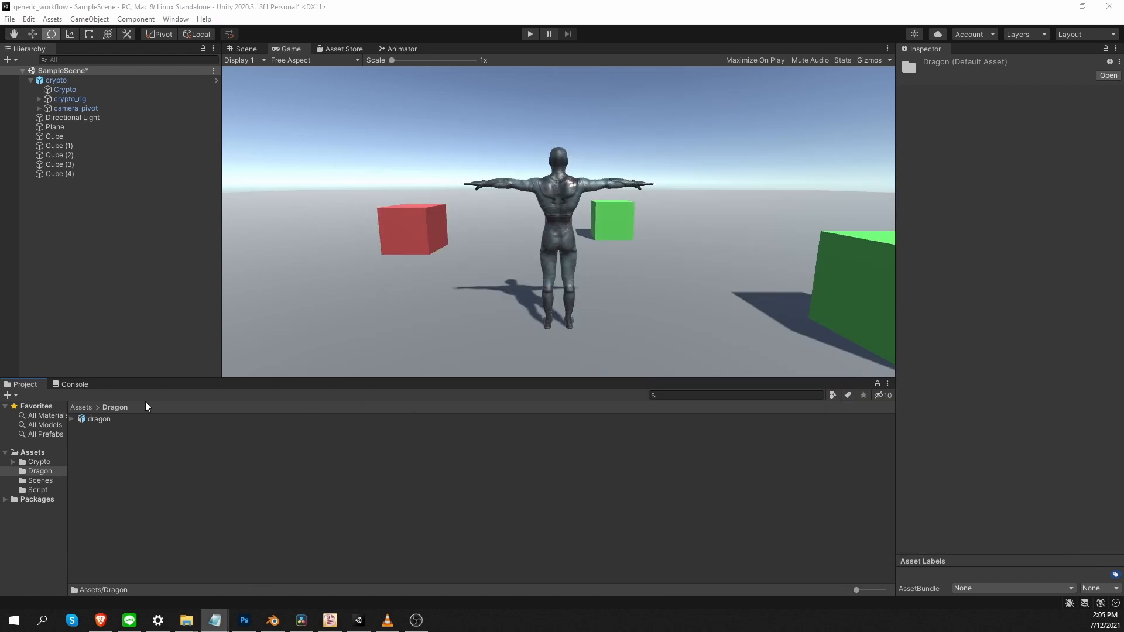
pyautogui.click(960, 94)
pyautogui.click(988, 94)
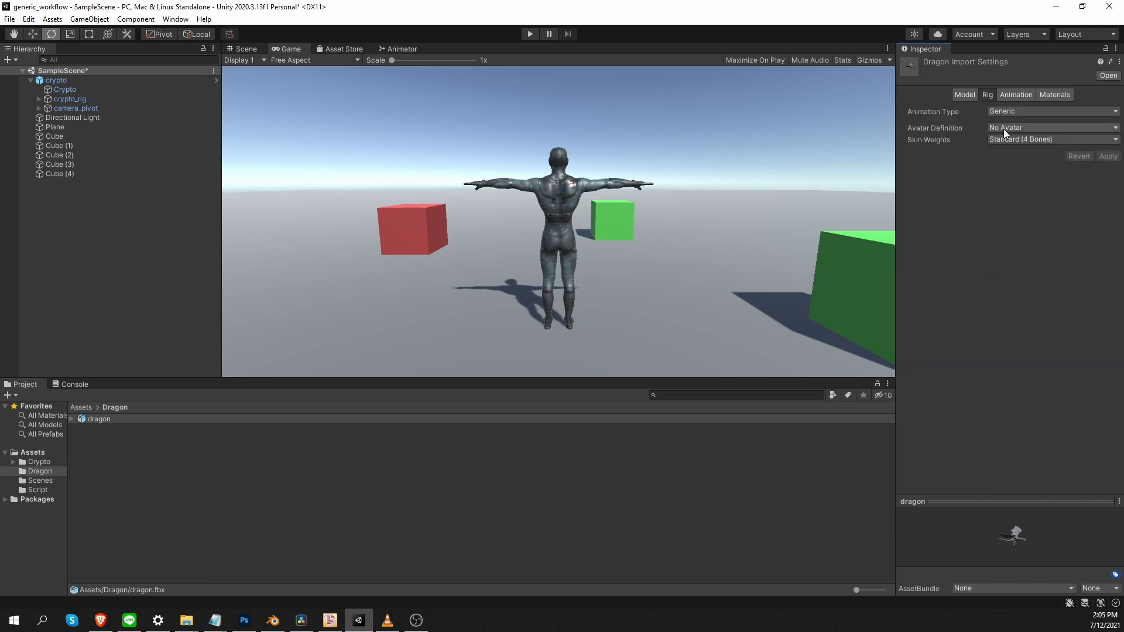
pyautogui.click(1003, 111)
pyautogui.click(1004, 146)
pyautogui.click(1012, 128)
pyautogui.click(1042, 154)
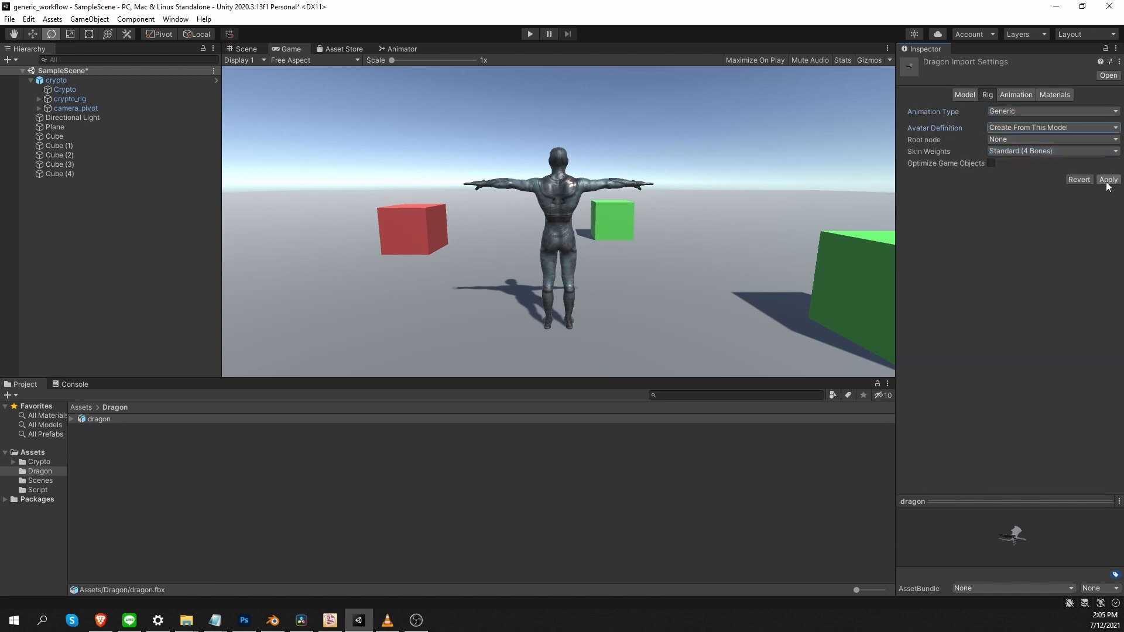
pyautogui.click(1107, 181)
# Enable Loop Time on the dragon's walk, run, idle, crouch_walk and crouch_idle clips and apply the import settings
pyautogui.click(1009, 97)
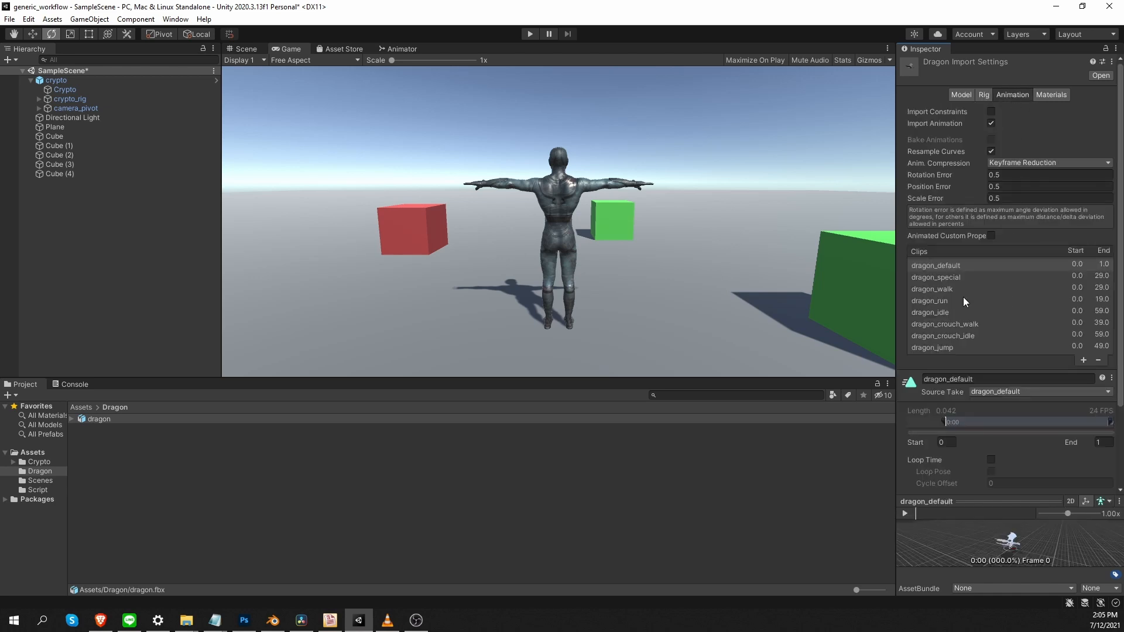
pyautogui.click(960, 289)
pyautogui.click(991, 459)
pyautogui.click(974, 301)
pyautogui.click(992, 460)
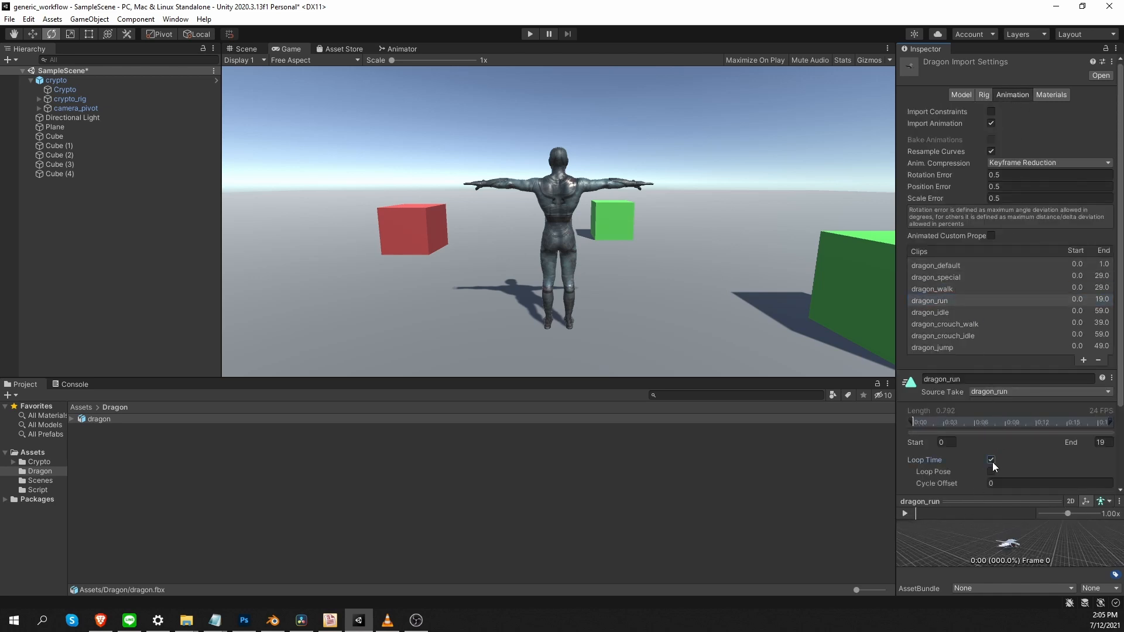
pyautogui.click(971, 313)
pyautogui.click(991, 459)
pyautogui.click(975, 325)
pyautogui.click(992, 459)
pyautogui.click(977, 337)
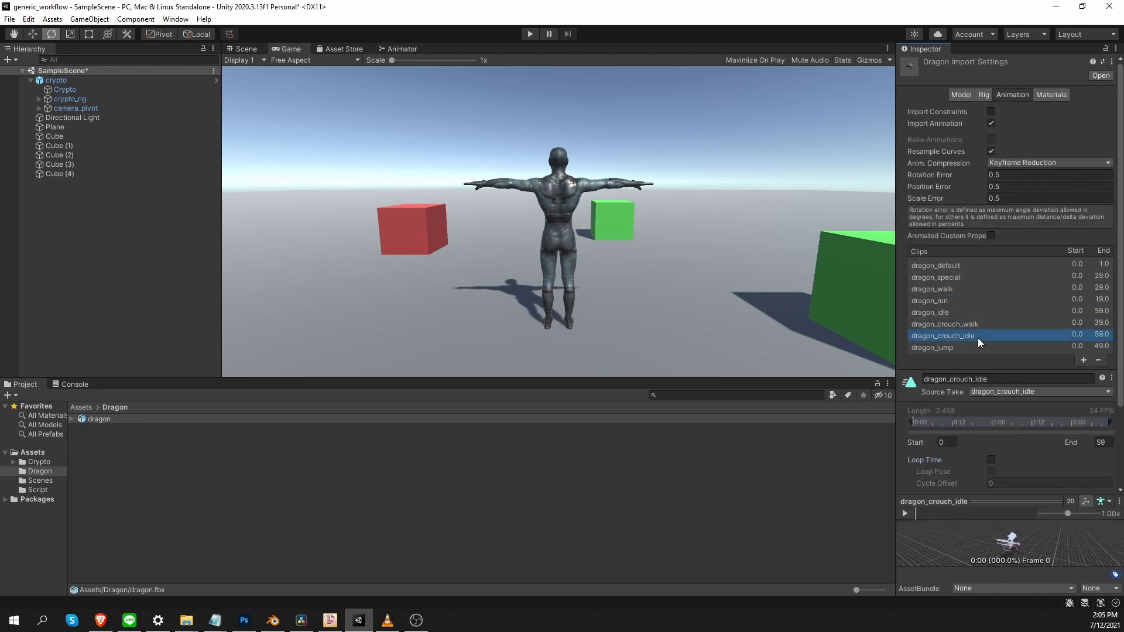
pyautogui.click(991, 459)
pyautogui.scroll(-3, 1066, 445)
pyautogui.click(1097, 484)
# Extract the dragon model's material into the Dragon folder and rename it MAT_dragon
pyautogui.click(1054, 95)
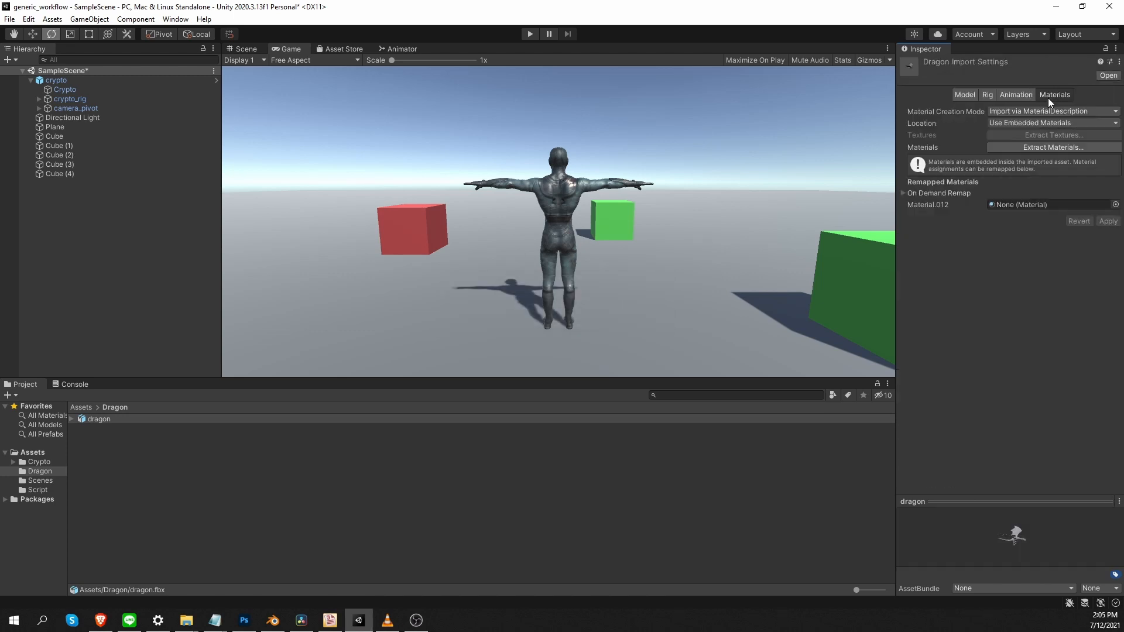
pyautogui.click(1071, 148)
pyautogui.click(392, 316)
pyautogui.click(136, 428)
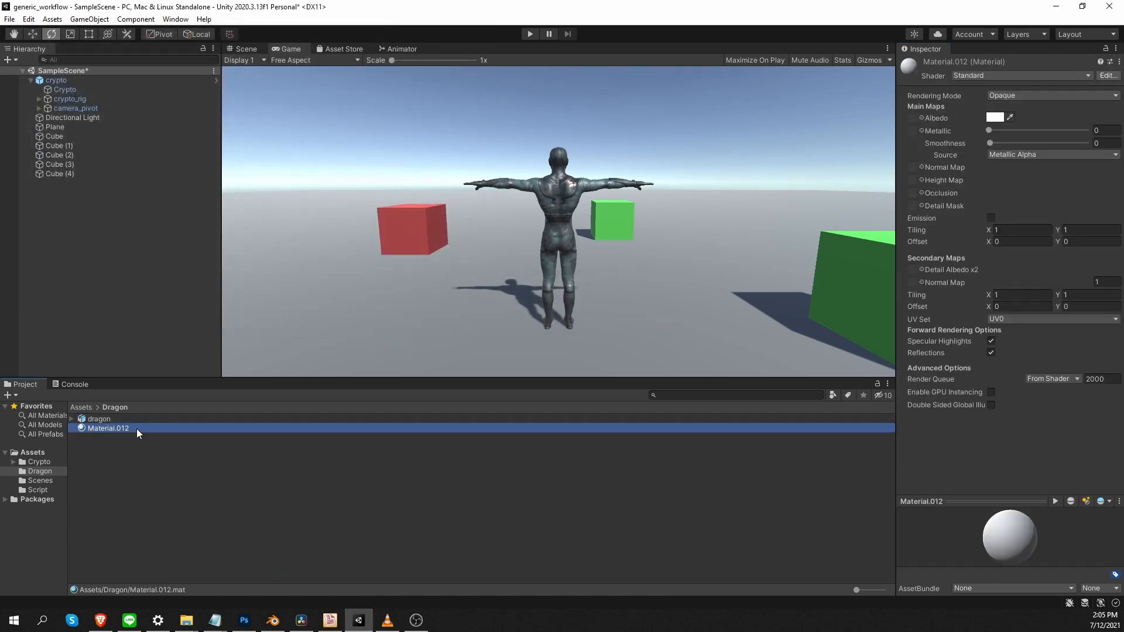
pyautogui.press('F2')
pyautogui.write('MAT_dragon')
pyautogui.press('Return')
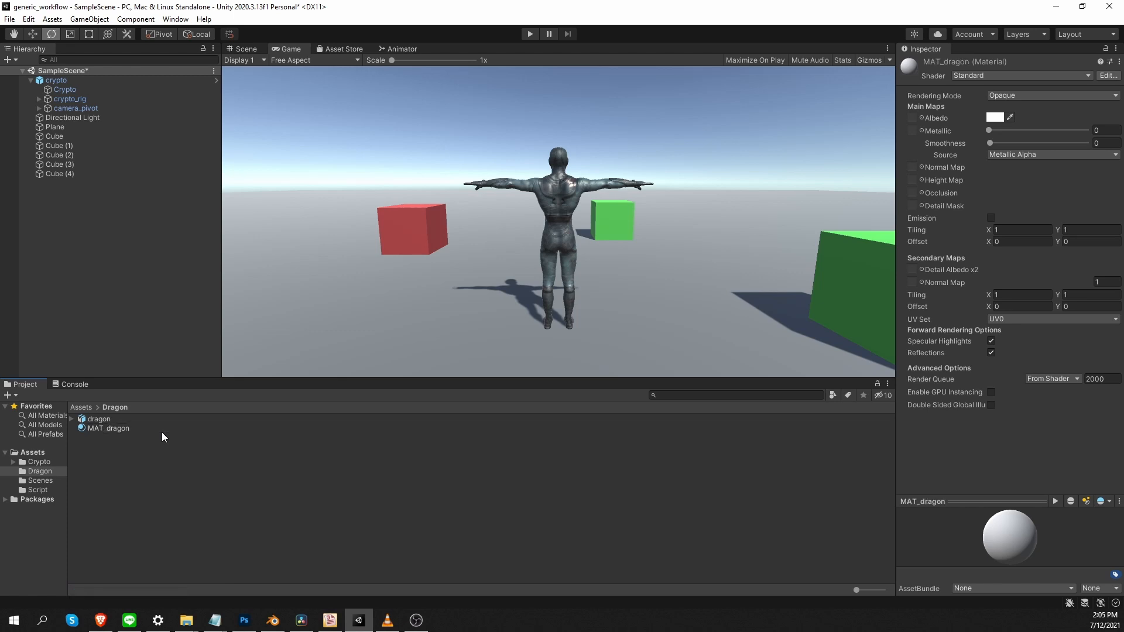
# Import dragontexture.png from the textures folder into the Dragon folder and use it as the albedo map of MAT_dragon
pyautogui.click(161, 432)
pyautogui.click(186, 620)
pyautogui.moveTo(529, 112); pyautogui.dragTo(394, 108)
pyautogui.doubleClick(427, 179)
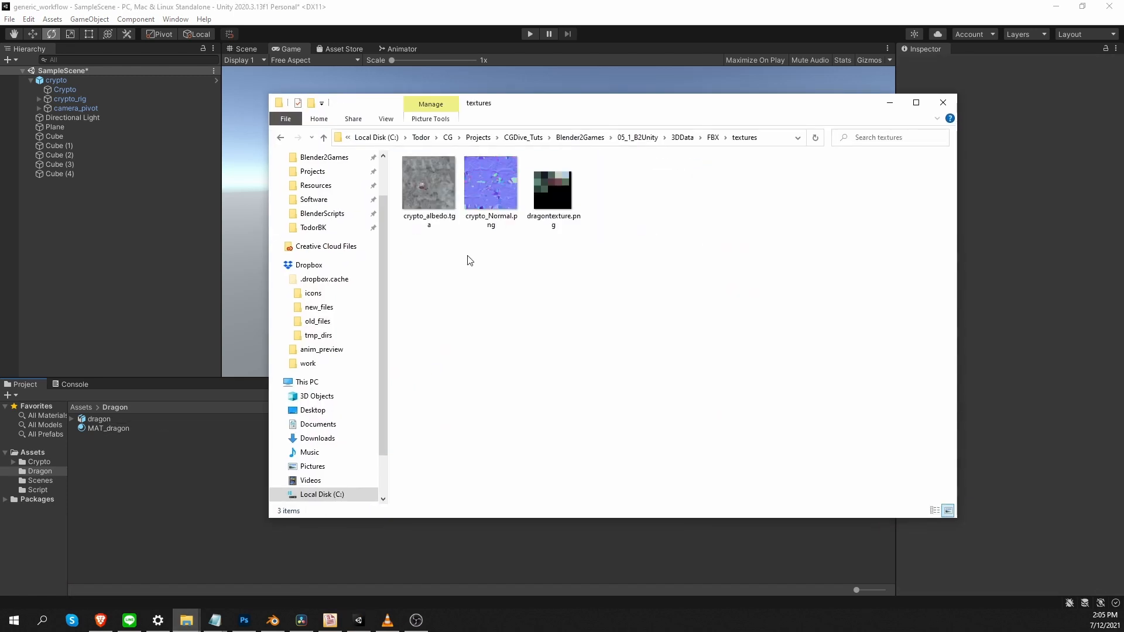
pyautogui.moveTo(553, 188); pyautogui.dragTo(121, 433)
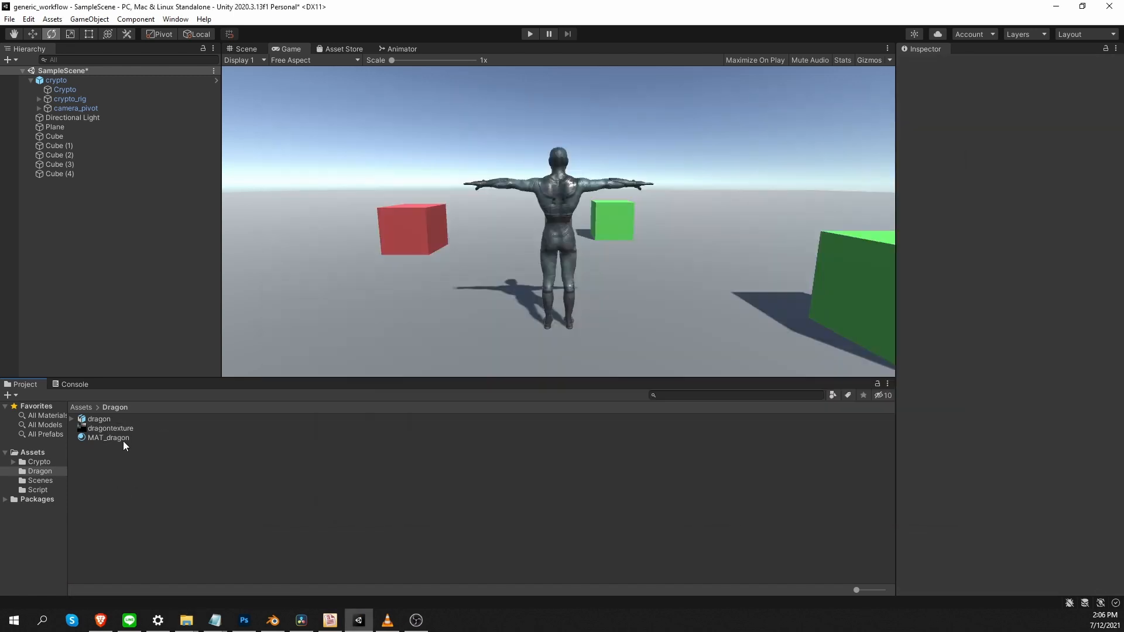
pyautogui.click(123, 438)
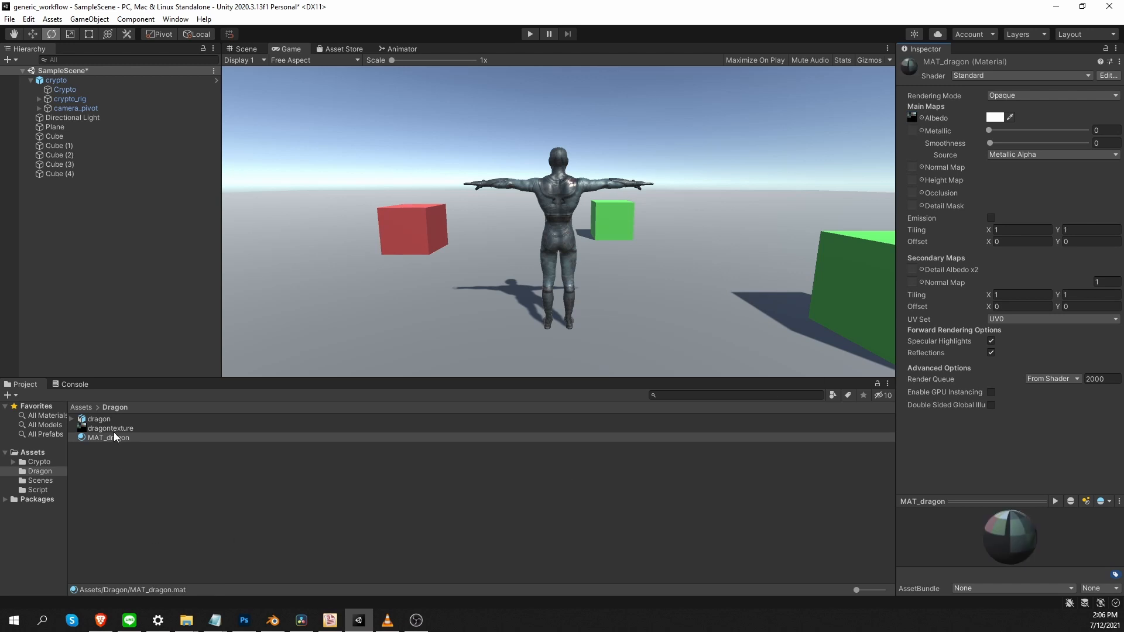
# Delete the crypto character from the scene and place the dragon model in its stead
pyautogui.click(240, 49)
pyautogui.click(86, 81)
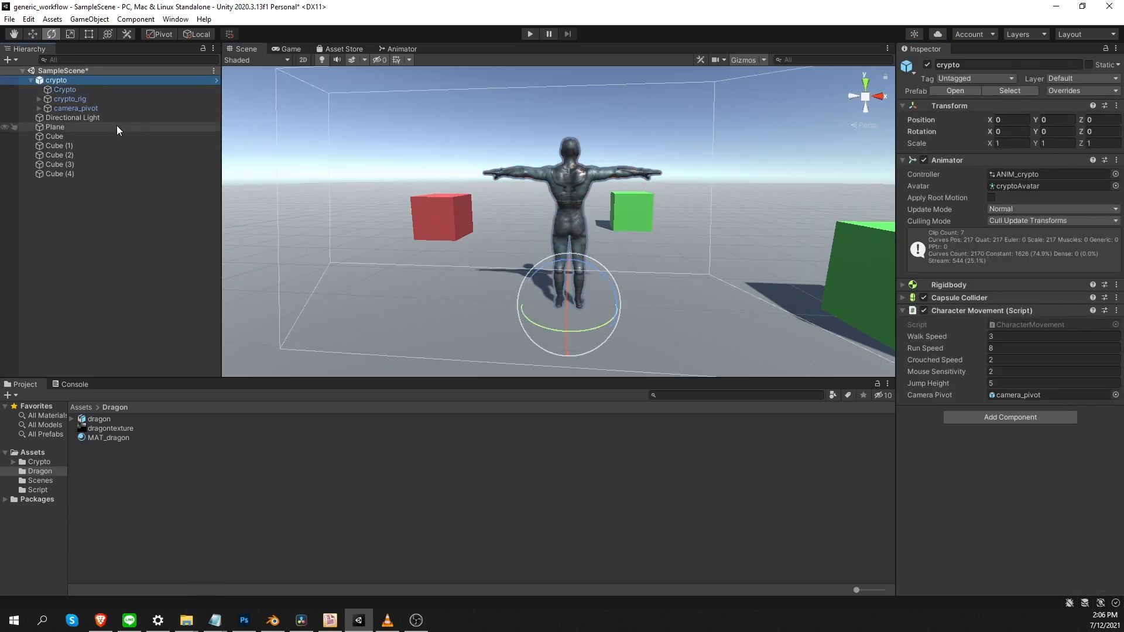
pyautogui.press('Delete')
pyautogui.moveTo(120, 419); pyautogui.dragTo(532, 283)
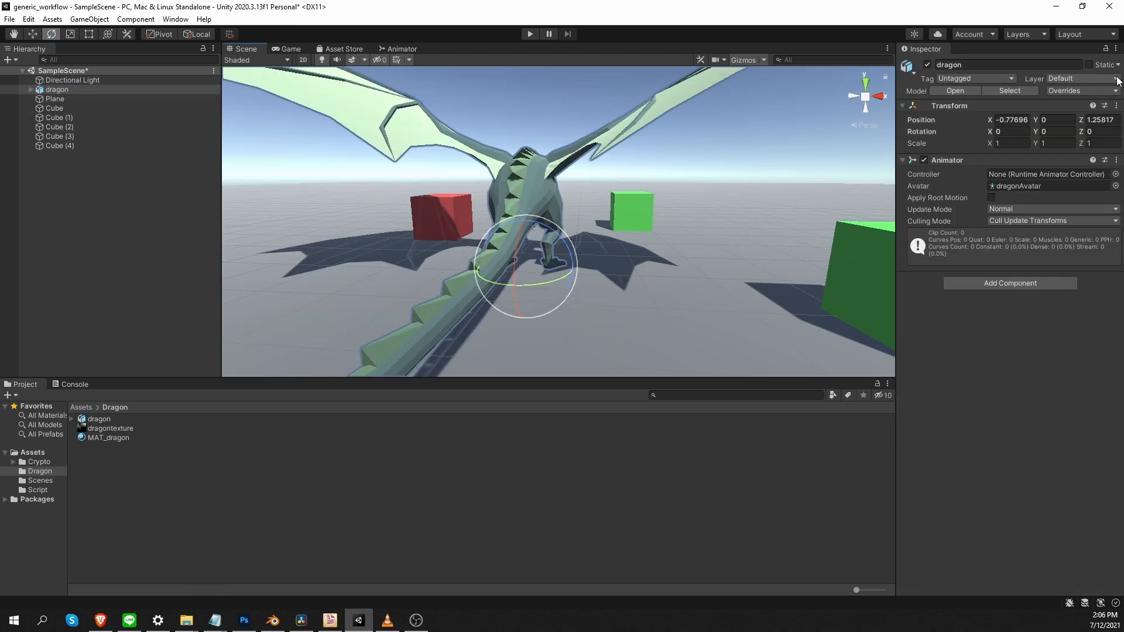
# Reset the dragon's transform to the origin and locate its assigned avatar among the dragon assets
pyautogui.click(1116, 106)
pyautogui.click(1078, 117)
pyautogui.moveTo(690, 225)
pyautogui.mouseDown(button='right')
pyautogui.moveTo(694, 237)
pyautogui.moveTo(679, 243)
pyautogui.moveTo(691, 235)
pyautogui.mouseUp(button='right')
pyautogui.click(1019, 186)
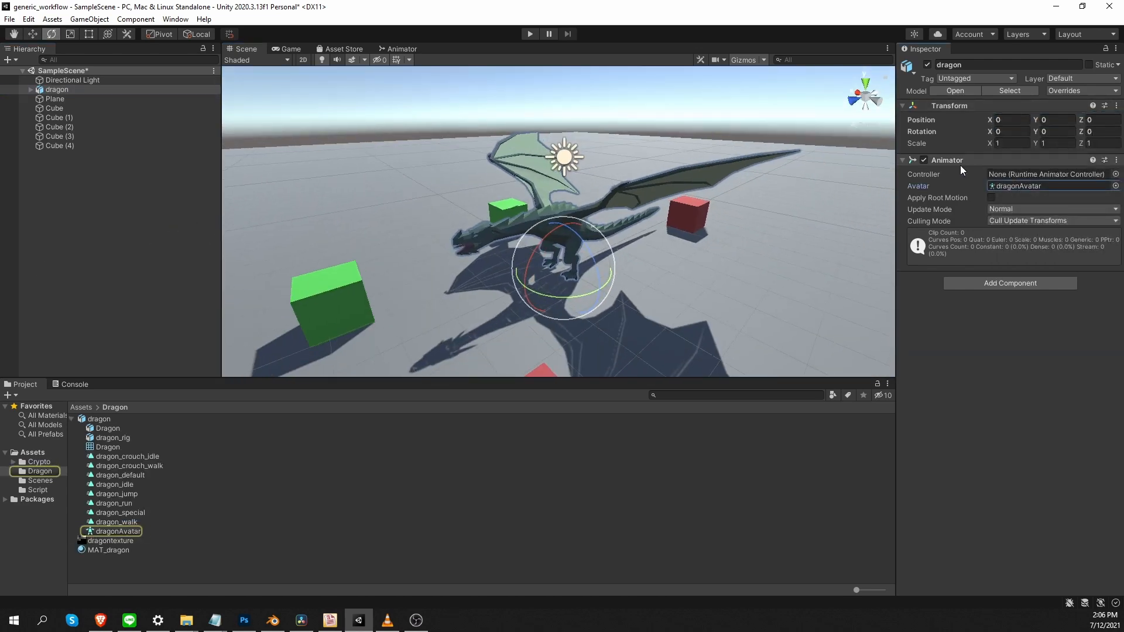
# Add a Capsule Collider component to the dragon
pyautogui.click(1007, 285)
pyautogui.write('cap')
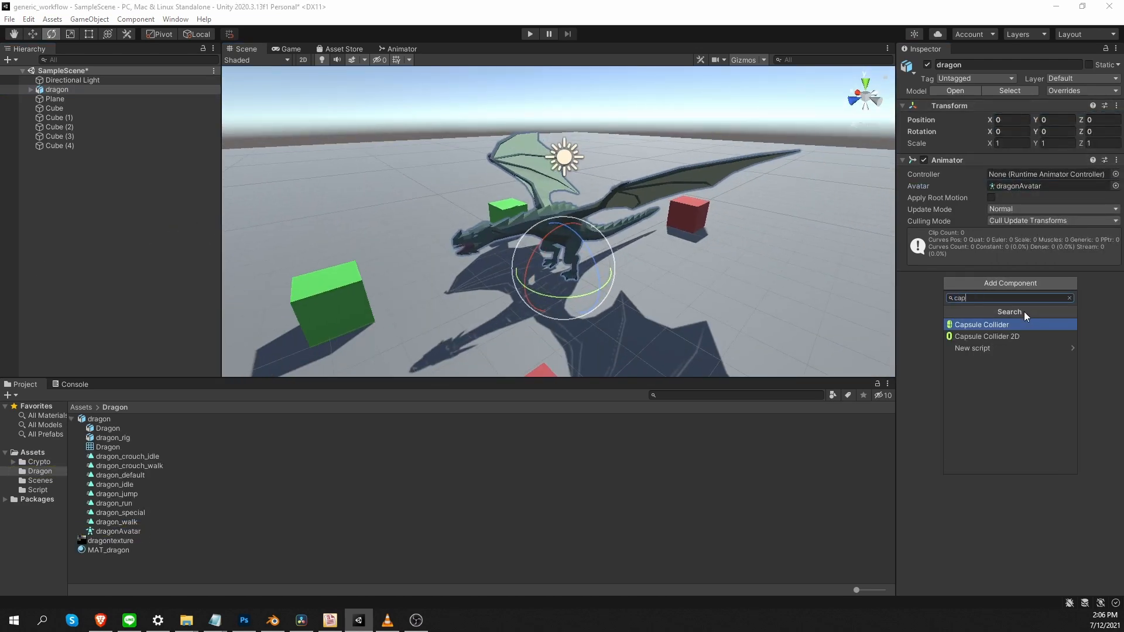
pyautogui.press('Return')
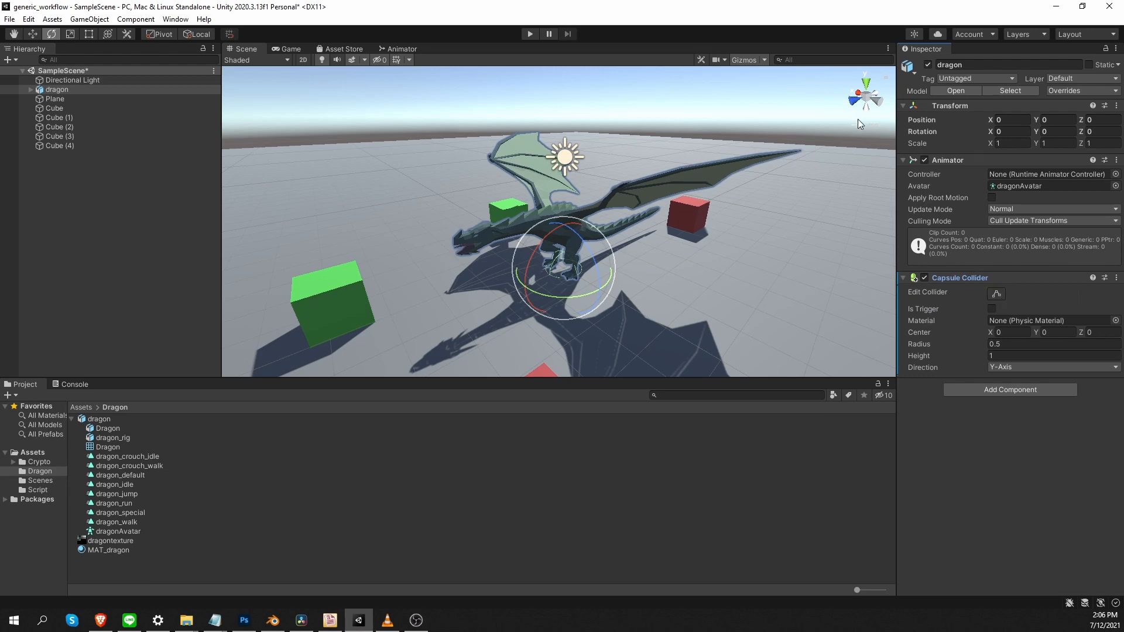
# Fit the capsule collider around the dragon's body and legs, with a radius of about 0.9 and a height of about 1.9
pyautogui.click(876, 100)
pyautogui.moveTo(746, 211); pyautogui.dragTo(705, 211)
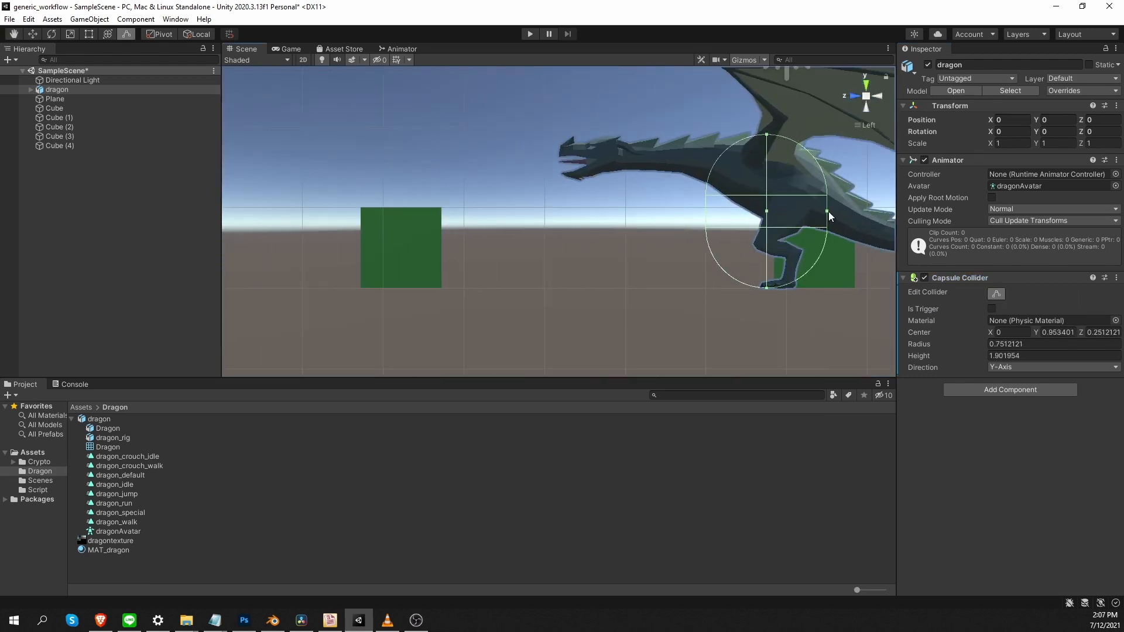
pyautogui.moveTo(827, 211); pyautogui.dragTo(850, 210)
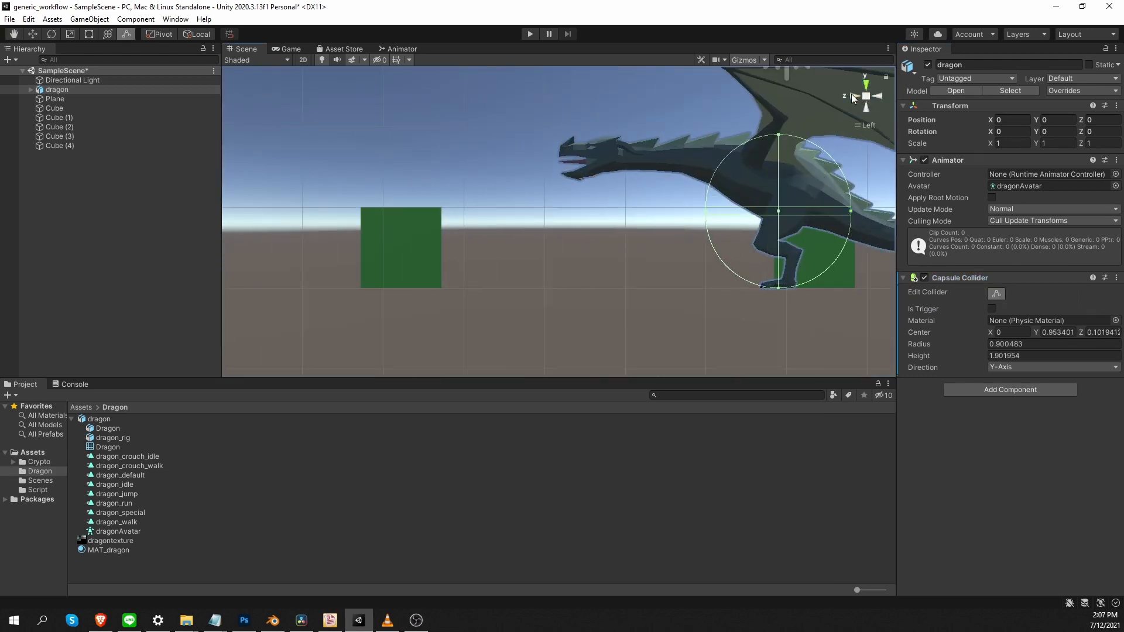
pyautogui.click(854, 96)
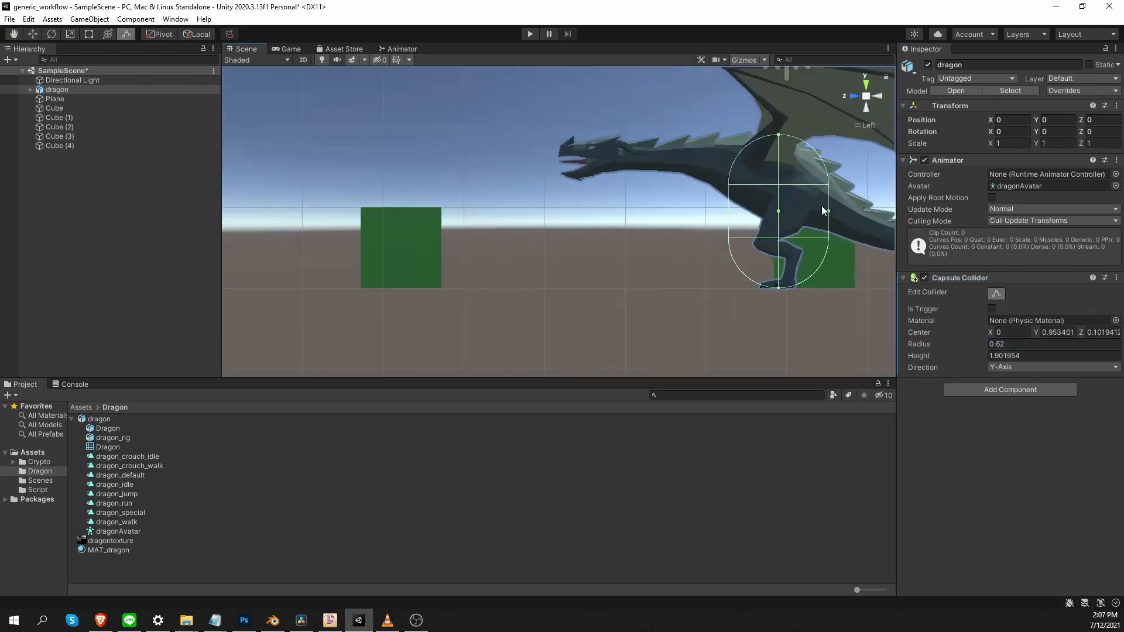
pyautogui.moveTo(821, 205); pyautogui.dragTo(820, 212)
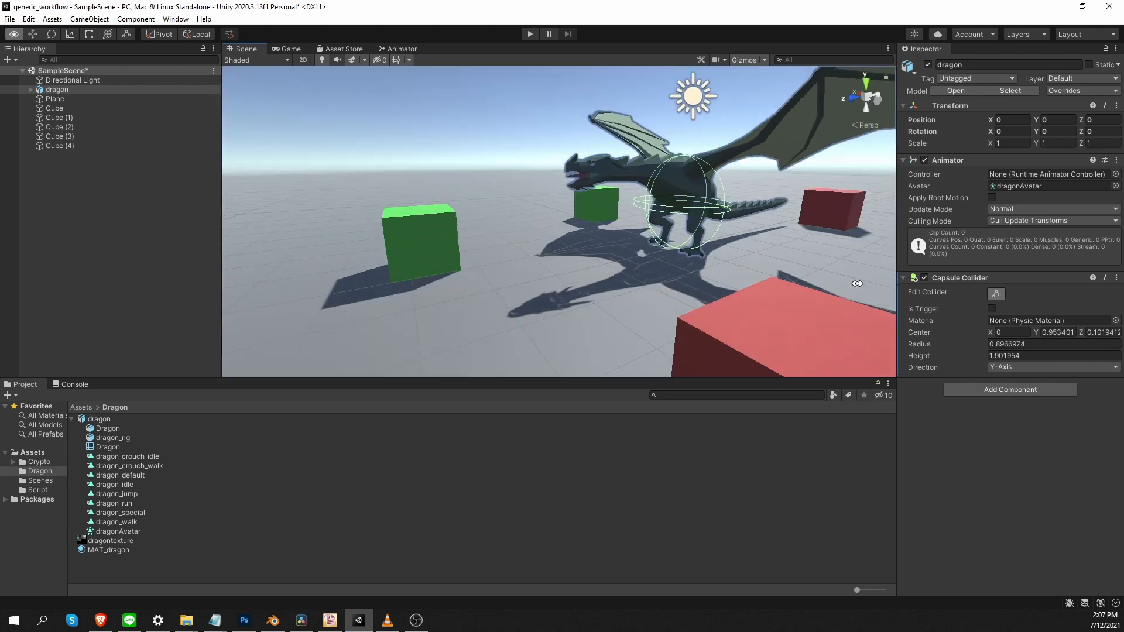
# Add a Rigidbody and the Character Movement script to the dragon
pyautogui.press('Return')
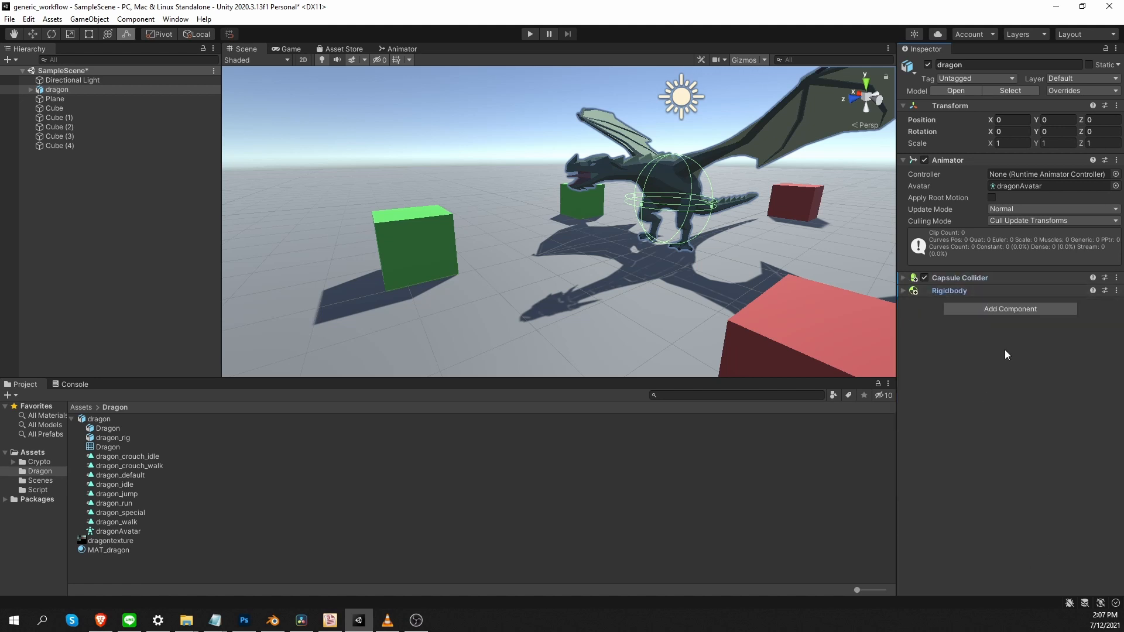
pyautogui.click(998, 312)
pyautogui.click(1019, 349)
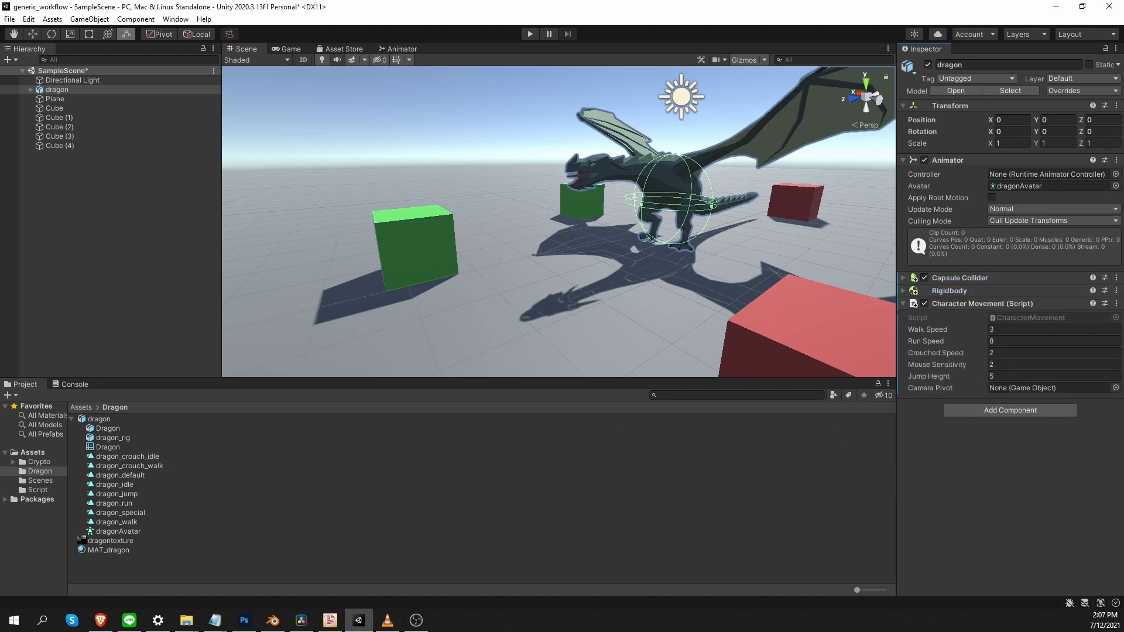
# Create an empty child object named camera_pivot under the dragon
pyautogui.click(30, 89)
pyautogui.rightClick(57, 91)
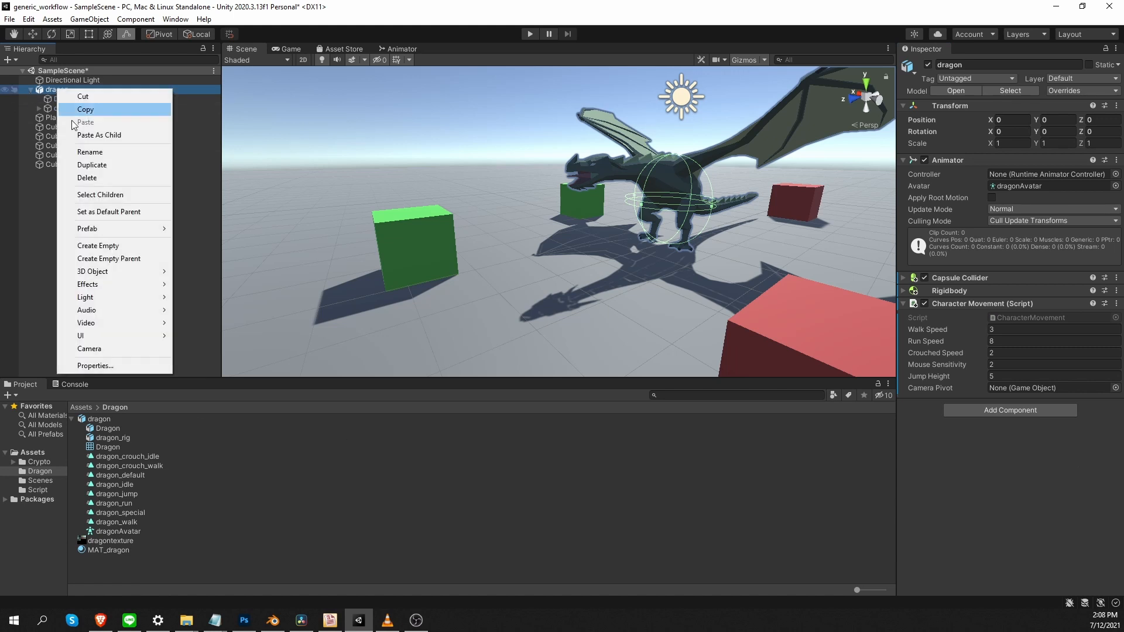
pyautogui.click(157, 247)
pyautogui.write('camera_pivot')
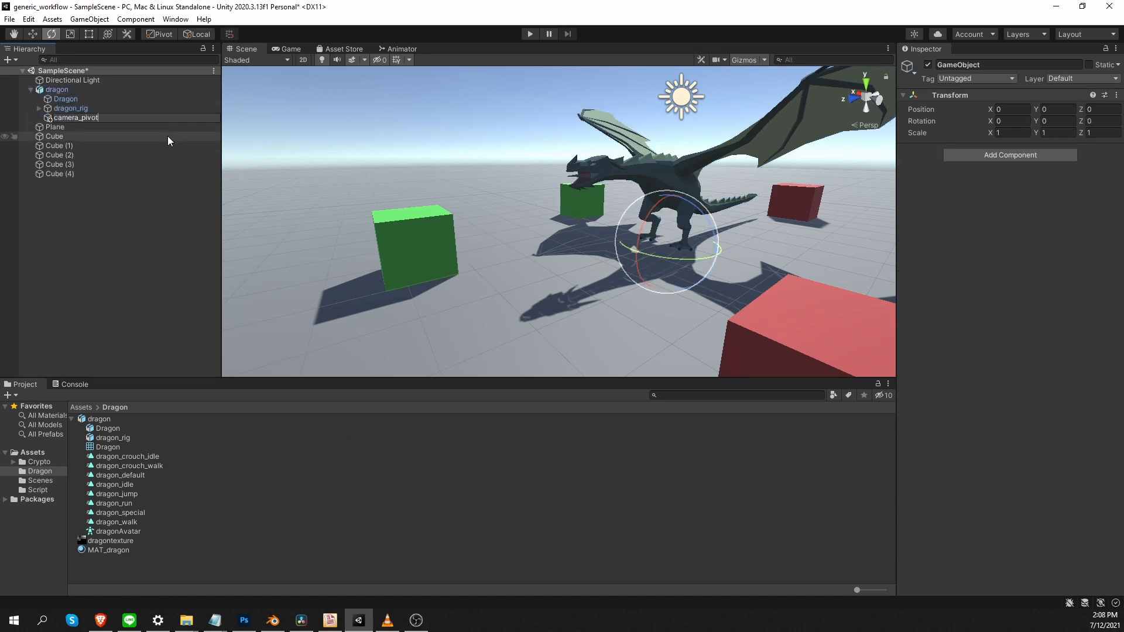
pyautogui.press('Return')
# Add a camera tagged MainCamera under camera_pivot, and assign camera_pivot as the Camera Pivot of the dragon's movement script
pyautogui.rightClick(97, 117)
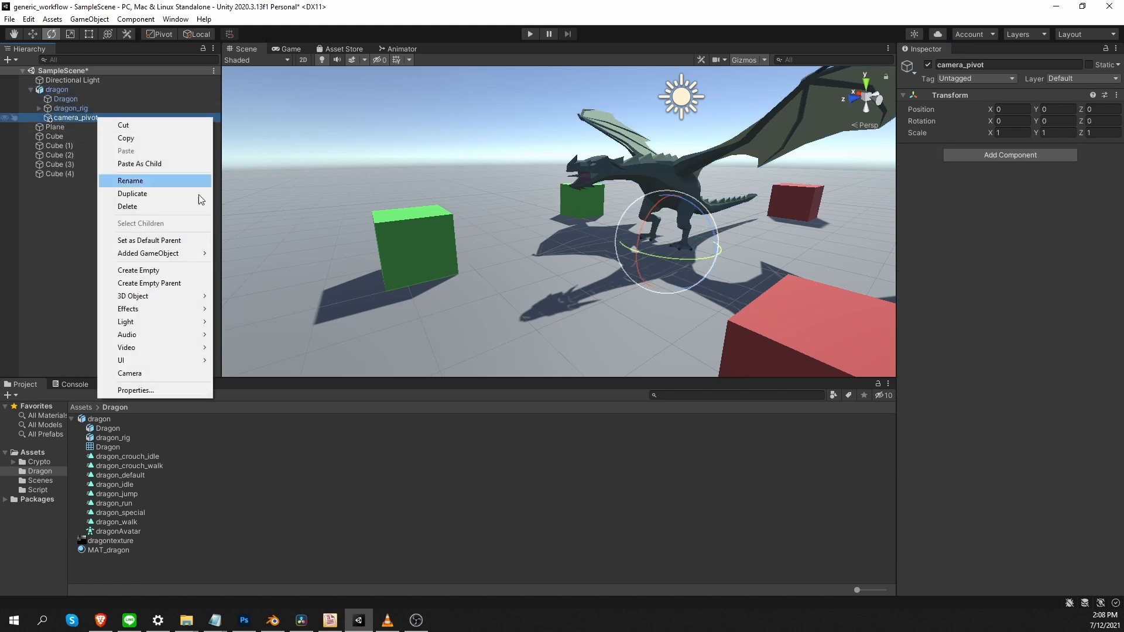
pyautogui.click(161, 374)
pyautogui.click(976, 78)
pyautogui.click(960, 154)
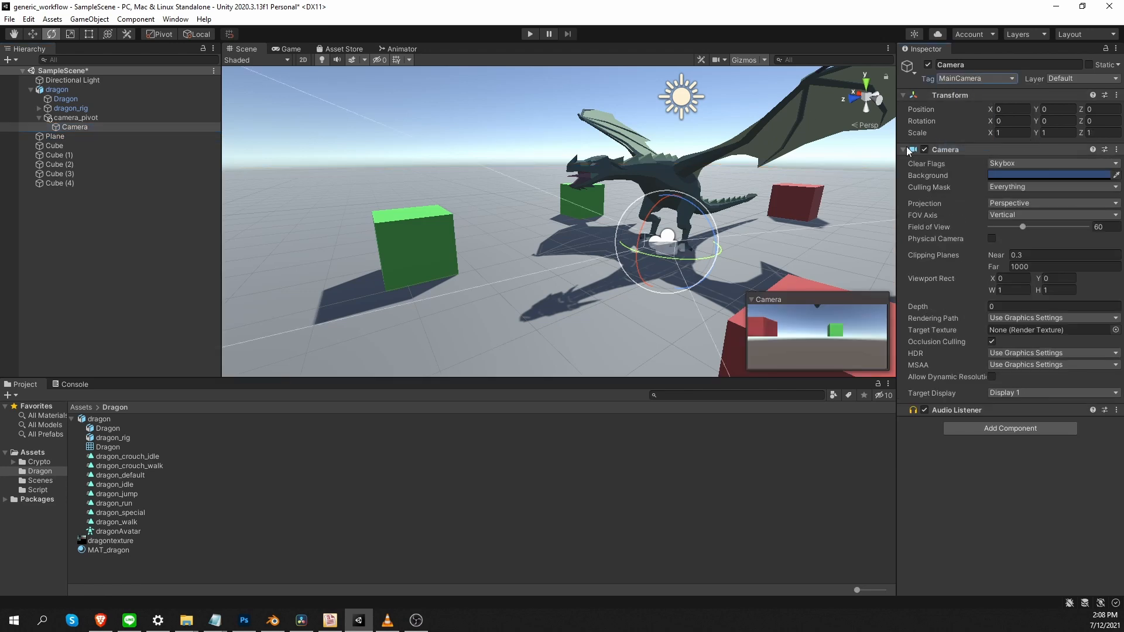
pyautogui.click(68, 89)
pyautogui.moveTo(95, 117); pyautogui.dragTo(1021, 391)
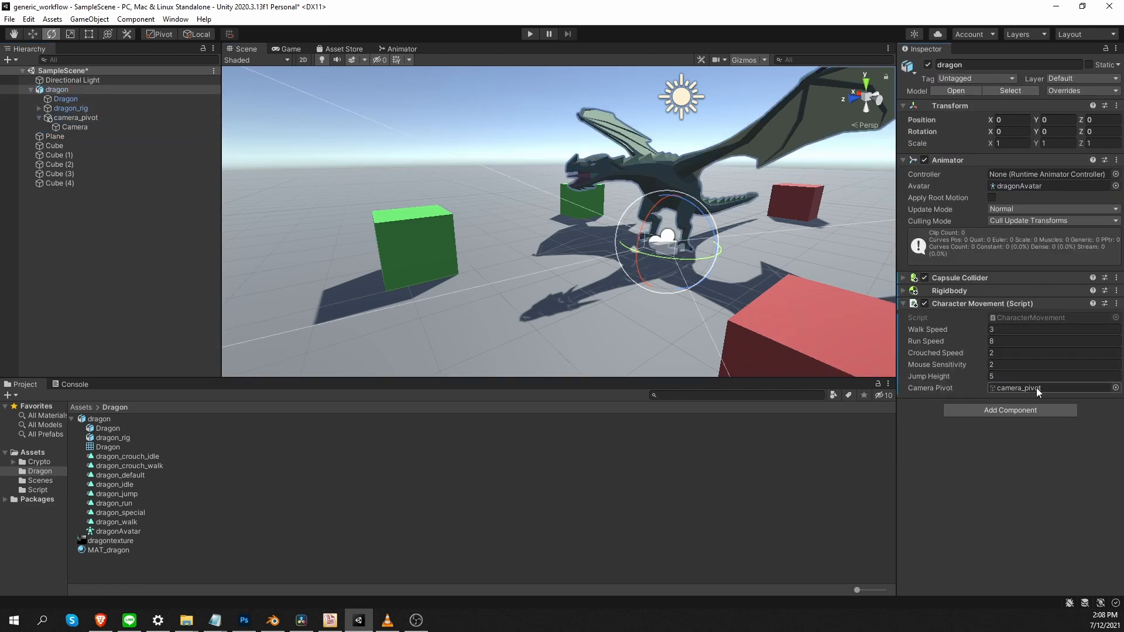
# Place the camera behind and above the dragon at about -0.55, 2.56, -5.84 and tilt it down about 10.9 degrees
pyautogui.click(74, 126)
pyautogui.press('w')
pyautogui.keyDown('alt'); pyautogui.moveTo(731, 235); pyautogui.dragTo(778, 204); pyautogui.keyUp('alt')
pyautogui.moveTo(817, 161); pyautogui.dragTo(823, 136)
pyautogui.scroll(-3, 751, 172)
pyautogui.moveTo(706, 176); pyautogui.dragTo(704, 146)
pyautogui.press('e')
# Duplicate the ANIM_crypto animator controller and move the copy into the Dragon folder
pyautogui.click(72, 420)
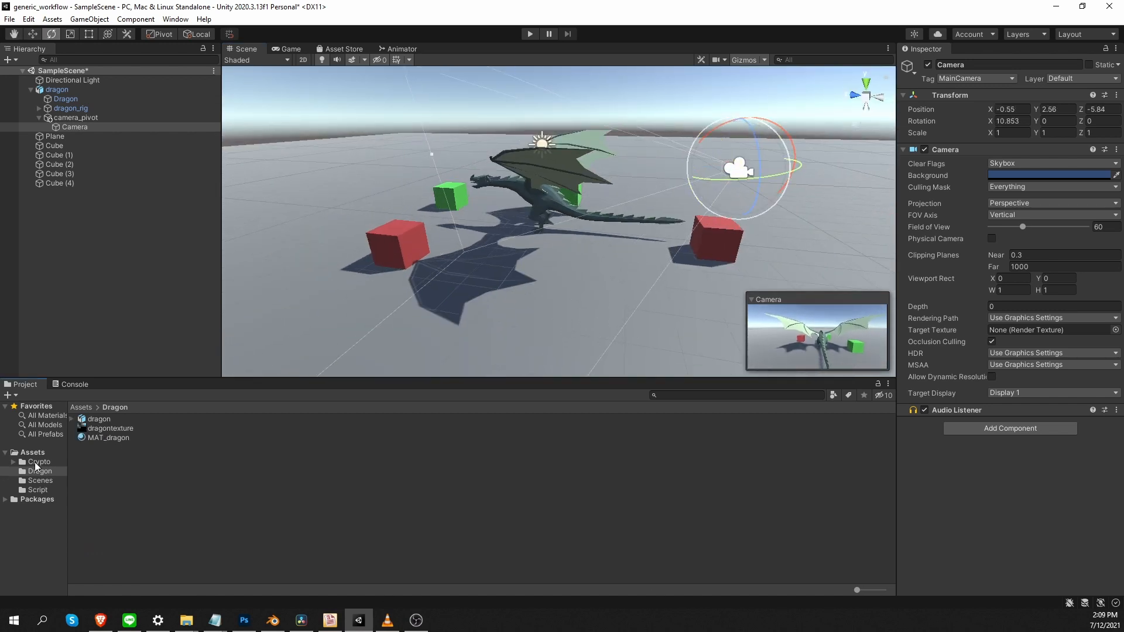
pyautogui.click(48, 461)
pyautogui.click(121, 438)
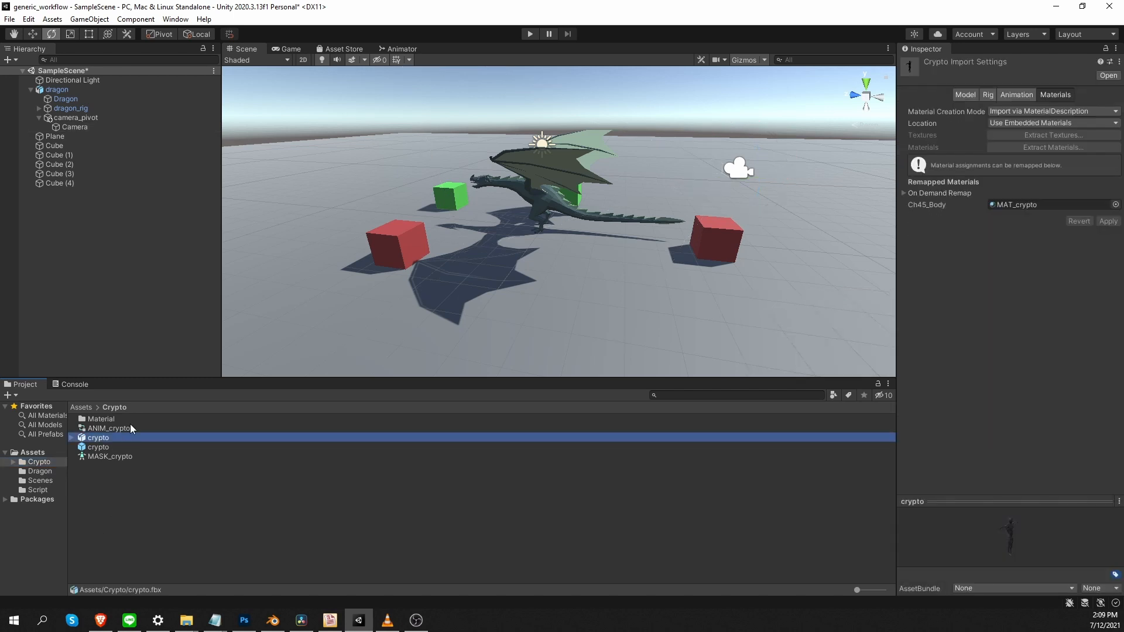
pyautogui.click(131, 428)
pyautogui.hotkey('ctrl', 'd')
pyautogui.moveTo(47, 472); pyautogui.dragTo(47, 471)
pyautogui.click(47, 471)
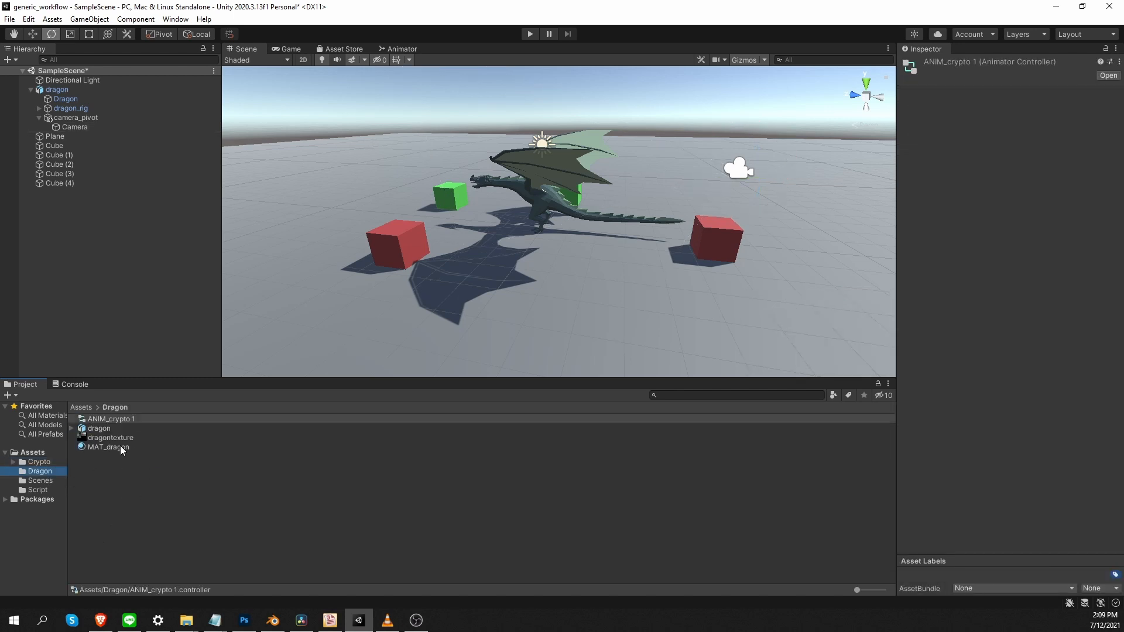
# Rename the copied animator controller as ANIM_dragon
pyautogui.click(114, 419)
pyautogui.moveTo(113, 419); pyautogui.dragTo(244, 443)
pyautogui.press('BackSpace')
pyautogui.write('dragon')
pyautogui.press('Return')
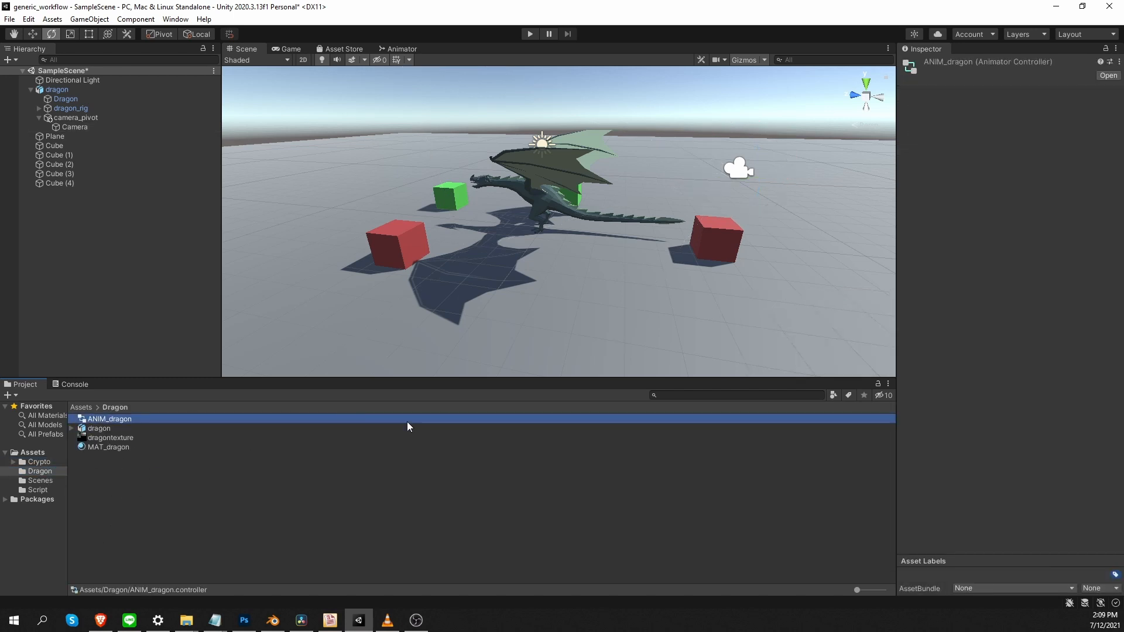
# Assign ANIM_dragon as the controller of the dragon's Animator and open its Base Layer for editing
pyautogui.click(73, 91)
pyautogui.moveTo(108, 419); pyautogui.dragTo(1013, 174)
pyautogui.doubleClick(122, 420)
pyautogui.click(359, 98)
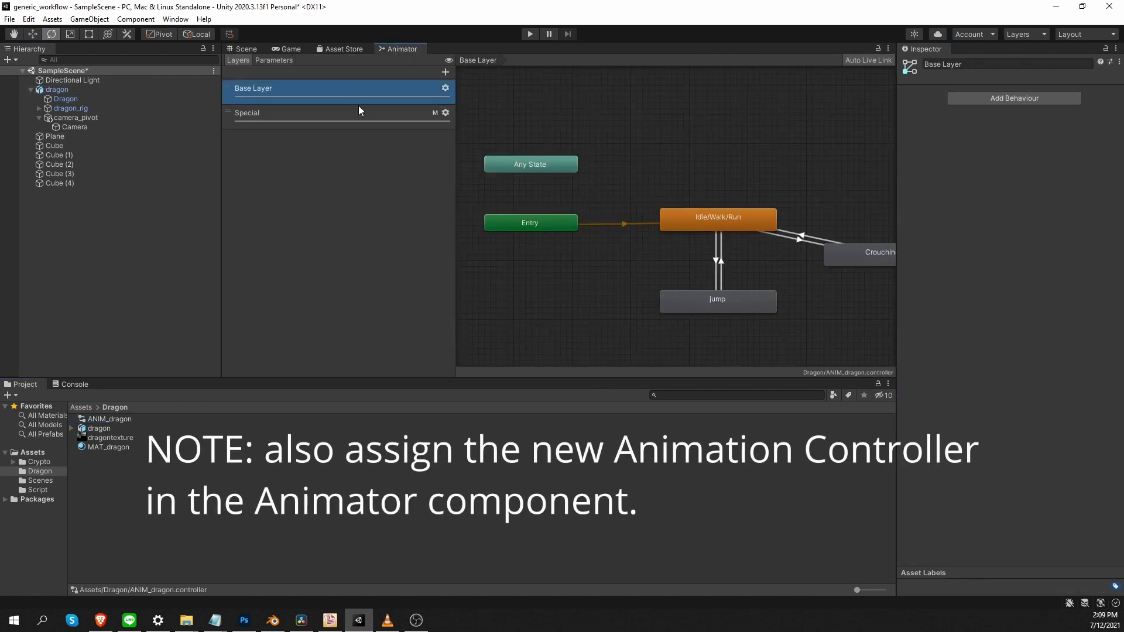
# Replace the idle motion in the Idle/Walk/Run blend tree with the dragon_idle clip from the dragon model
pyautogui.doubleClick(743, 217)
pyautogui.click(571, 223)
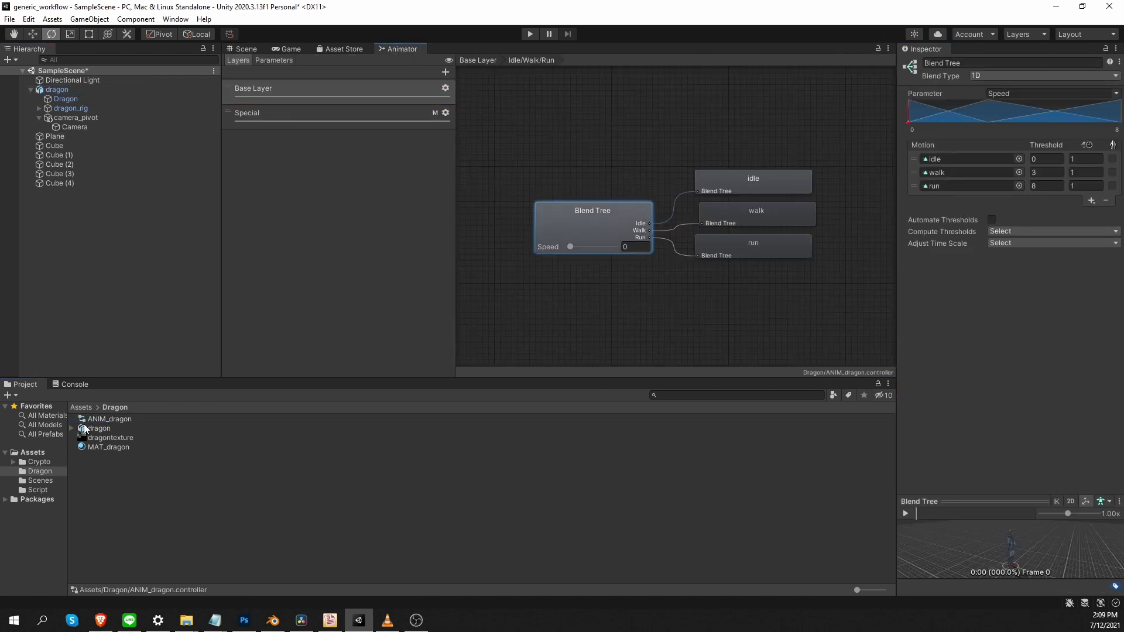
pyautogui.click(72, 429)
pyautogui.moveTo(926, 195); pyautogui.dragTo(969, 159)
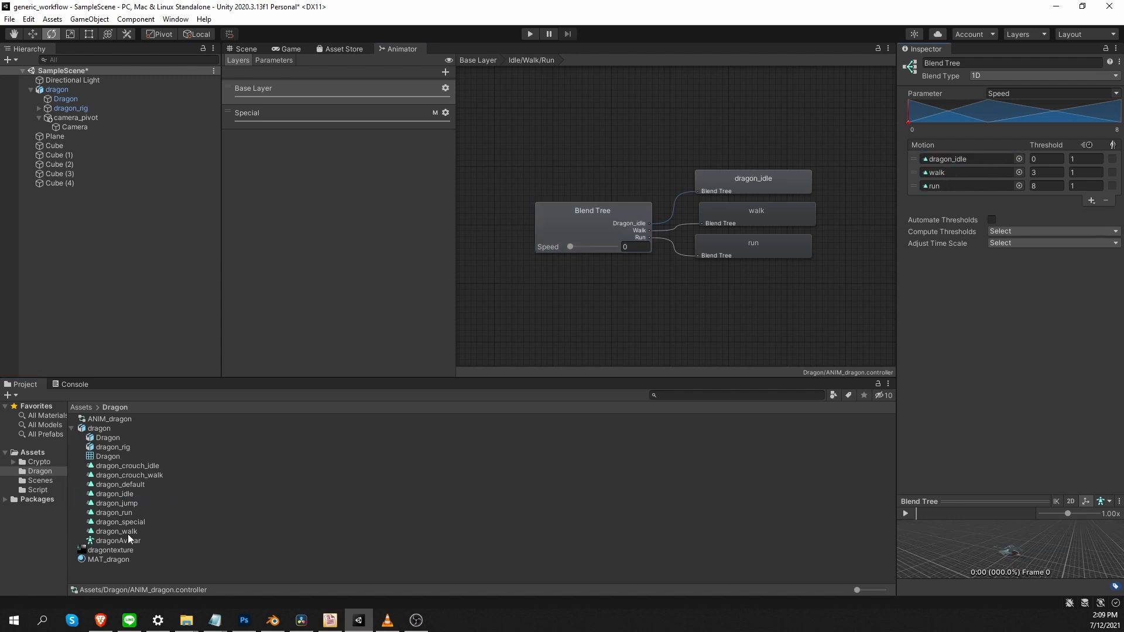
# Assign dragon_jump to the jump state, and dragon_crouch_idle and dragon_crouch_walk as the motions of the Crouching blend tree
pyautogui.click(495, 59)
pyautogui.click(696, 300)
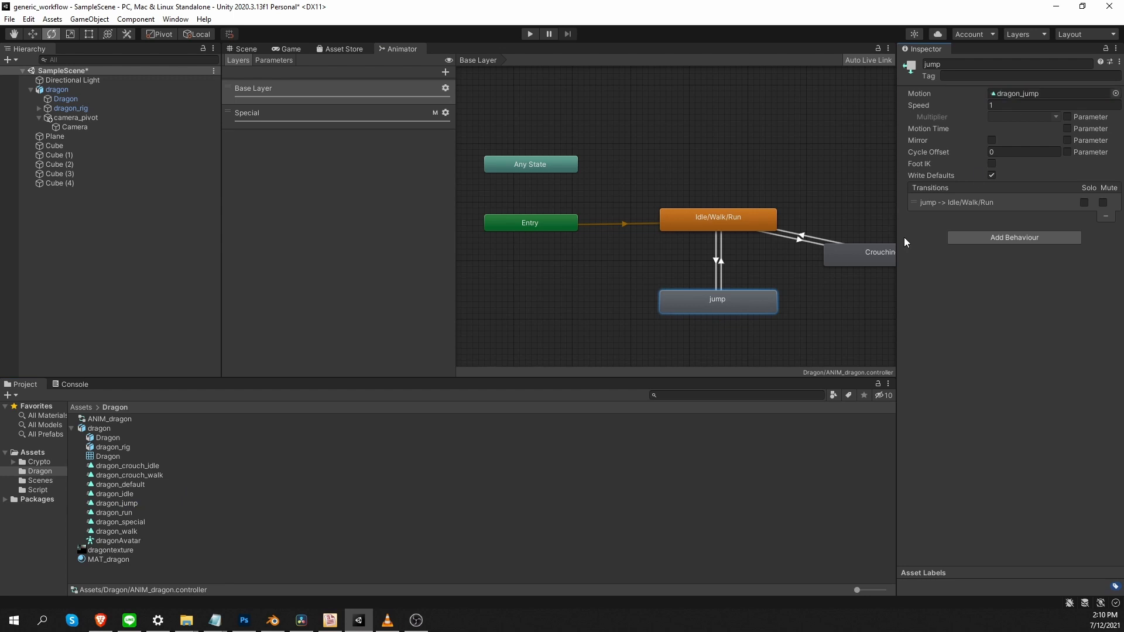
pyautogui.moveTo(875, 262); pyautogui.dragTo(789, 261, button='middle')
pyautogui.doubleClick(789, 261)
pyautogui.moveTo(135, 466); pyautogui.dragTo(969, 159)
pyautogui.click(478, 60)
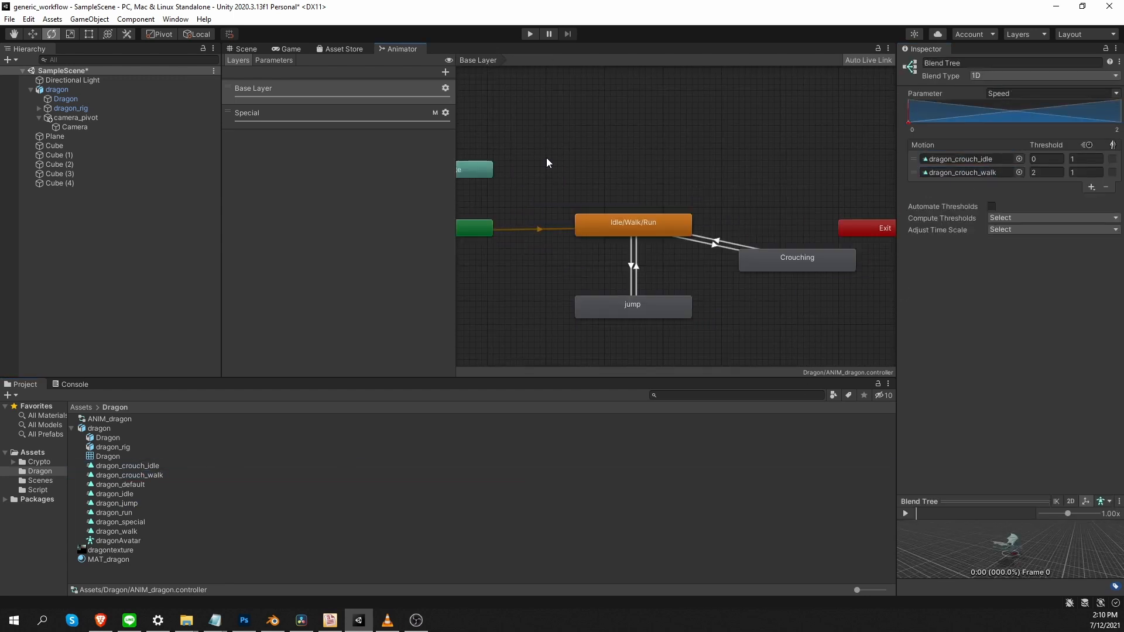
# In the Special layer, rename the stretch state as special and assign dragon_special as its motion
pyautogui.click(285, 112)
pyautogui.click(607, 306)
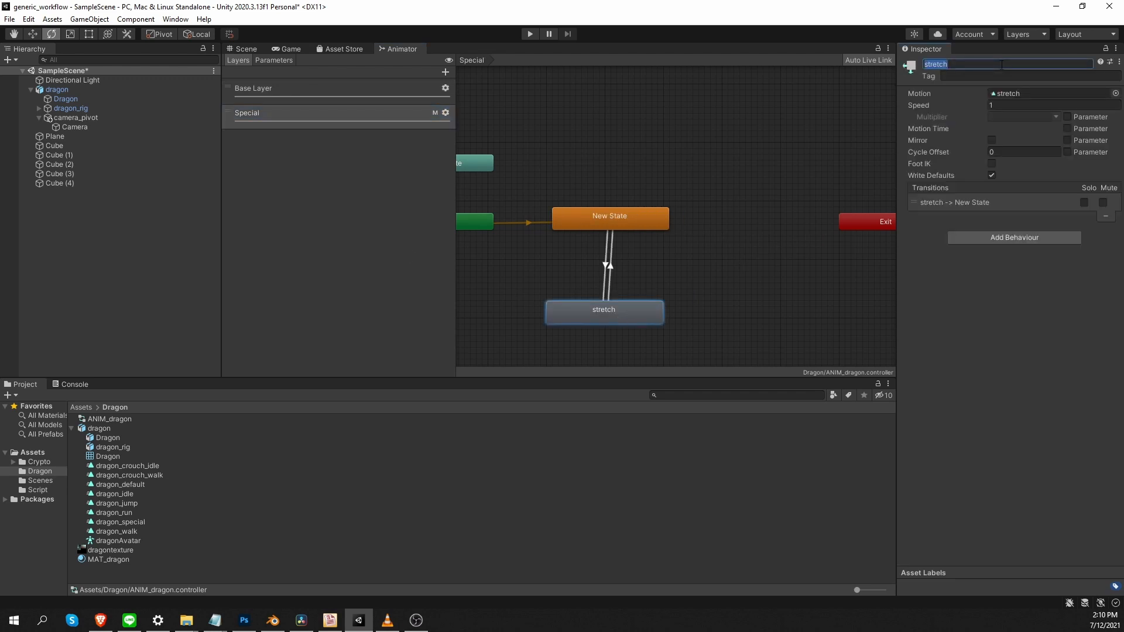
pyautogui.moveTo(1039, 141); pyautogui.dragTo(1012, 96)
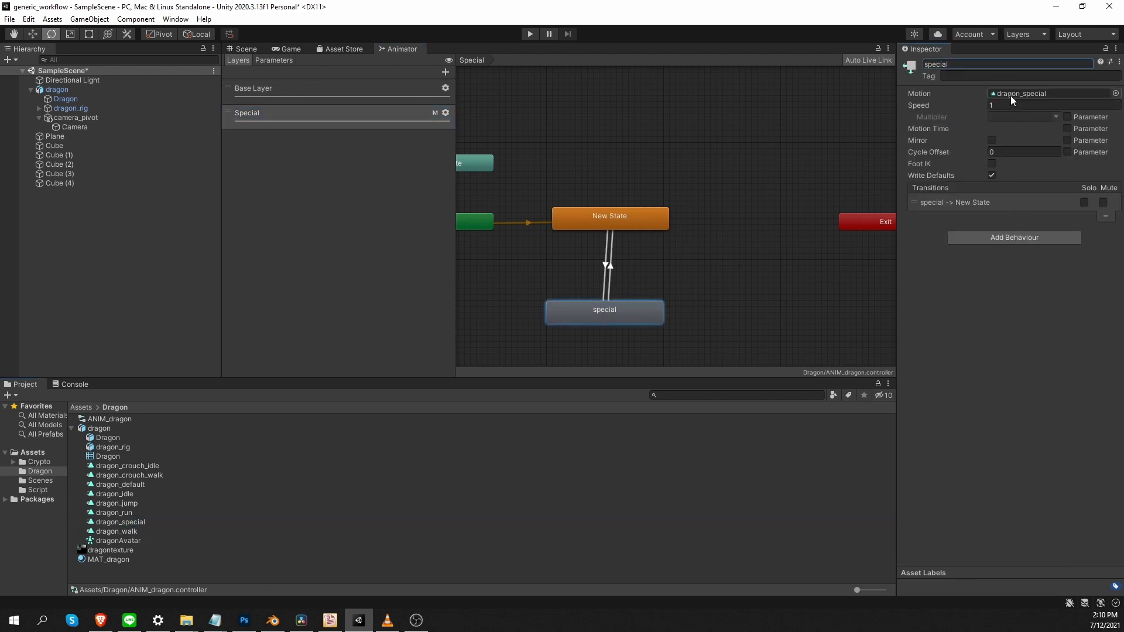
# Create an avatar mask named MASK_dragon in the Dragon folder
pyautogui.click(446, 113)
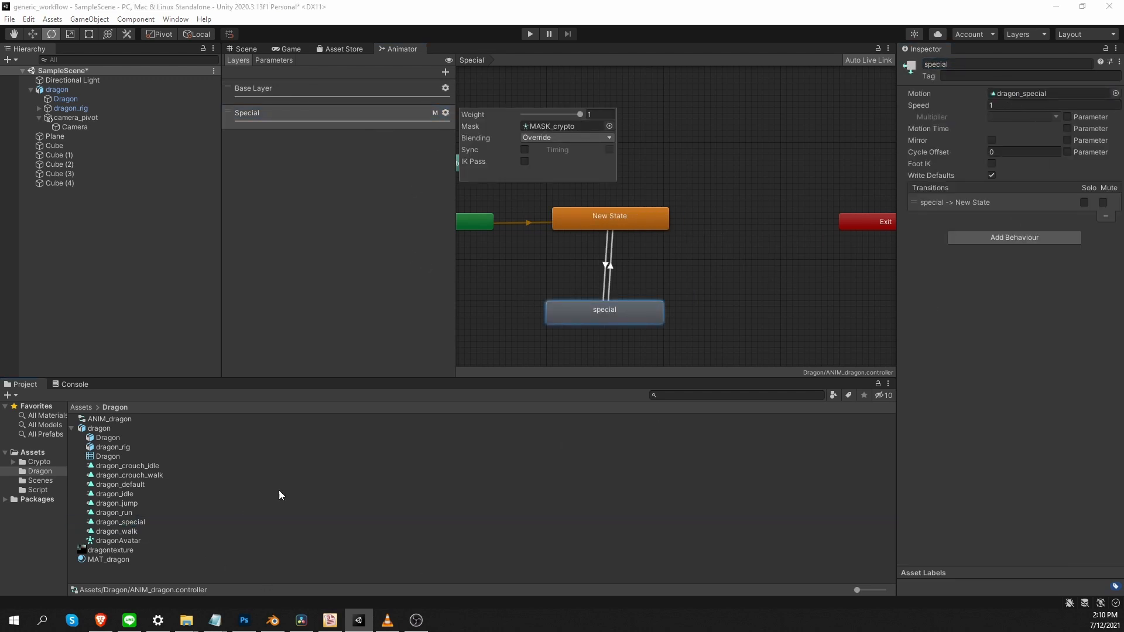
pyautogui.rightClick(99, 444)
pyautogui.moveTo(106, 191)
pyautogui.click(287, 502)
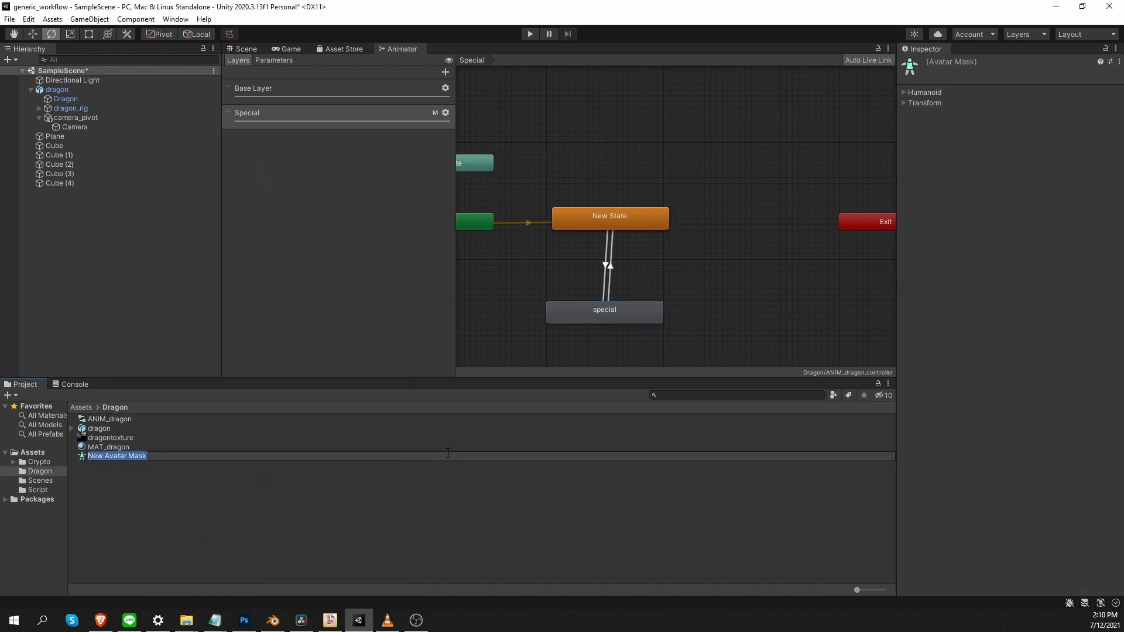
pyautogui.write('MASK_dragon')
pyautogui.press('Return')
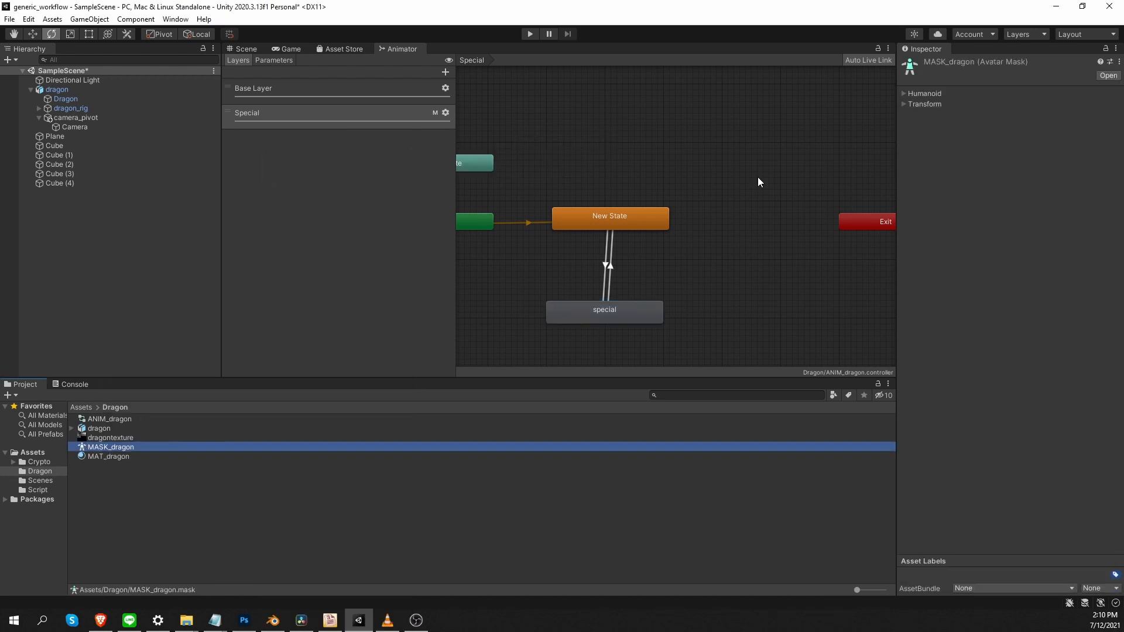
# Import the dragonAvatar skeleton into MASK_dragon's transform section
pyautogui.click(918, 104)
pyautogui.click(1115, 115)
pyautogui.doubleClick(901, 164)
pyautogui.click(1013, 128)
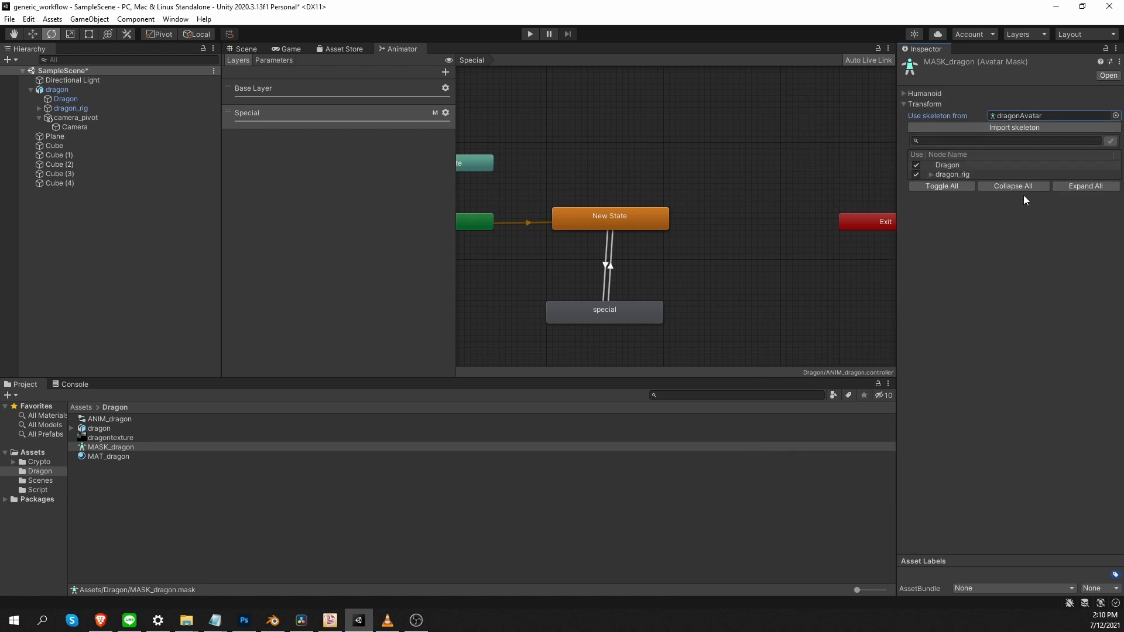
# Exclude all bones from the dragon mask, then include the left wing bones from Wing1.L to WingBone3_3.L
pyautogui.click(1085, 186)
pyautogui.scroll(-5, 1001, 458)
pyautogui.click(976, 259)
pyautogui.keyDown('shift'); pyautogui.click(1045, 355); pyautogui.keyUp('shift')
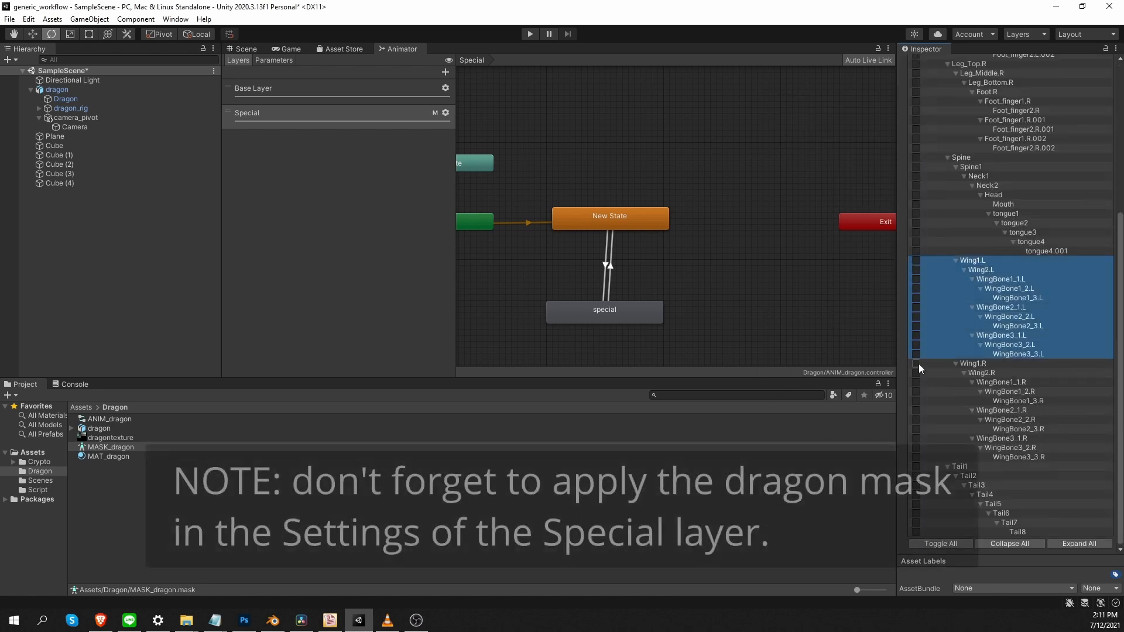
pyautogui.click(916, 353)
# Assign MASK_dragon as the Special layer's mask and play the scene to test the dragon
pyautogui.click(446, 112)
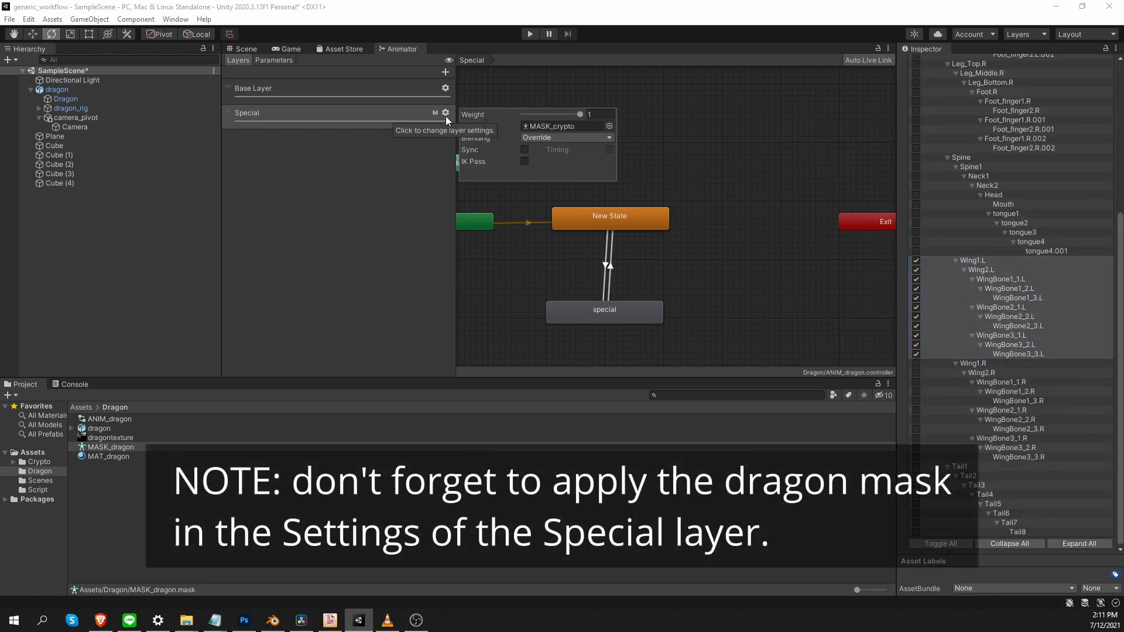
pyautogui.click(609, 126)
pyautogui.doubleClick(665, 174)
pyautogui.click(687, 231)
pyautogui.click(245, 48)
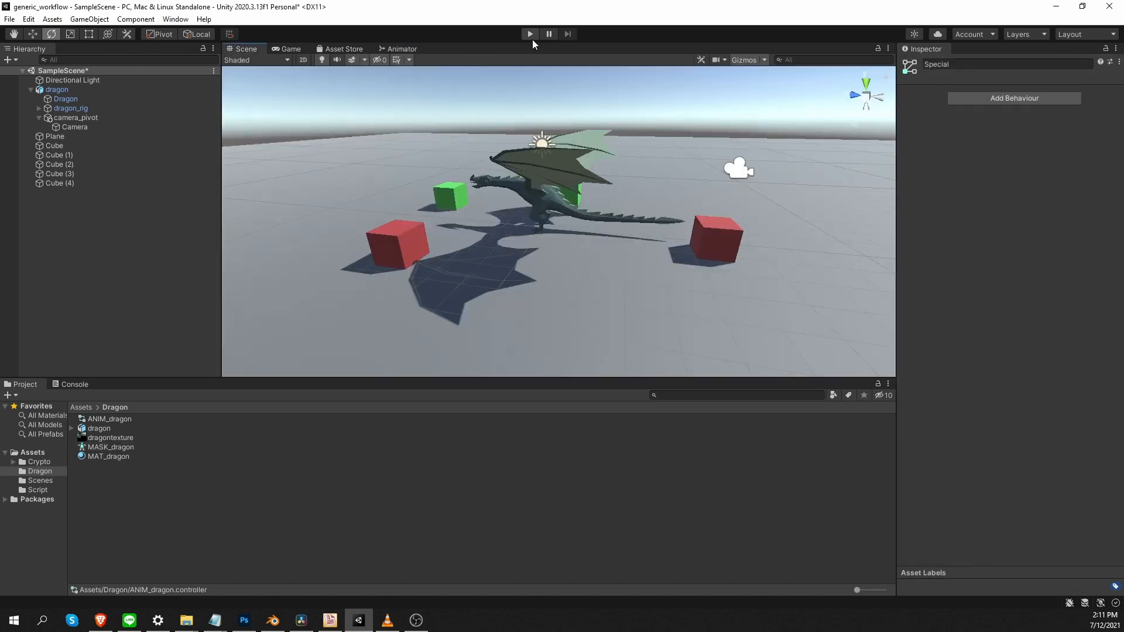
pyautogui.click(532, 39)
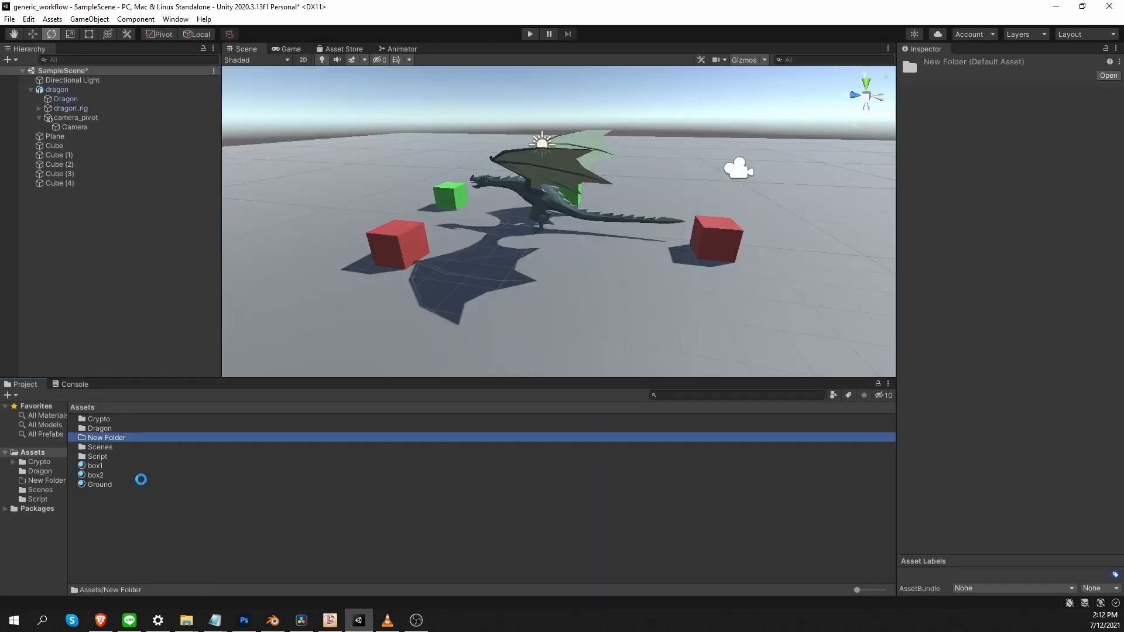
# Save the scene's dragon as a prefab in the Dragon folder and delete it from the scene
pyautogui.doubleClick(145, 428)
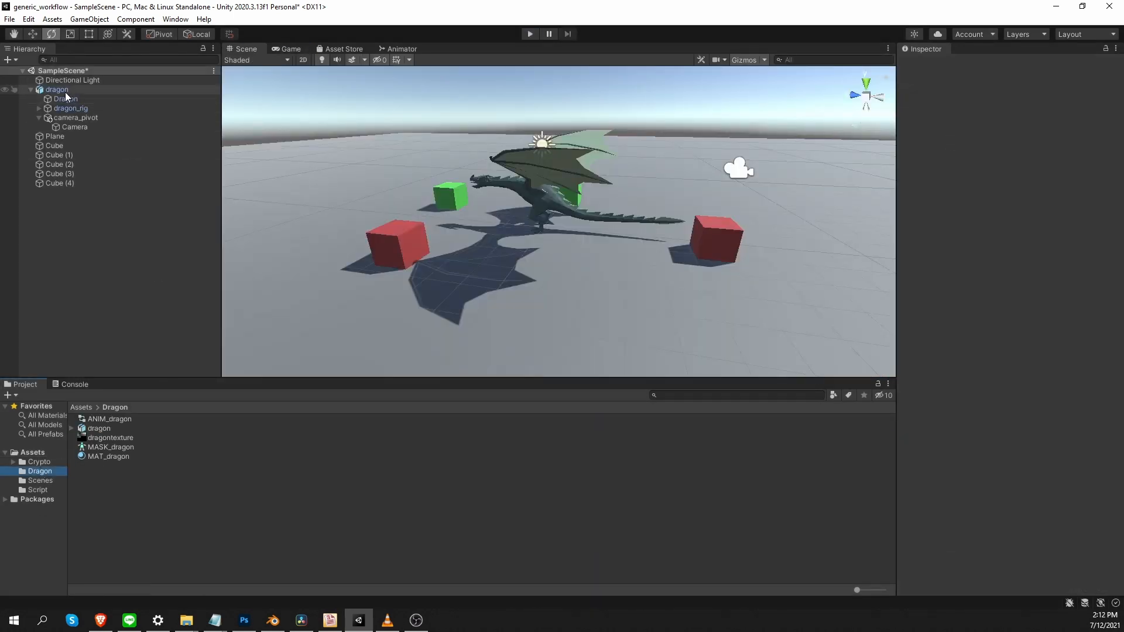
pyautogui.moveTo(64, 92); pyautogui.dragTo(142, 537)
pyautogui.click(539, 333)
pyautogui.click(104, 92)
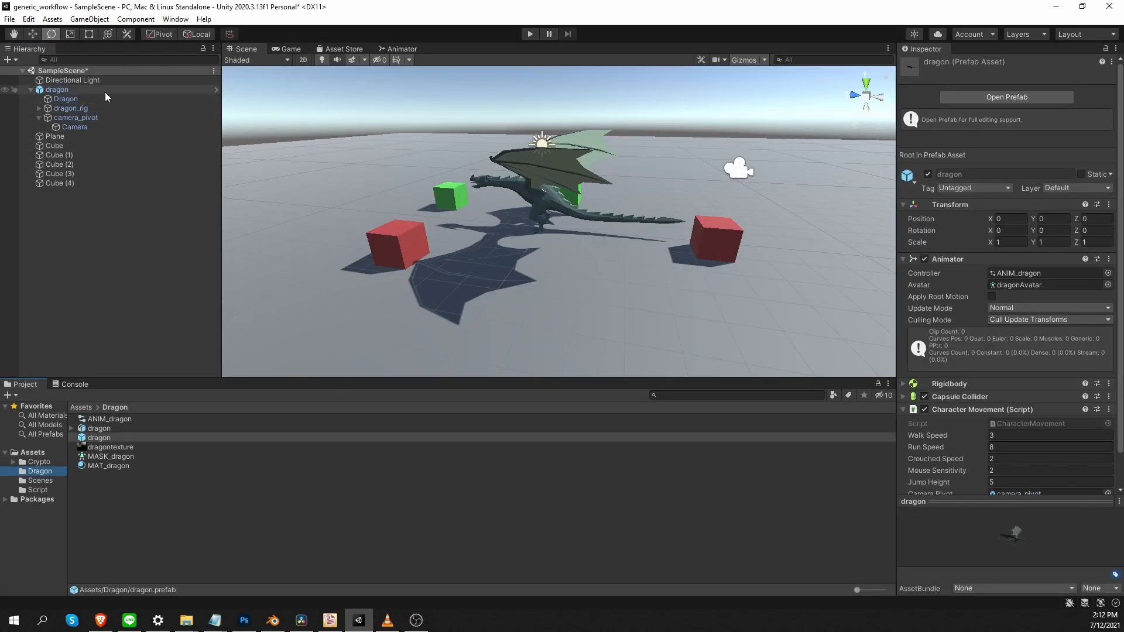
pyautogui.press('Delete')
# Create a folder named Cheetah in Assets and open it
pyautogui.rightClick(140, 527)
pyautogui.moveTo(222, 218)
pyautogui.click(417, 159)
pyautogui.write('Cheetah')
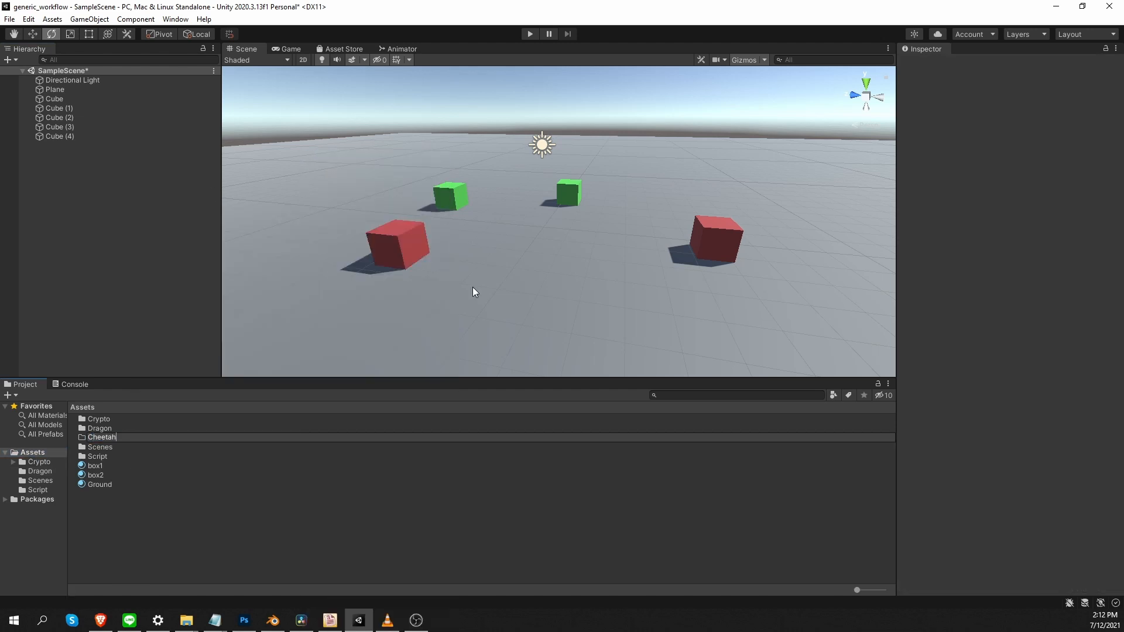
pyautogui.press('Return')
pyautogui.doubleClick(98, 418)
# Import cheetah.fbx into the Cheetah folder and set its rig's avatar definition to Create From This Model
pyautogui.click(186, 620)
pyautogui.click(116, 568)
pyautogui.moveTo(430, 199); pyautogui.dragTo(175, 456)
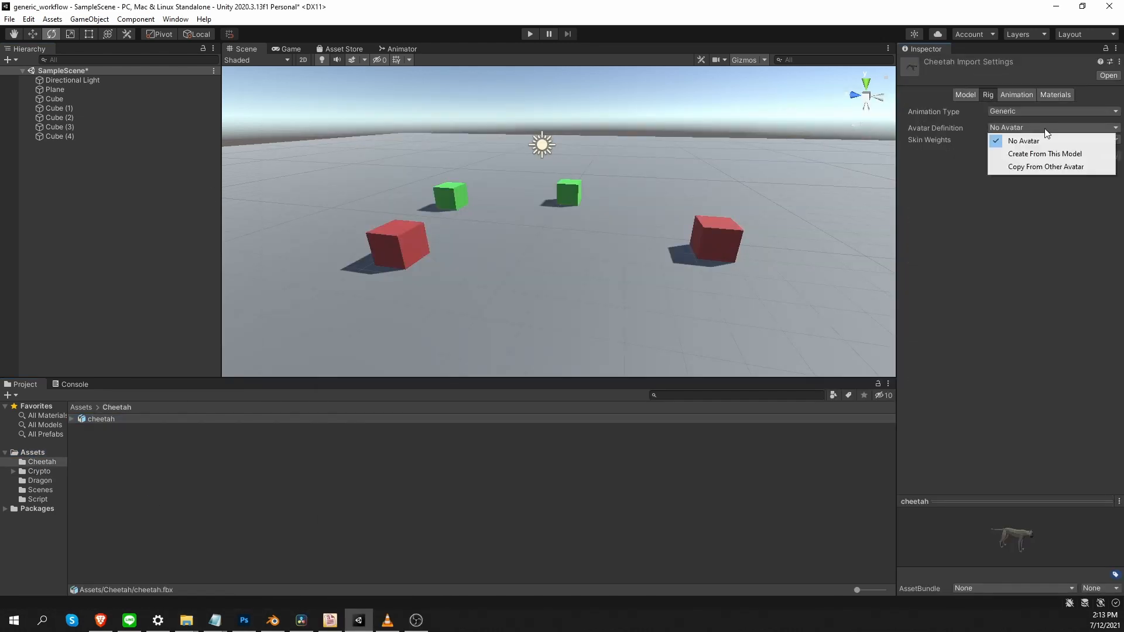
# Enable Loop Time on the cheetah's walk, run and idle animation clips, including the low variants
pyautogui.click(1012, 94)
pyautogui.click(973, 289)
pyautogui.scroll(-3, 976, 290)
pyautogui.click(984, 195)
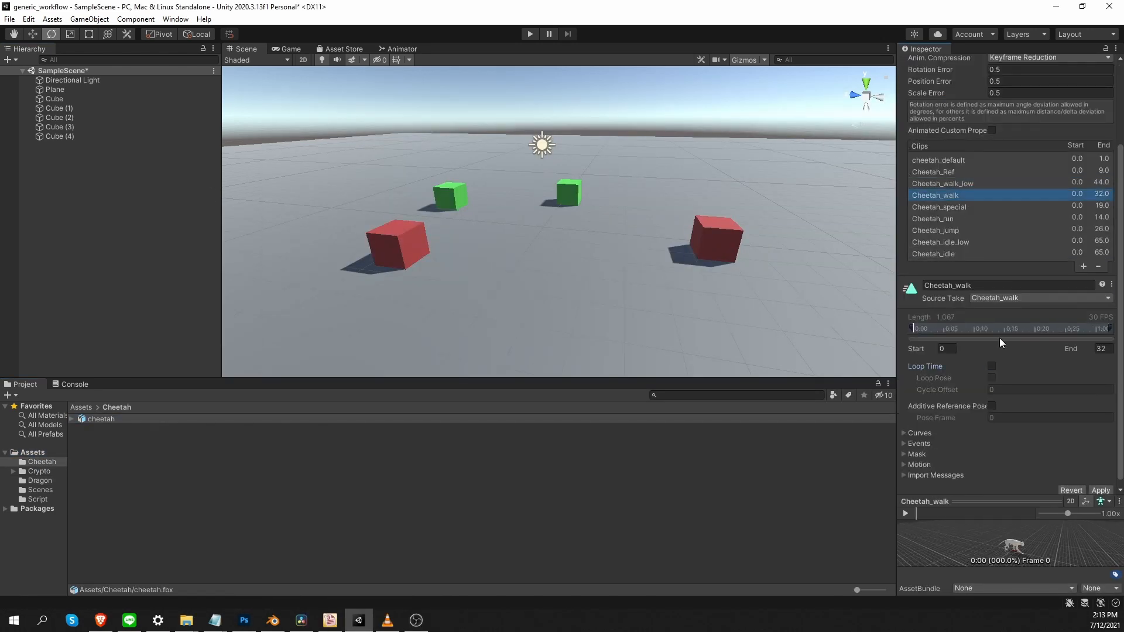
pyautogui.click(987, 230)
pyautogui.click(987, 219)
pyautogui.click(991, 366)
pyautogui.click(987, 242)
pyautogui.click(988, 253)
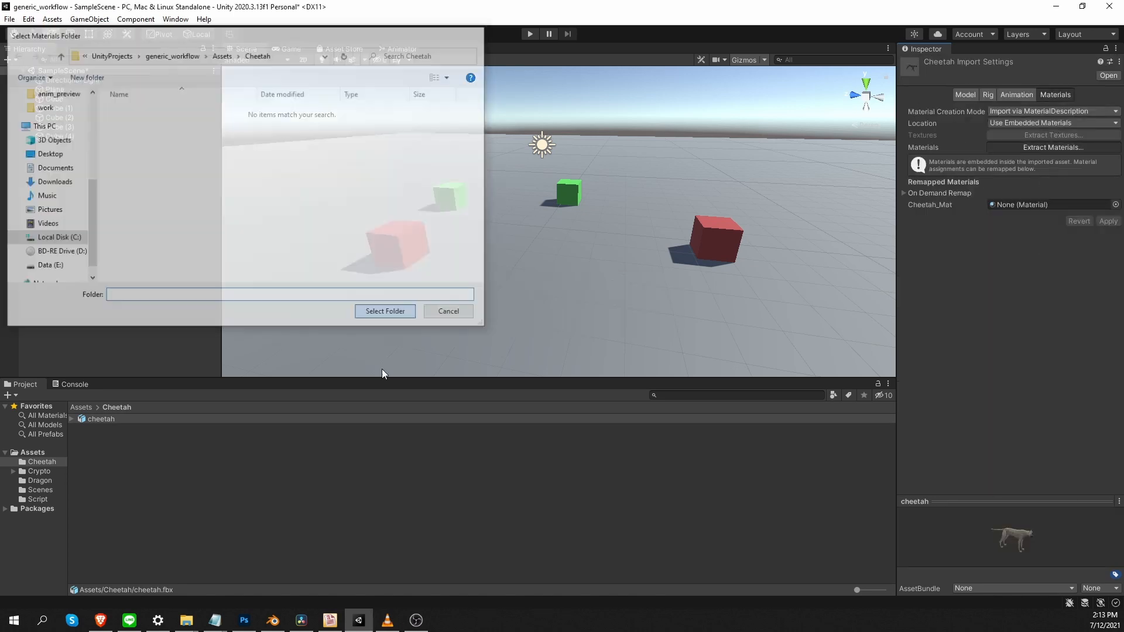
# Extract the cheetah's embedded material into the Cheetah folder and open Cheetah_Mat's settings
pyautogui.click(872, 427)
pyautogui.click(1070, 206)
pyautogui.moveTo(1070, 206); pyautogui.dragTo(1067, 207)
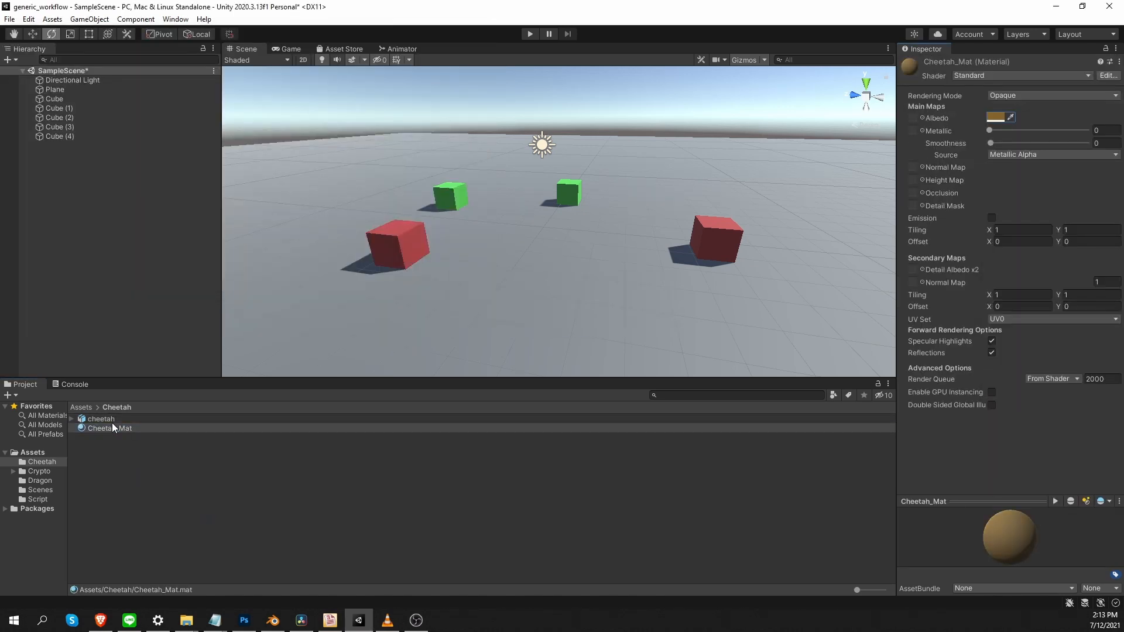
# Place the cheetah model in the scene at position 0, 0, 0
pyautogui.moveTo(111, 420); pyautogui.dragTo(589, 249)
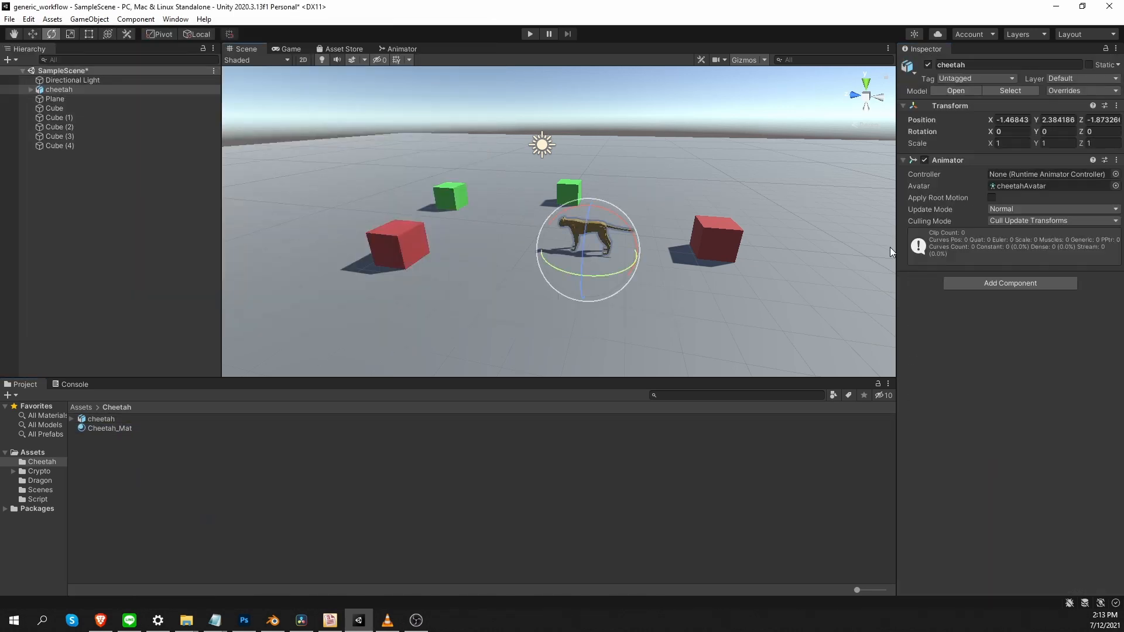
pyautogui.click(1012, 119)
pyautogui.write('0')
pyautogui.press('Tab')
pyautogui.write('0')
pyautogui.press('Tab')
pyautogui.write('0')
# Add a Capsule Collider to the cheetah and fit its height to the body as seen from the front
pyautogui.click(1008, 283)
pyautogui.press('Return')
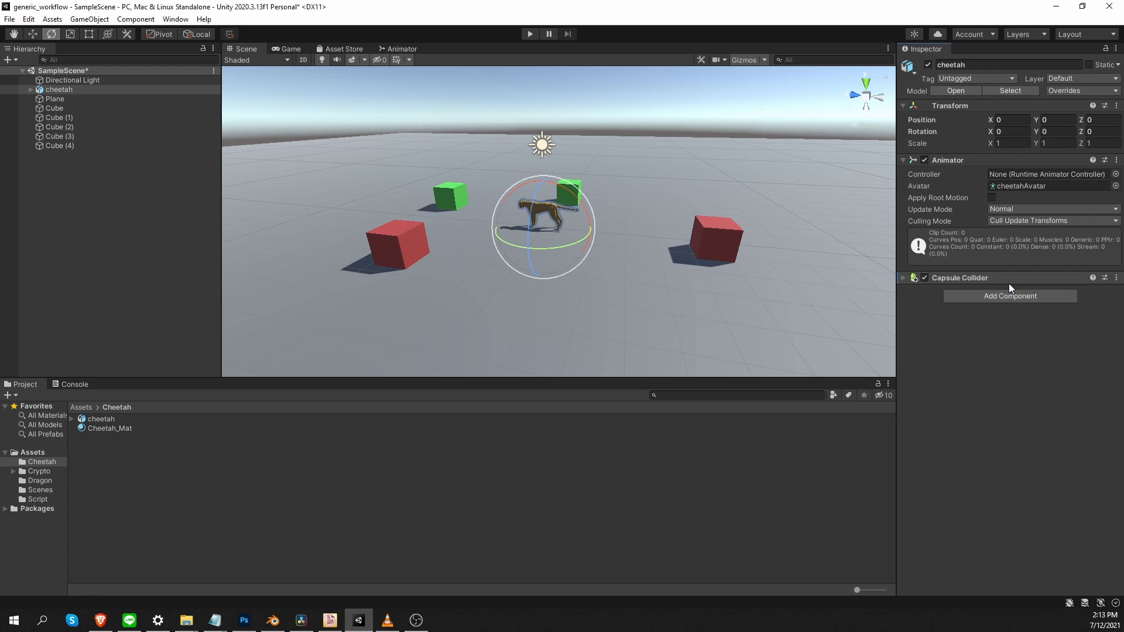
pyautogui.click(1008, 280)
pyautogui.click(855, 94)
pyautogui.press('f')
pyautogui.moveTo(550, 278); pyautogui.dragTo(559, 288, button='middle')
pyautogui.scroll(8, 566, 290)
pyautogui.click(996, 293)
pyautogui.moveTo(582, 224); pyautogui.dragTo(587, 164)
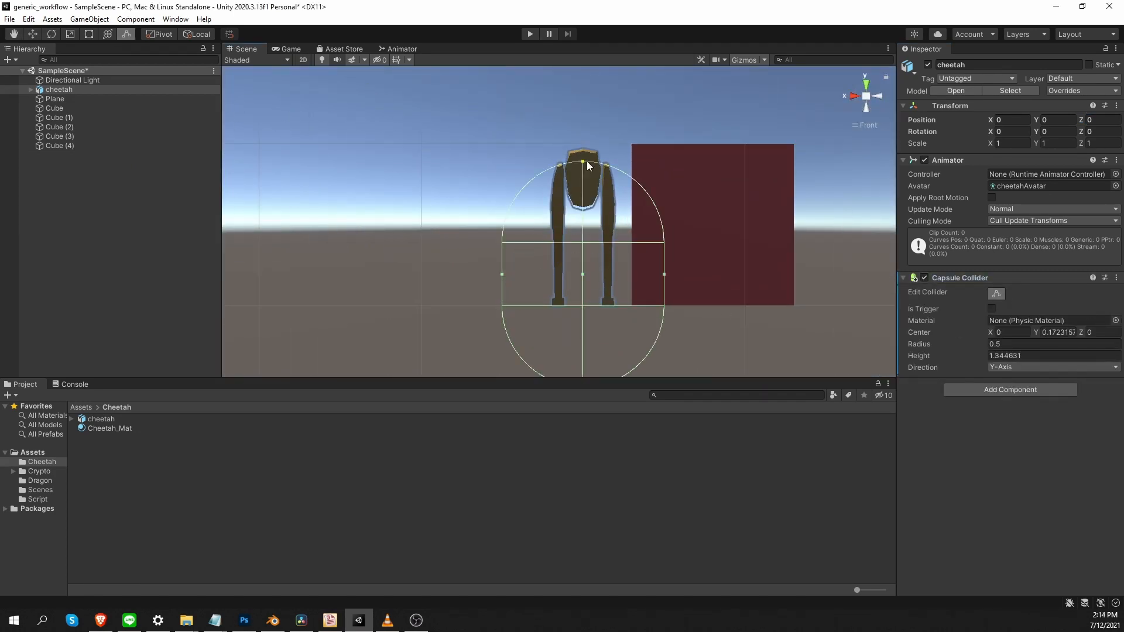
pyautogui.moveTo(580, 373); pyautogui.dragTo(580, 299)
pyautogui.moveTo(958, 344); pyautogui.dragTo(954, 343)
# Refine the cheetah's collider to a radius of about 0.47 and height of about 1.02, centred at about -0.01, 0.51, 0.06
pyautogui.click(876, 96)
pyautogui.moveTo(351, 223); pyautogui.dragTo(739, 241, button='middle')
pyautogui.moveTo(769, 243); pyautogui.dragTo(782, 243)
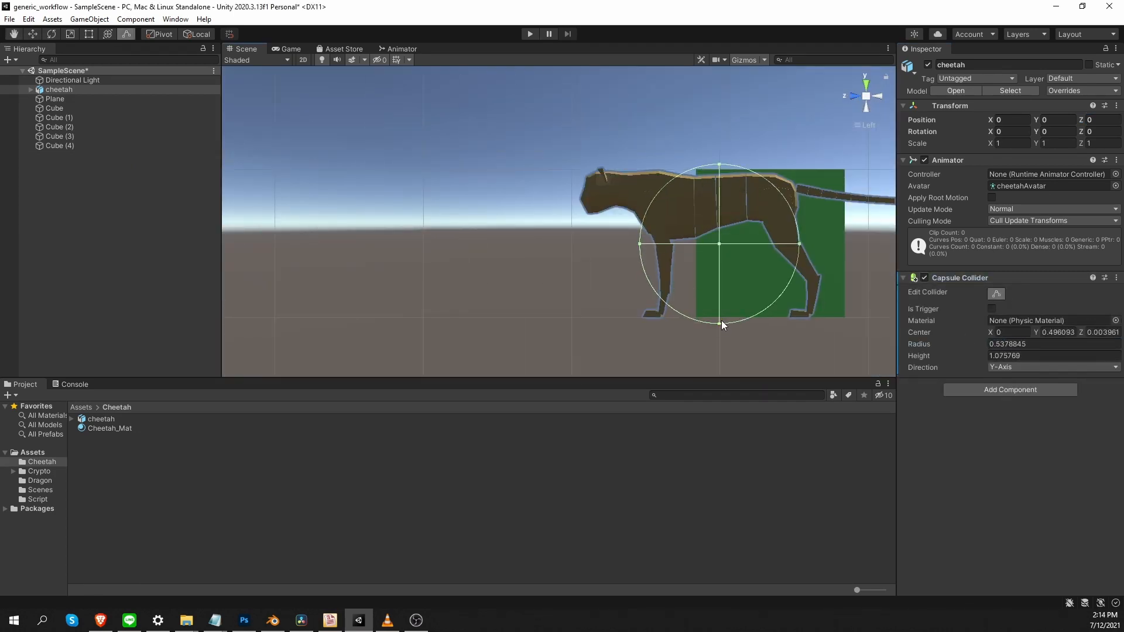
pyautogui.moveTo(710, 315); pyautogui.dragTo(726, 256)
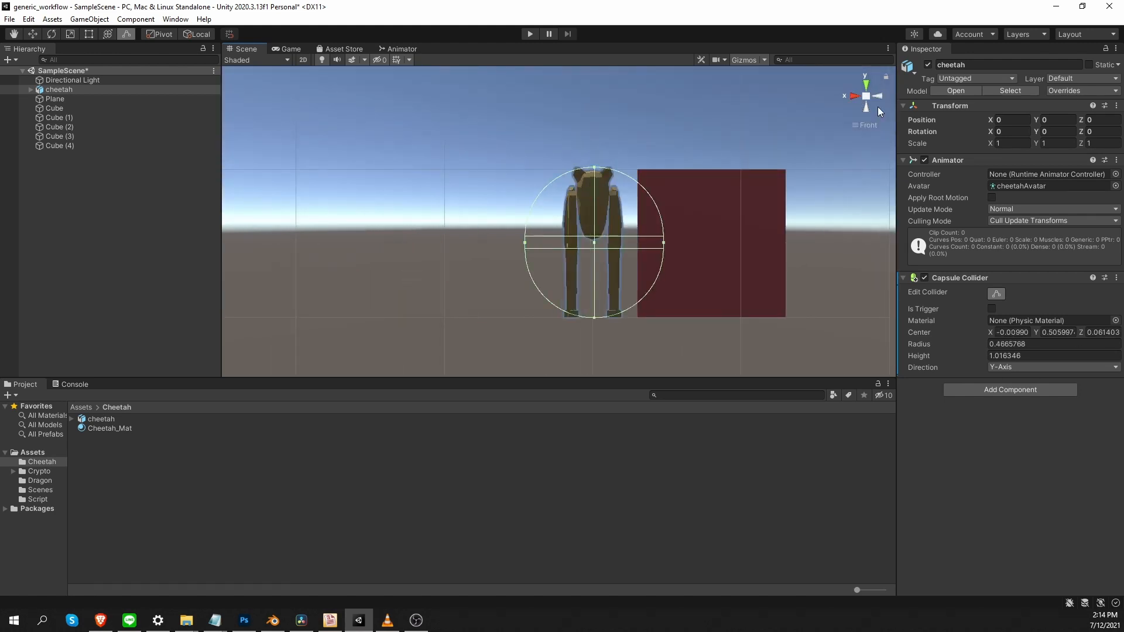
# Add the Character Movement script to the cheetah
pyautogui.moveTo(877, 107); pyautogui.dragTo(739, 260)
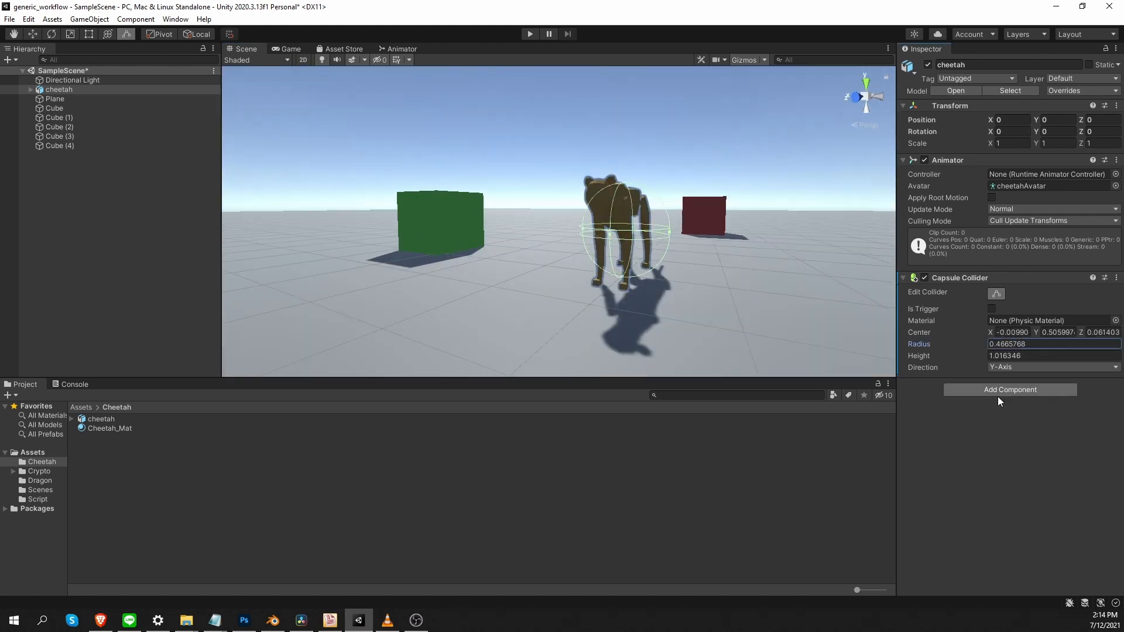
pyautogui.click(1010, 309)
pyautogui.write('chara')
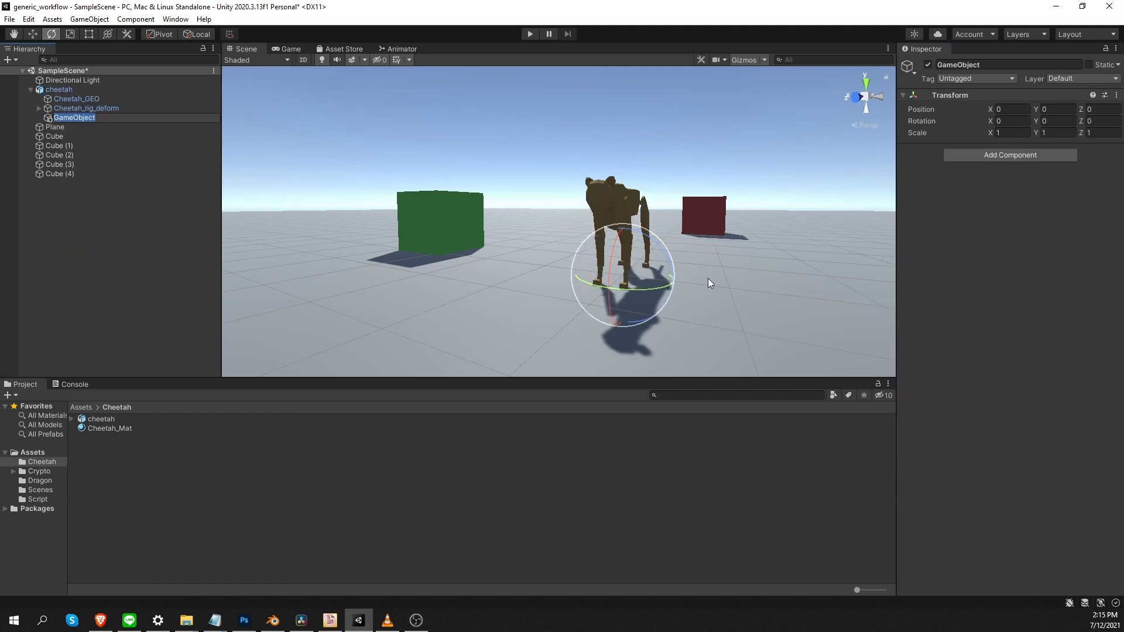
# Position the cheetah's empty child object at about 0, 0.827, 0.082 and rename it cam_pivot
pyautogui.doubleClick(117, 117)
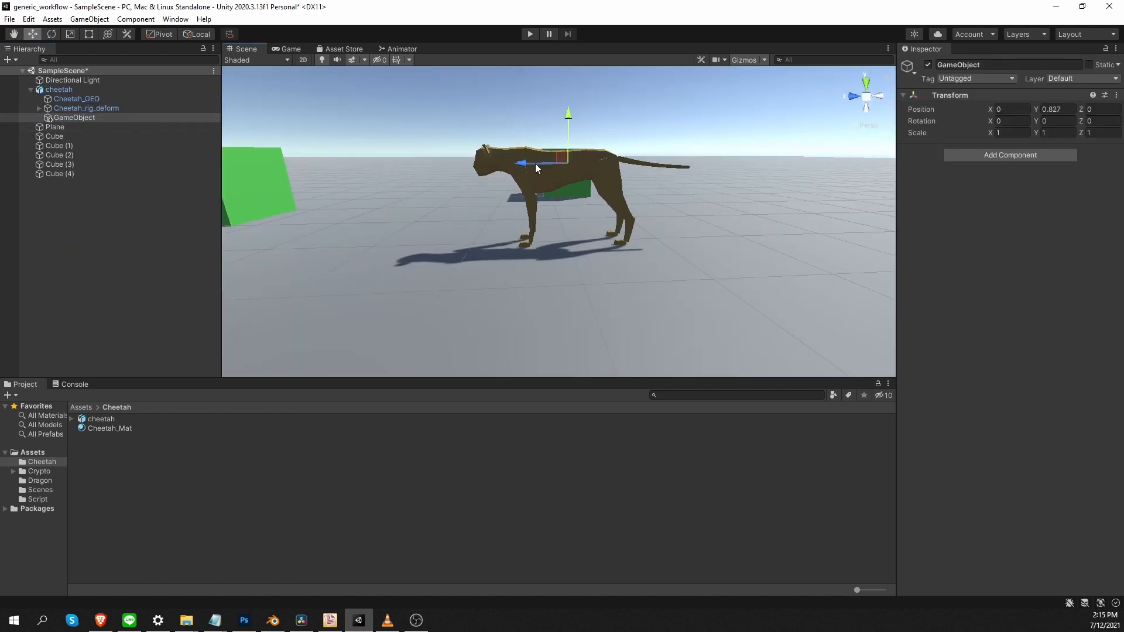
pyautogui.moveTo(535, 163); pyautogui.dragTo(530, 164)
pyautogui.press('F2')
pyautogui.press('BackSpace')
pyautogui.write('cam_pivot')
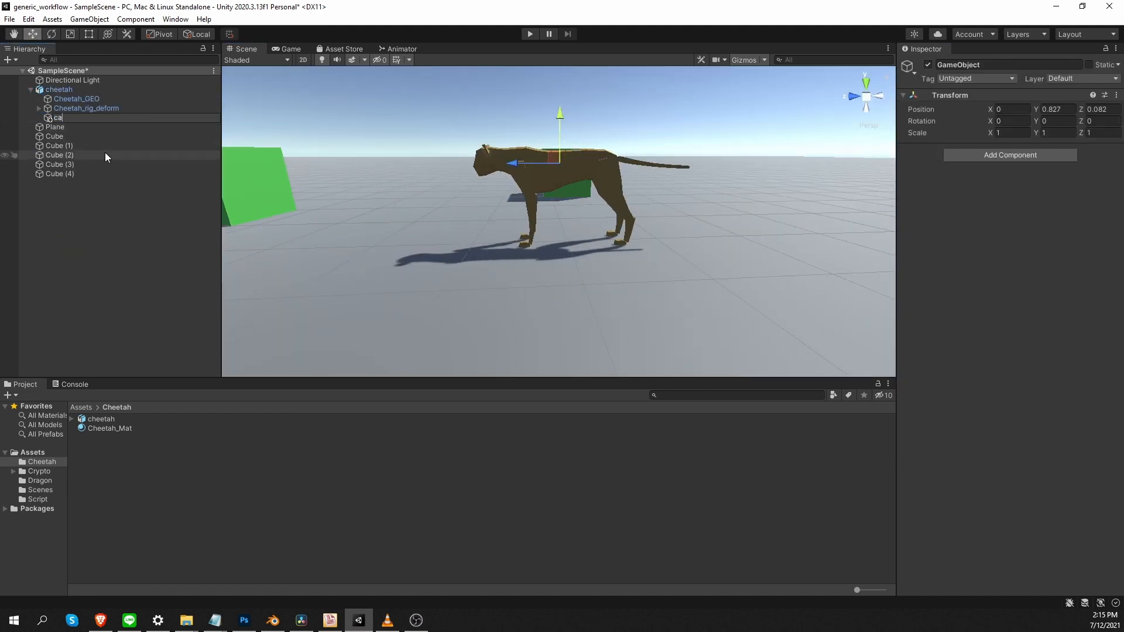
pyautogui.press('Return')
# Add a camera under cam_pivot with the MainCamera tag, and assign cam_pivot as the cheetah script's Camera Pivot
pyautogui.rightClick(129, 120)
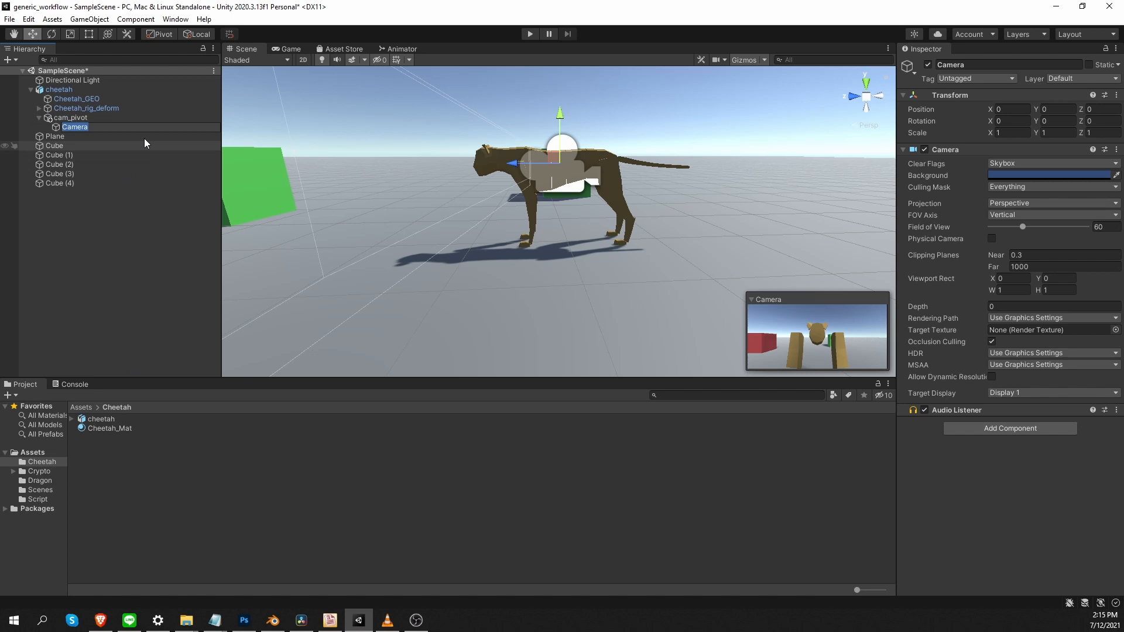
pyautogui.click(976, 78)
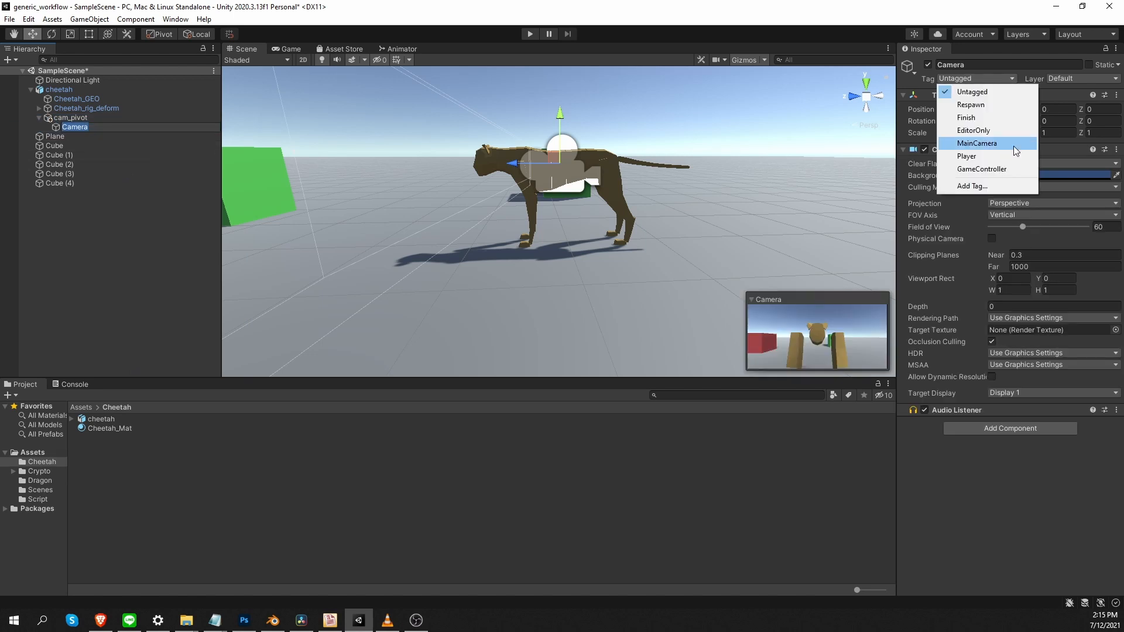
pyautogui.click(1014, 144)
pyautogui.click(94, 90)
pyautogui.moveTo(100, 119); pyautogui.dragTo(1014, 388)
# Place the camera behind and above the cheetah at about 0, 0.577, -3.59 and tilt it down about 11 degrees
pyautogui.click(125, 125)
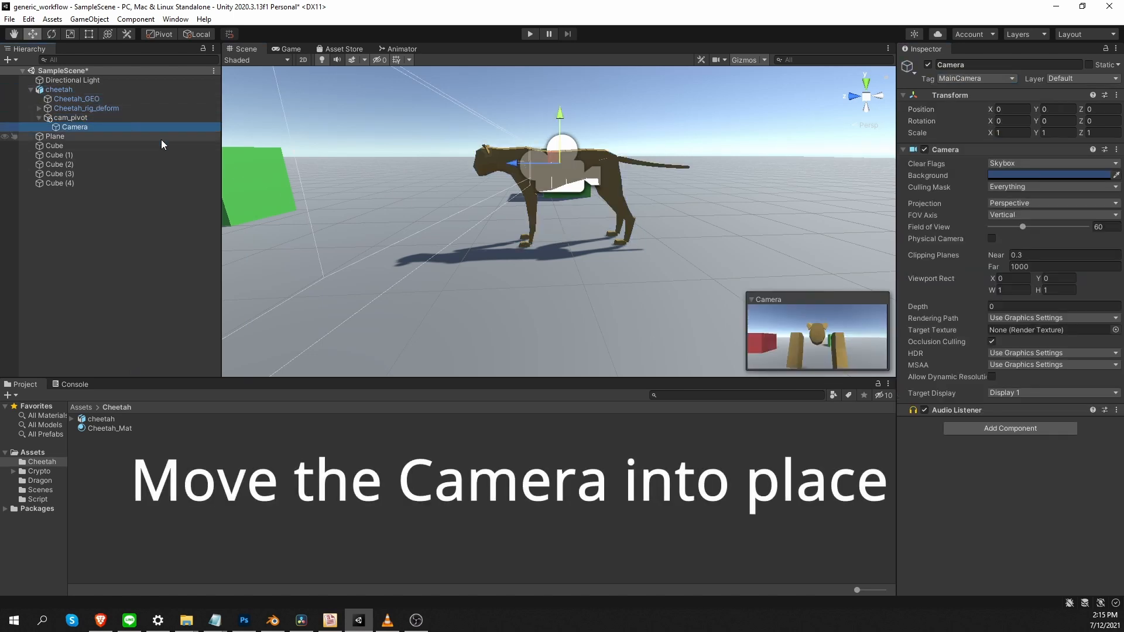
pyautogui.moveTo(518, 166); pyautogui.dragTo(817, 164)
pyautogui.keyDown('alt'); pyautogui.moveTo(820, 117); pyautogui.dragTo(796, 148); pyautogui.keyUp('alt')
pyautogui.scroll(-4, 795, 148)
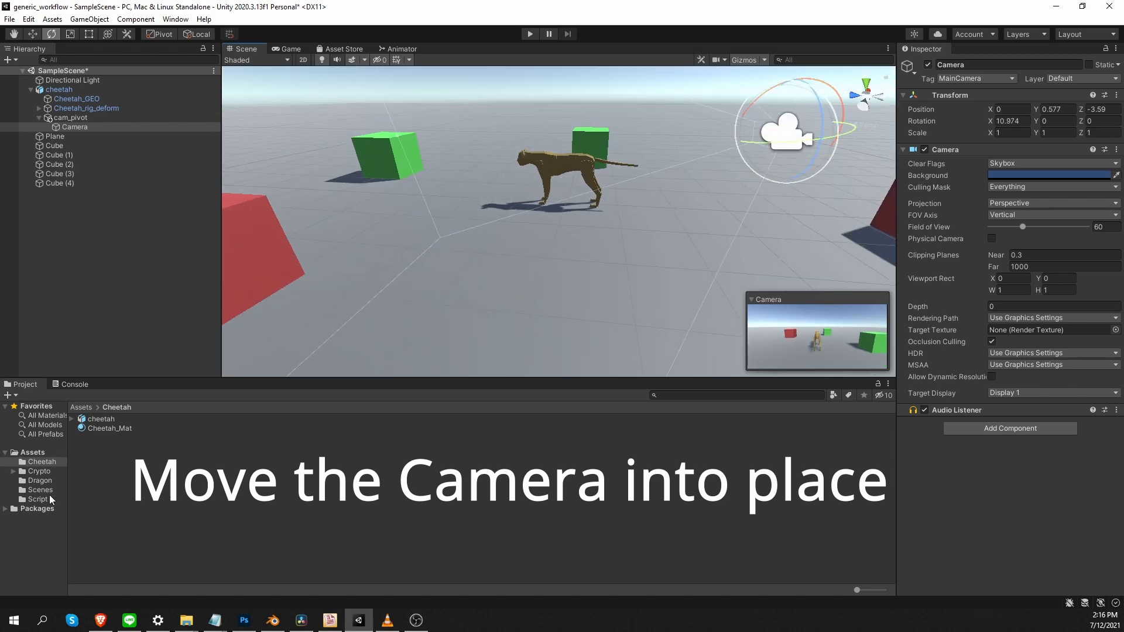
# Move the duplicated dragon animator controller into the Cheetah folder and rename it ANIM_cheetah
pyautogui.click(40, 480)
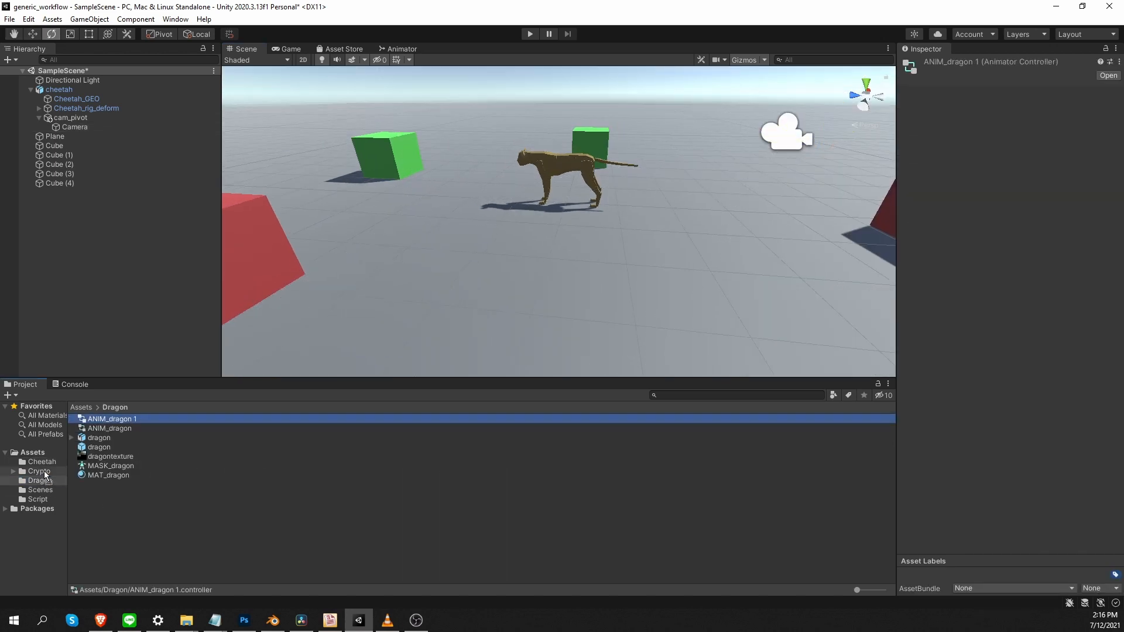
pyautogui.moveTo(44, 472); pyautogui.dragTo(42, 462)
pyautogui.click(137, 420)
pyautogui.moveTo(110, 419); pyautogui.dragTo(170, 420)
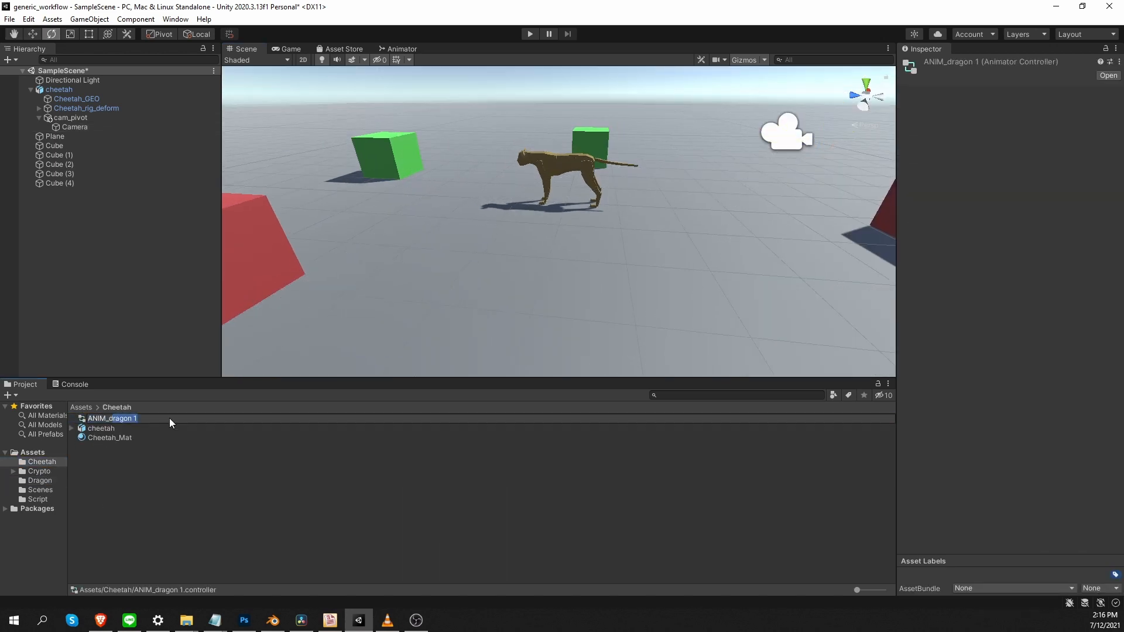
pyautogui.write('cheetah')
pyautogui.press('Return')
# Replace the dragon clips in ANIM_cheetah's Idle/Walk/Run blend tree with Cheetah_idle, Cheetah_walk and Cheetah_run
pyautogui.doubleClick(111, 419)
pyautogui.doubleClick(694, 141)
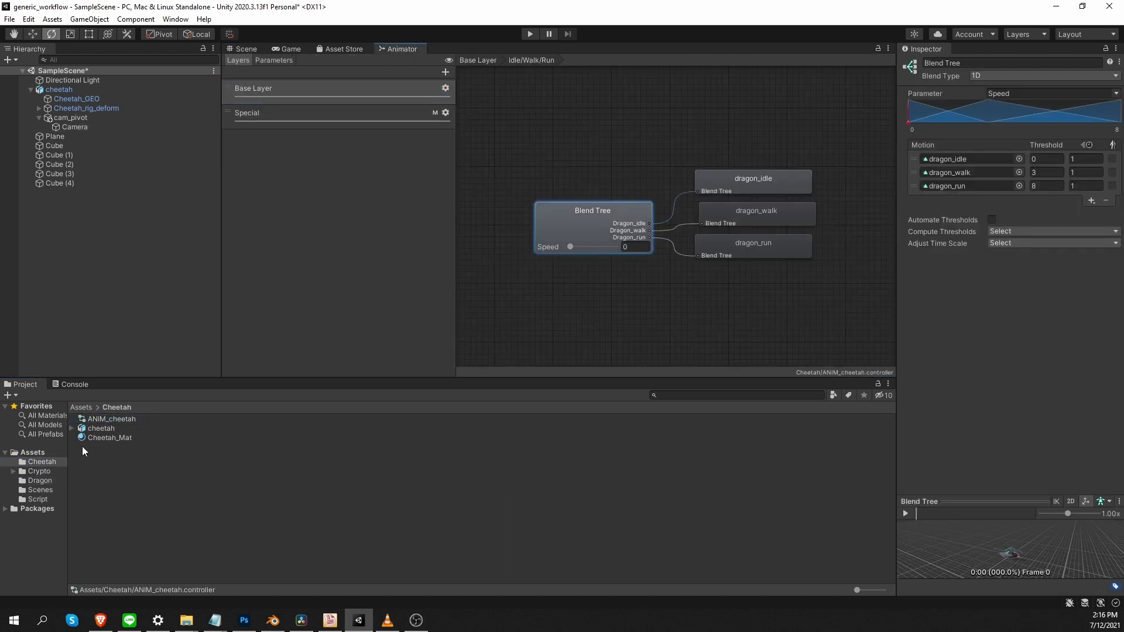
pyautogui.click(72, 428)
pyautogui.moveTo(119, 531); pyautogui.dragTo(447, 492)
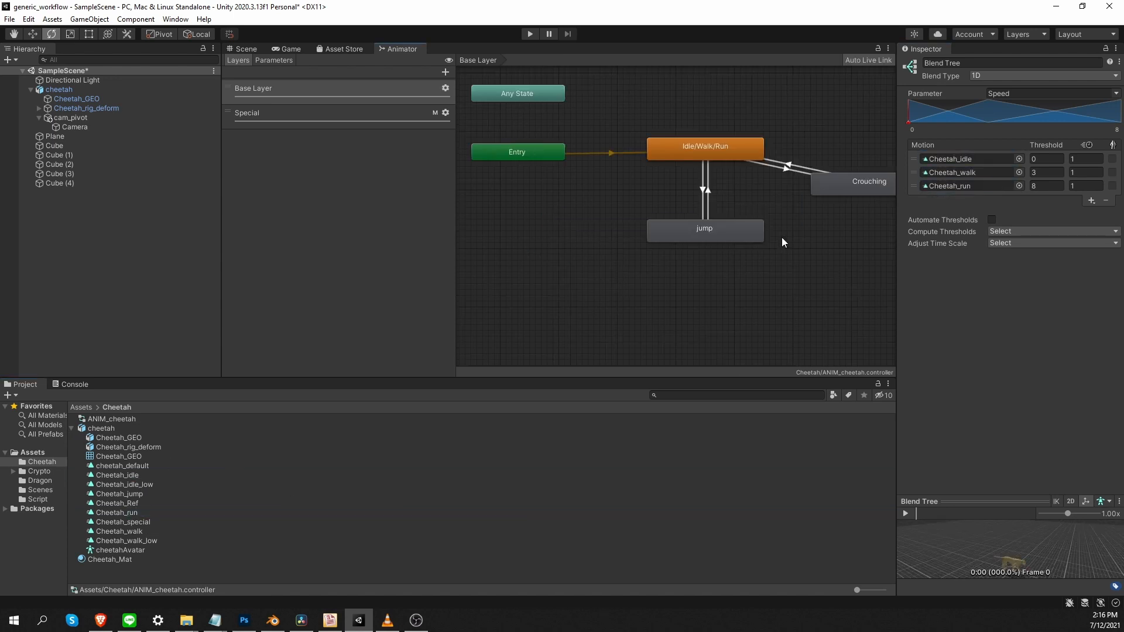
# Assign Cheetah_jump to the jump state, and open the Crouching blend tree and the Special layer's special state
pyautogui.moveTo(121, 494); pyautogui.dragTo(1024, 101)
pyautogui.click(810, 211)
pyautogui.doubleClick(810, 211)
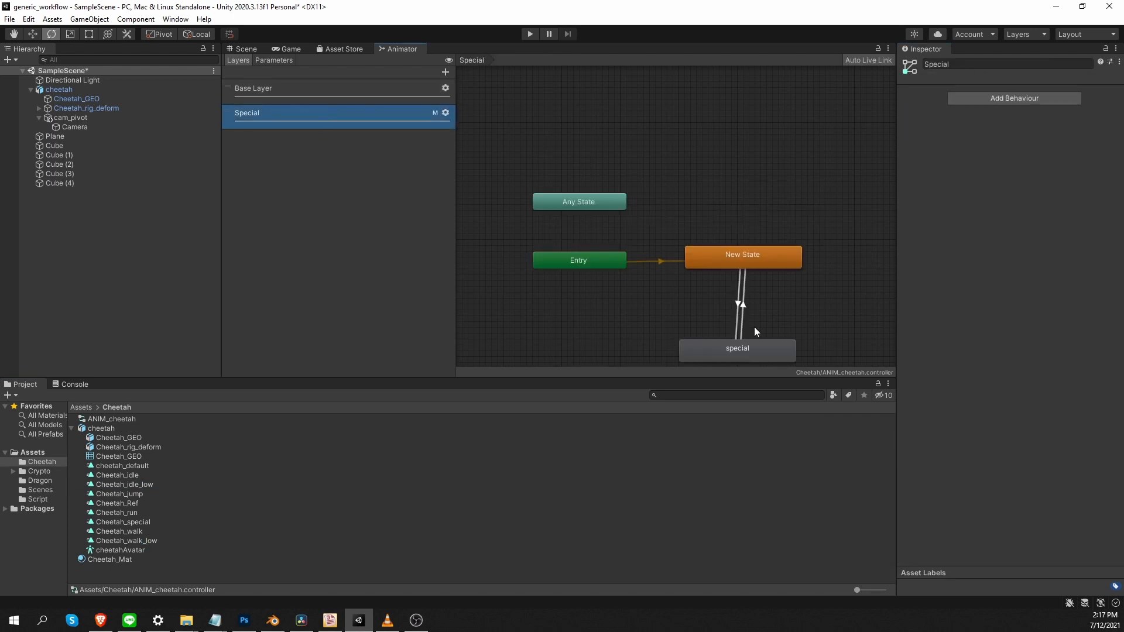
pyautogui.click(754, 346)
# Create an avatar mask named MASK_cheetah in the Cheetah folder
pyautogui.rightClick(86, 458)
pyautogui.moveTo(118, 181)
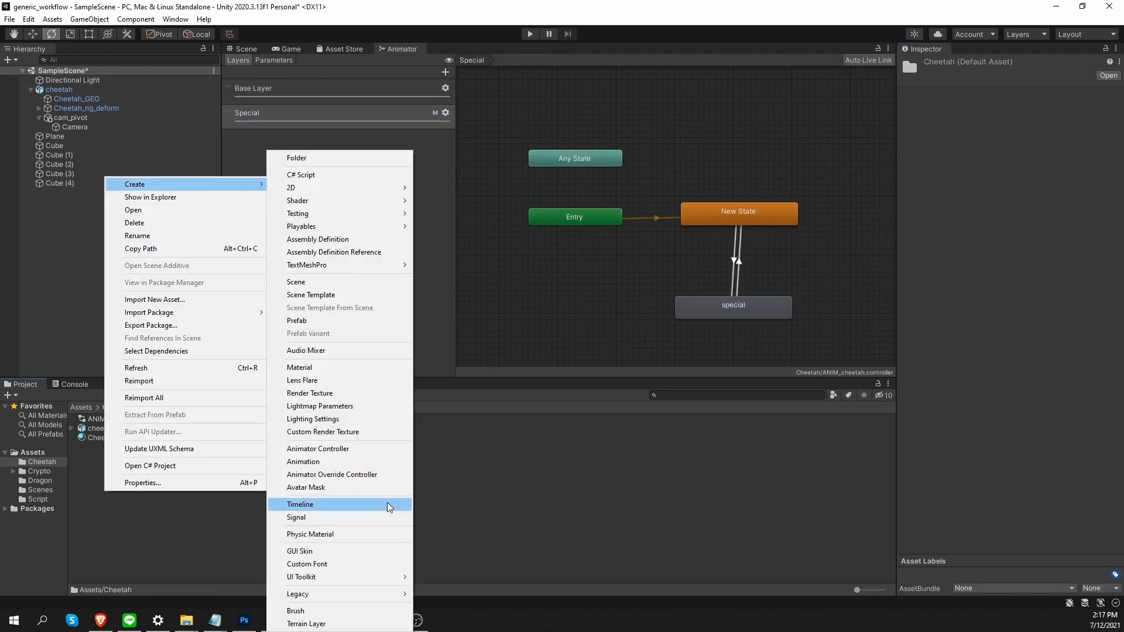
pyautogui.click(388, 503)
pyautogui.write('MASK_cheetah')
pyautogui.press('Return')
# Set cheetahAvatar as the skeleton source of MASK_cheetah and import the skeleton into its transform mask
pyautogui.click(1115, 115)
pyautogui.click(841, 174)
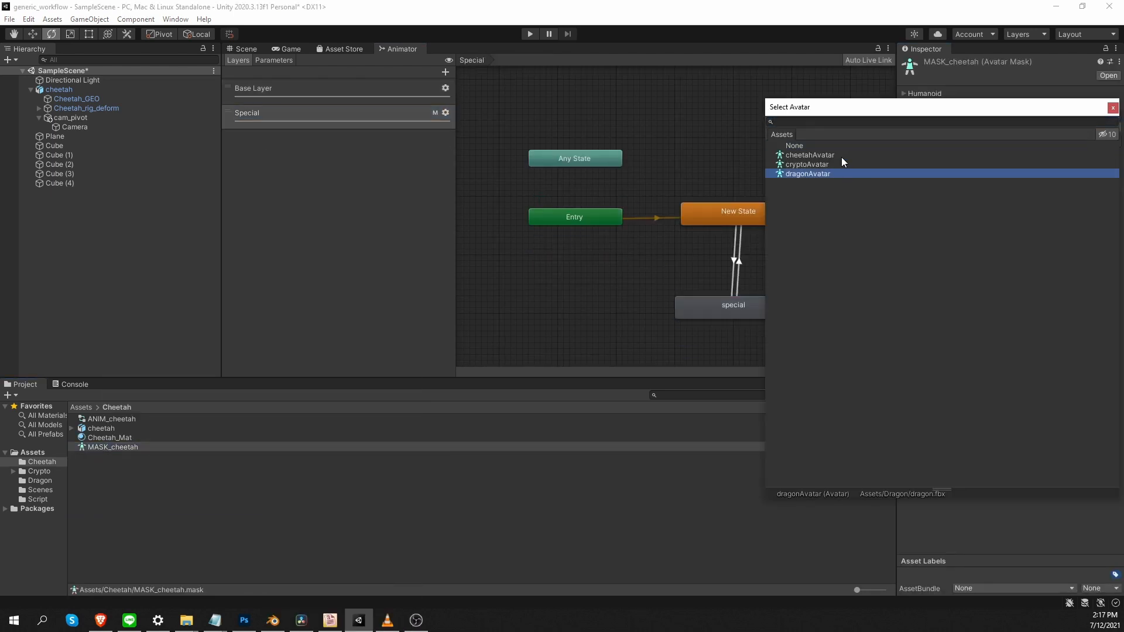
pyautogui.doubleClick(838, 156)
pyautogui.click(146, 468)
pyautogui.click(145, 448)
pyautogui.click(905, 104)
pyautogui.click(1115, 115)
pyautogui.doubleClick(838, 159)
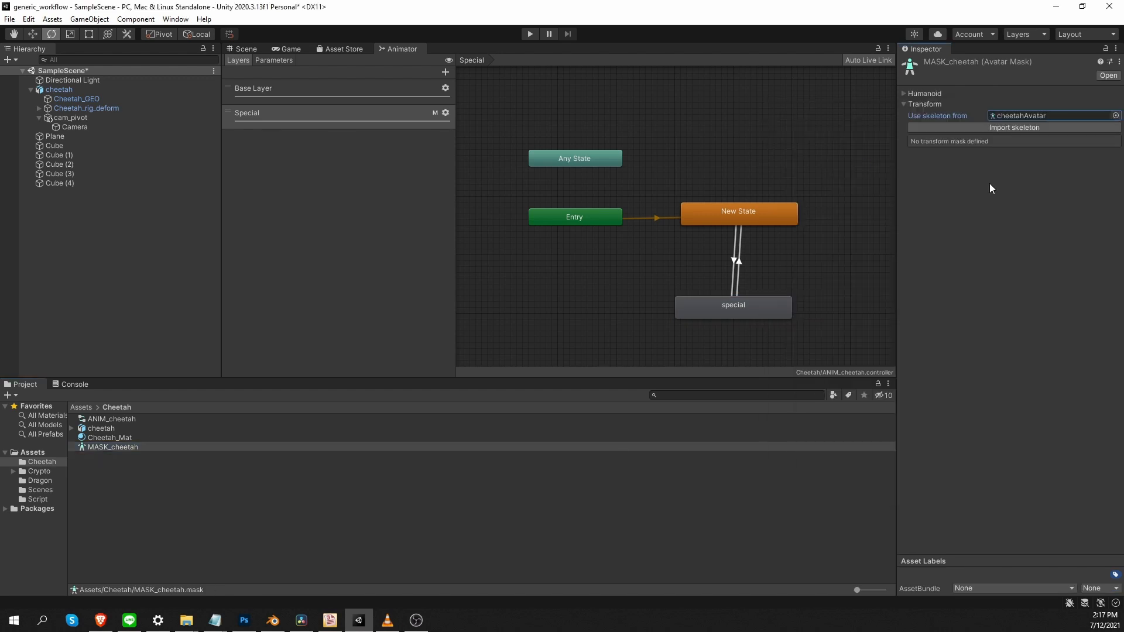
pyautogui.click(990, 128)
pyautogui.scroll(-3, 960, 352)
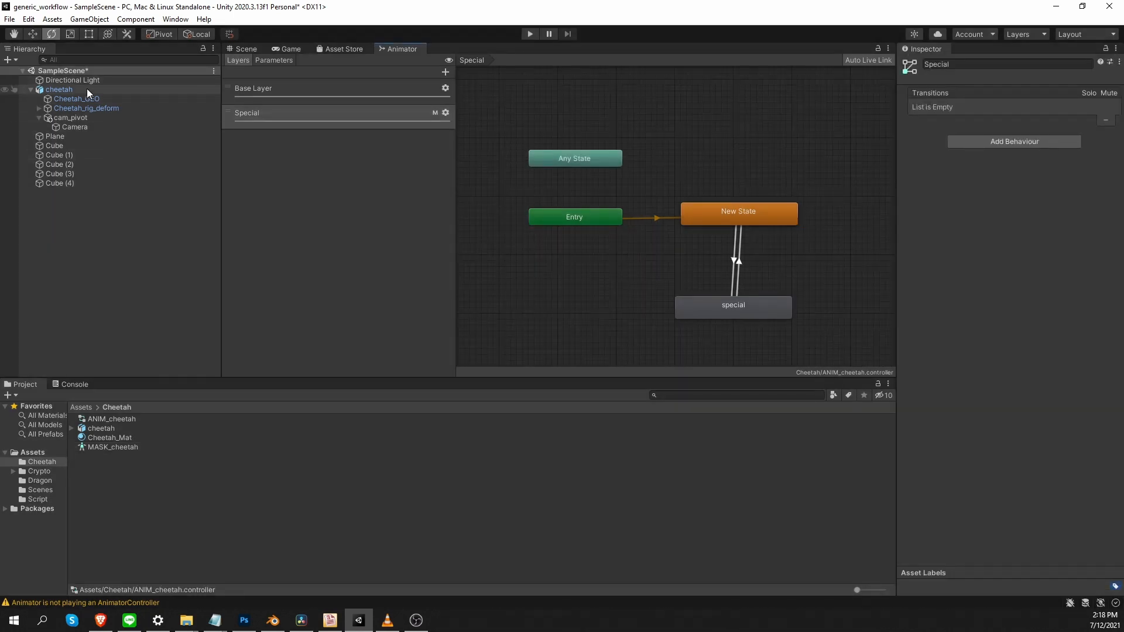
# Assign the ANIM_cheetah controller to the cheetah's Animator component
pyautogui.click(88, 93)
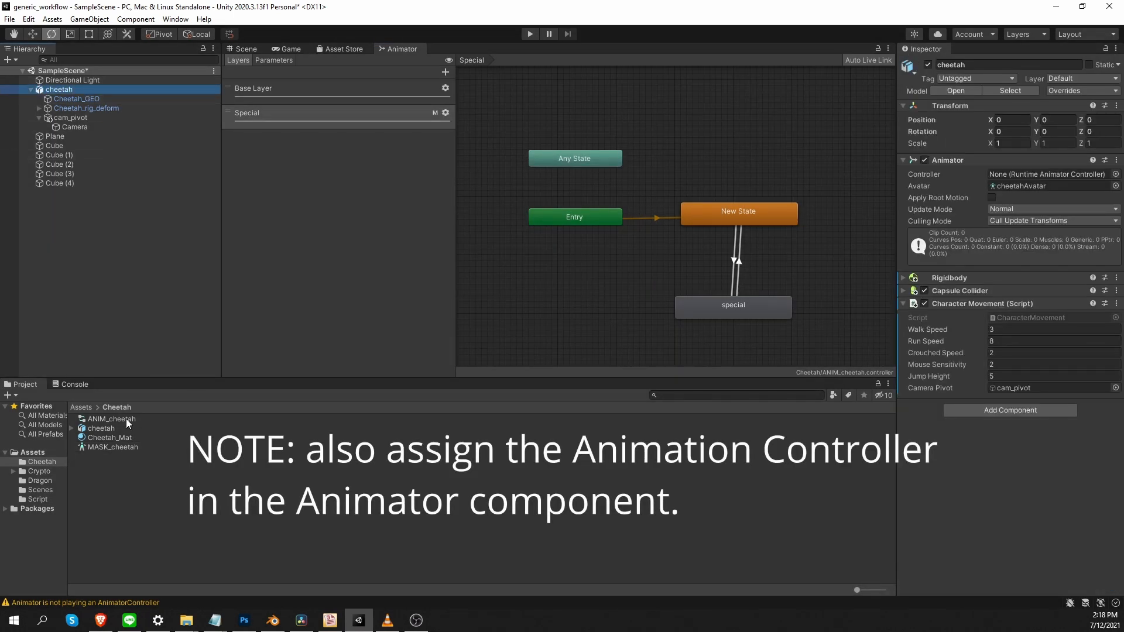
pyautogui.moveTo(126, 423); pyautogui.dragTo(1048, 173)
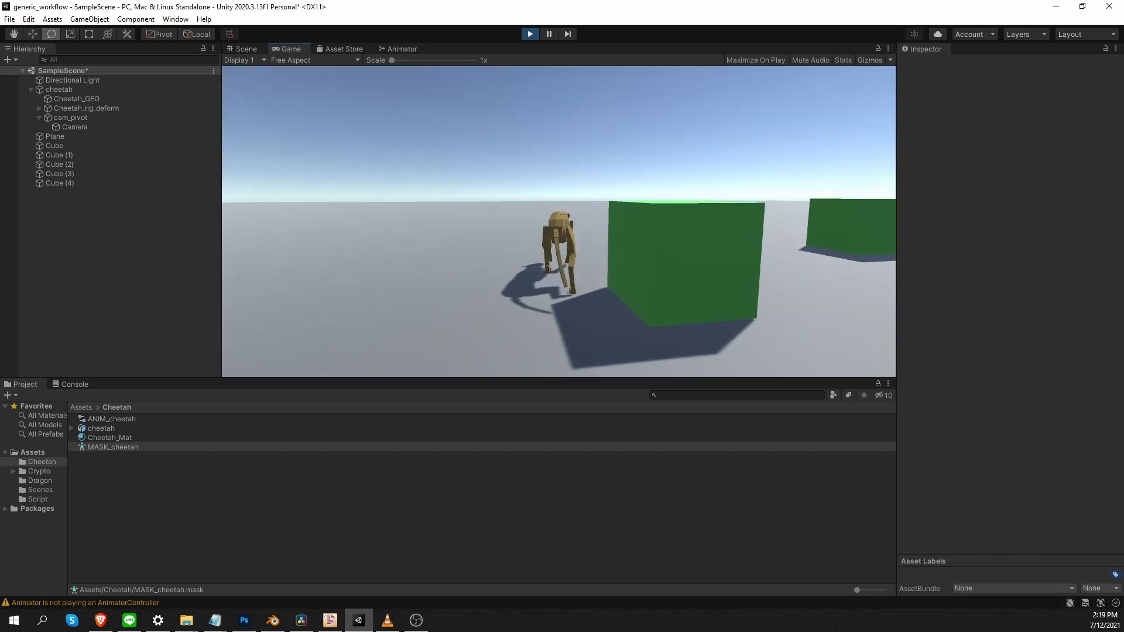
# Stop the cheetah's play test and switch to the Brave browser
pyautogui.click(530, 33)
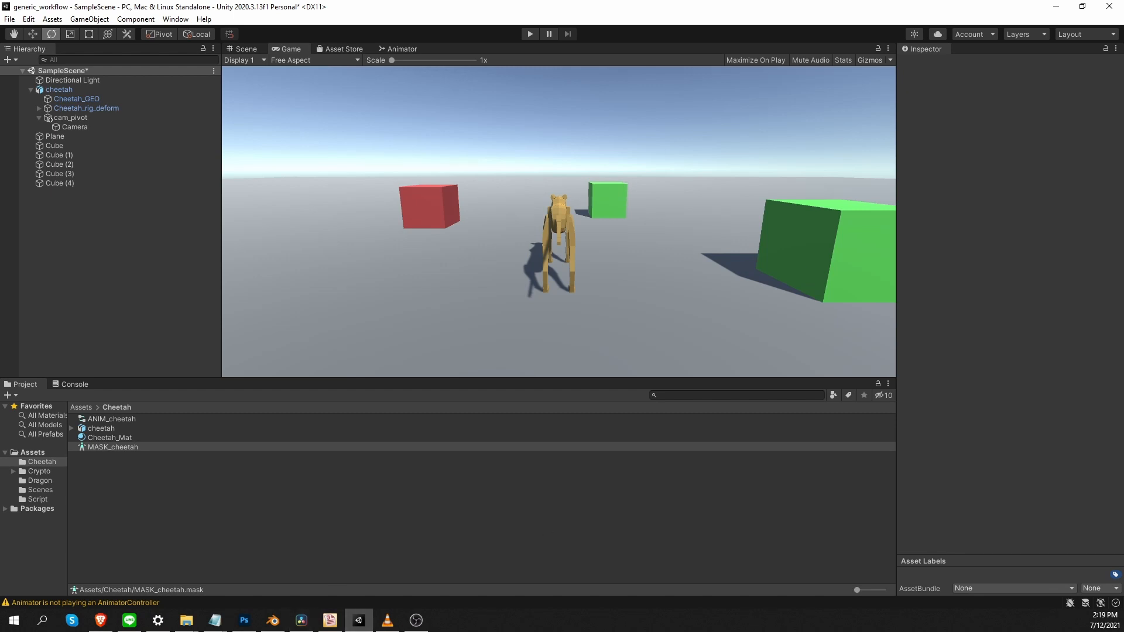
pyautogui.hotkey('alt', 'Tab')
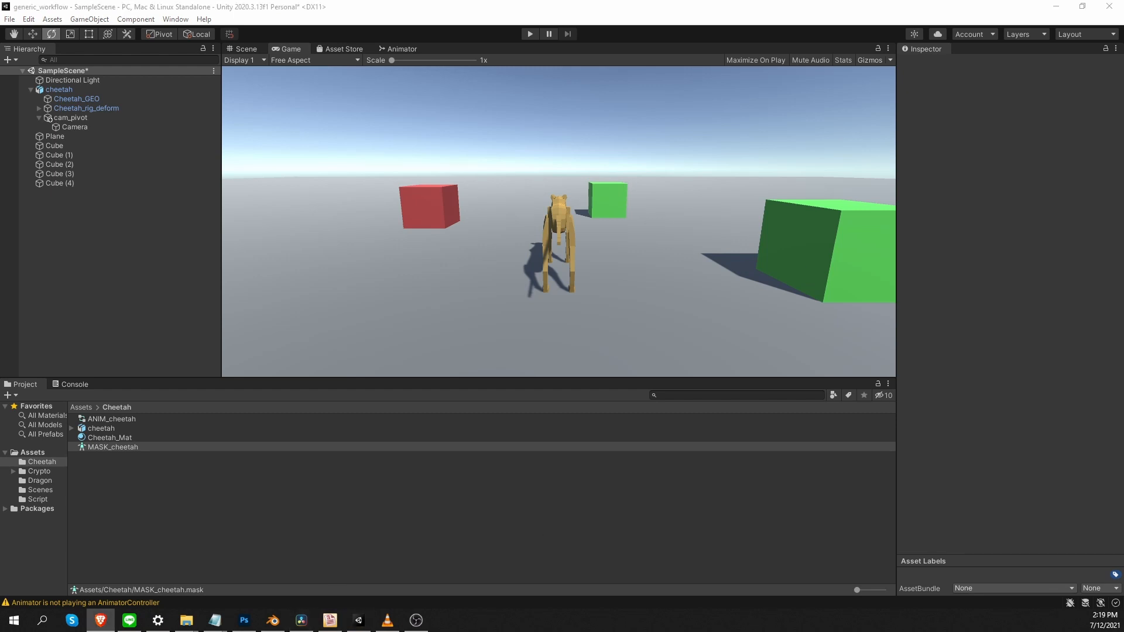